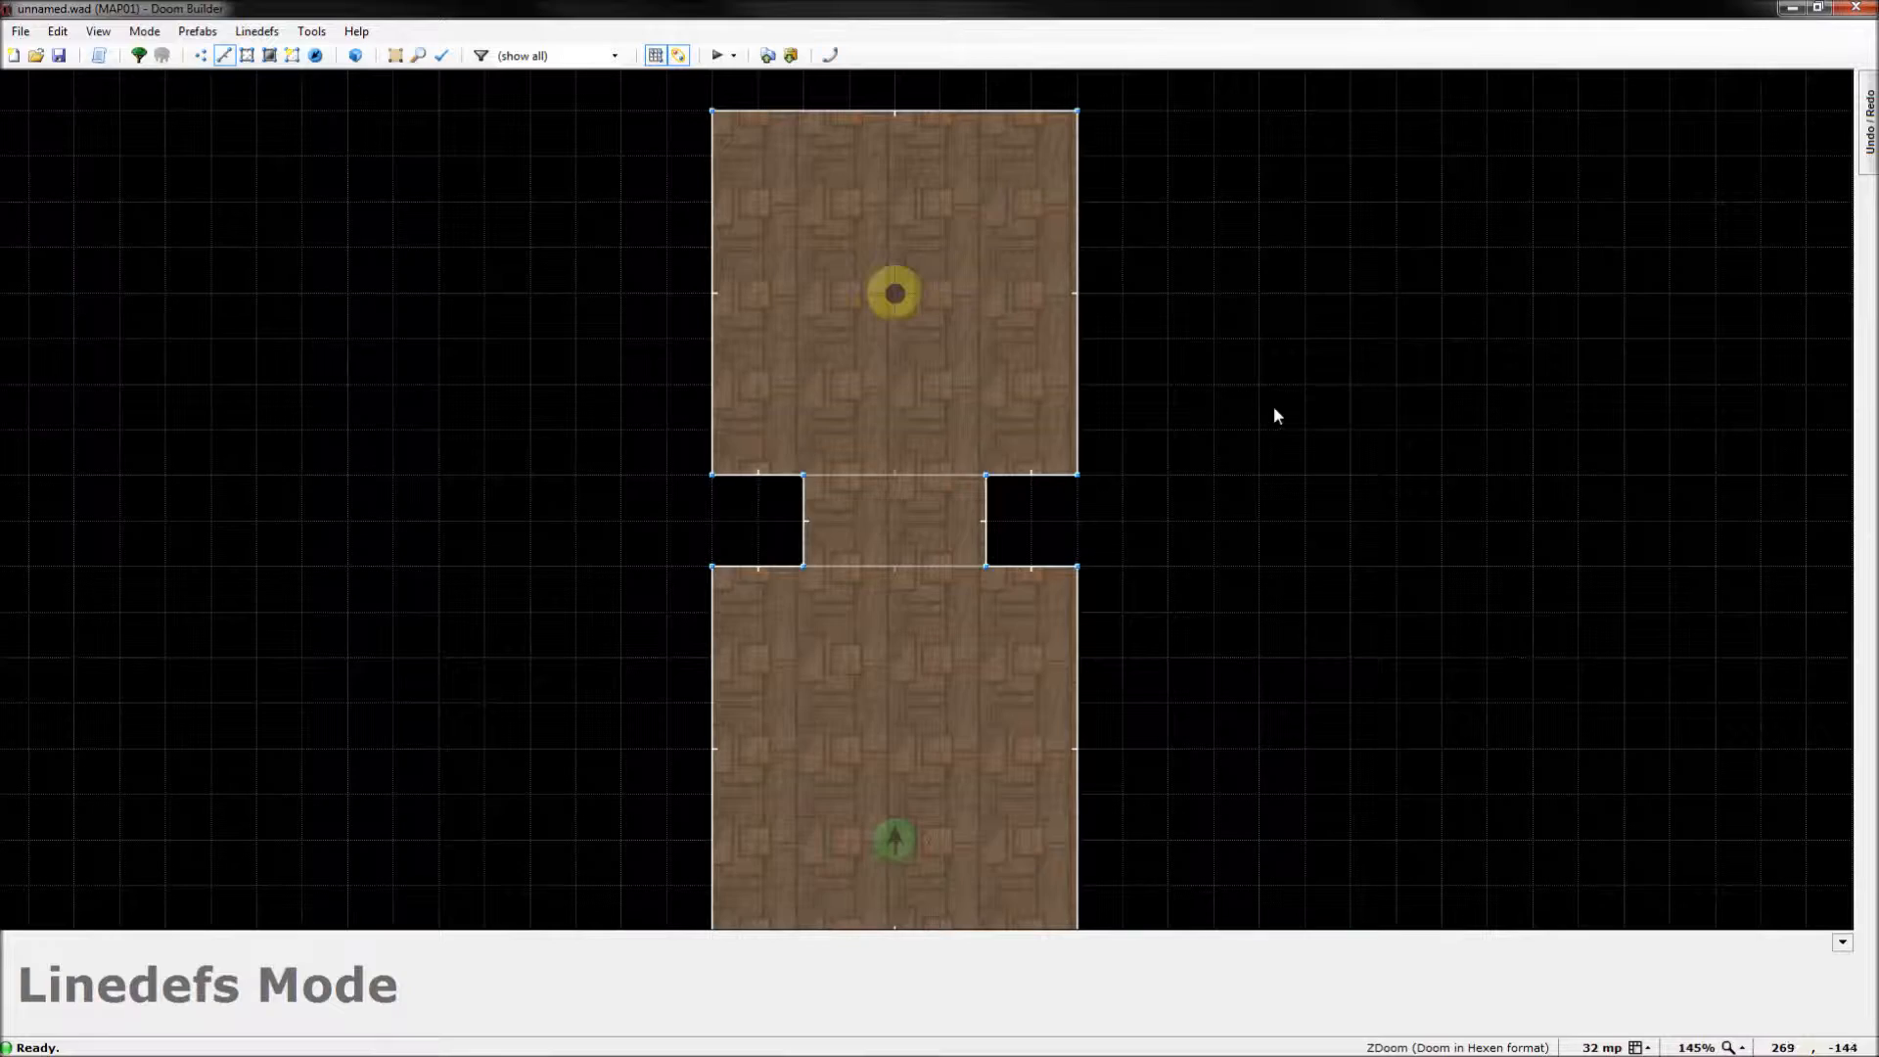
Inspect the two rooms and the connecting passage in the 3D view.
key("w")
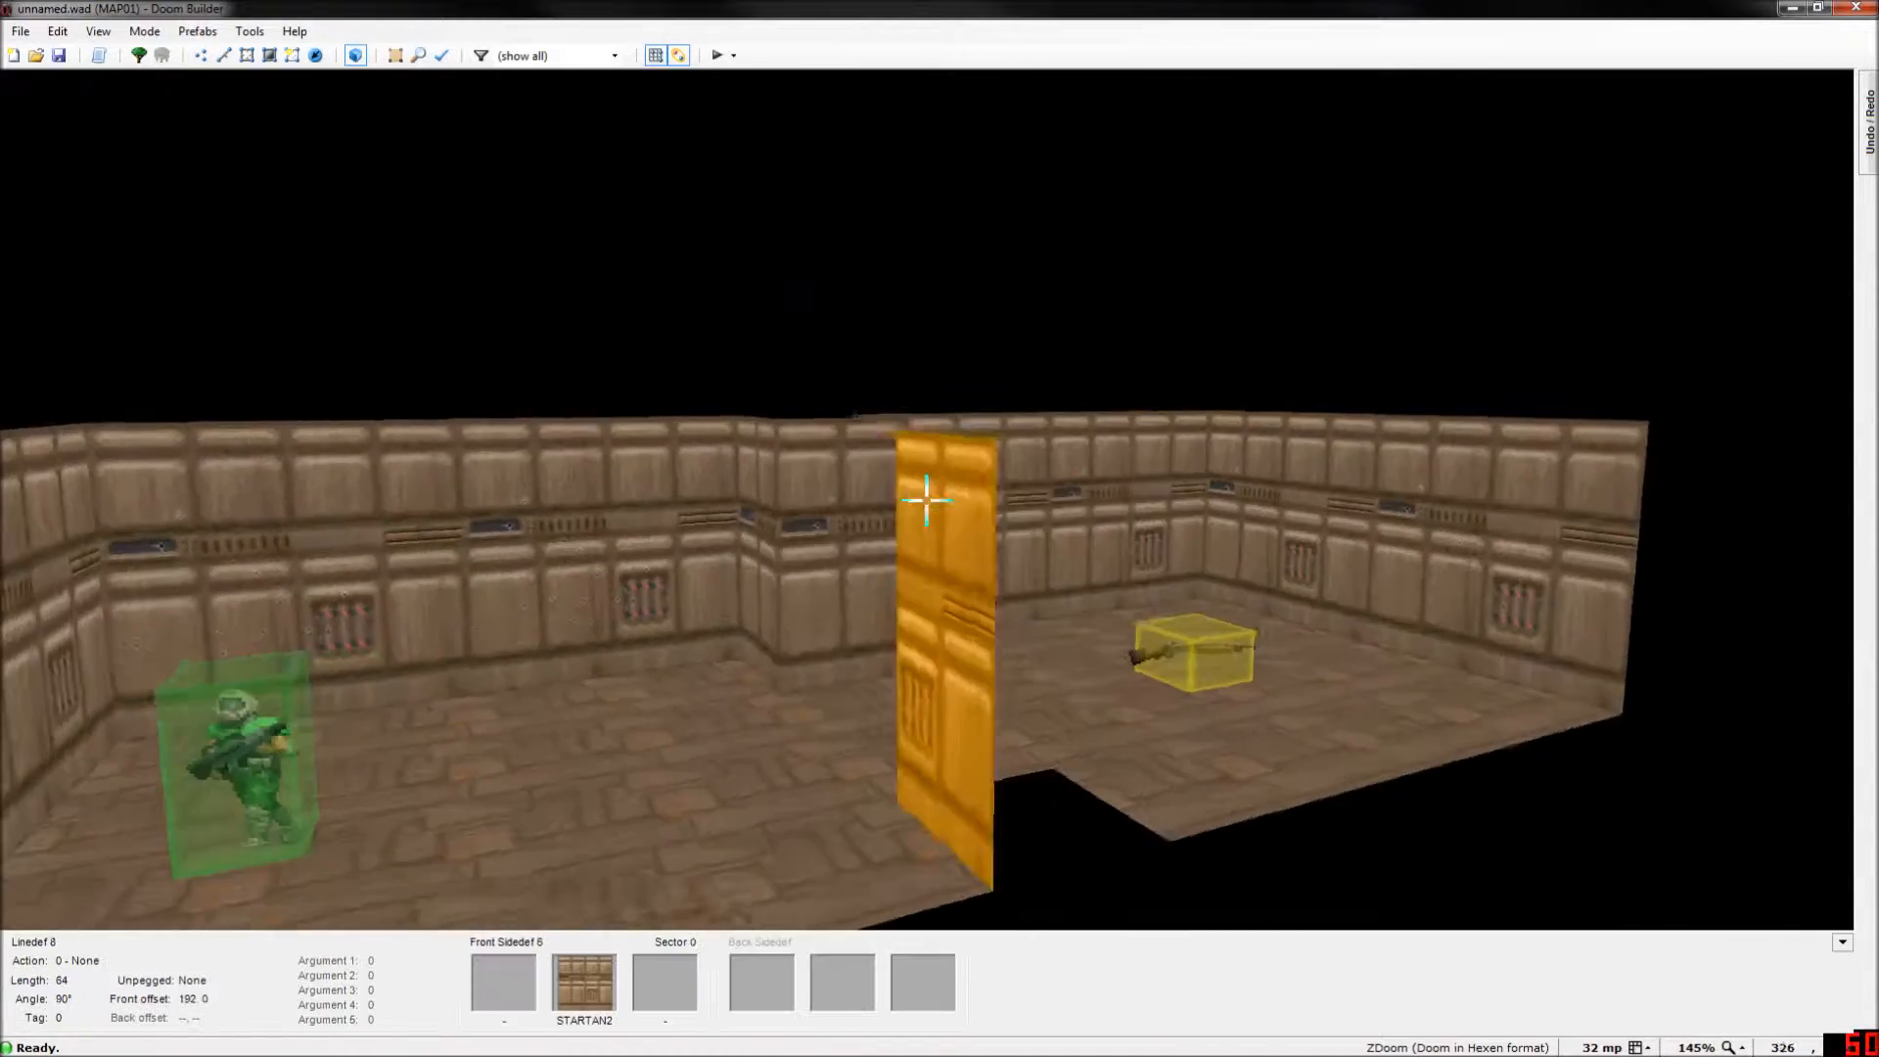
key("f")
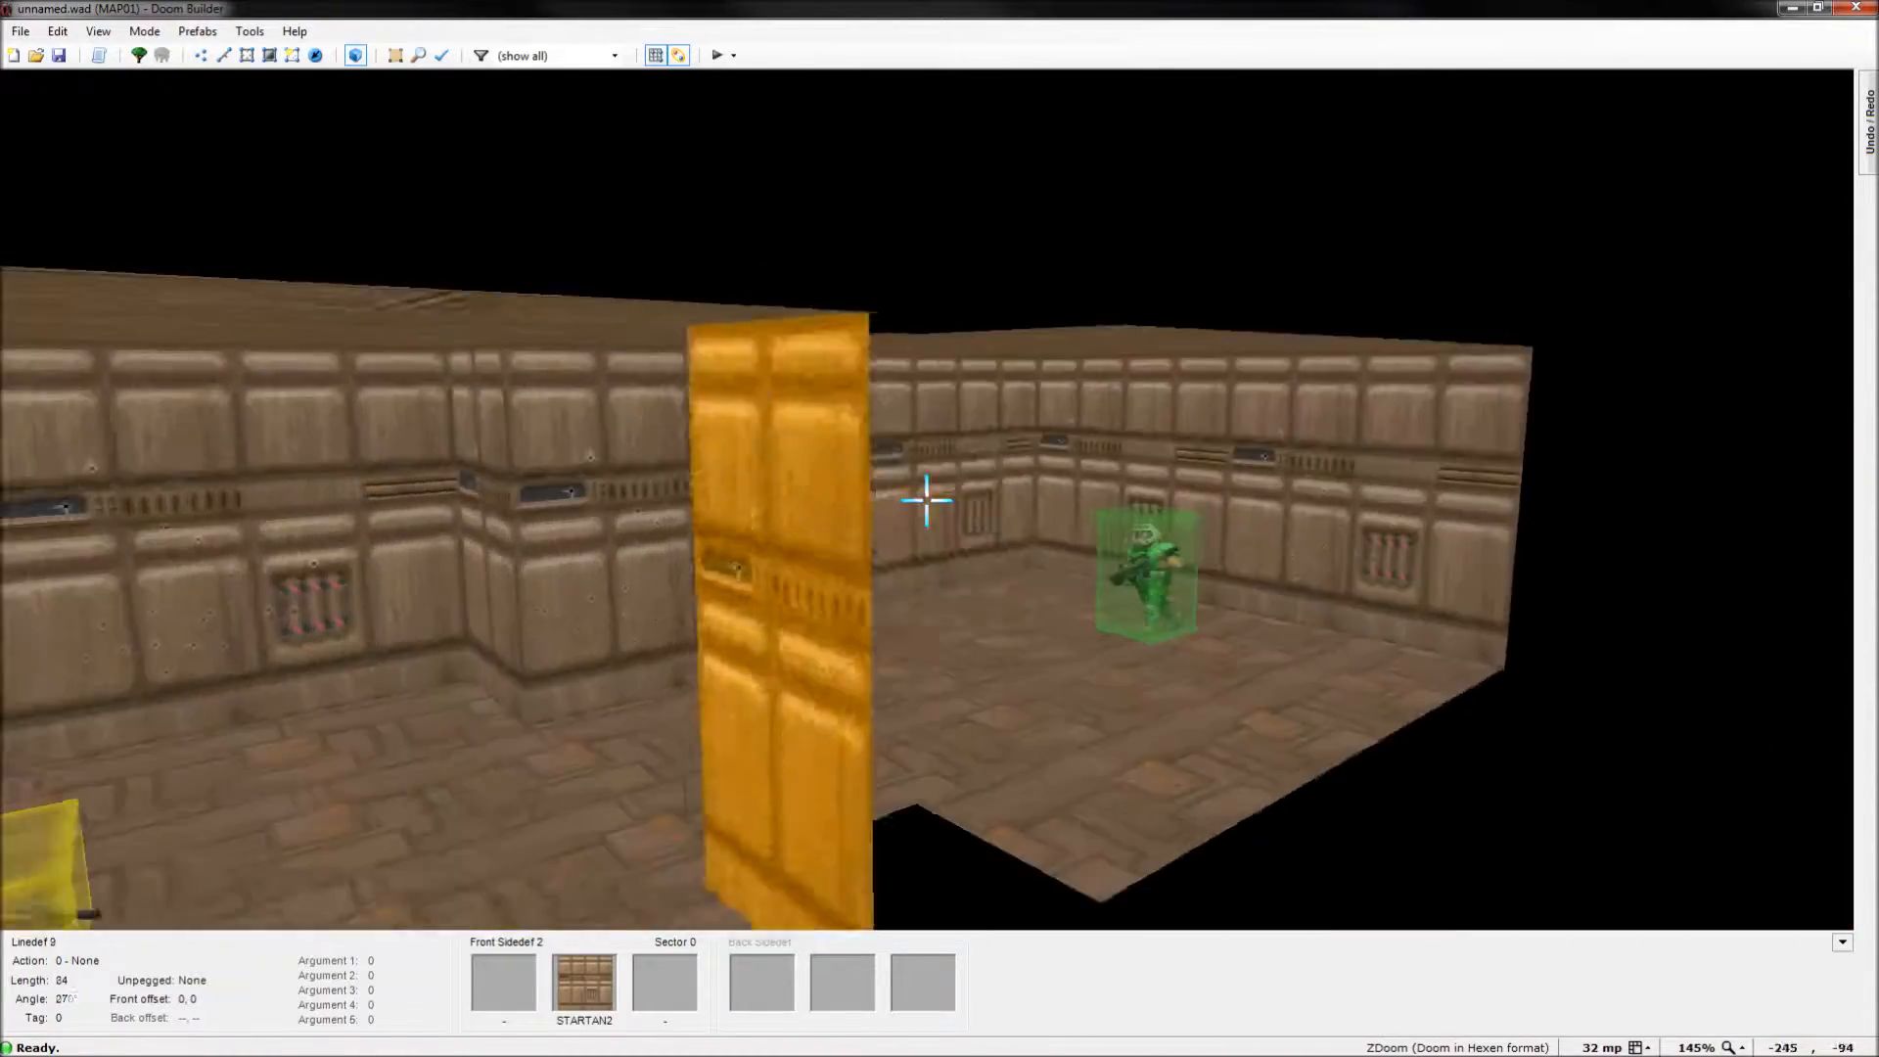
key("s")
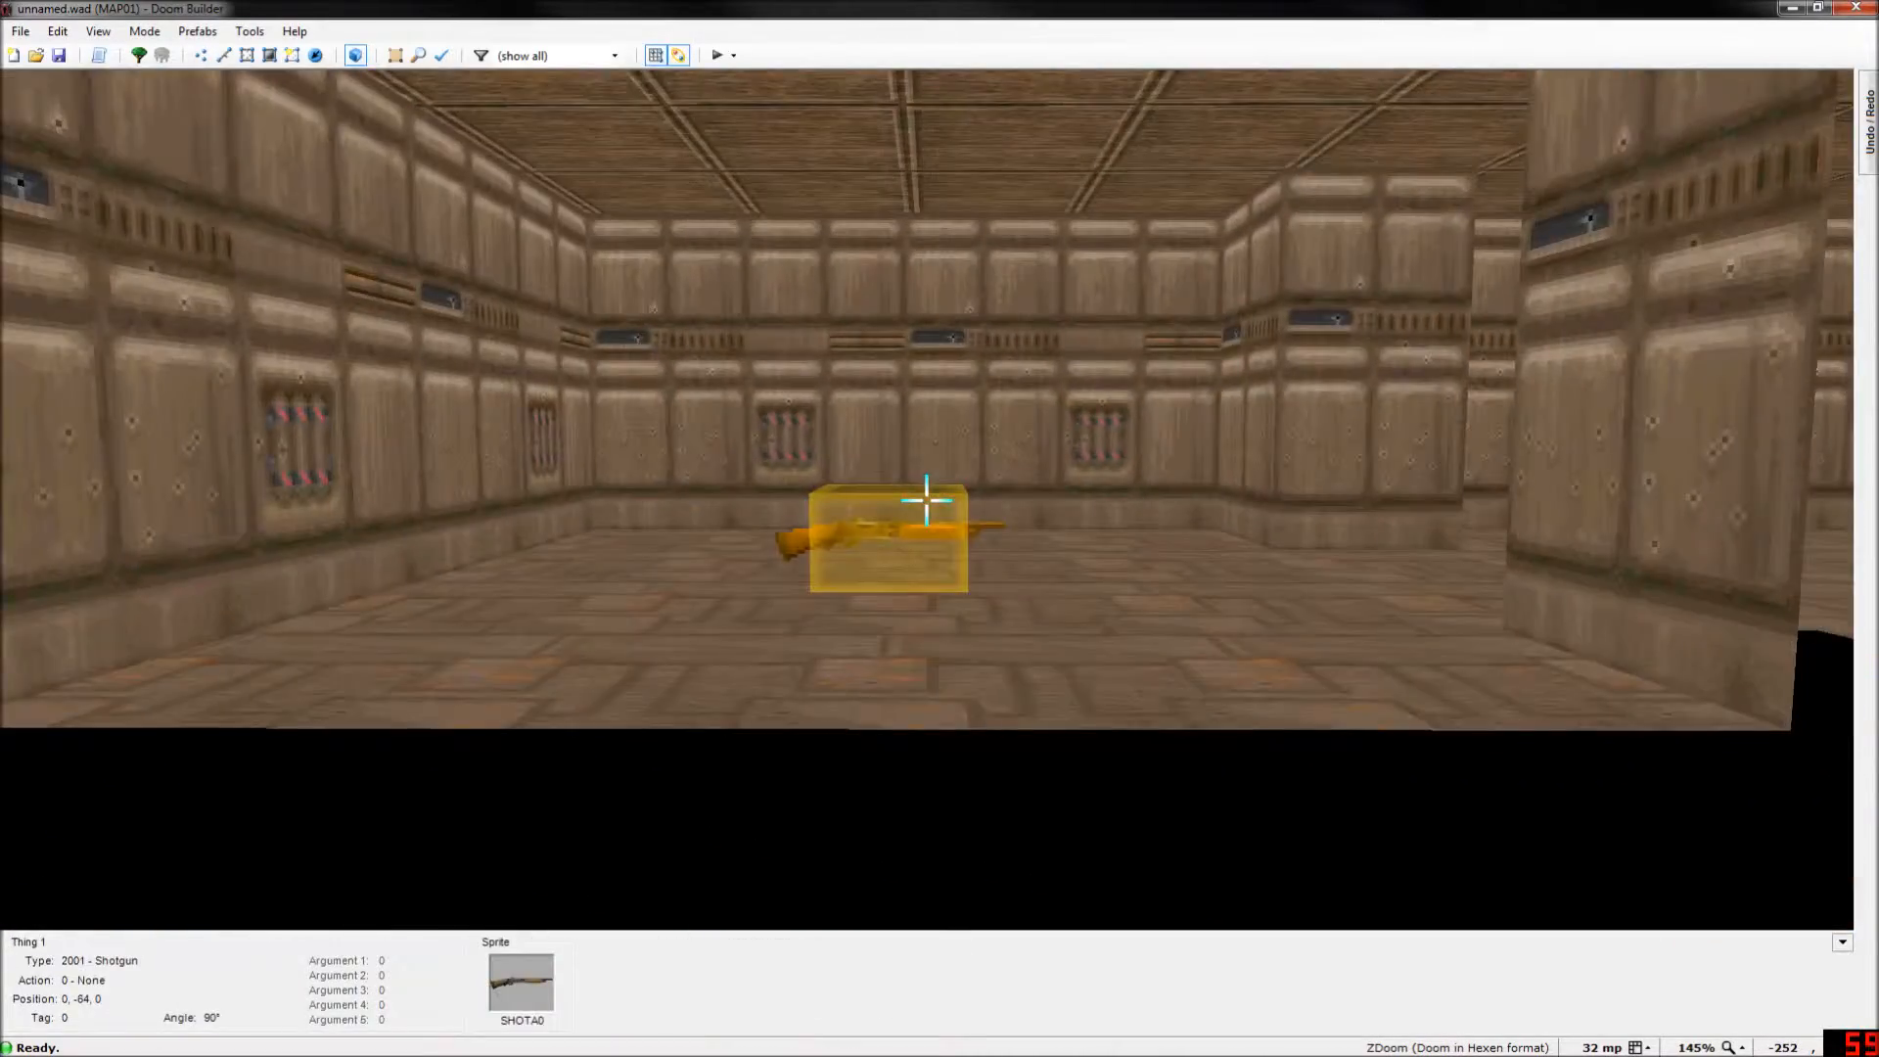
key("f")
key("s")
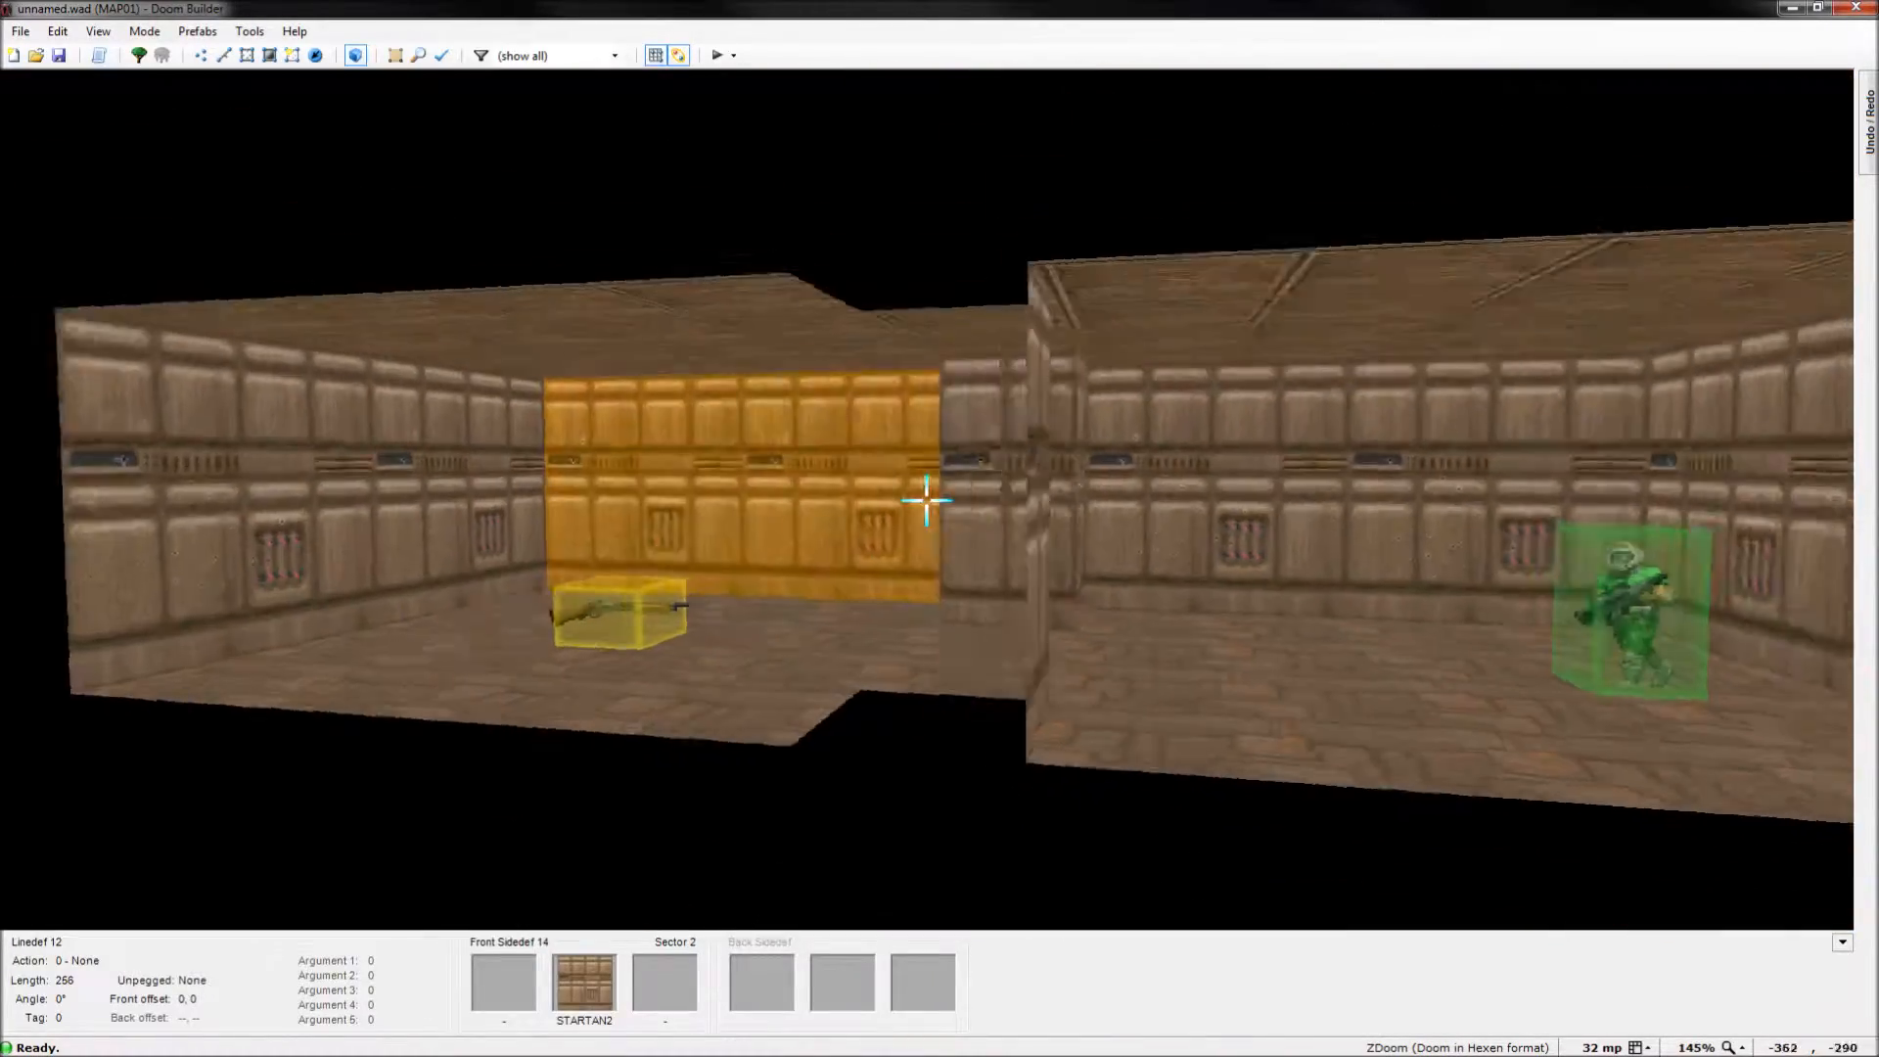
key("f")
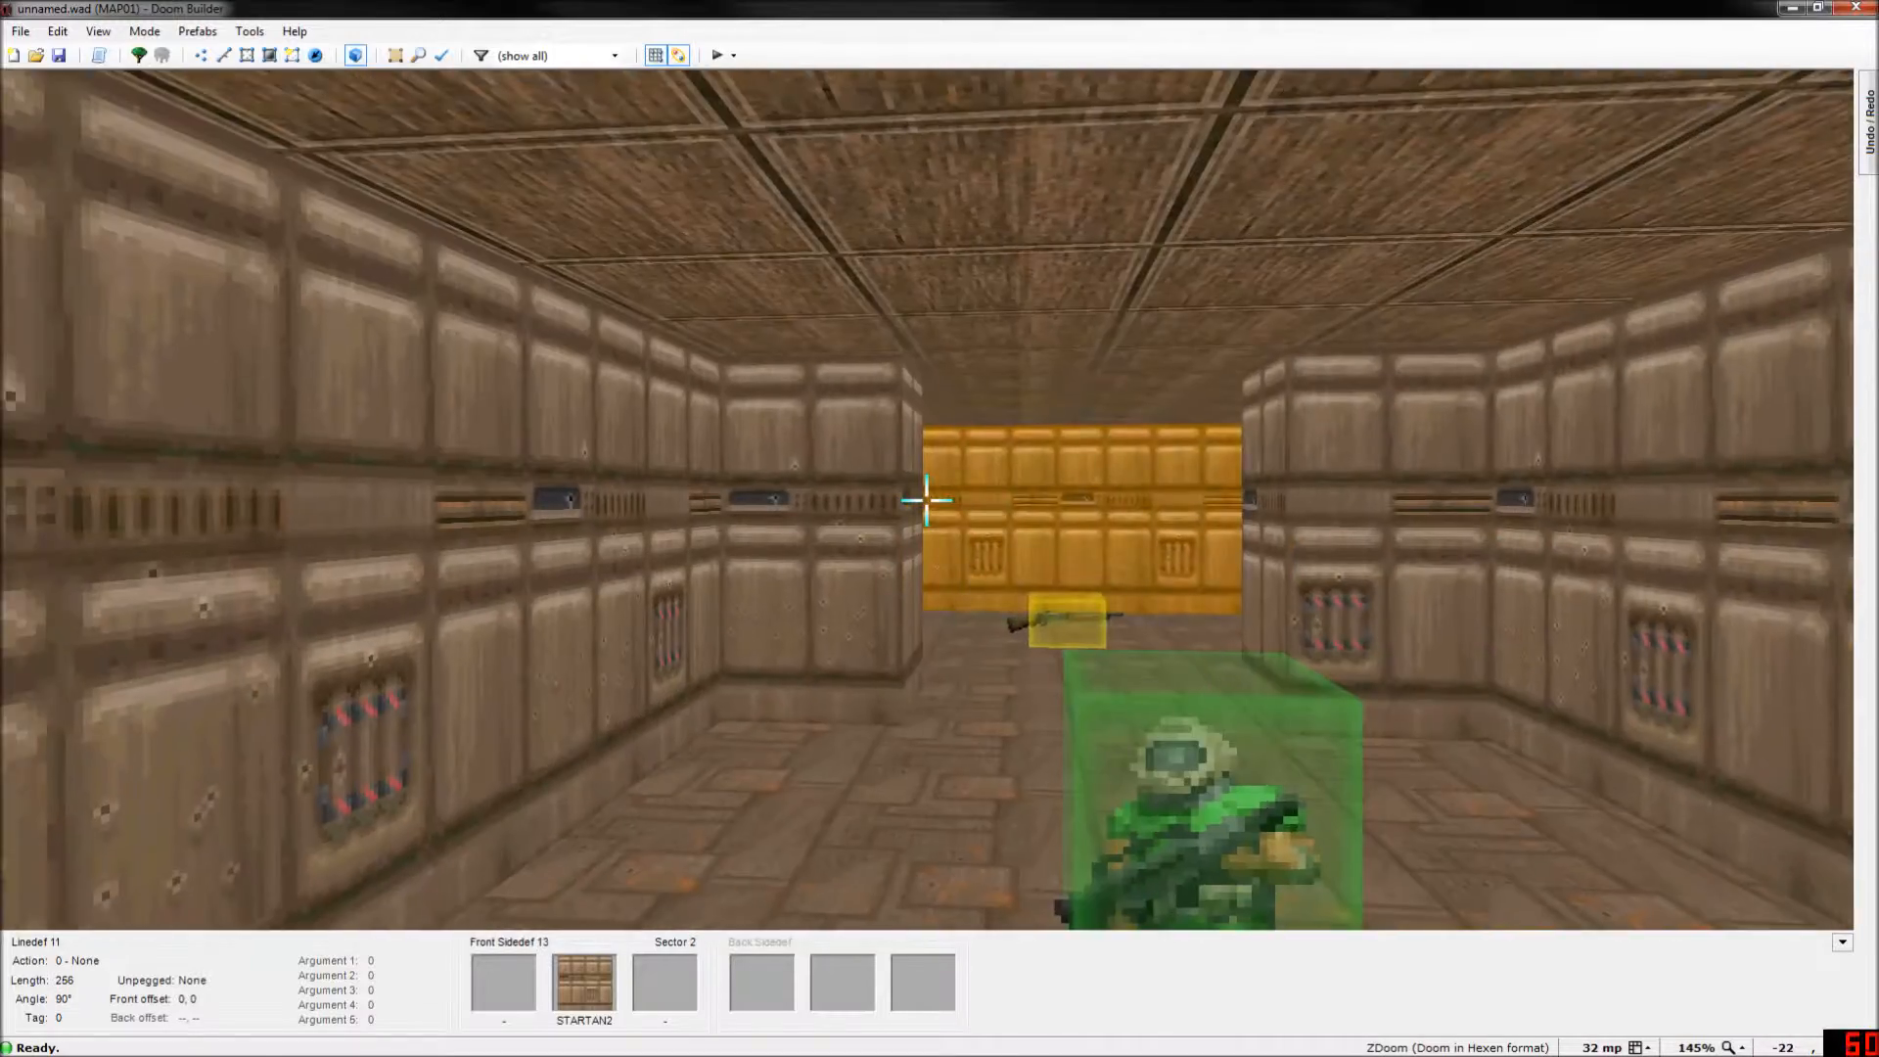
key("d")
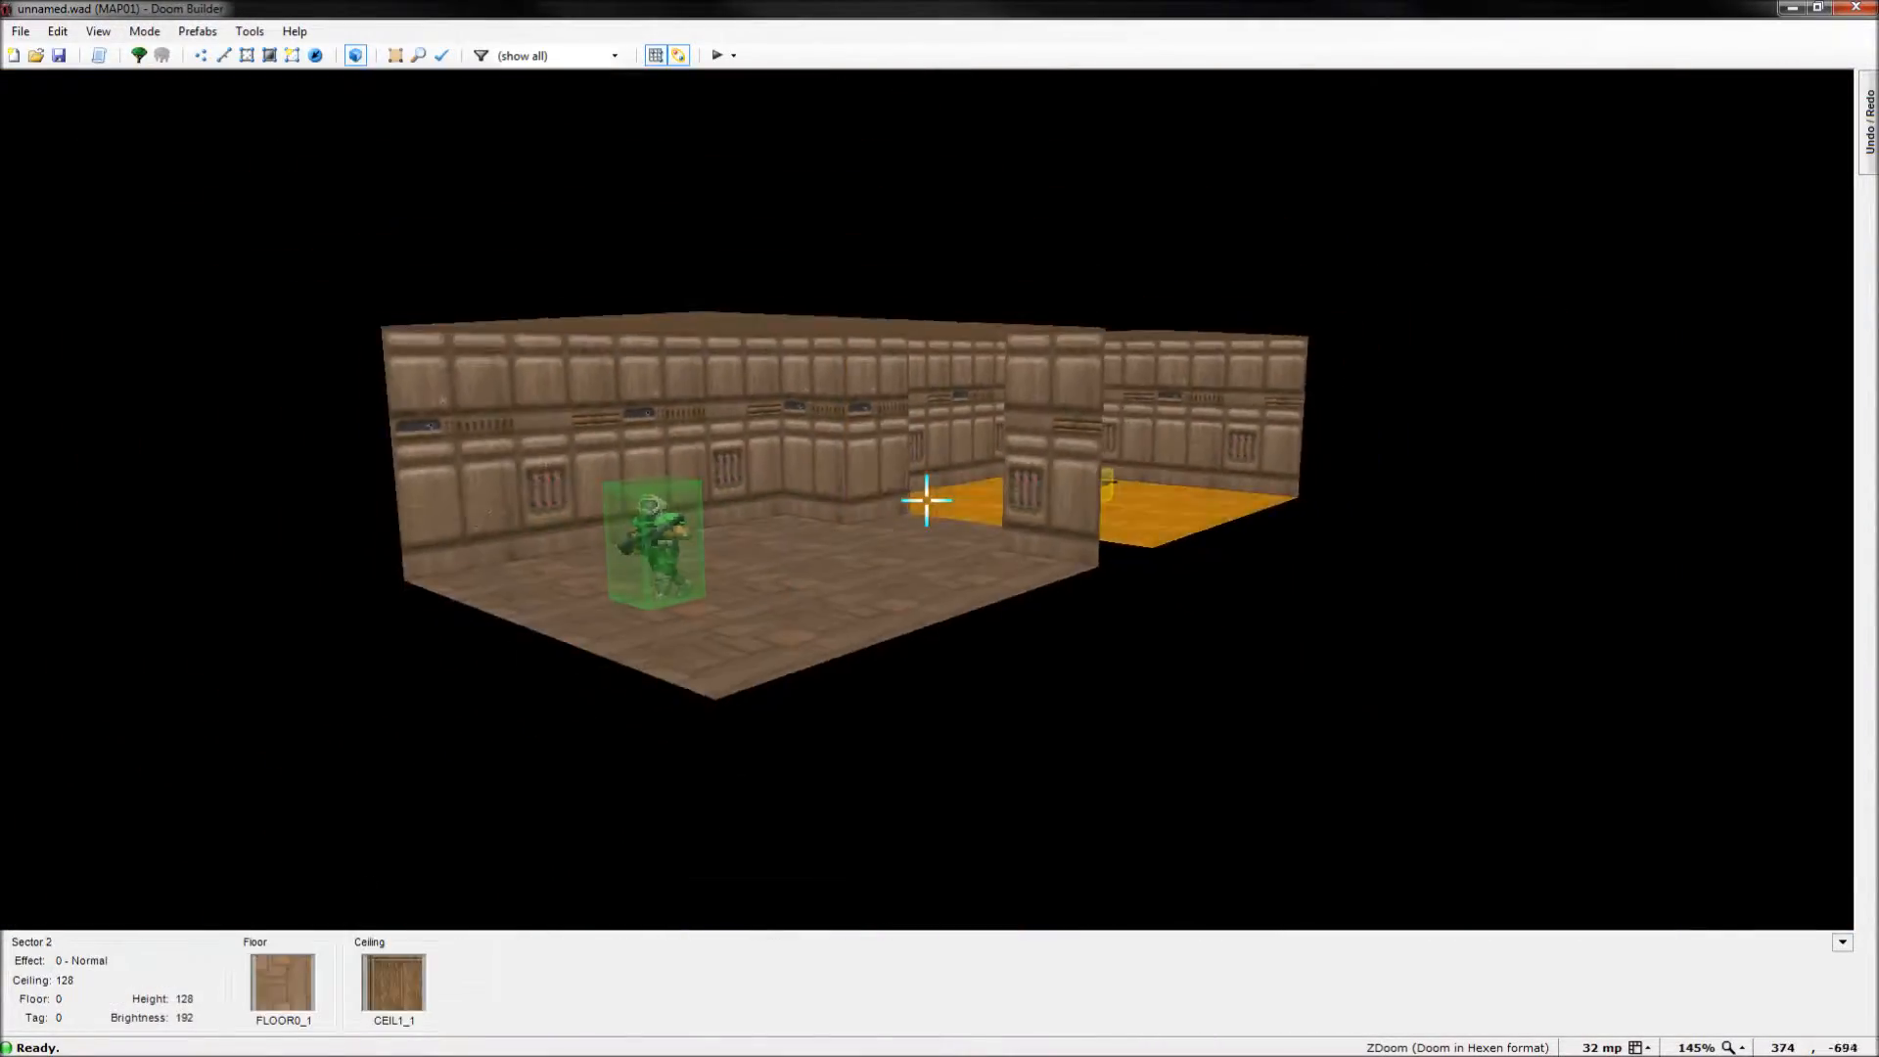
key("e")
key("d")
key("s")
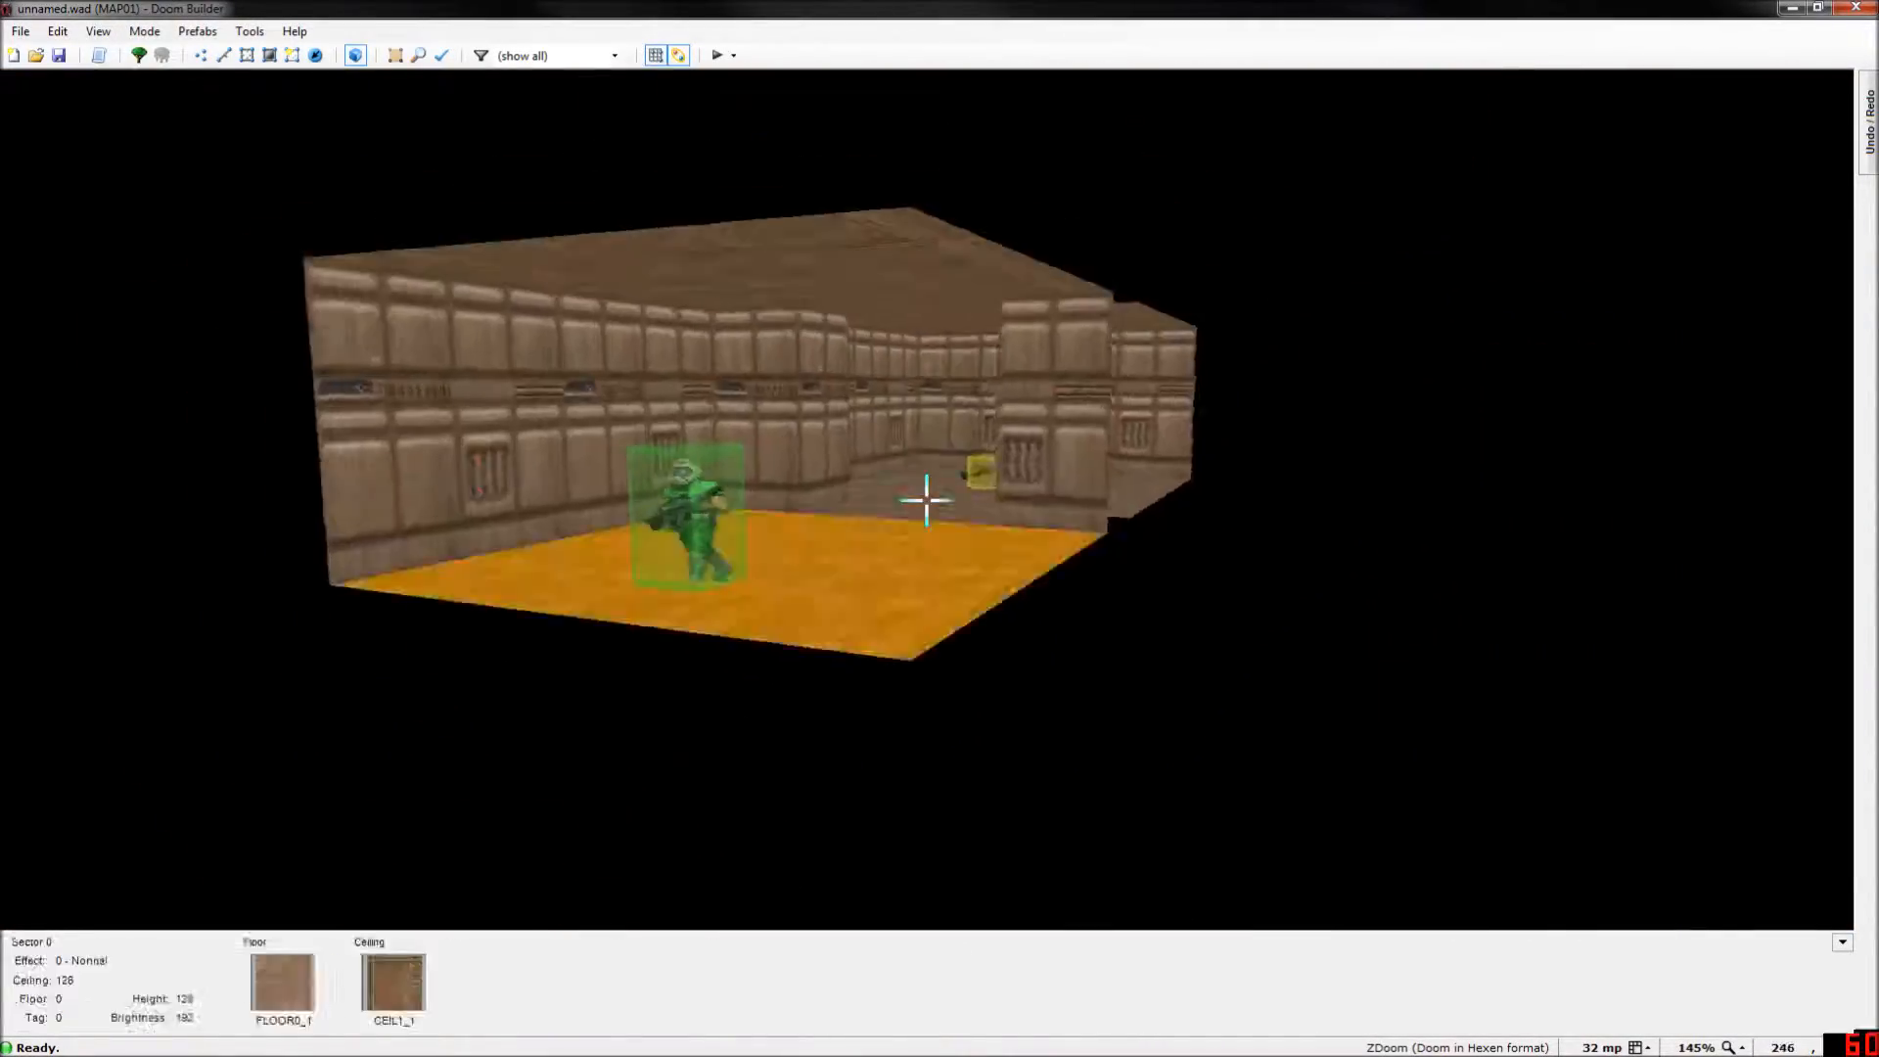
key("e")
key("f")
key("d")
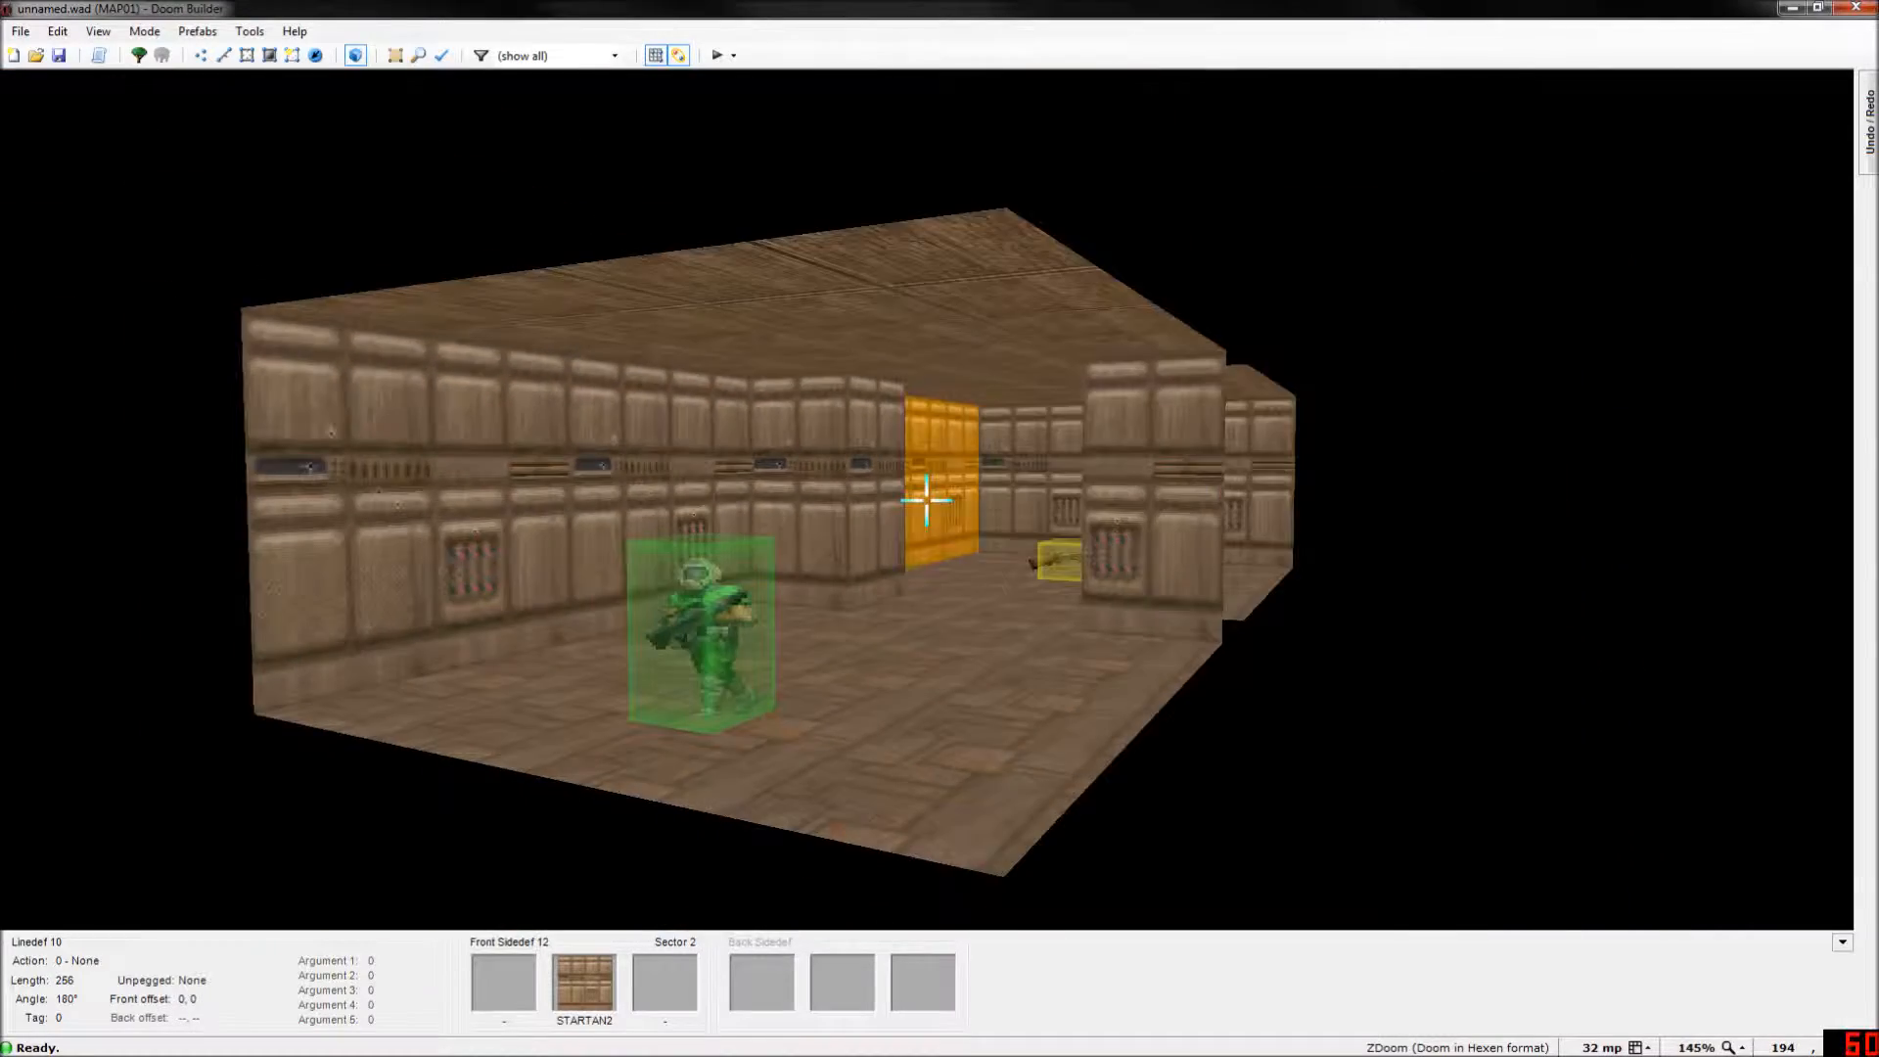
key("e")
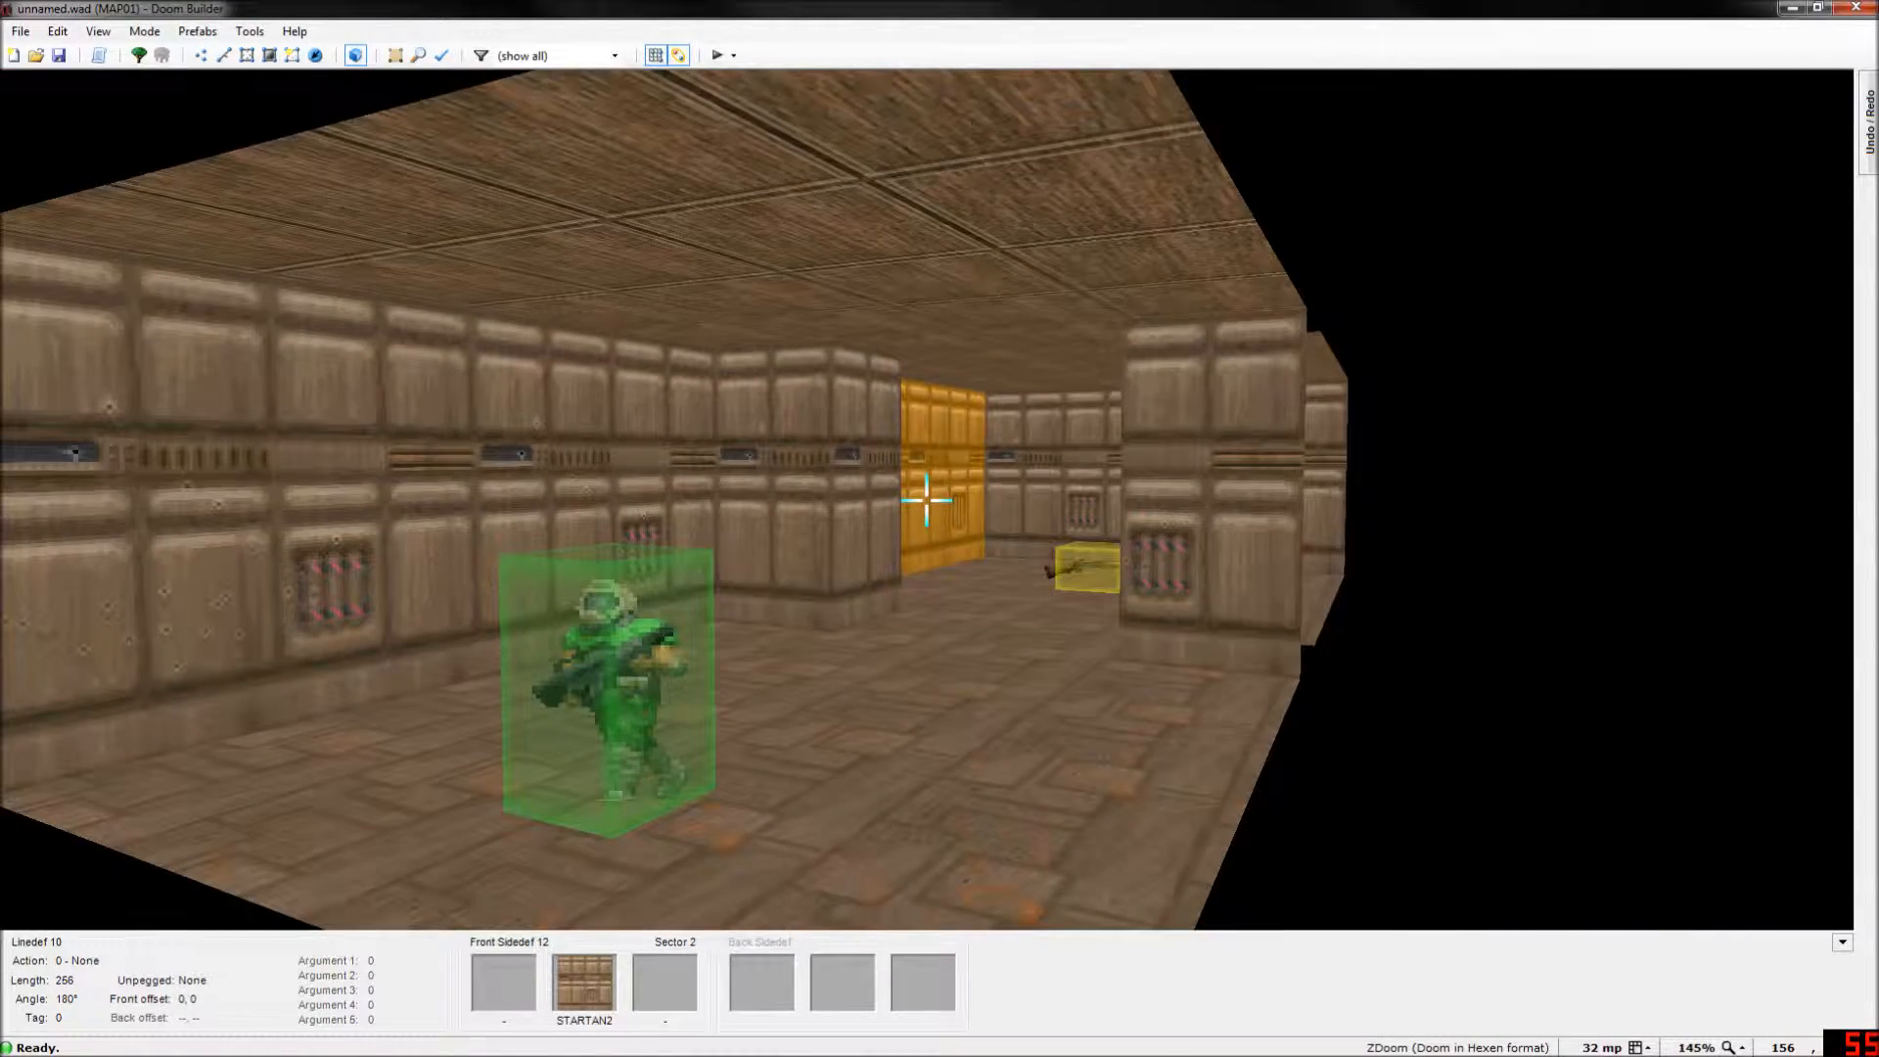
key("e")
key("d")
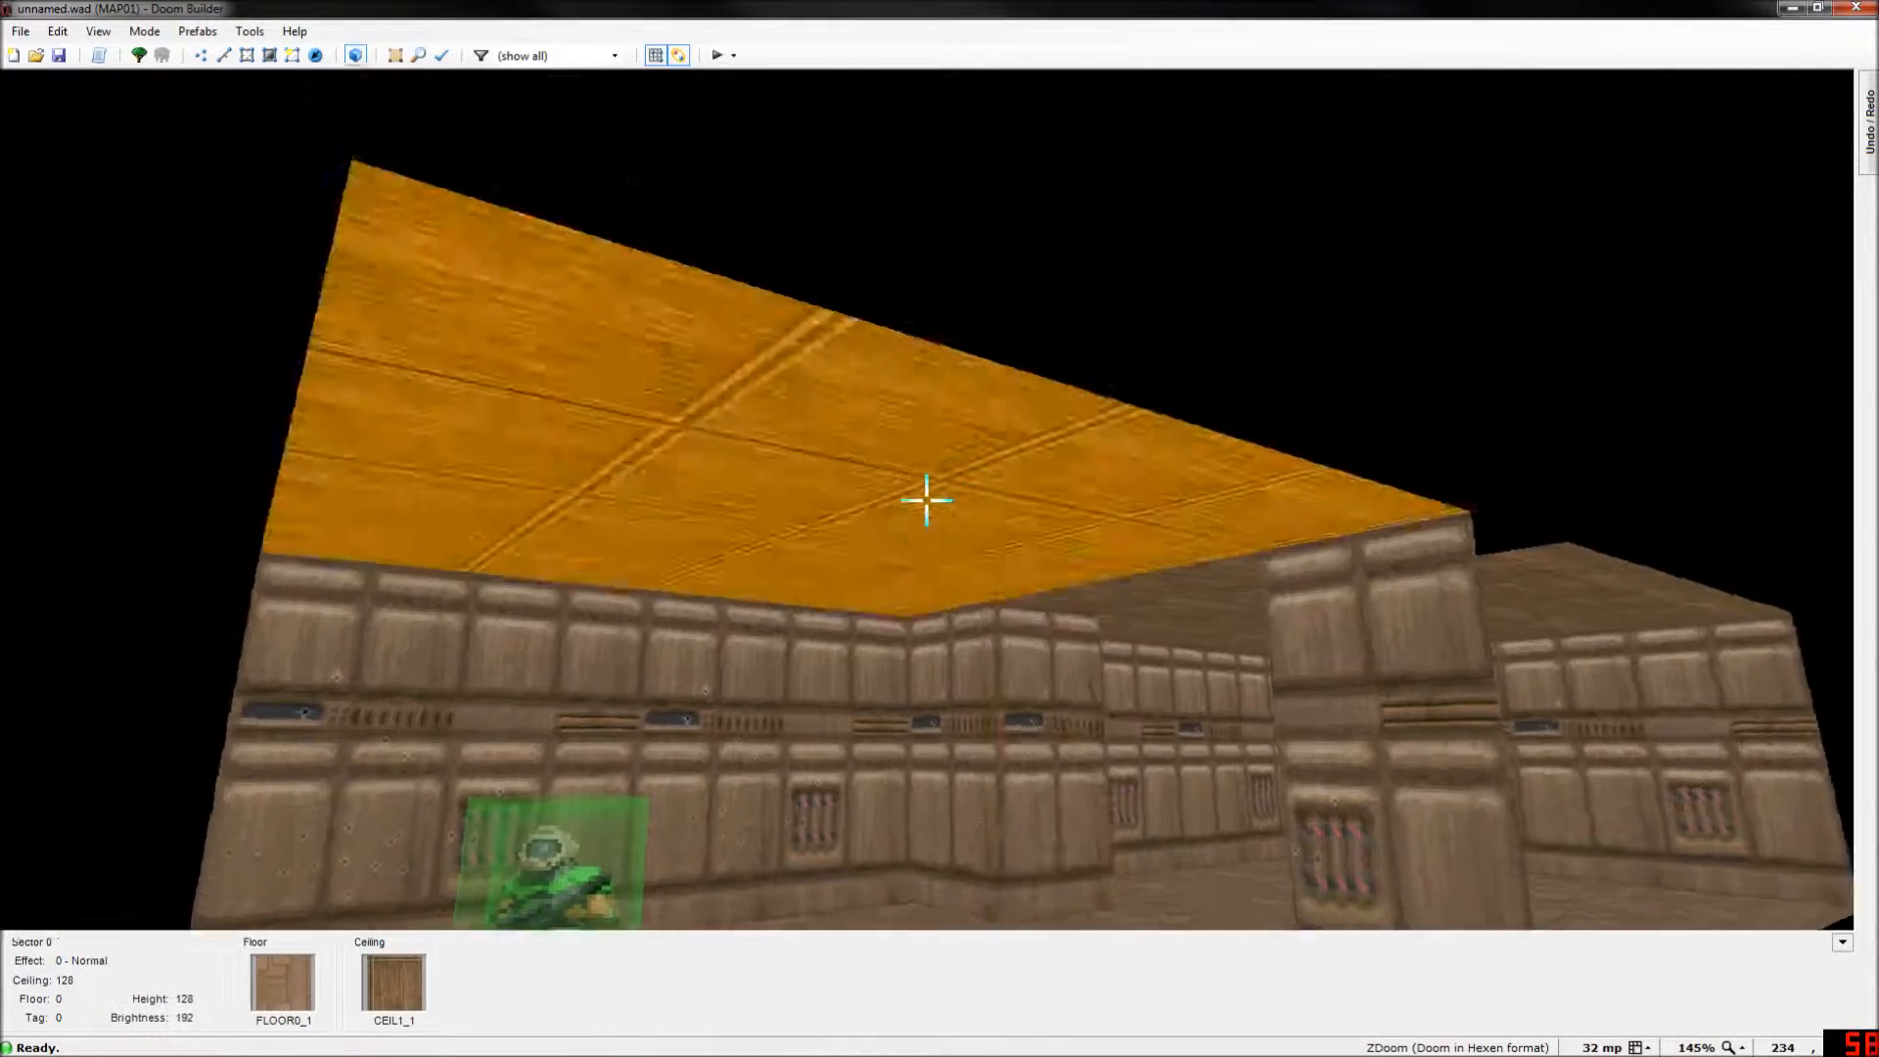
Raise the ceilings of both large rooms to a height of 192, leaving out the passage between them.
left_click(927, 500)
key("f")
left_click(927, 500)
scroll(927, 500, "up", 6)
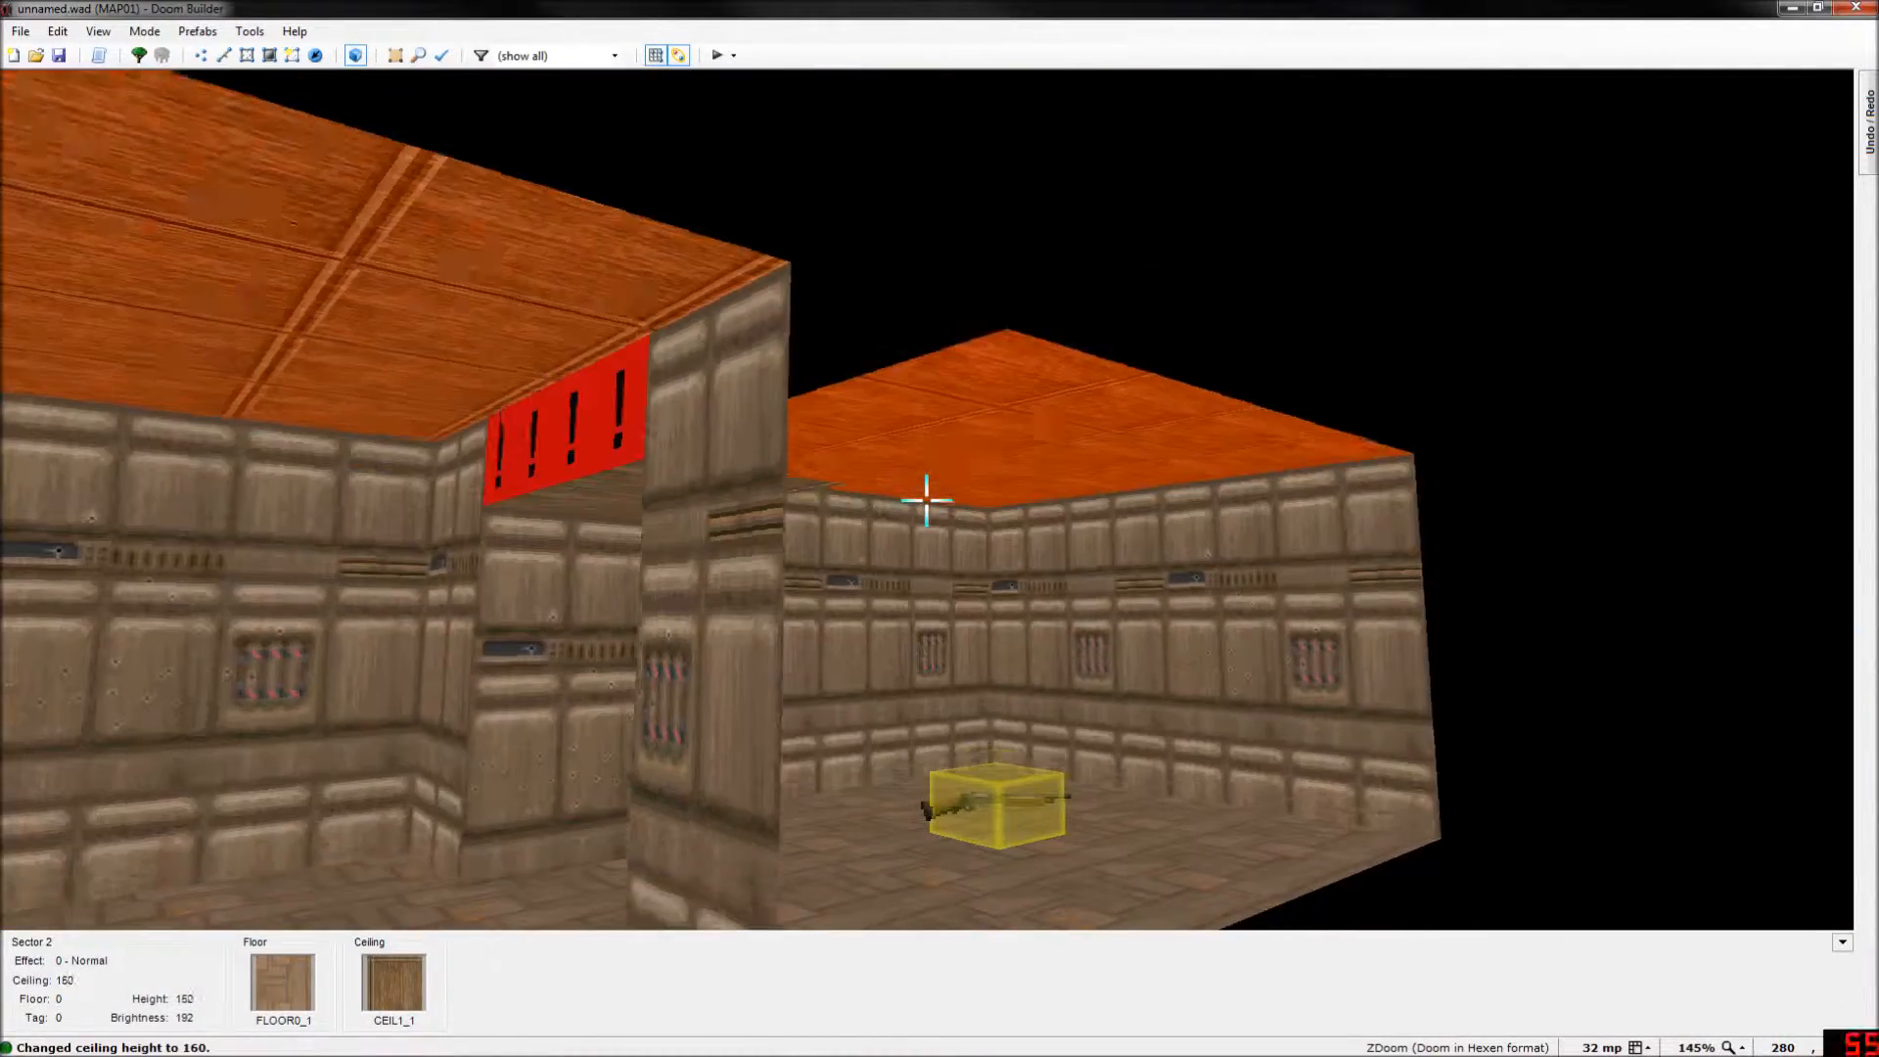
key("s")
scroll(926, 500, "up", 2)
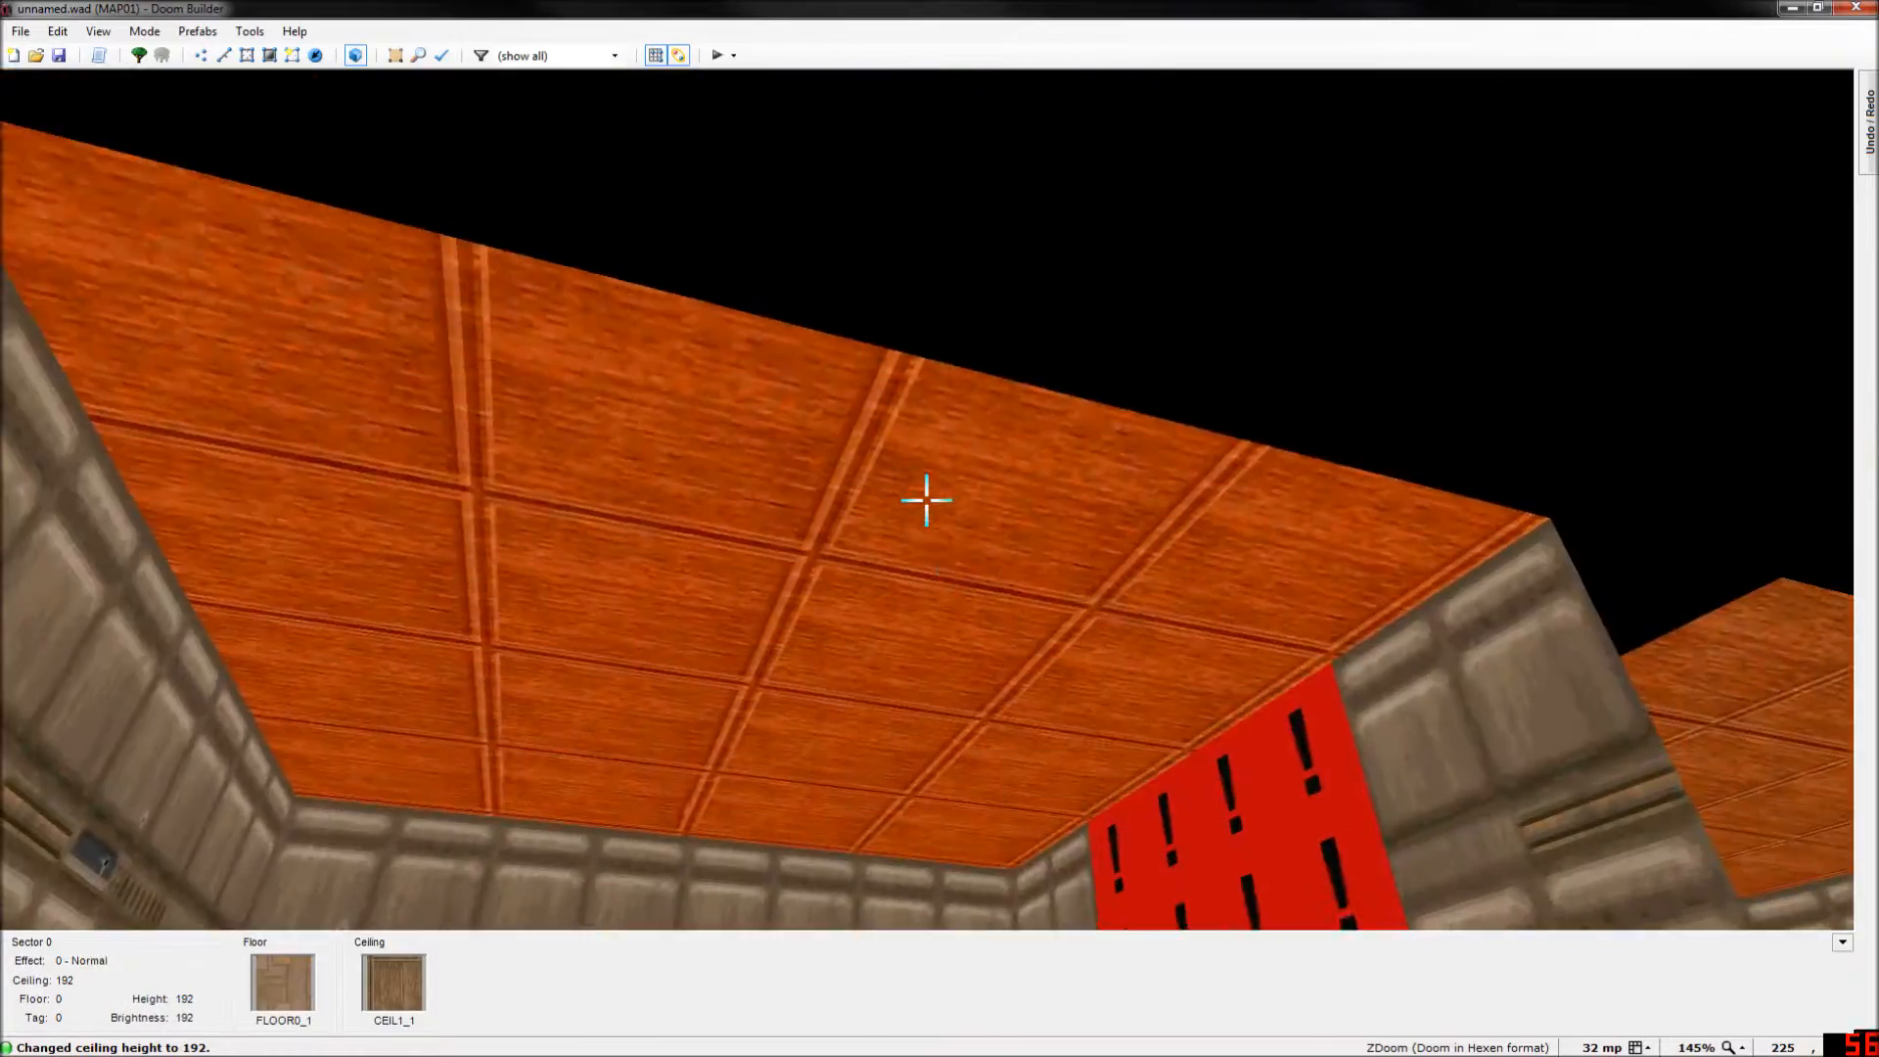
left_click(927, 500)
key("f")
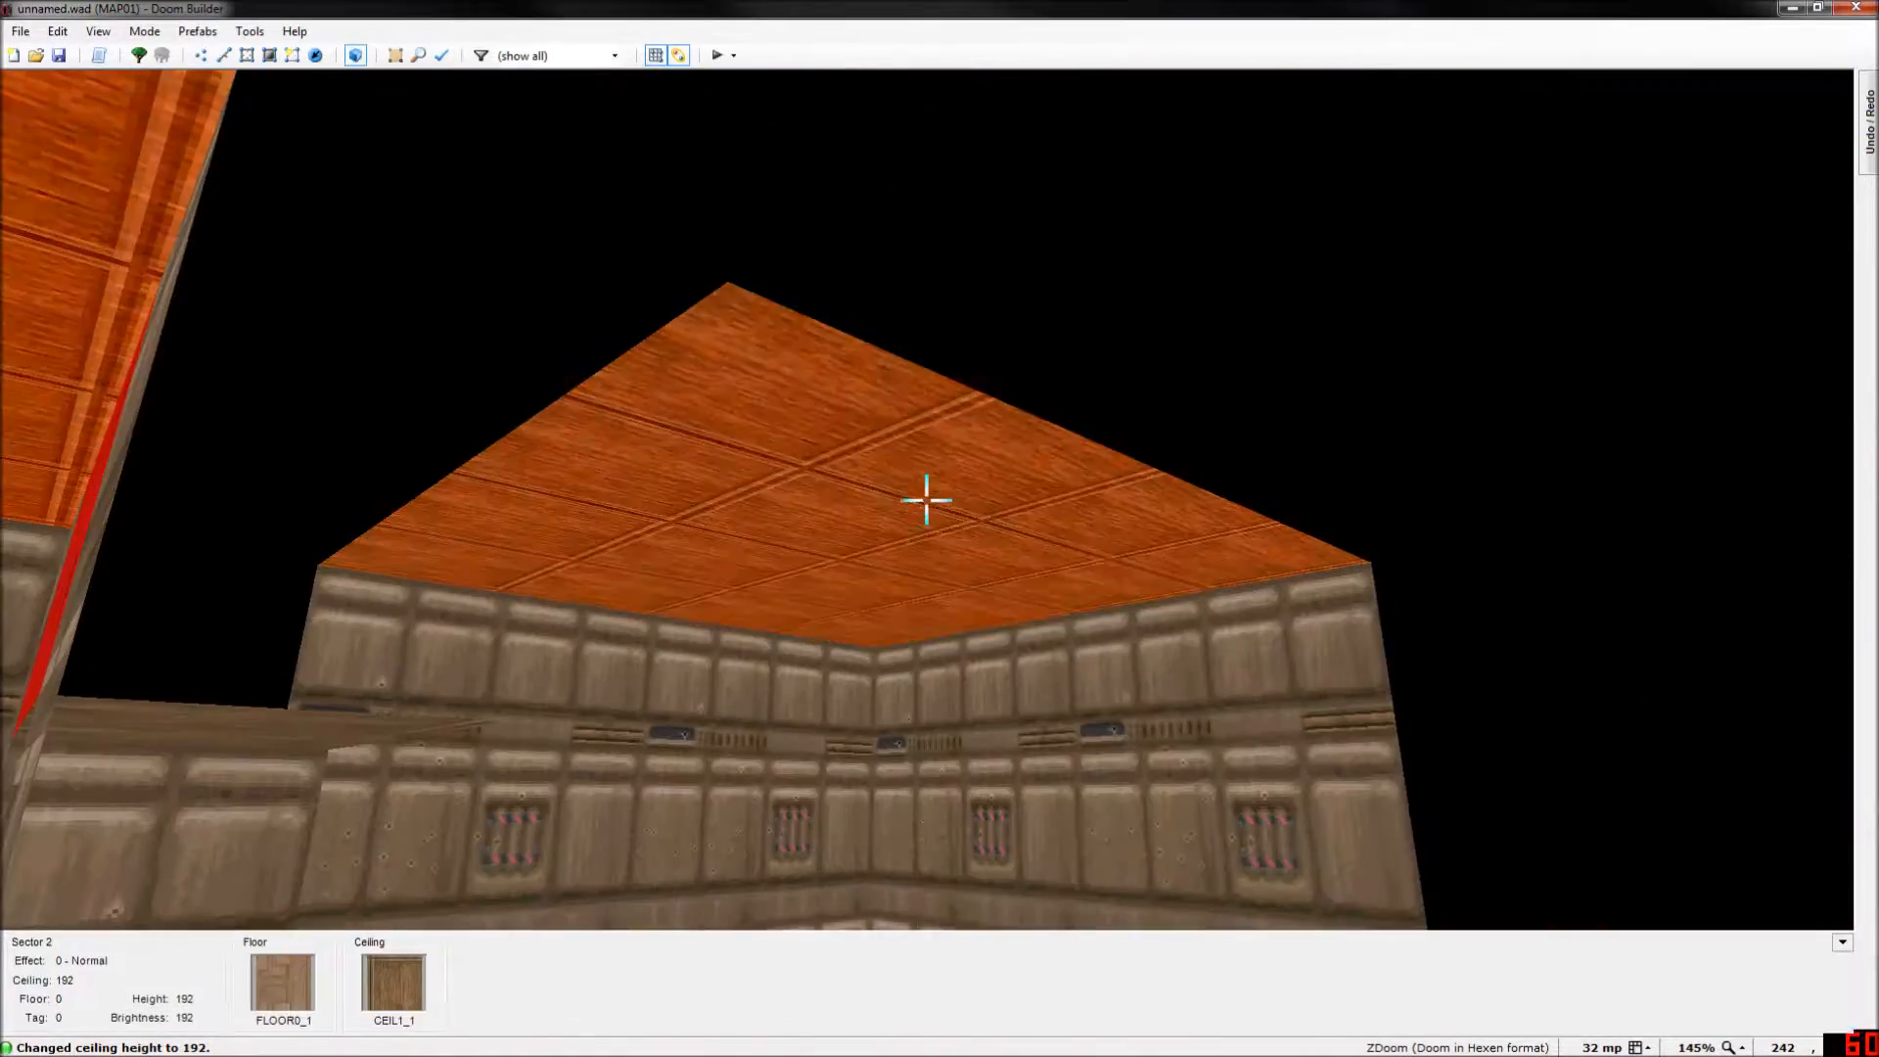
right_click(927, 500)
left_click(1084, 437)
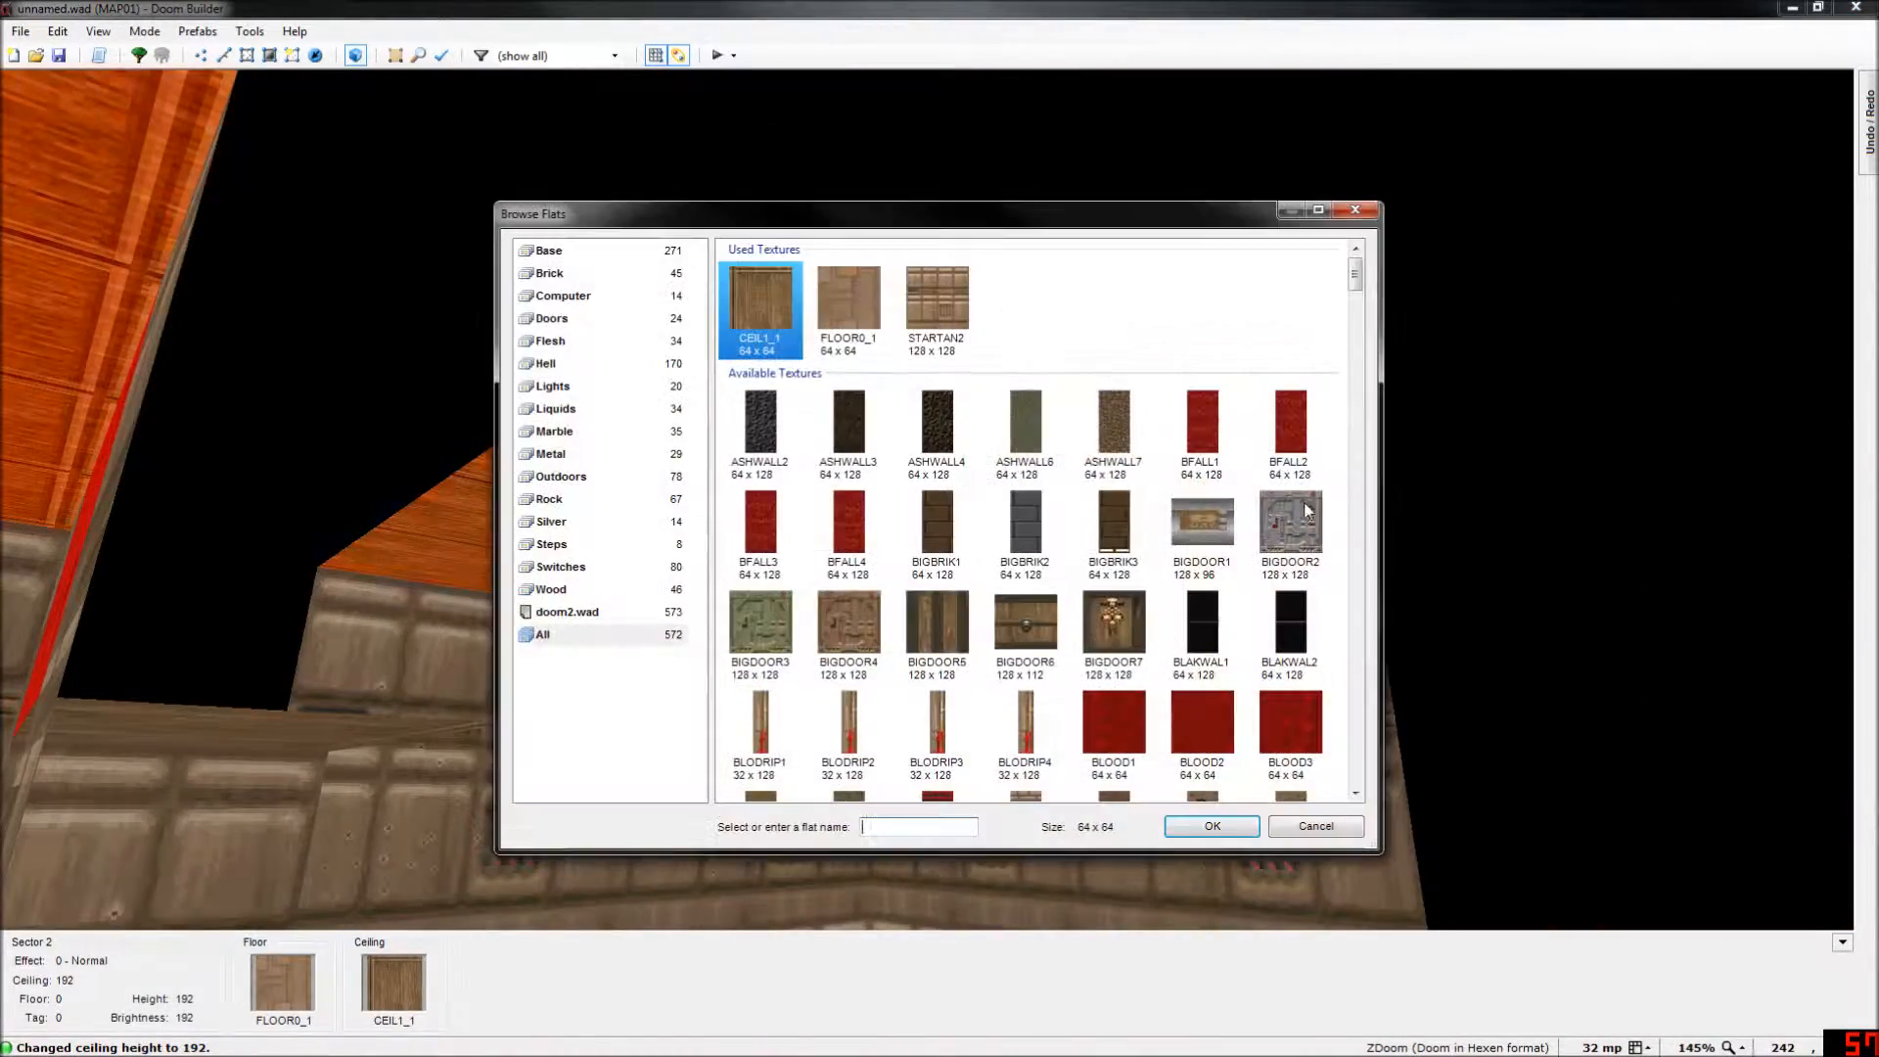
scroll(1359, 304, "down", 1)
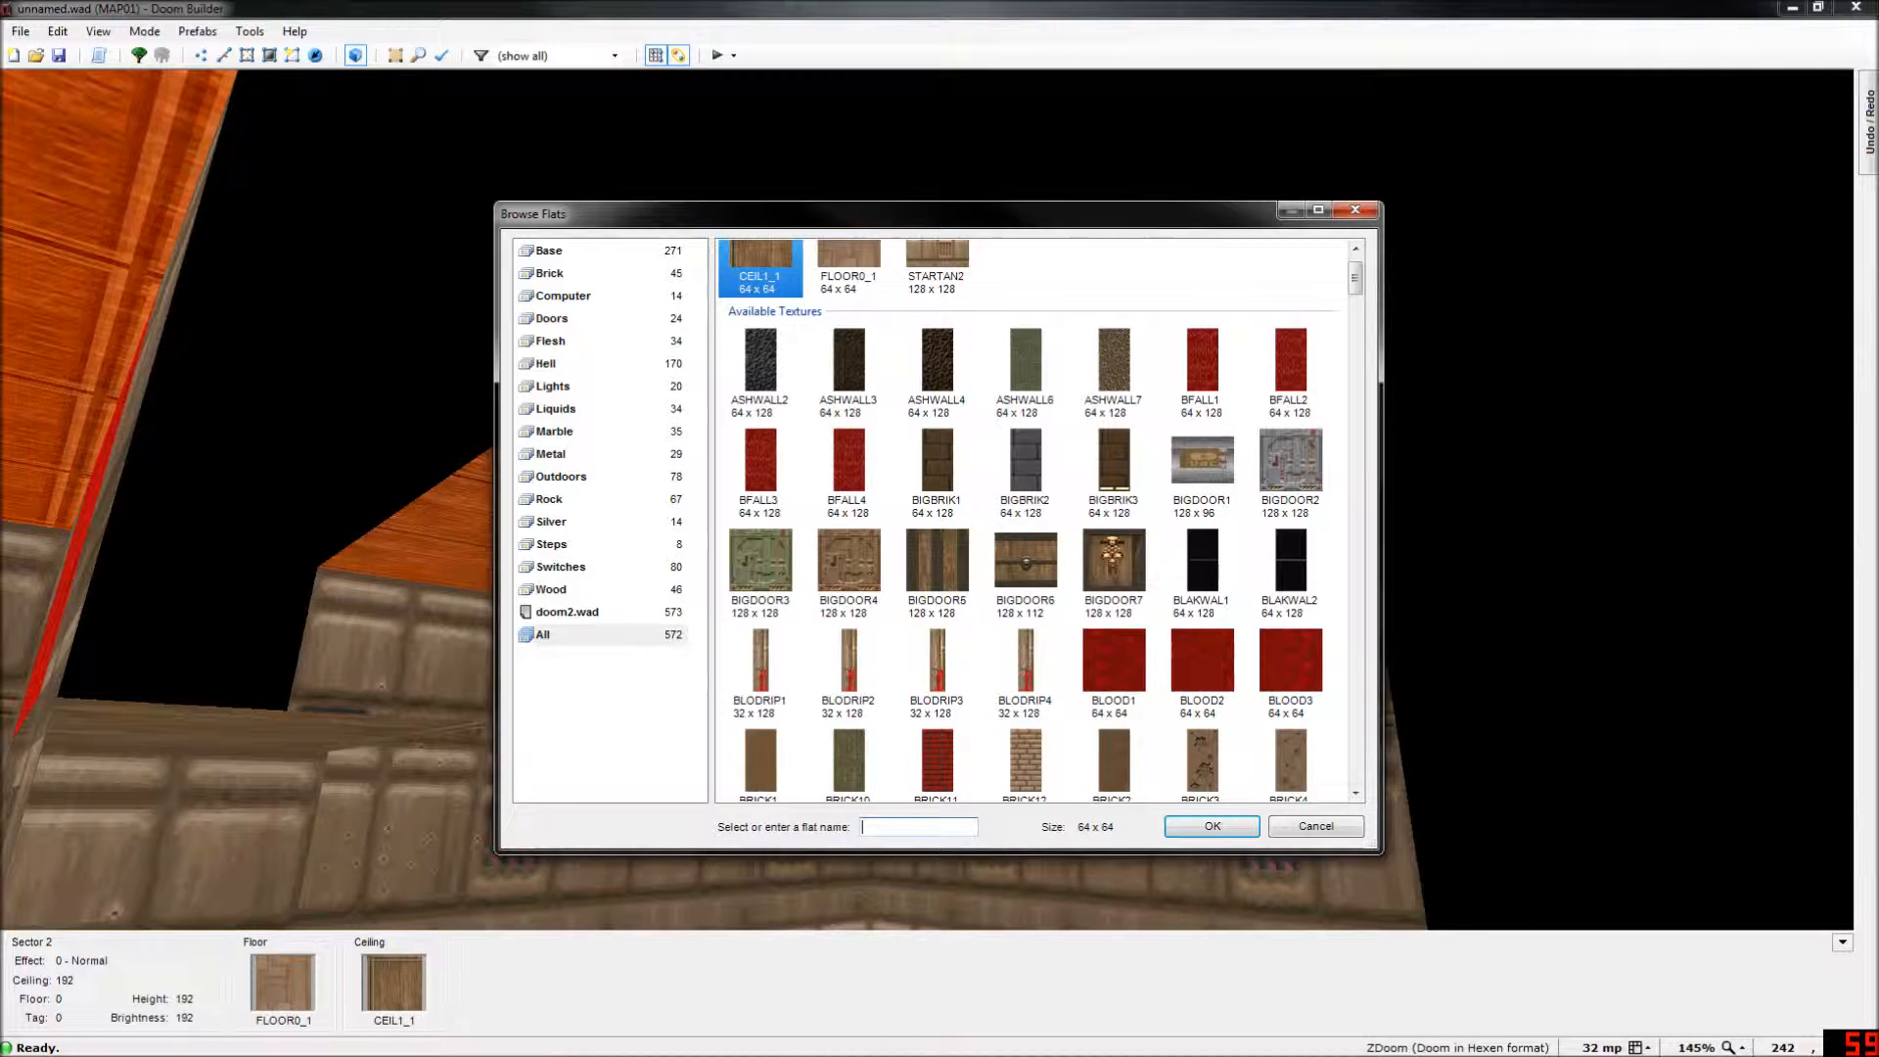
type("SKY")
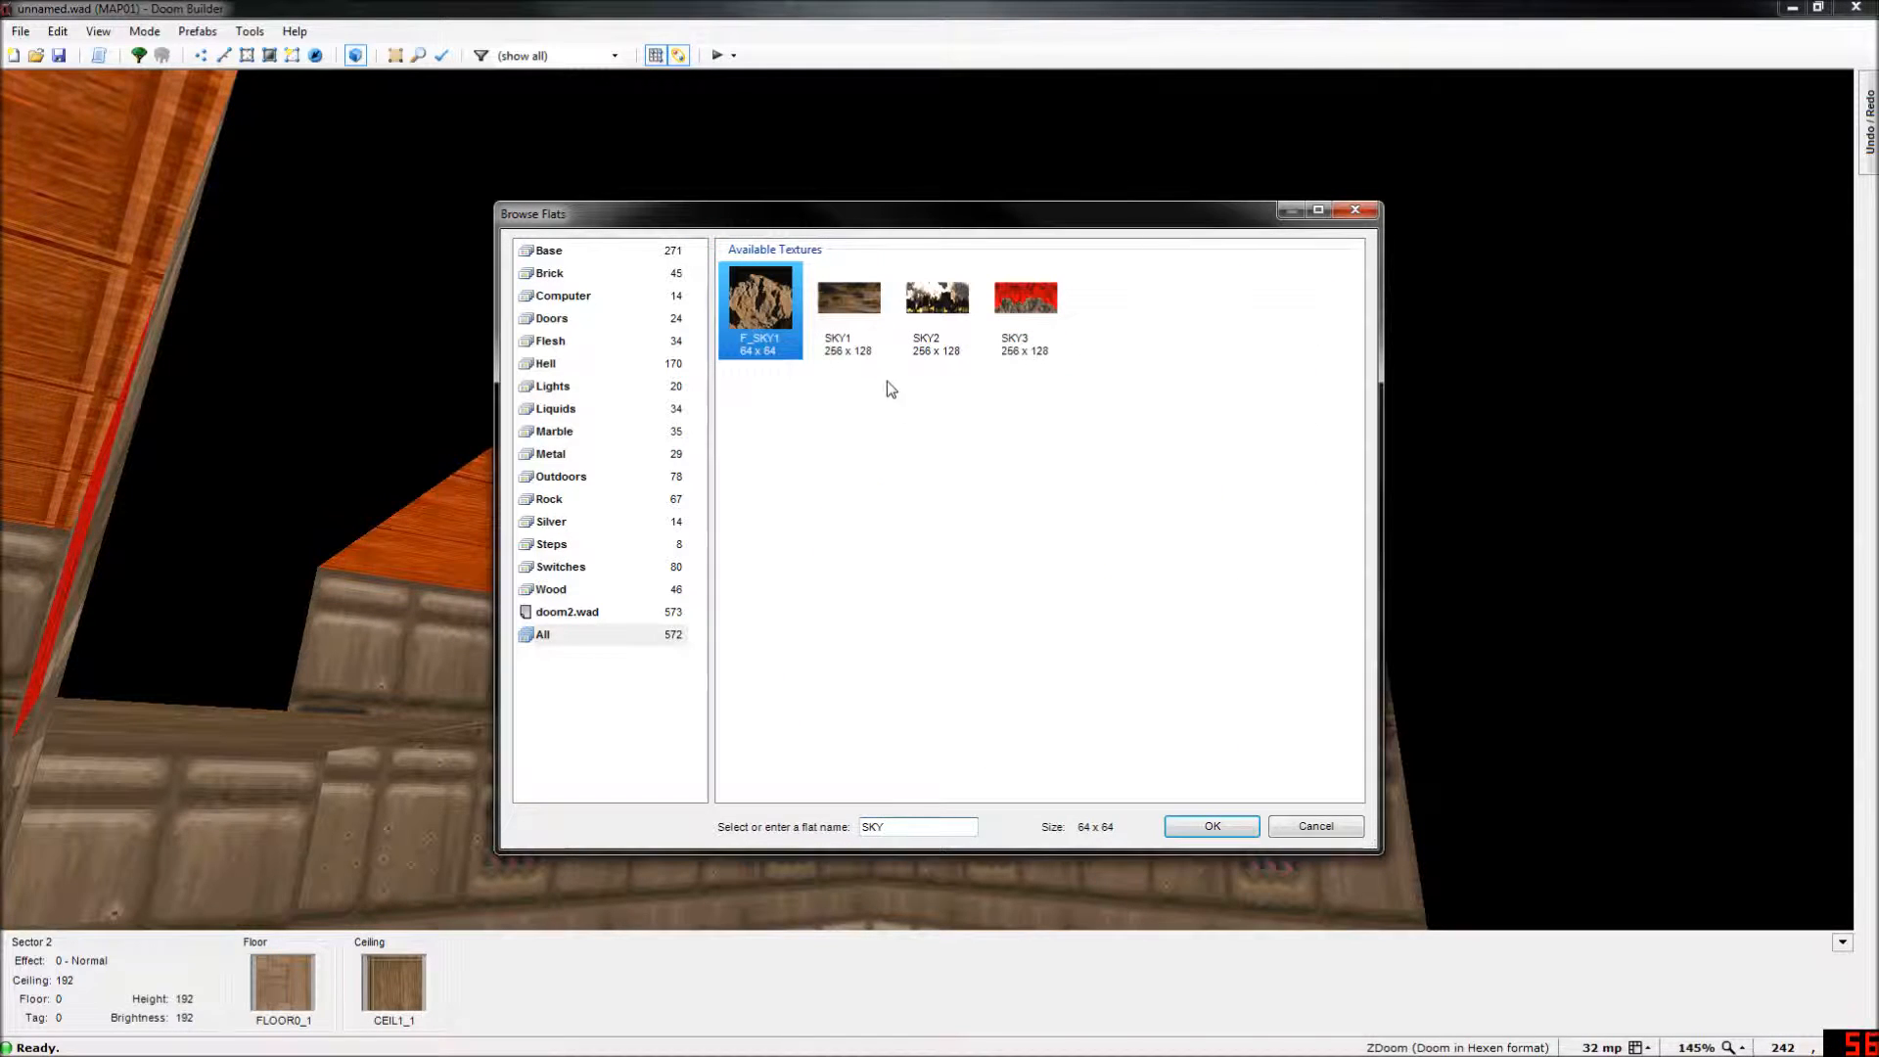
left_click(1219, 834)
left_click(1143, 741)
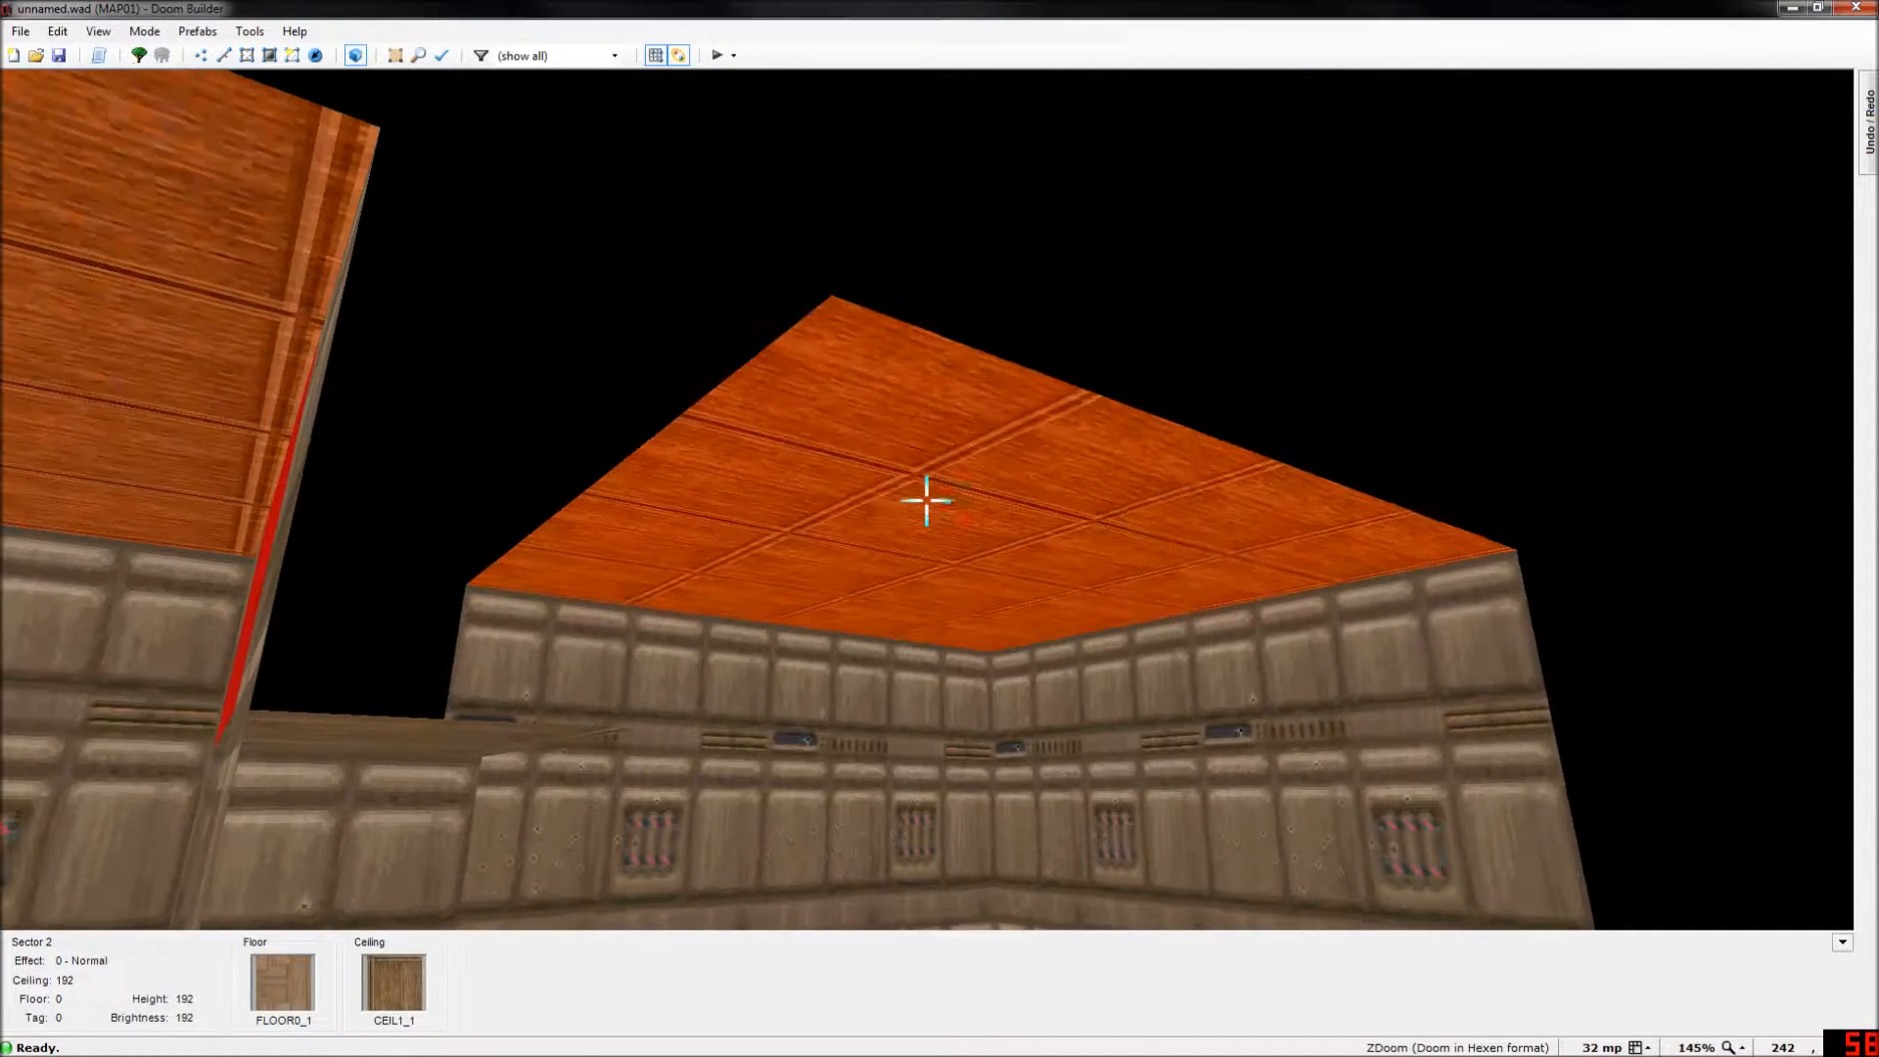
Apply the F_SKY1 flat to the ceilings of both selected rooms.
right_click(927, 499)
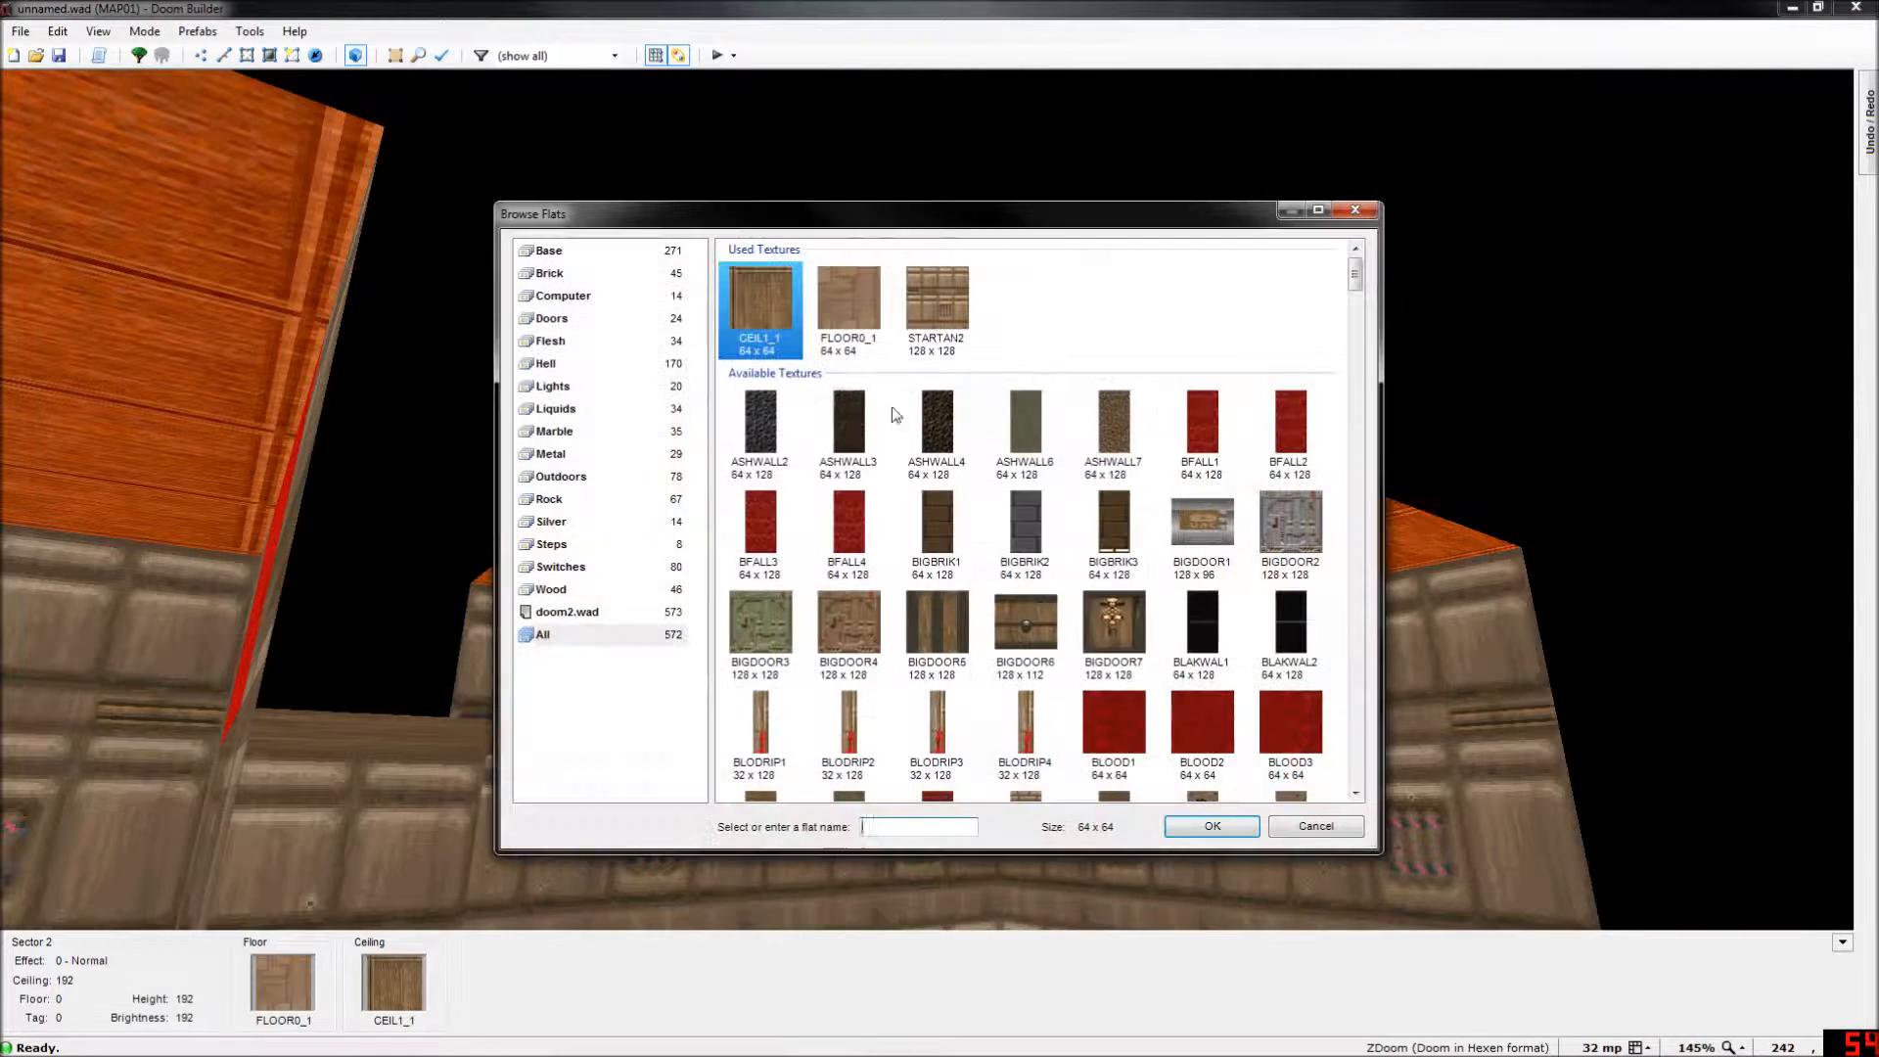
type("C")
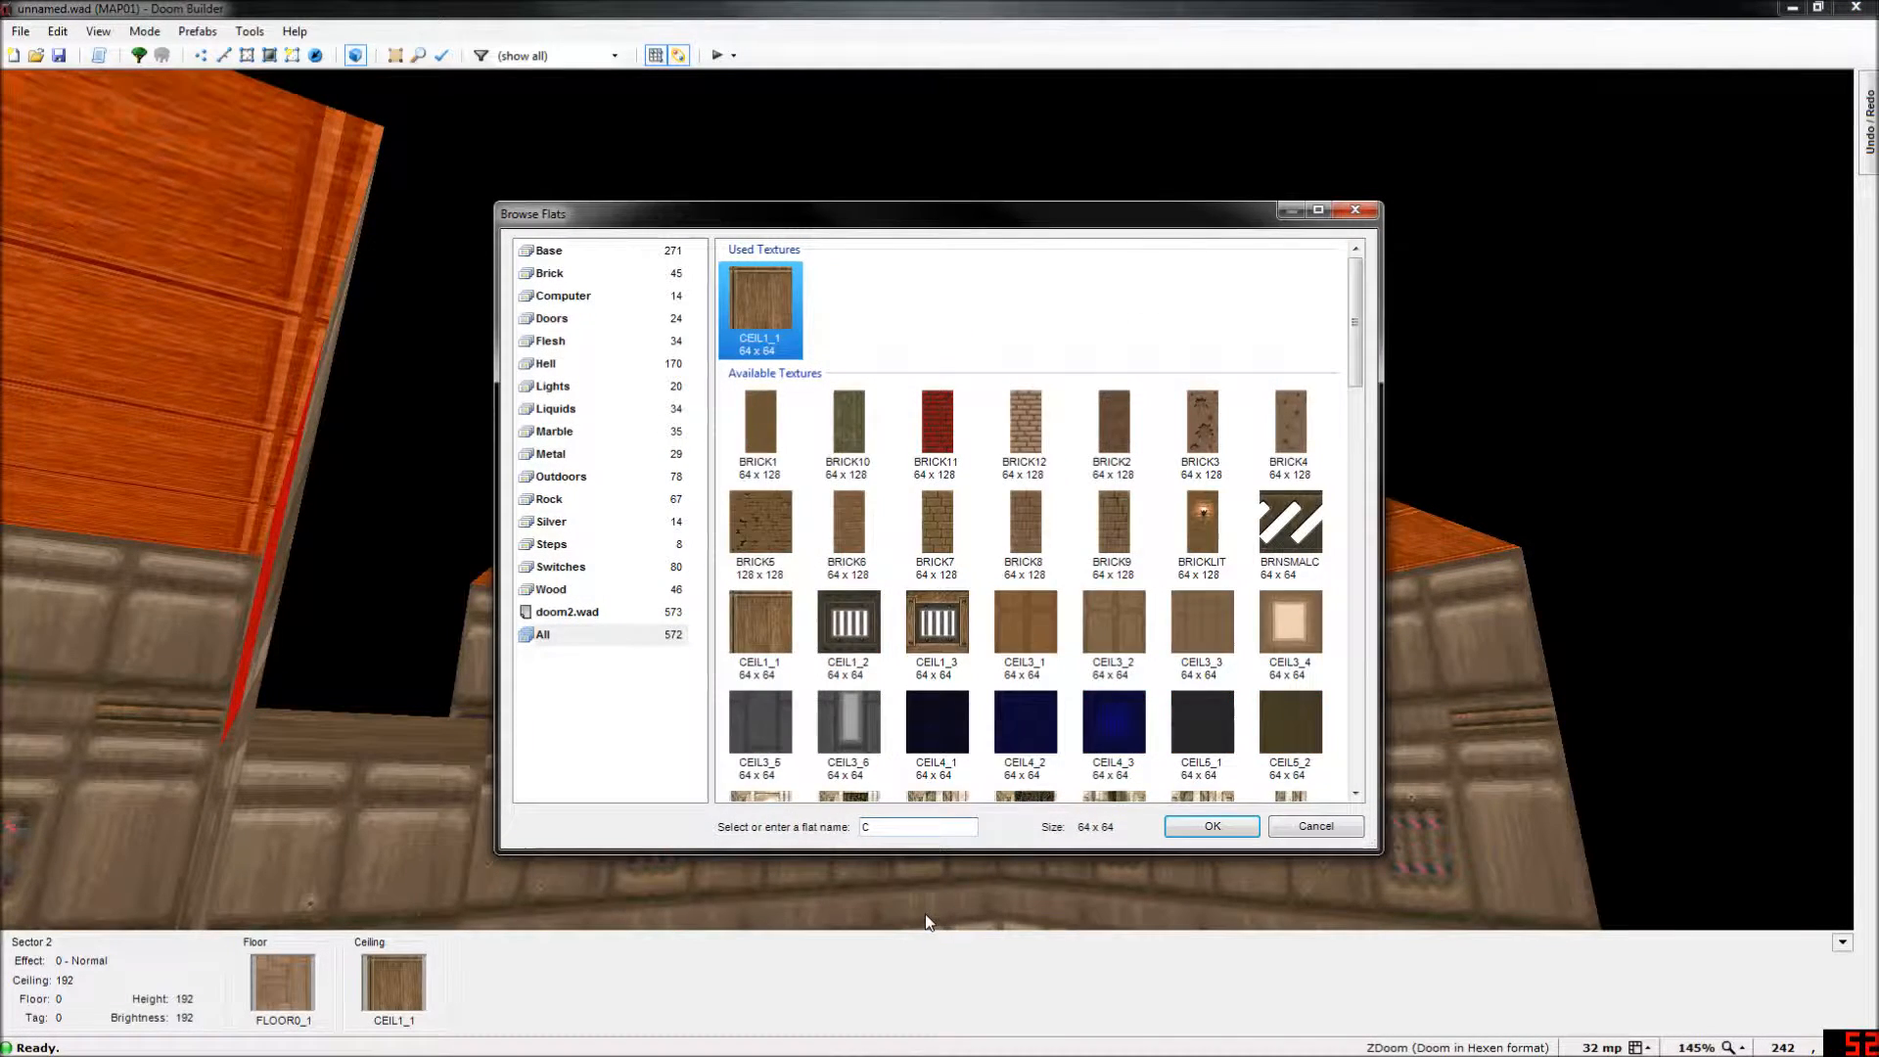
key("BackSpace")
type("SKY")
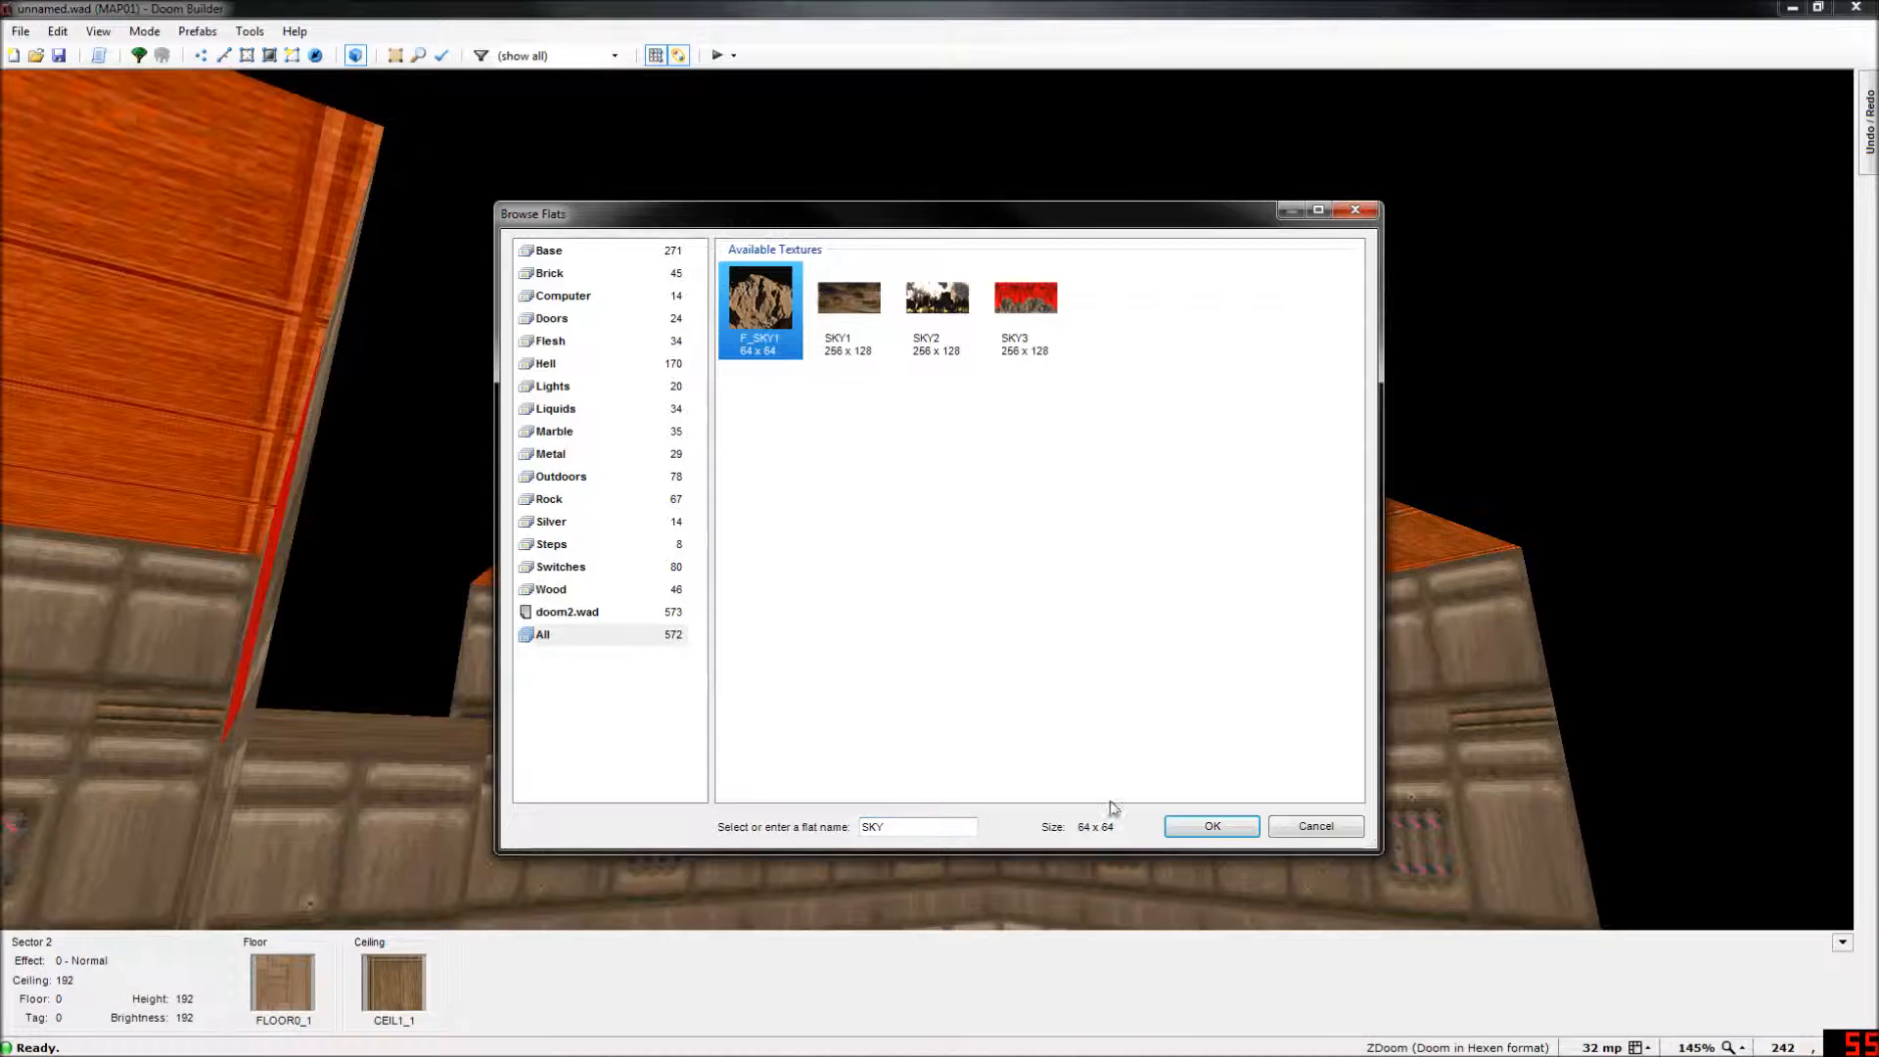
left_click(1194, 826)
left_click(1035, 747)
Set the brightness of both sky-ceilinged room sectors to 255.
right_click(926, 501)
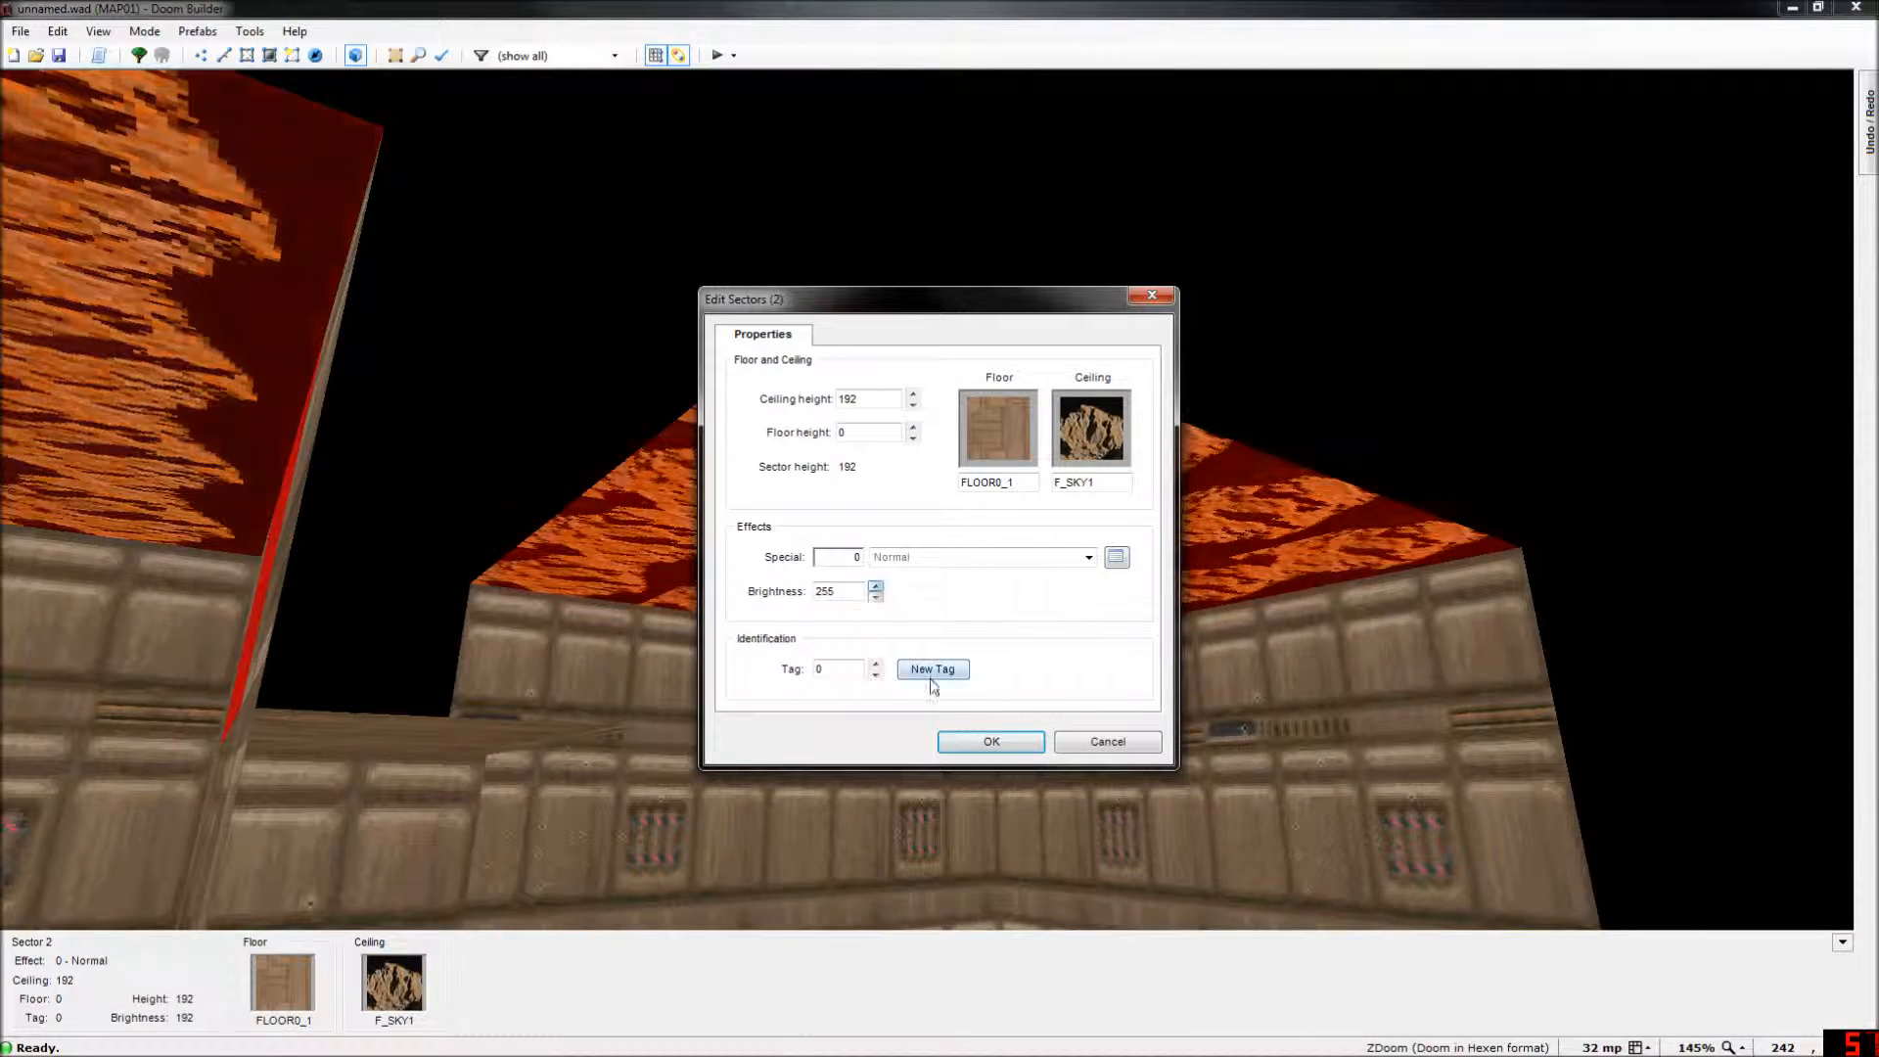
left_click(978, 741)
key("e")
key("e")
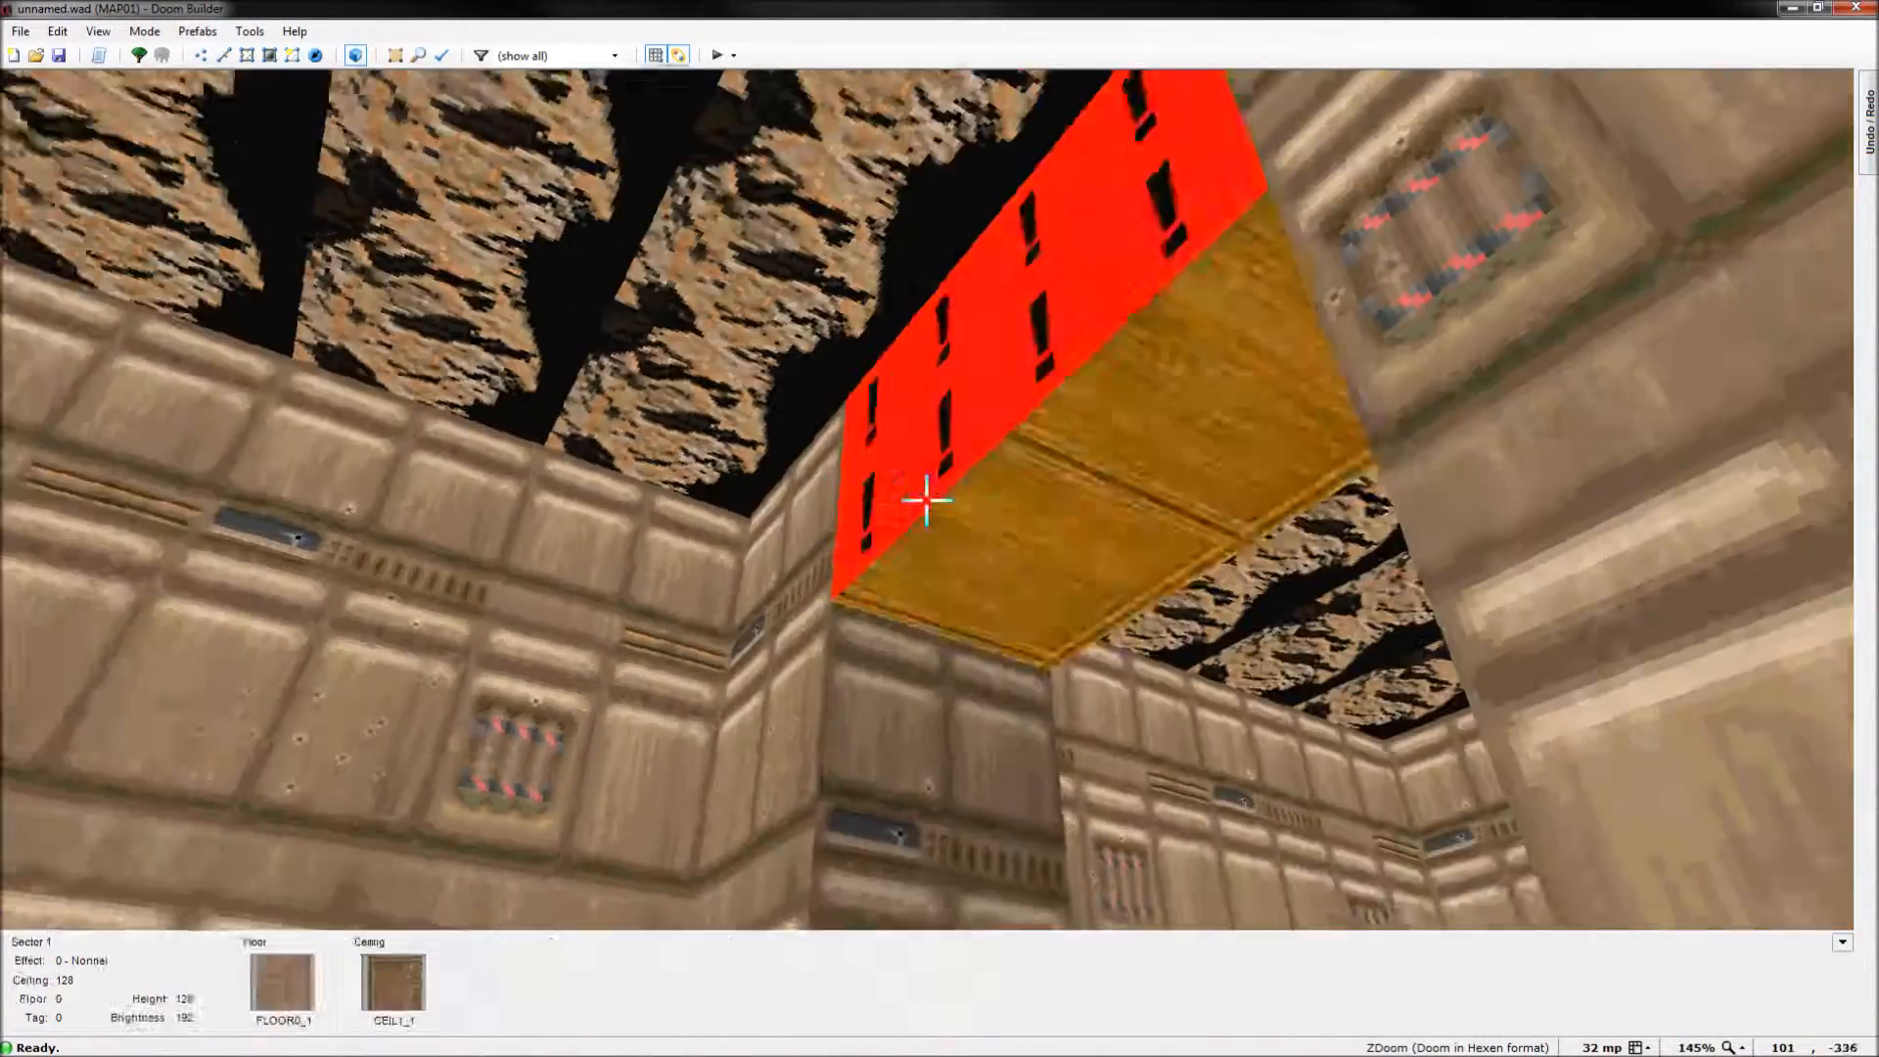
Return to the 2D map at the connecting passage and set the grid size to 8 mp.
key("w")
scroll(902, 548, "up", 5)
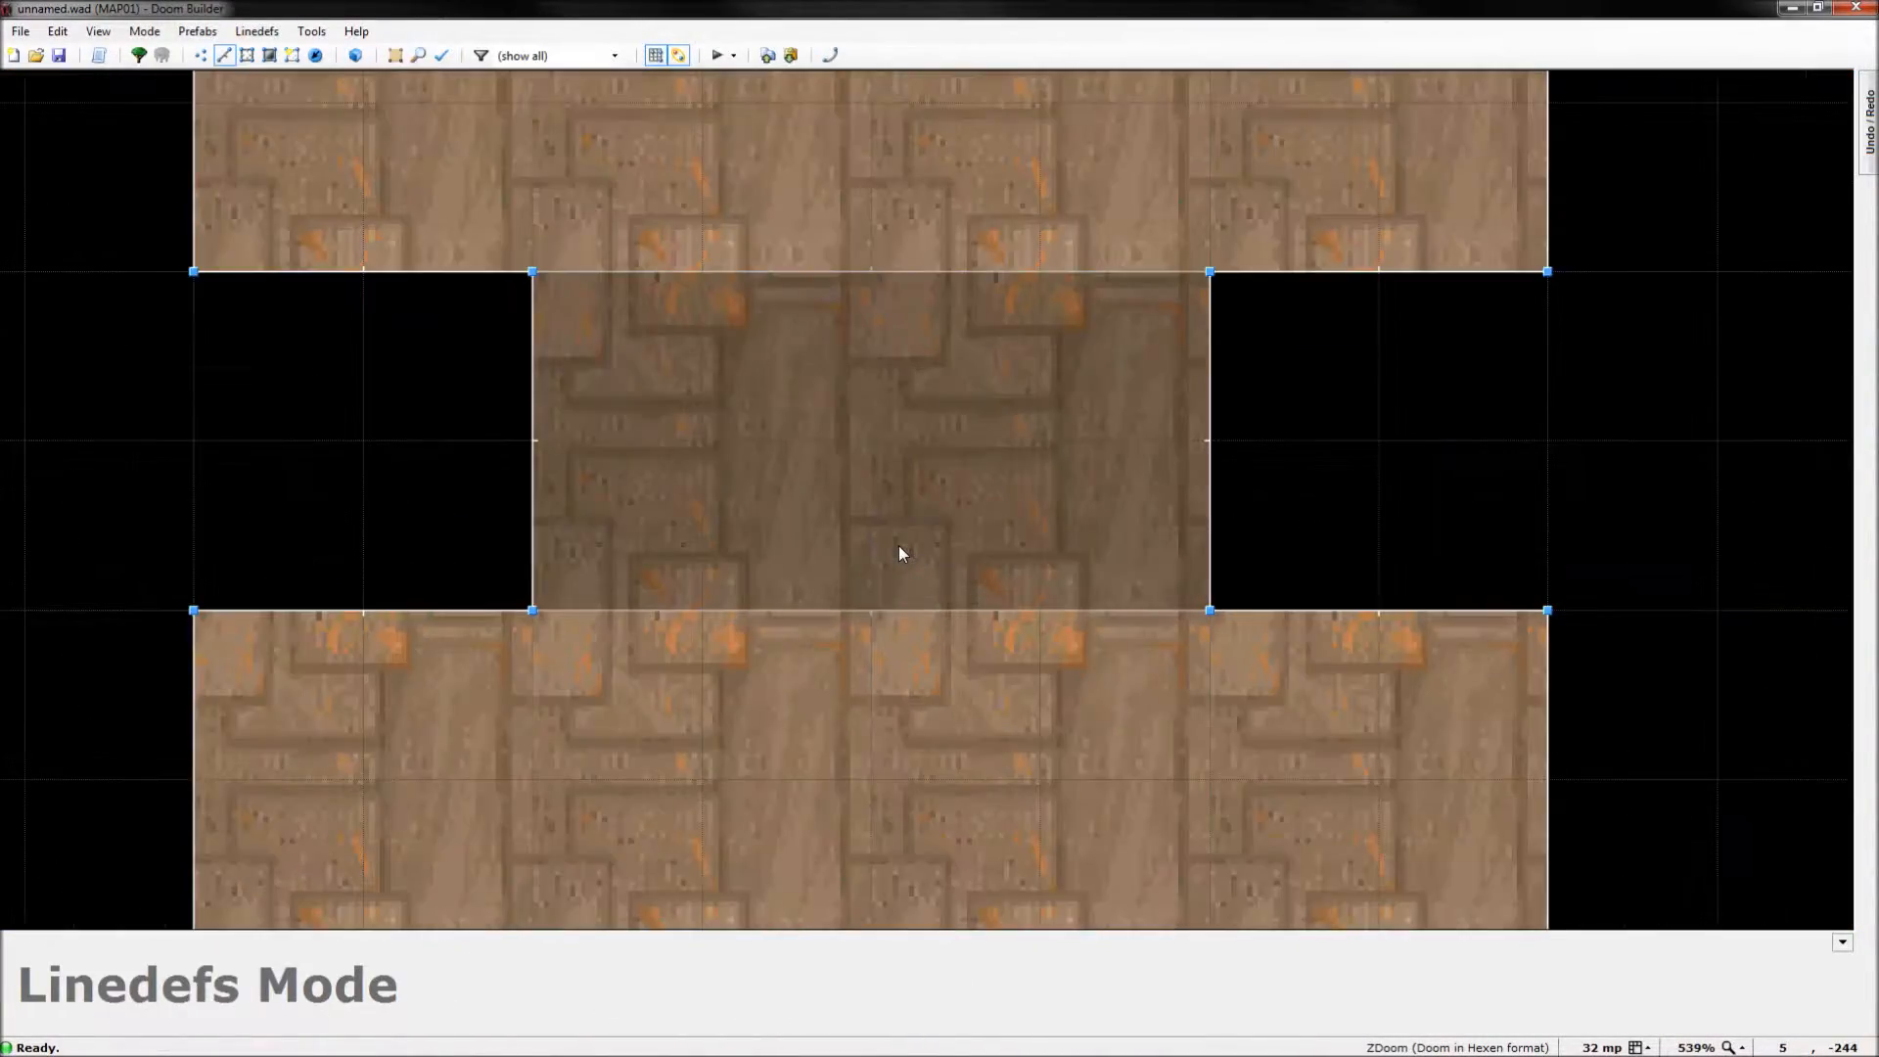
left_click(1640, 1048)
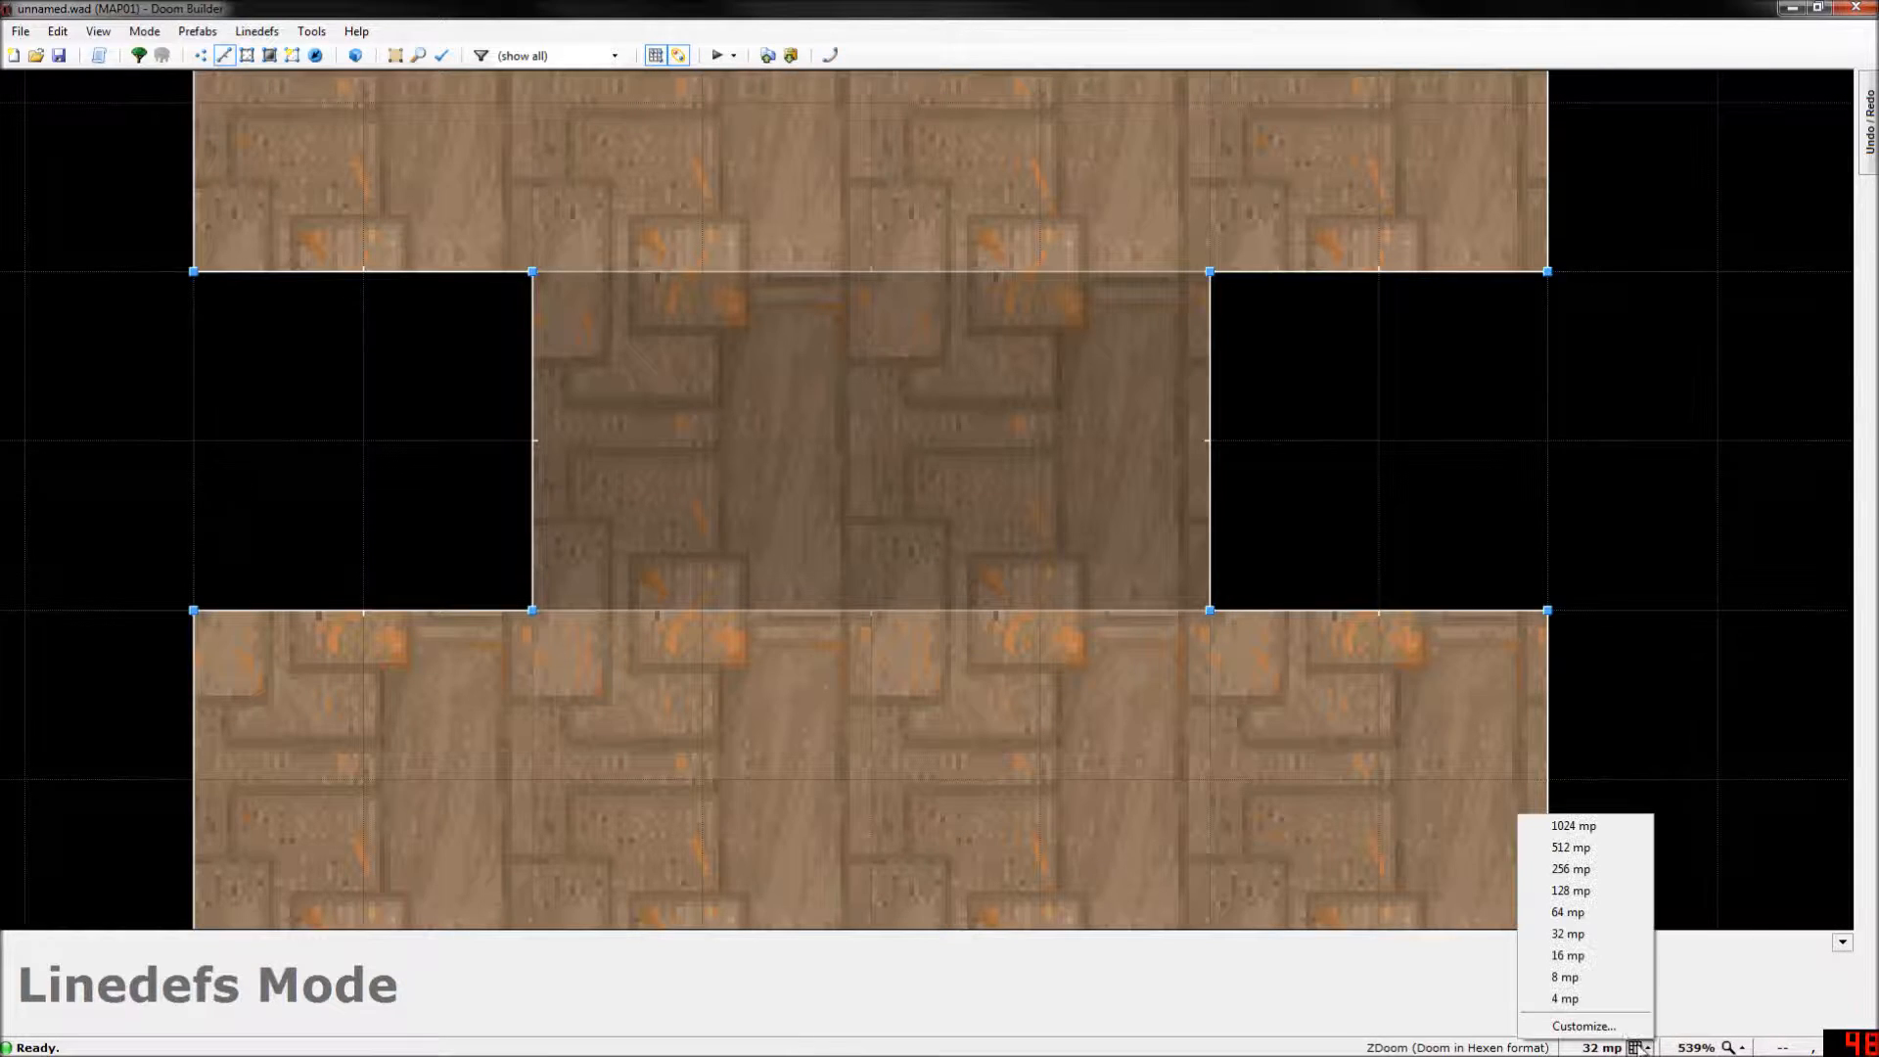
left_click(1602, 979)
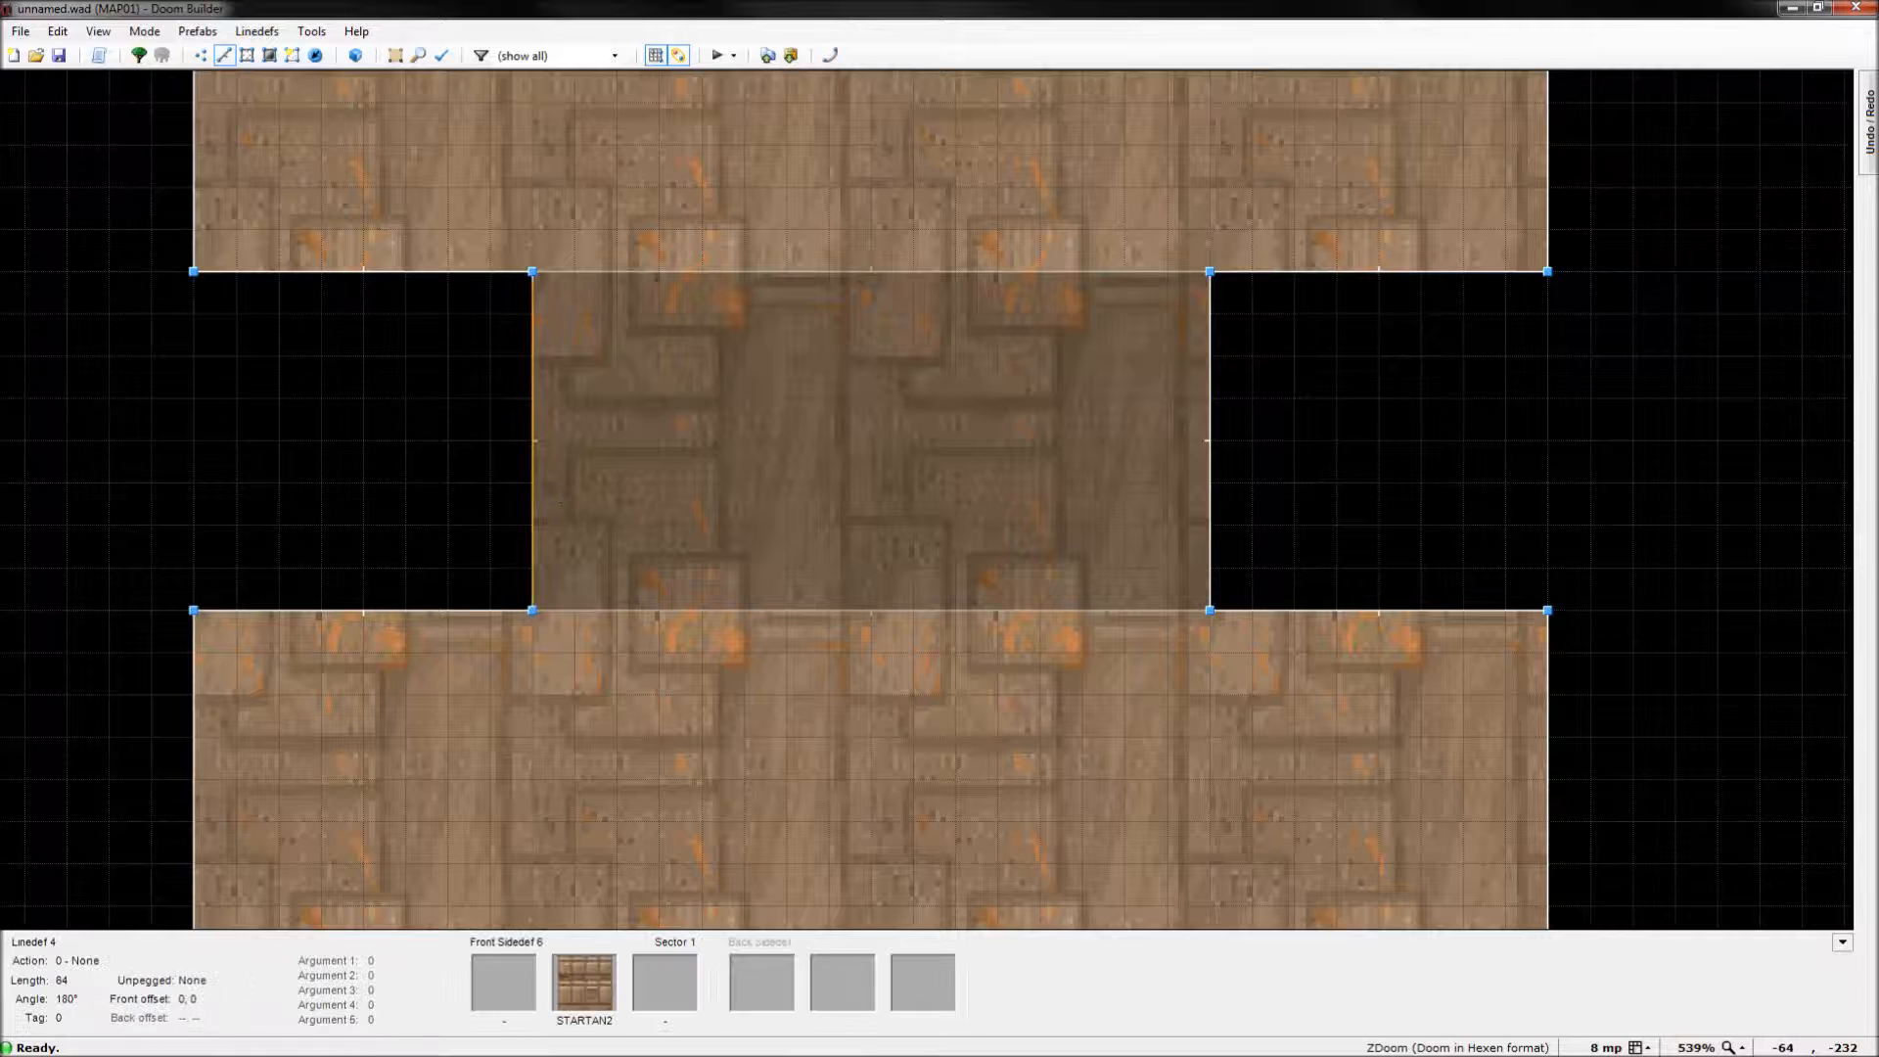
Draw a door sector 128 wide and 16 deep across the middle of the passage.
key("d")
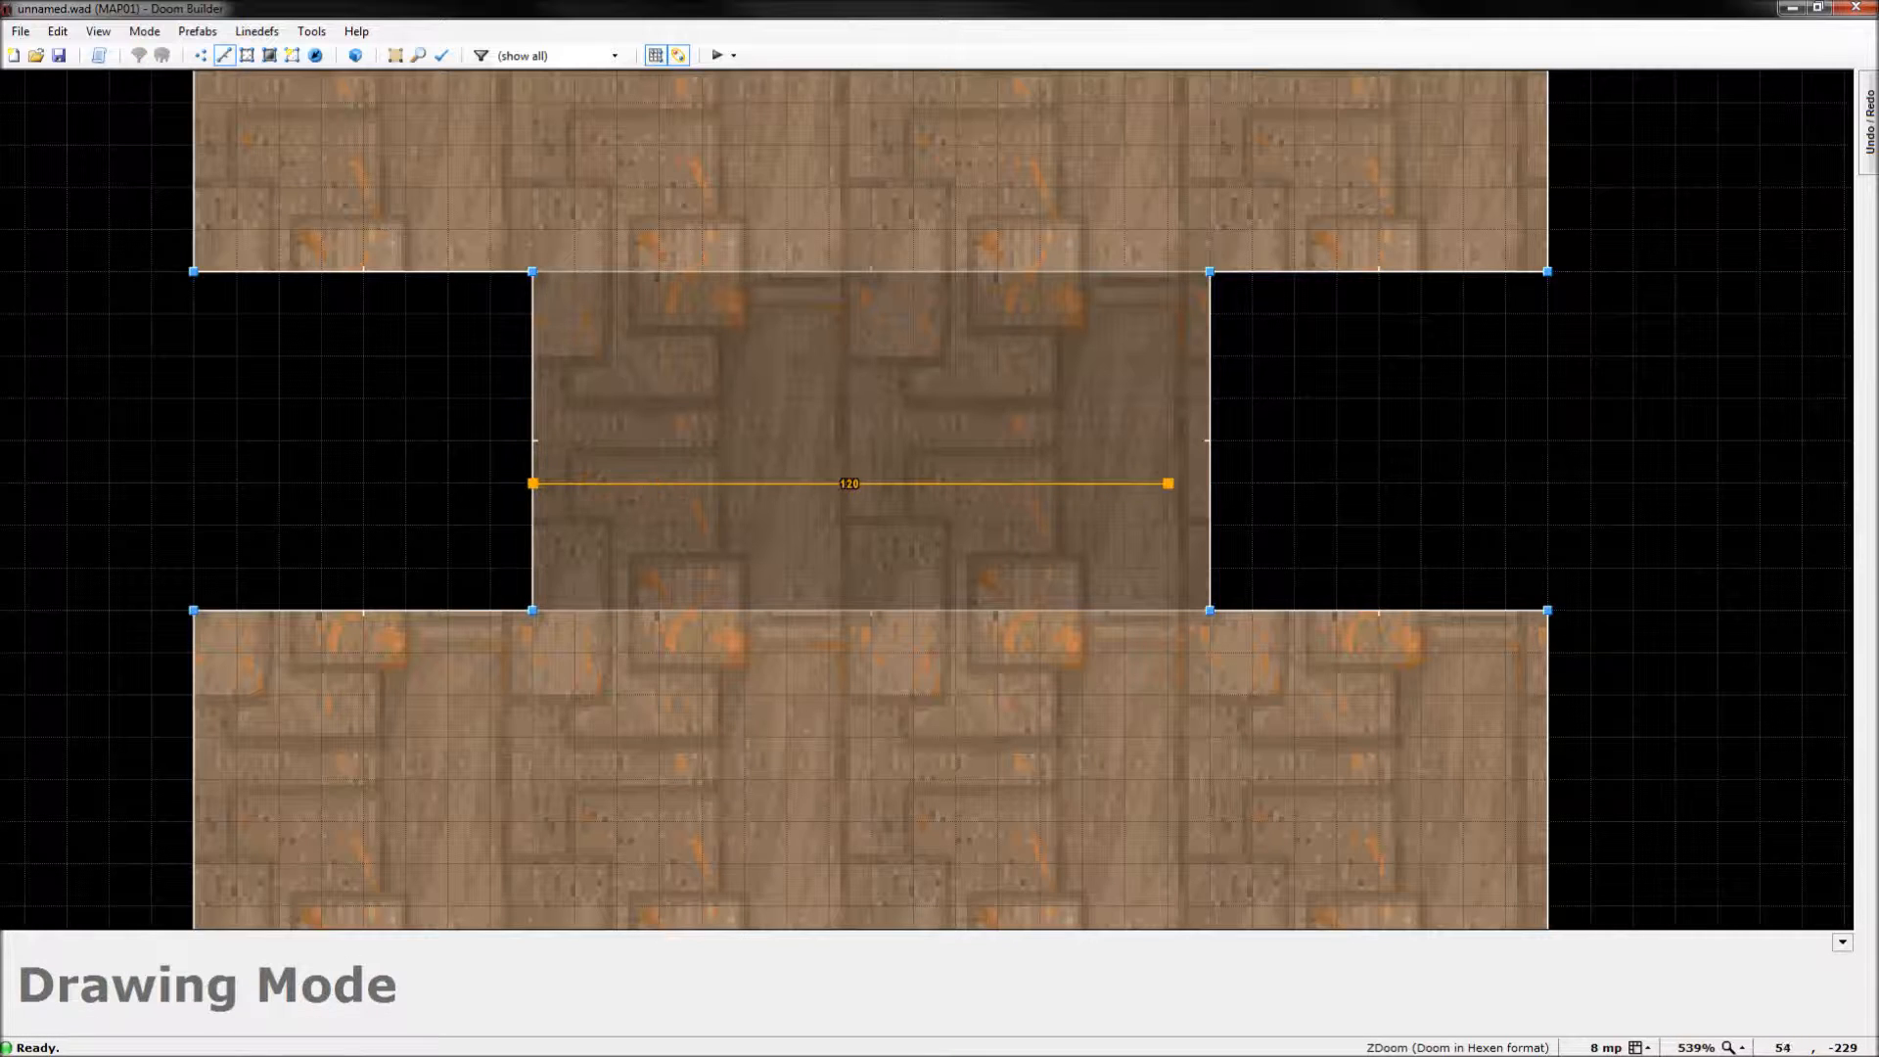
left_click(541, 486)
key("d")
left_click(538, 486)
left_click(534, 518)
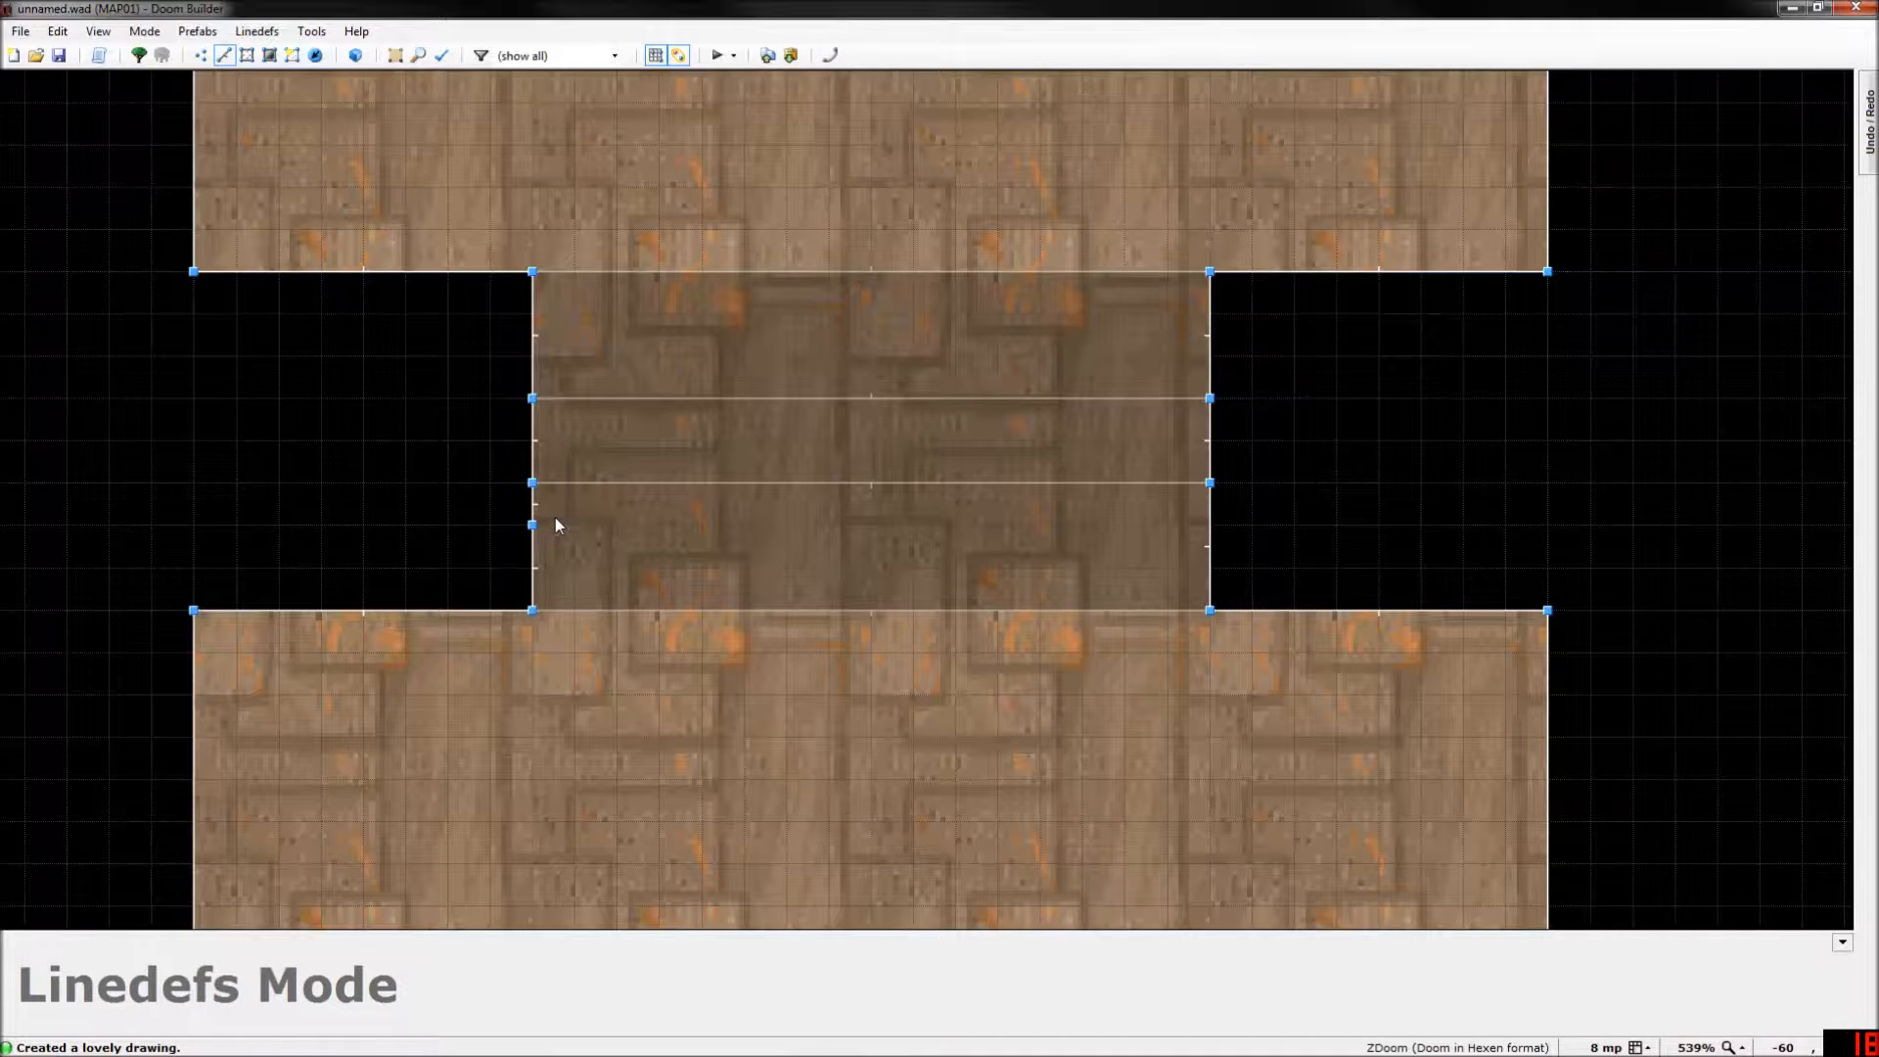
key("ctrl+z")
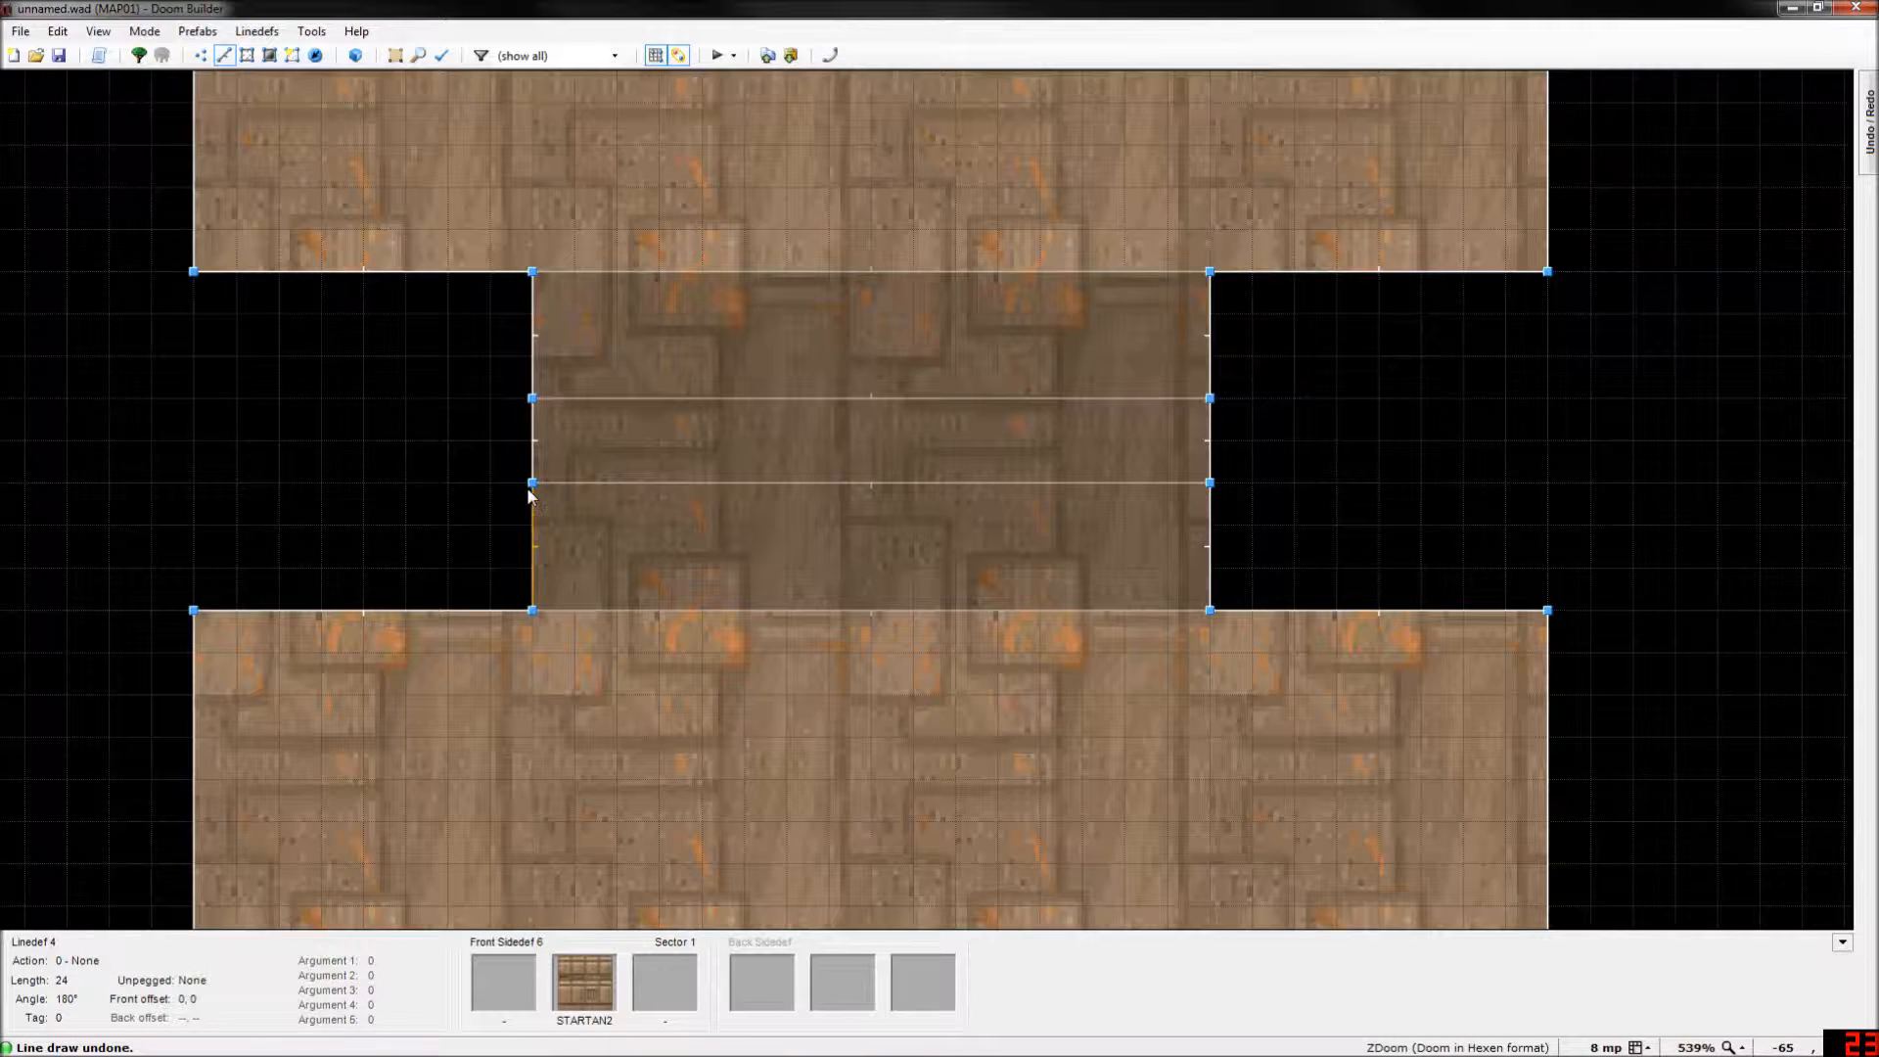
Draw a sector 128 wide and 16 deep across the passage on each side of the door sector.
key("d")
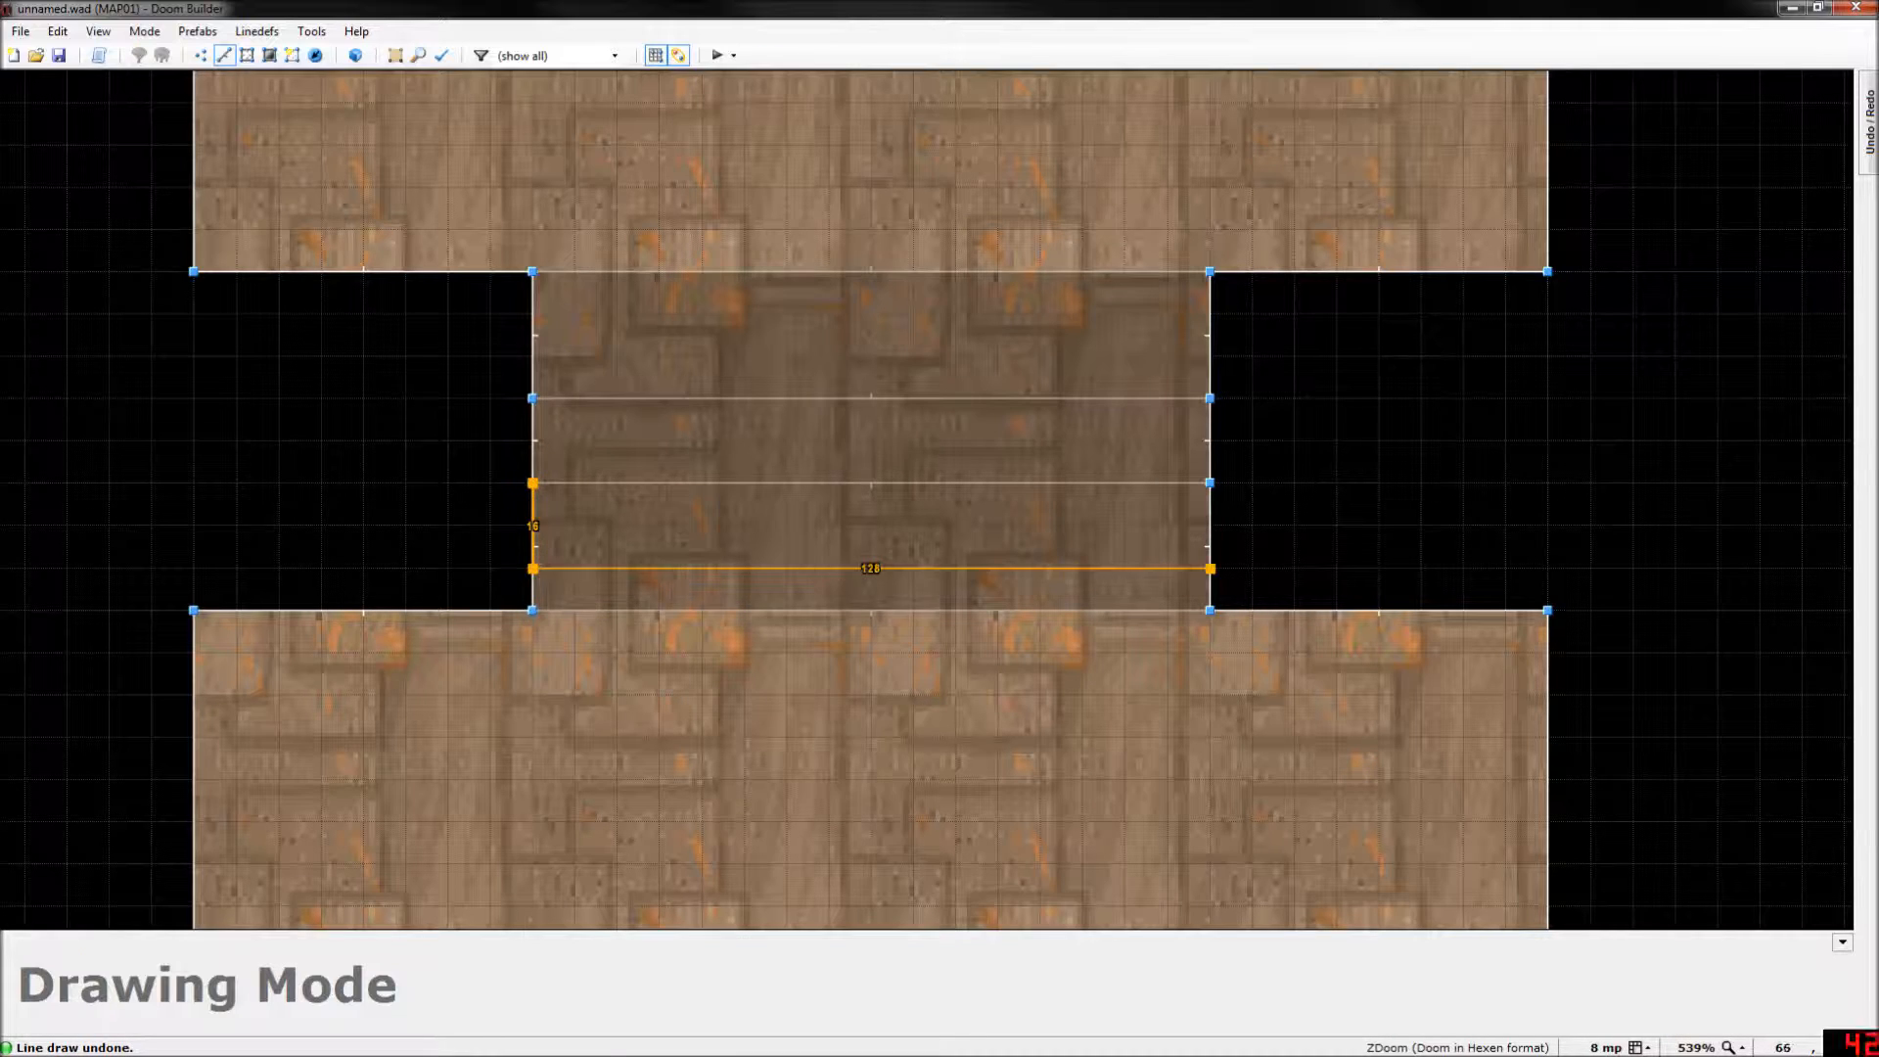
left_click(1225, 585)
key("d")
left_click(532, 398)
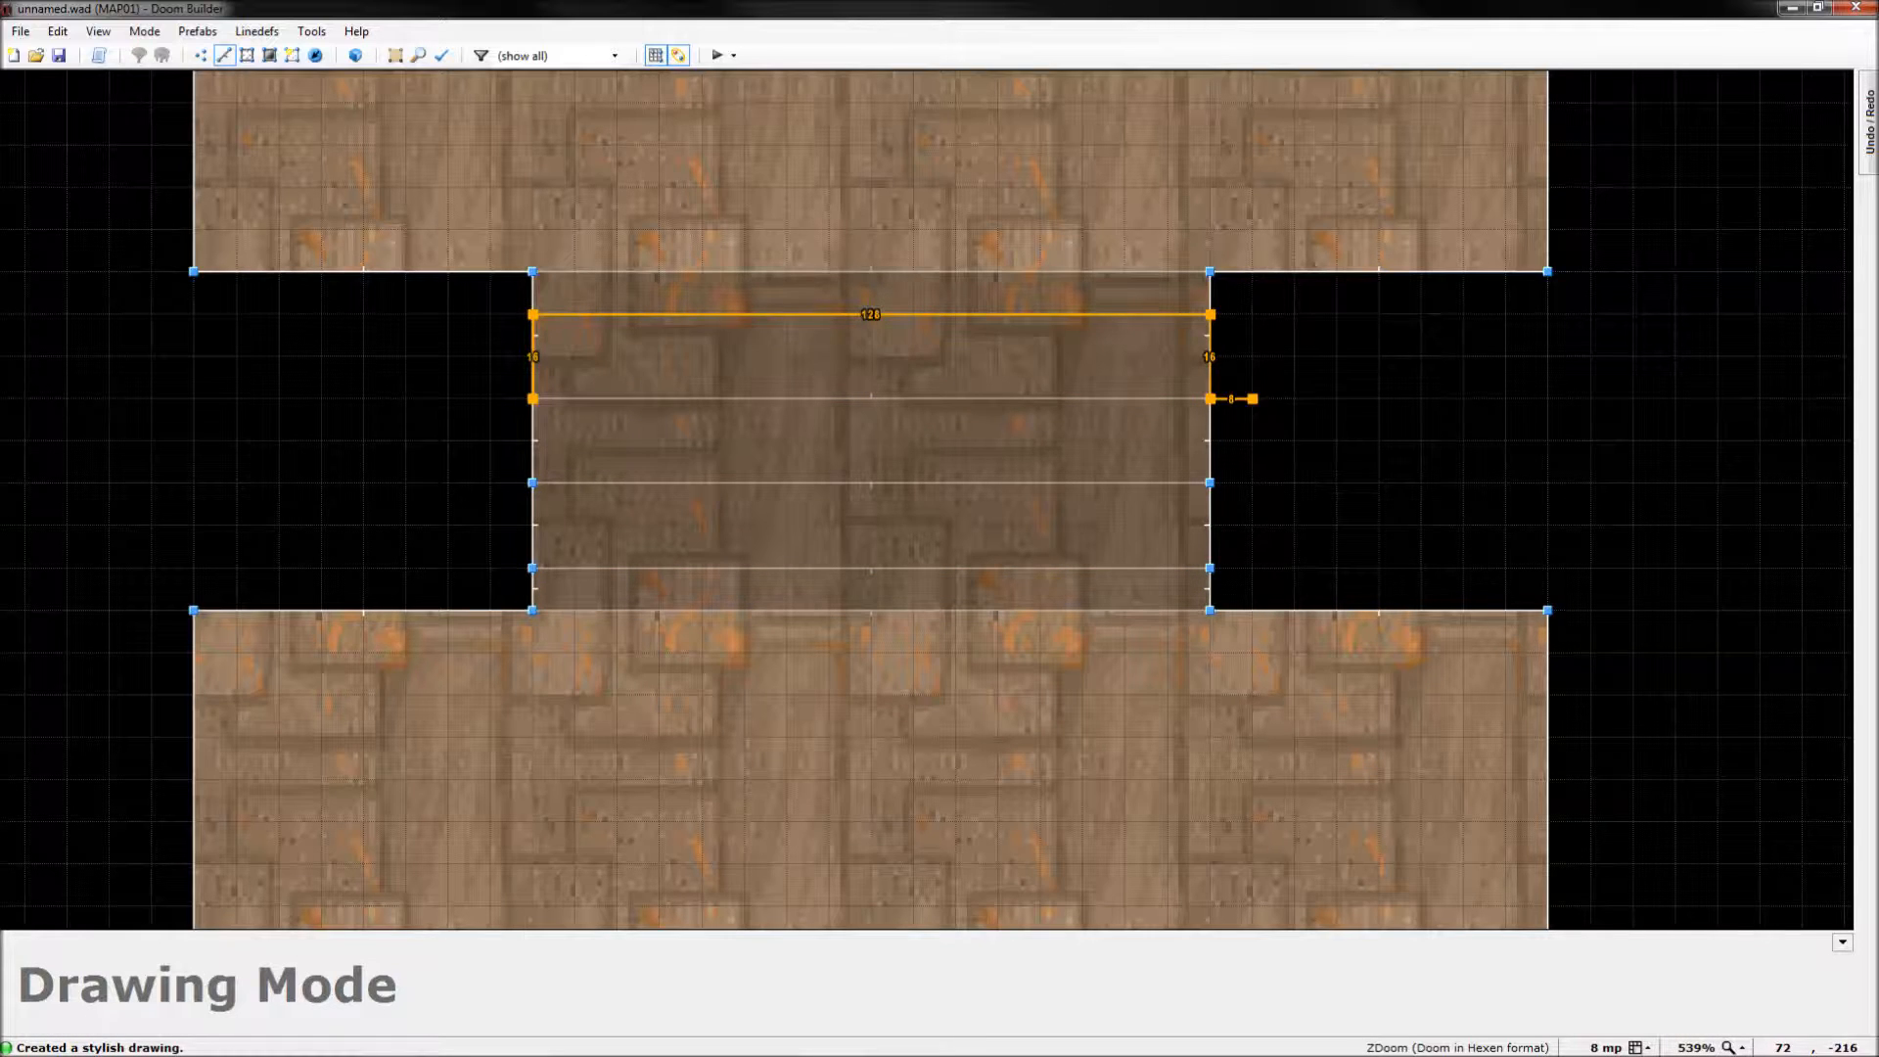
right_click(1256, 400)
In the 3D view, mark both side walls of the central door sector as Lower Unpegged.
key("q")
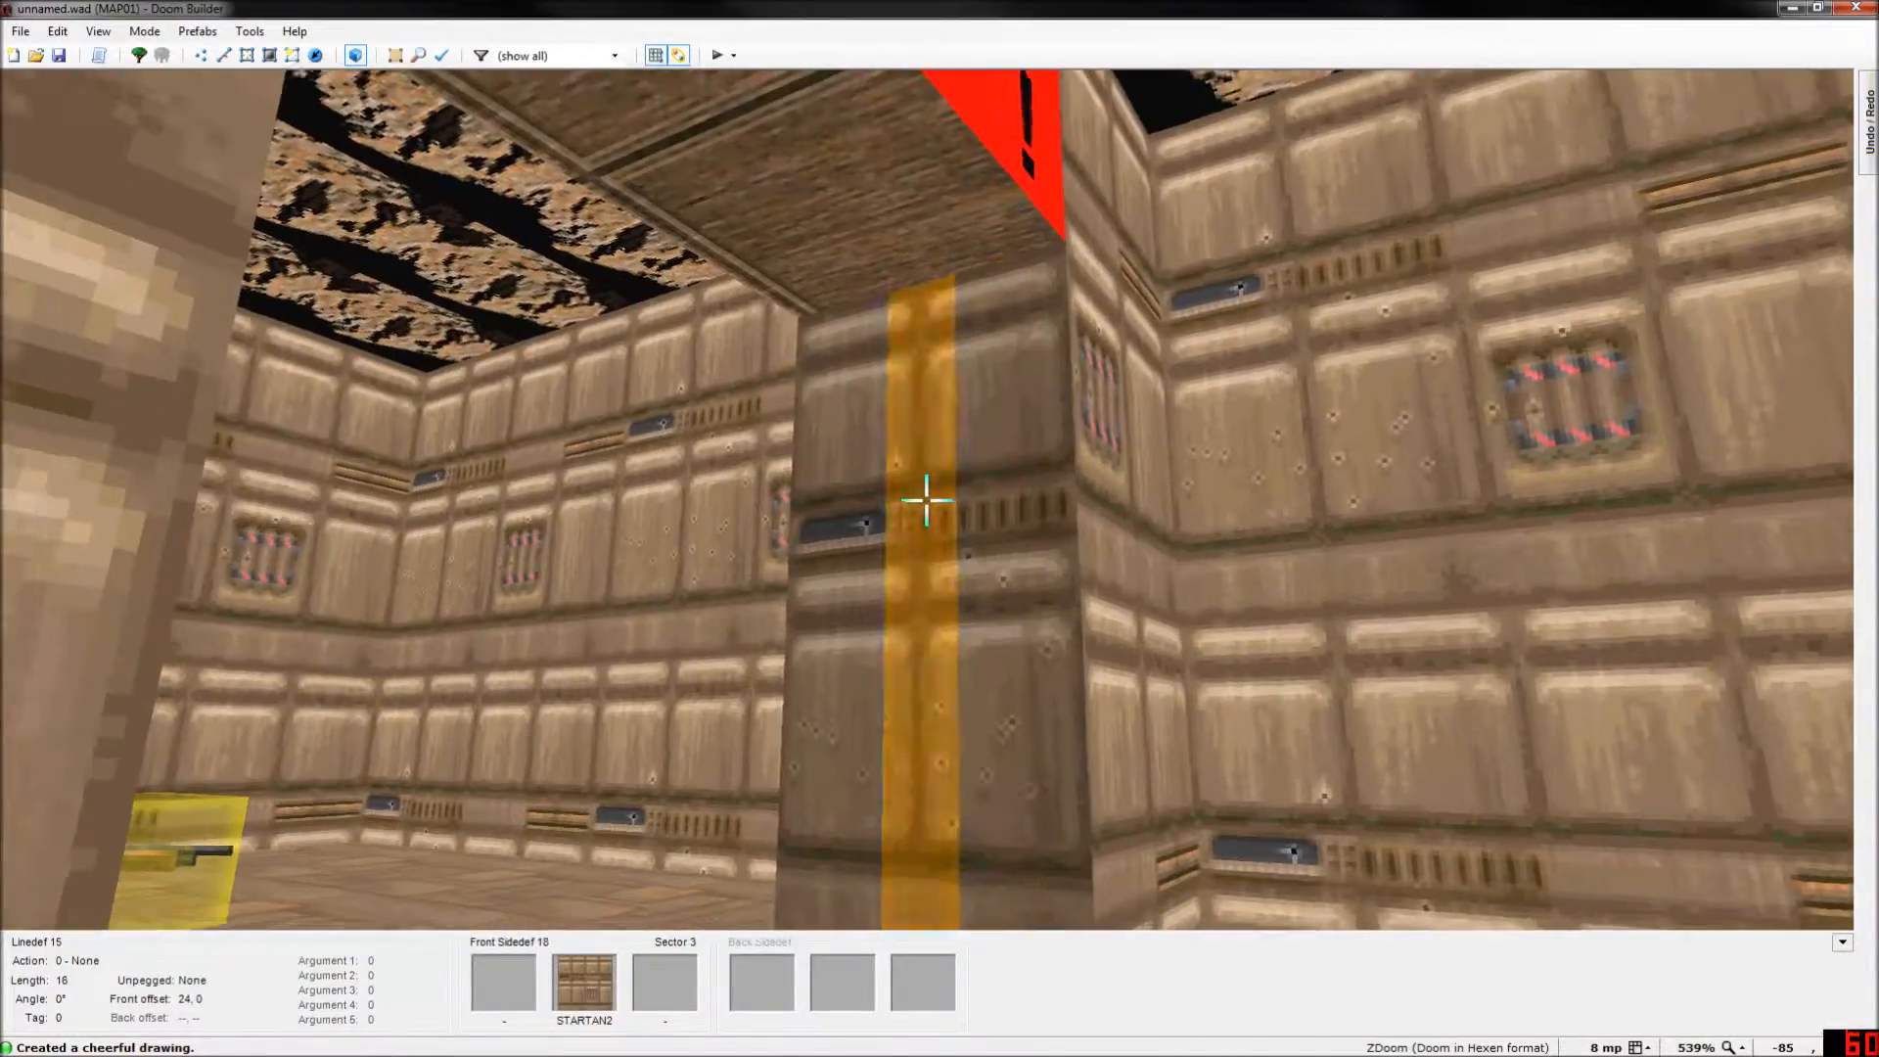
left_click(927, 500)
left_click(927, 500)
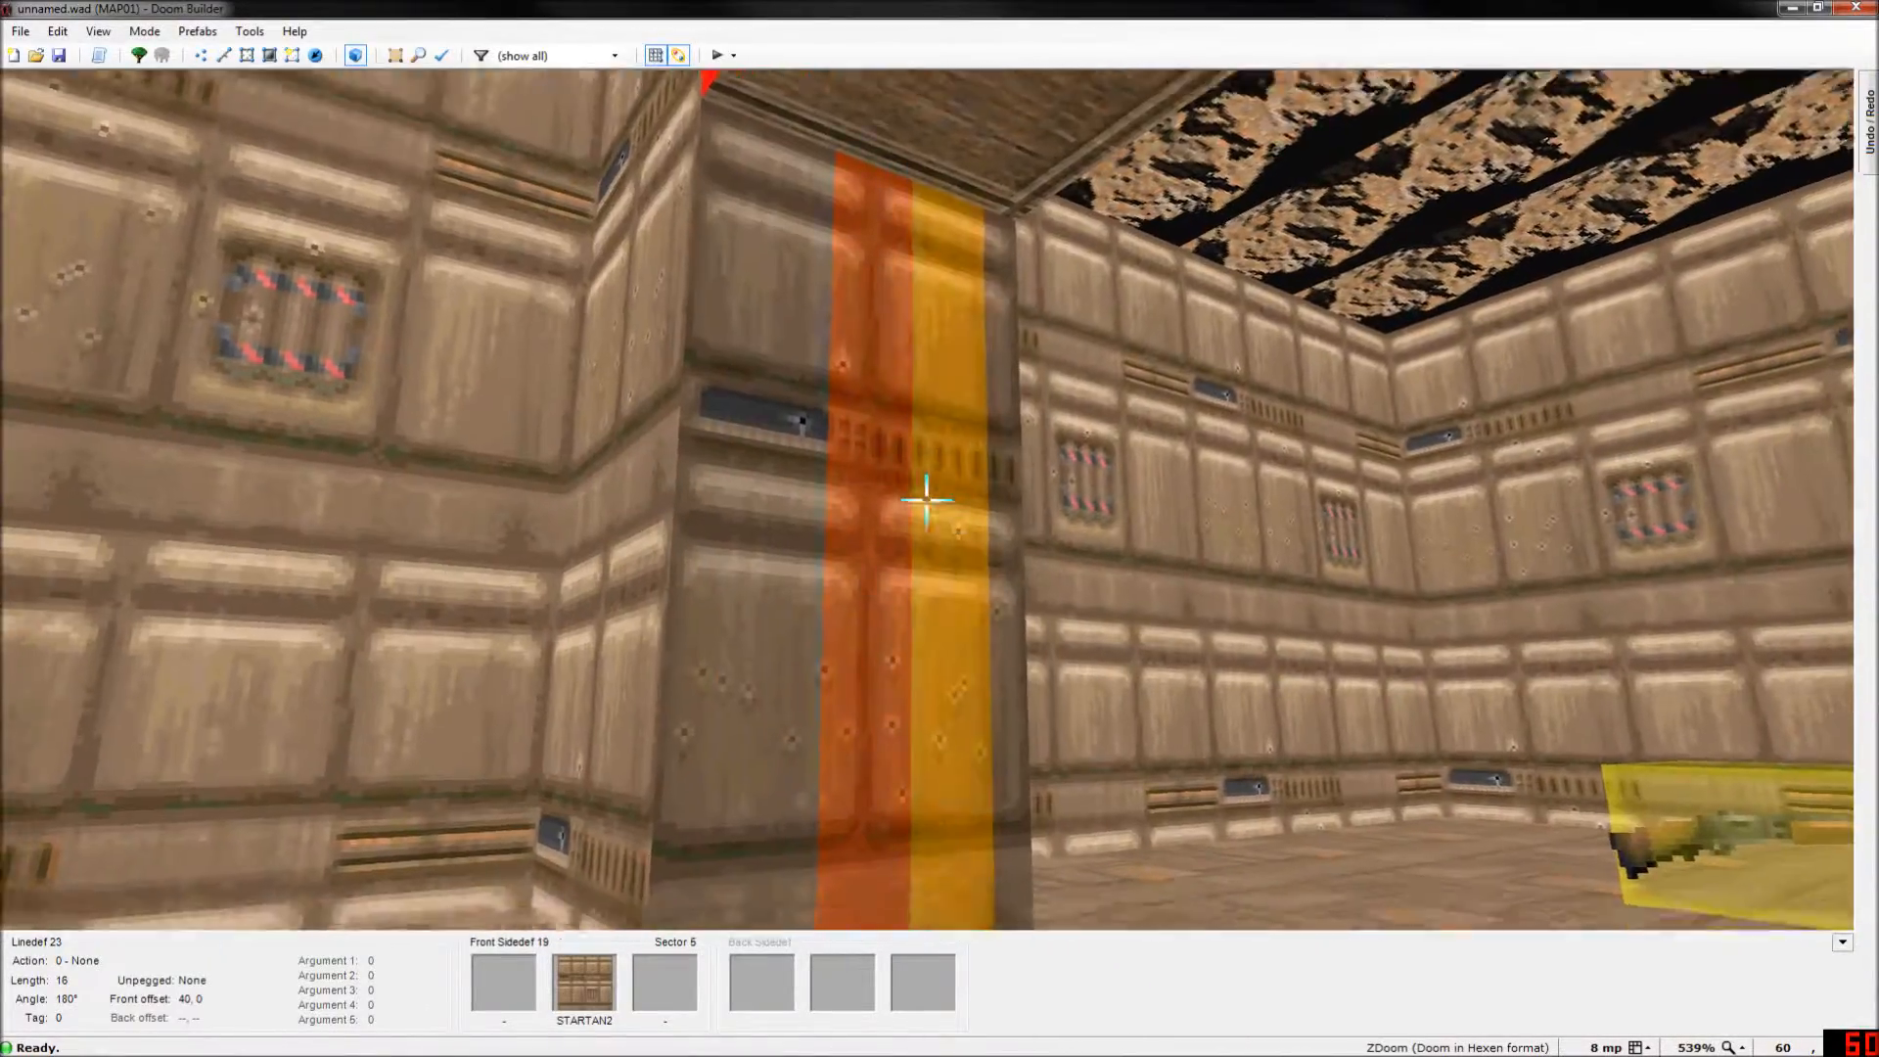
right_click(927, 500)
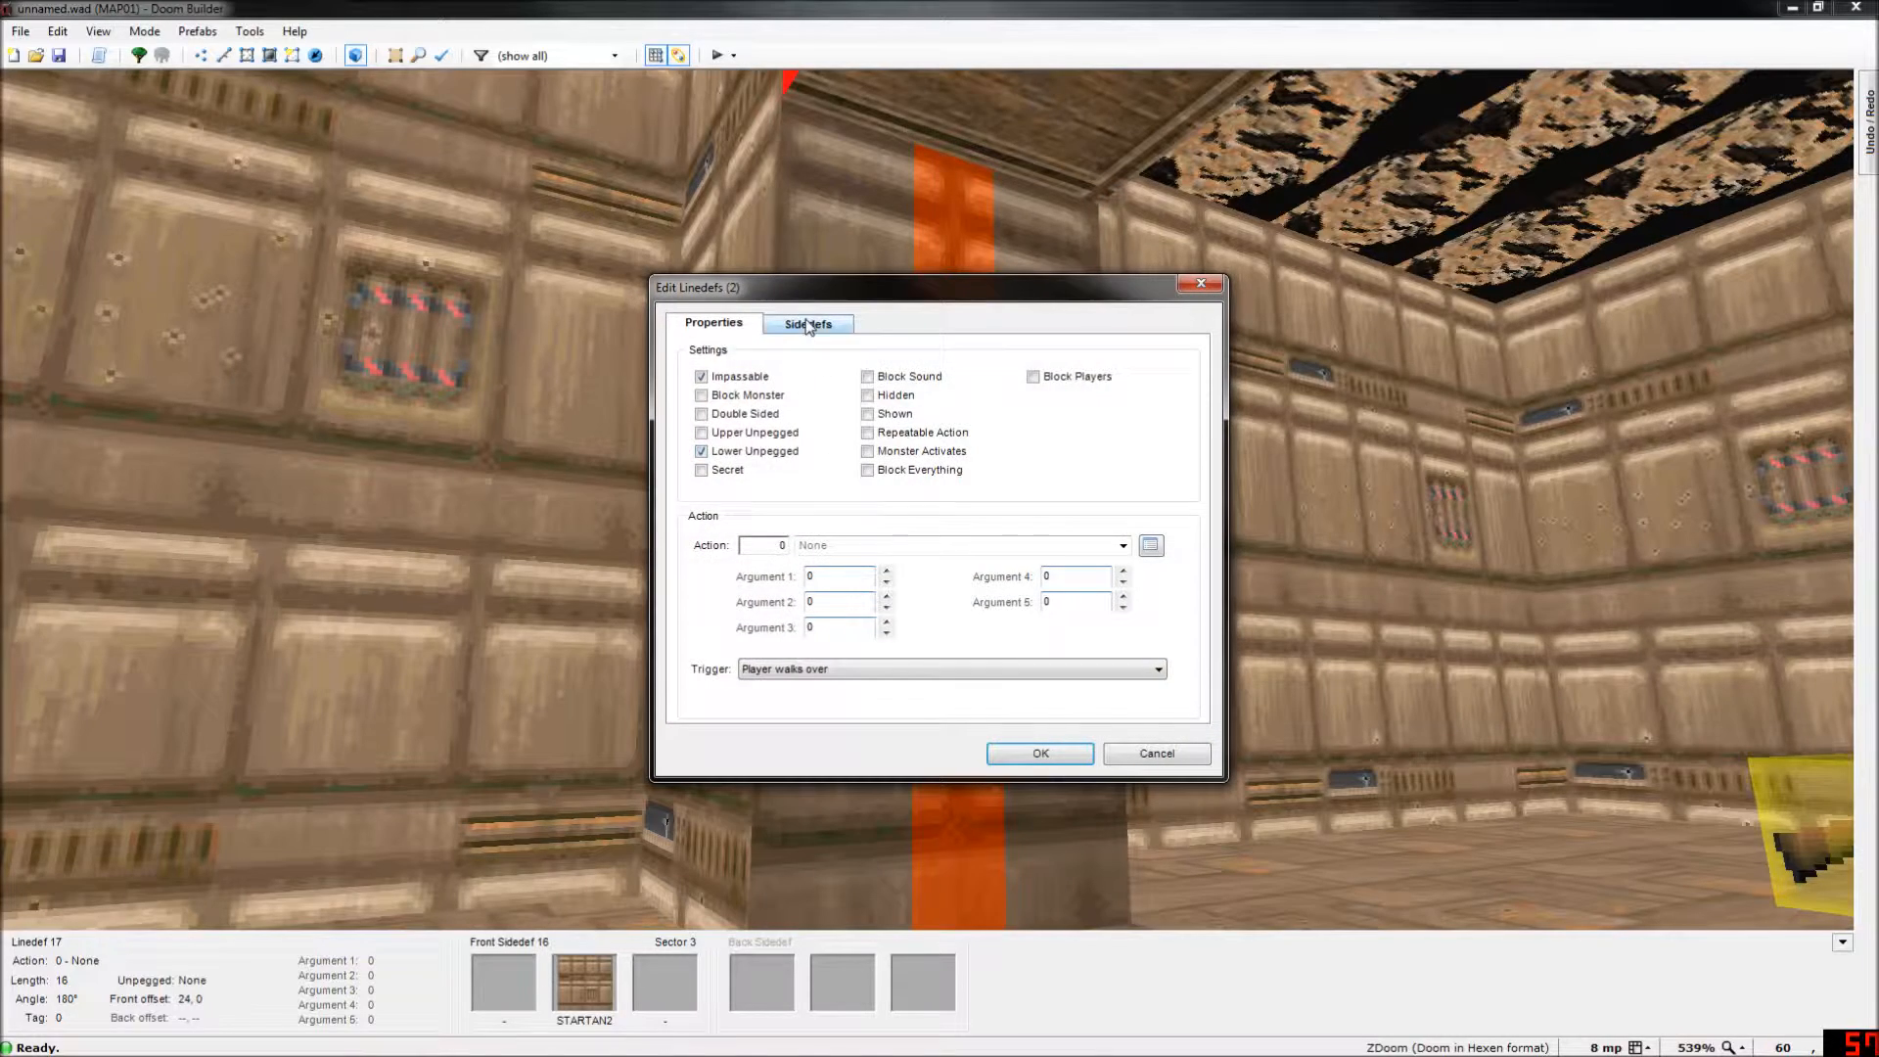
Set the middle texture of both selected side walls of the central door sector to DOORTRAK.
left_click(808, 325)
left_click(1039, 422)
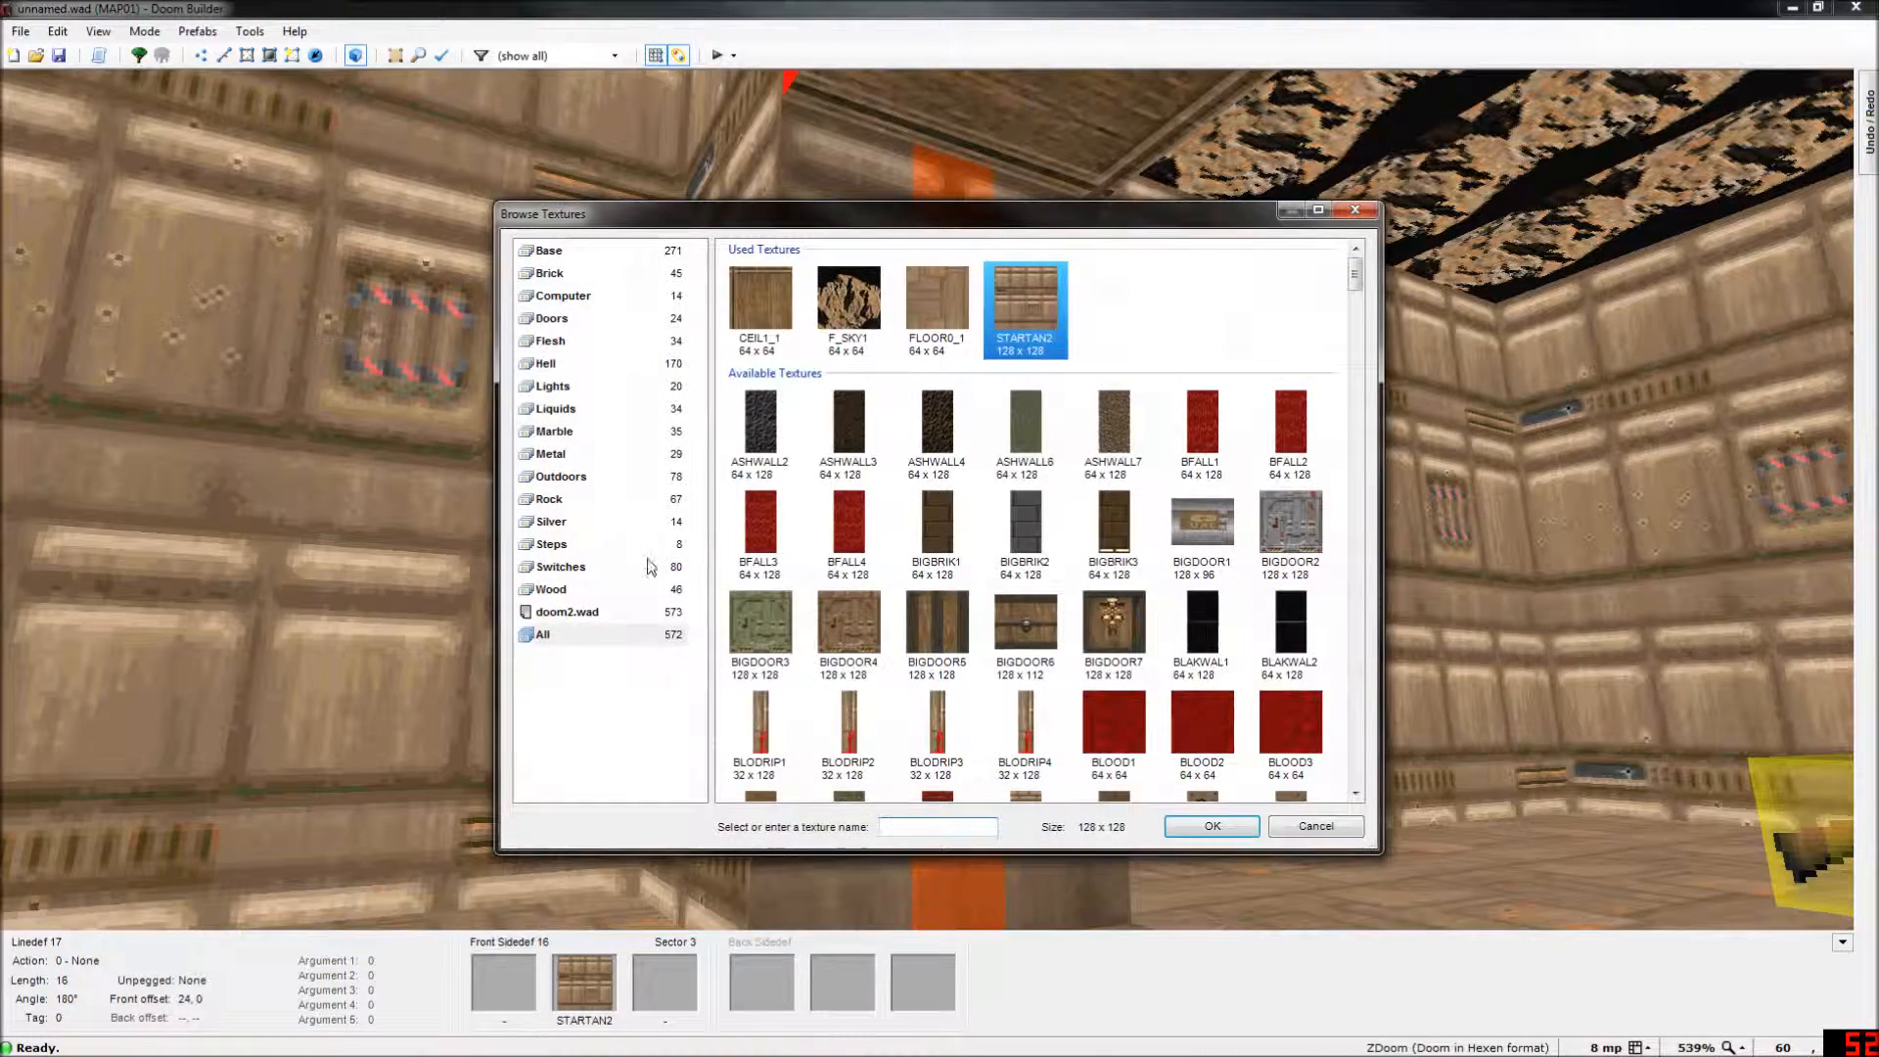
type("DOO")
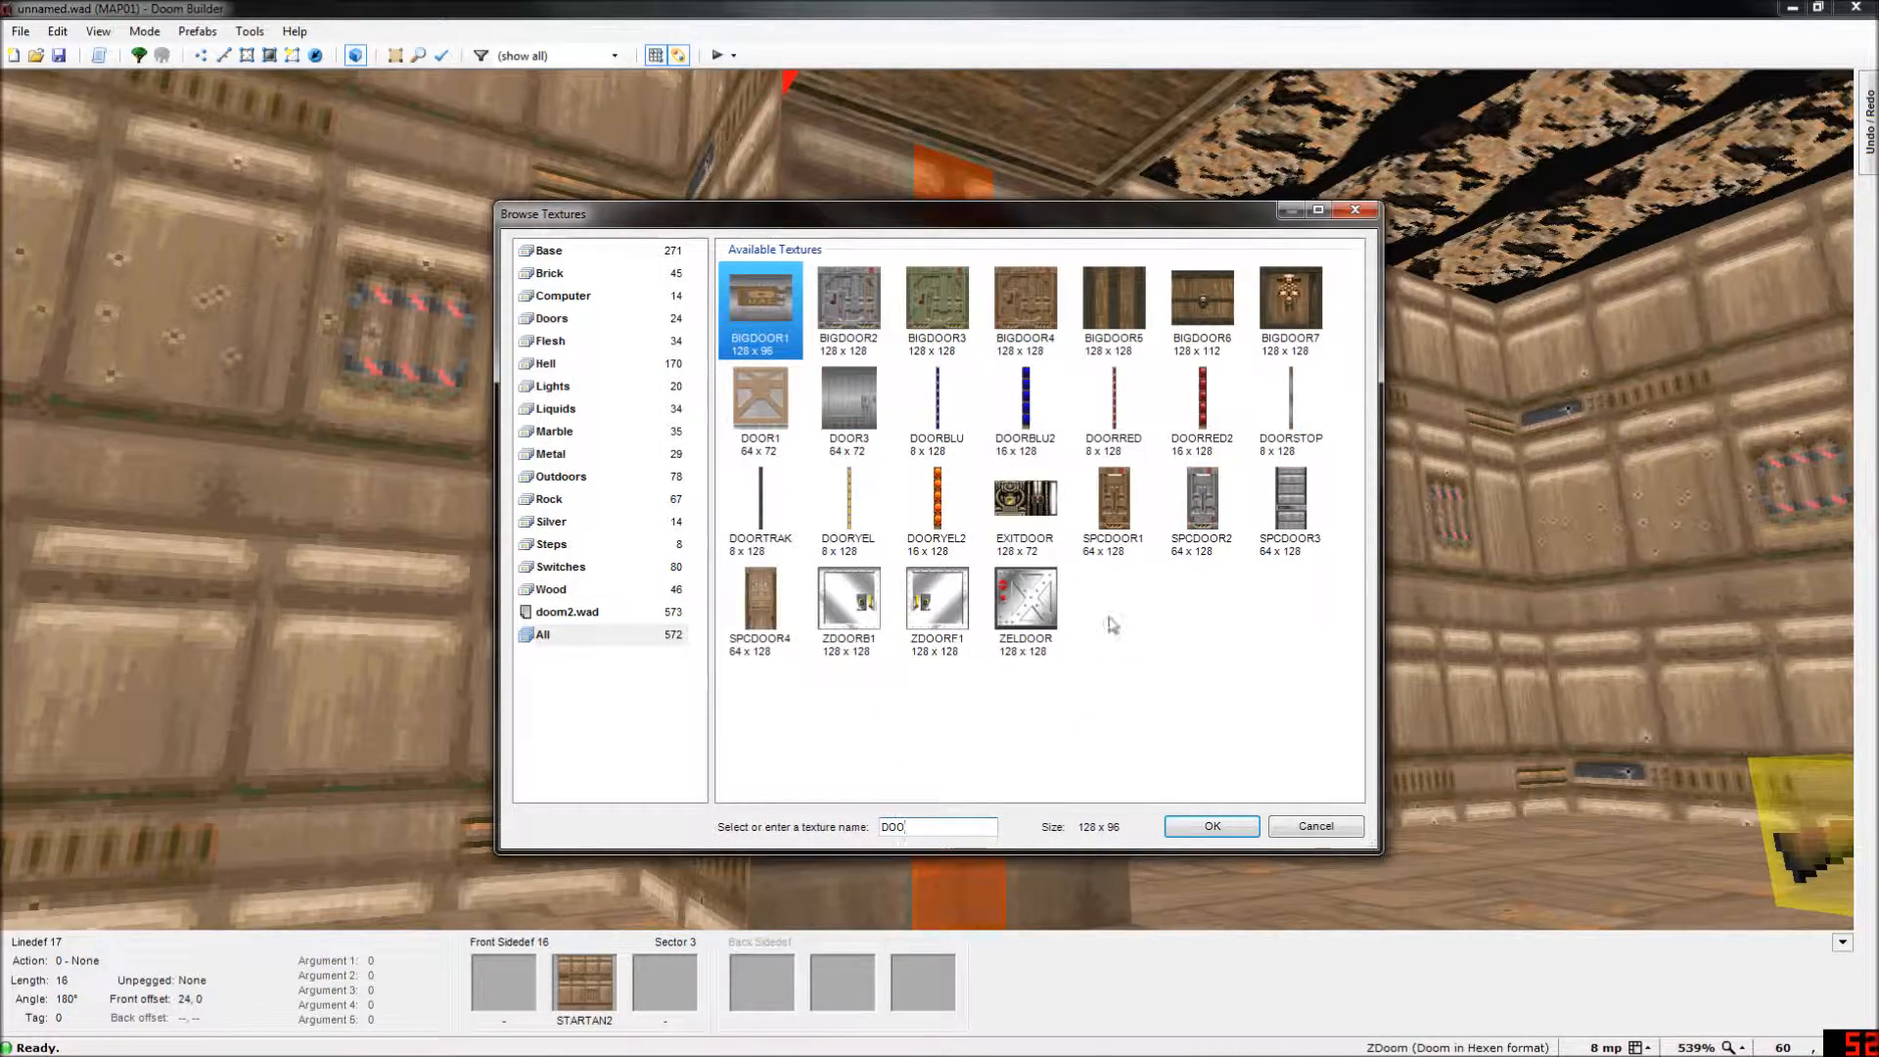
left_click(1201, 833)
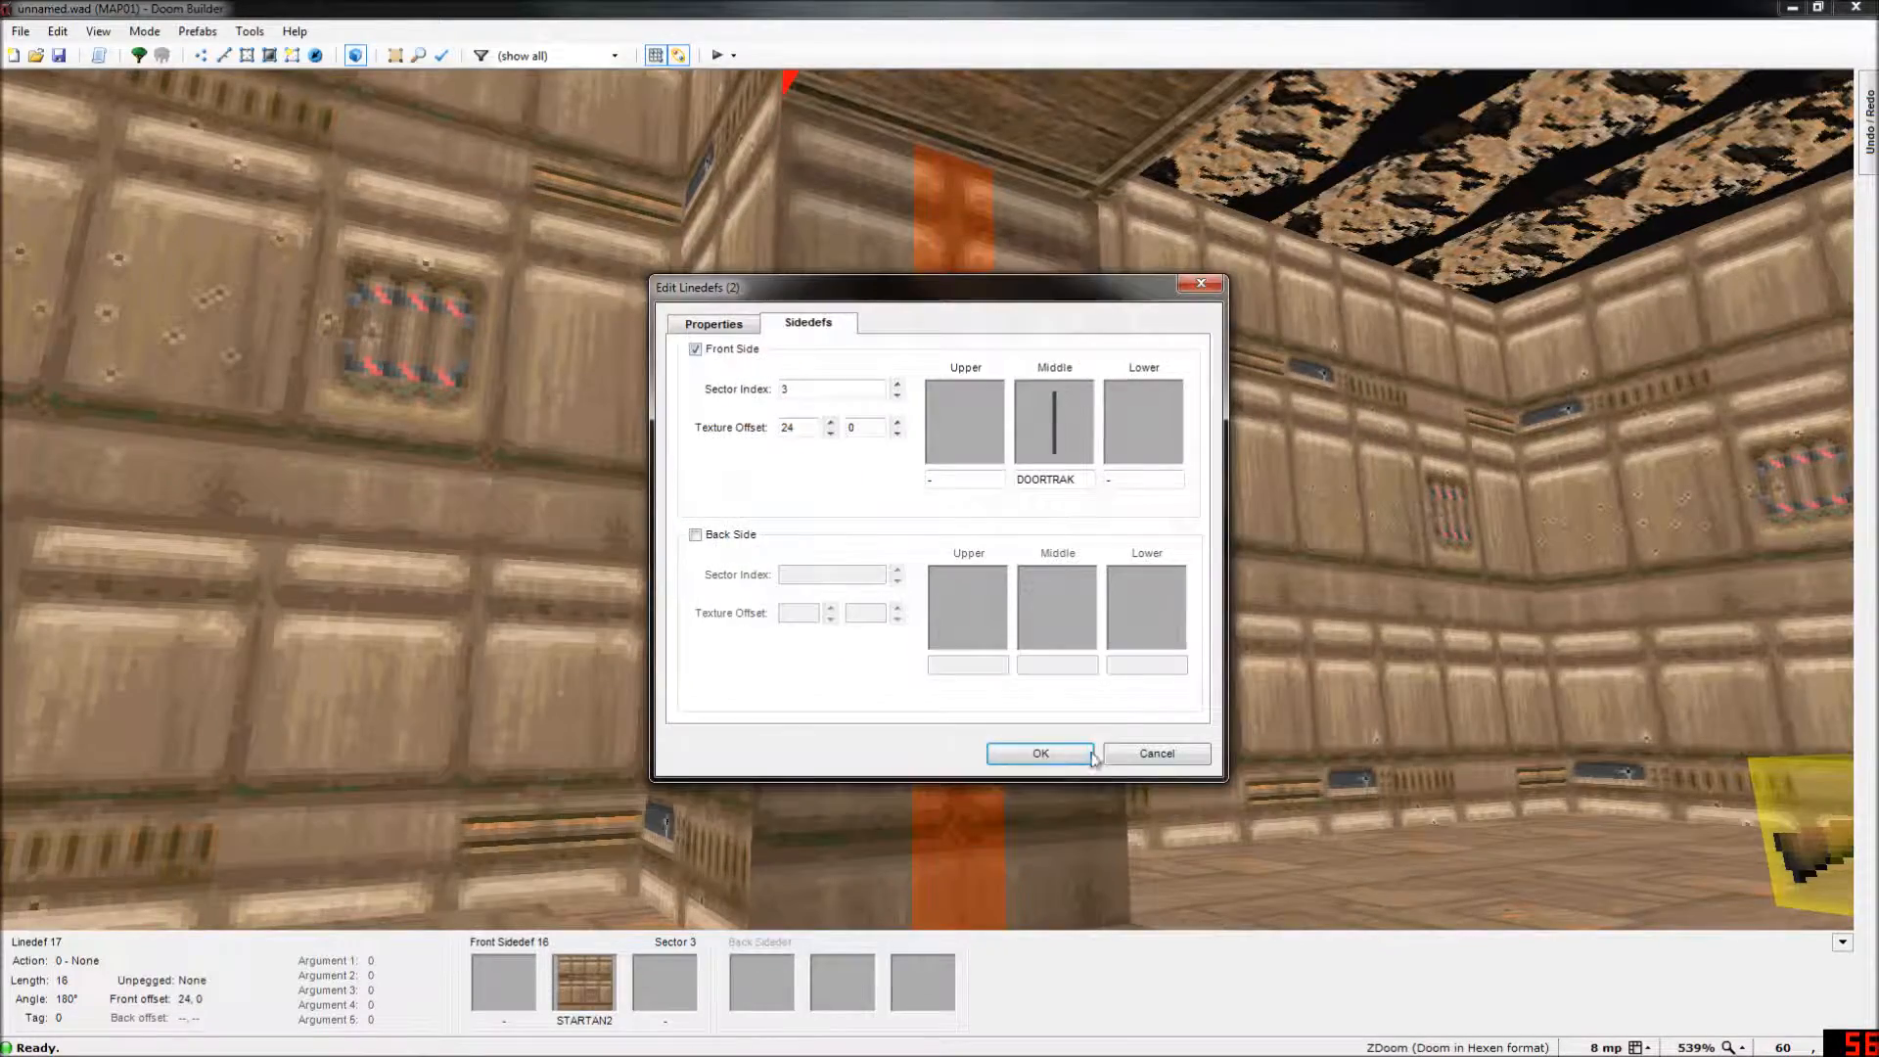
left_click(1091, 756)
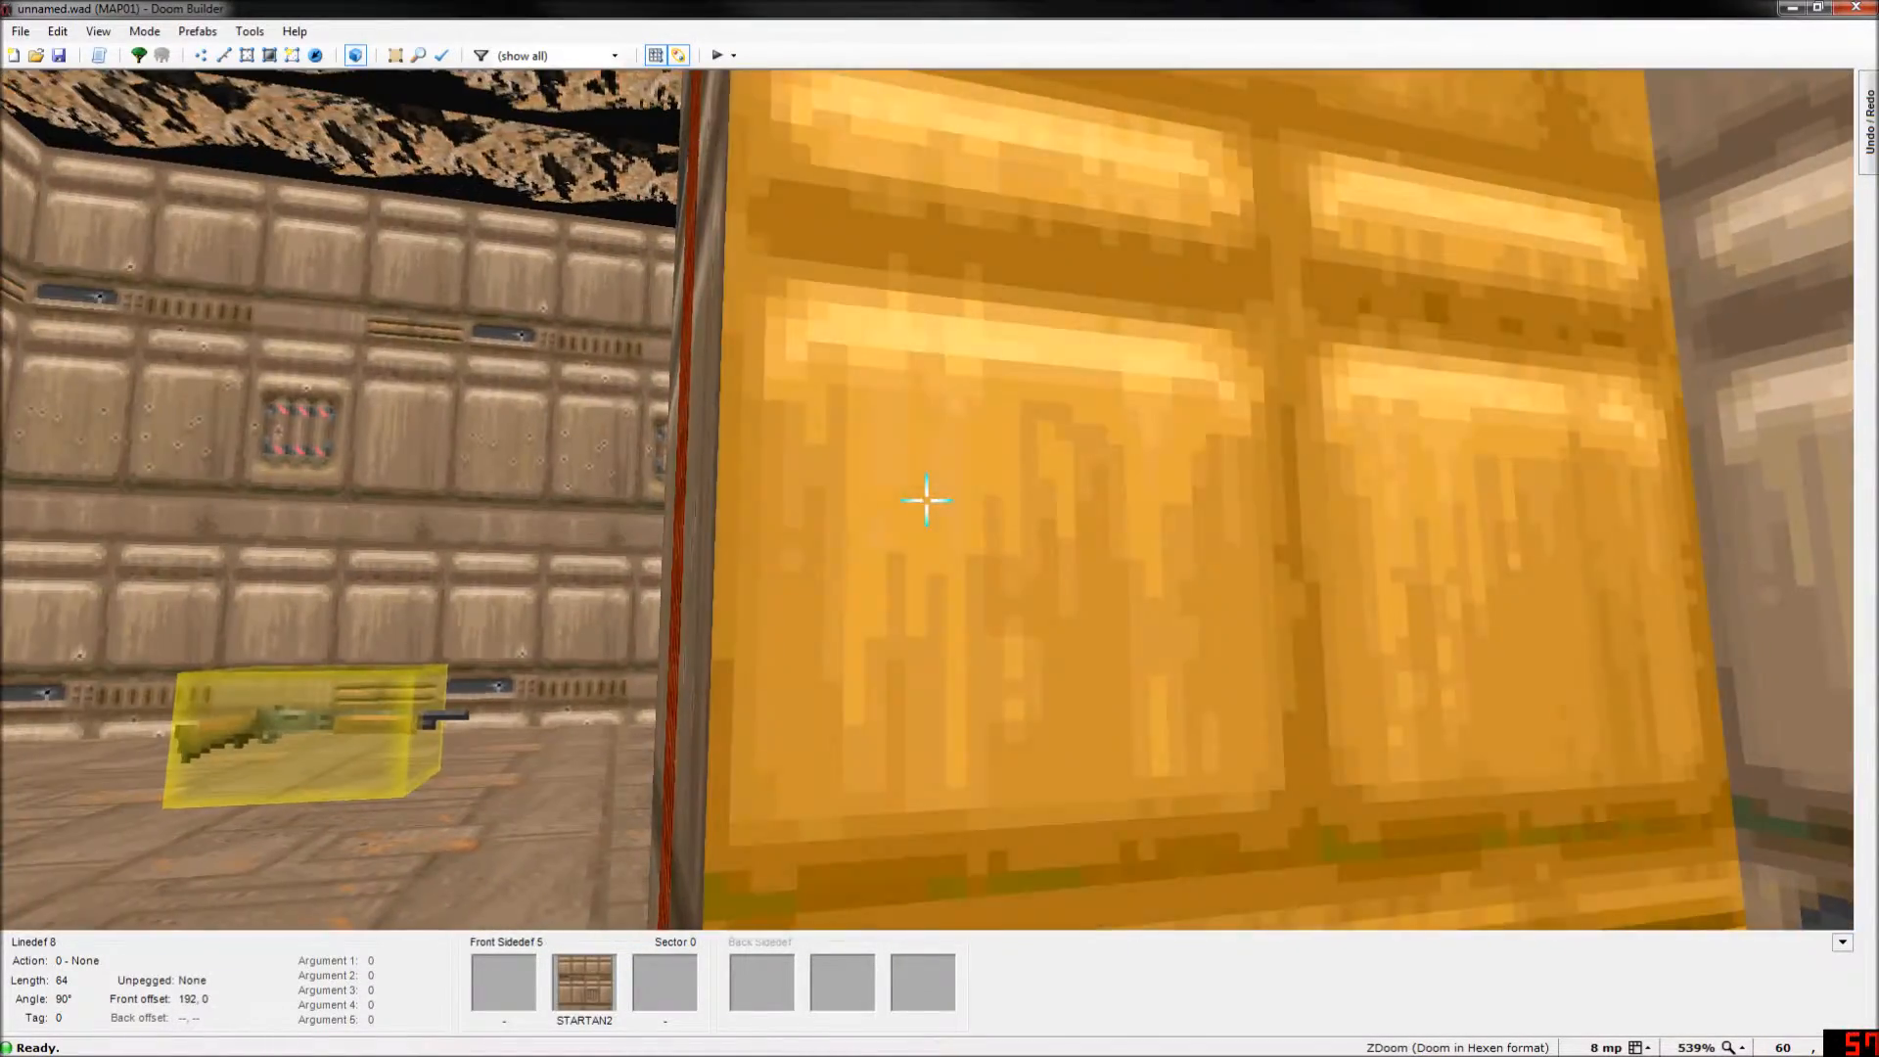
Select the four 16-wide walls flanking the door tracks and set their middle texture to LITE5.
key("s")
left_click(926, 500)
left_click(926, 500)
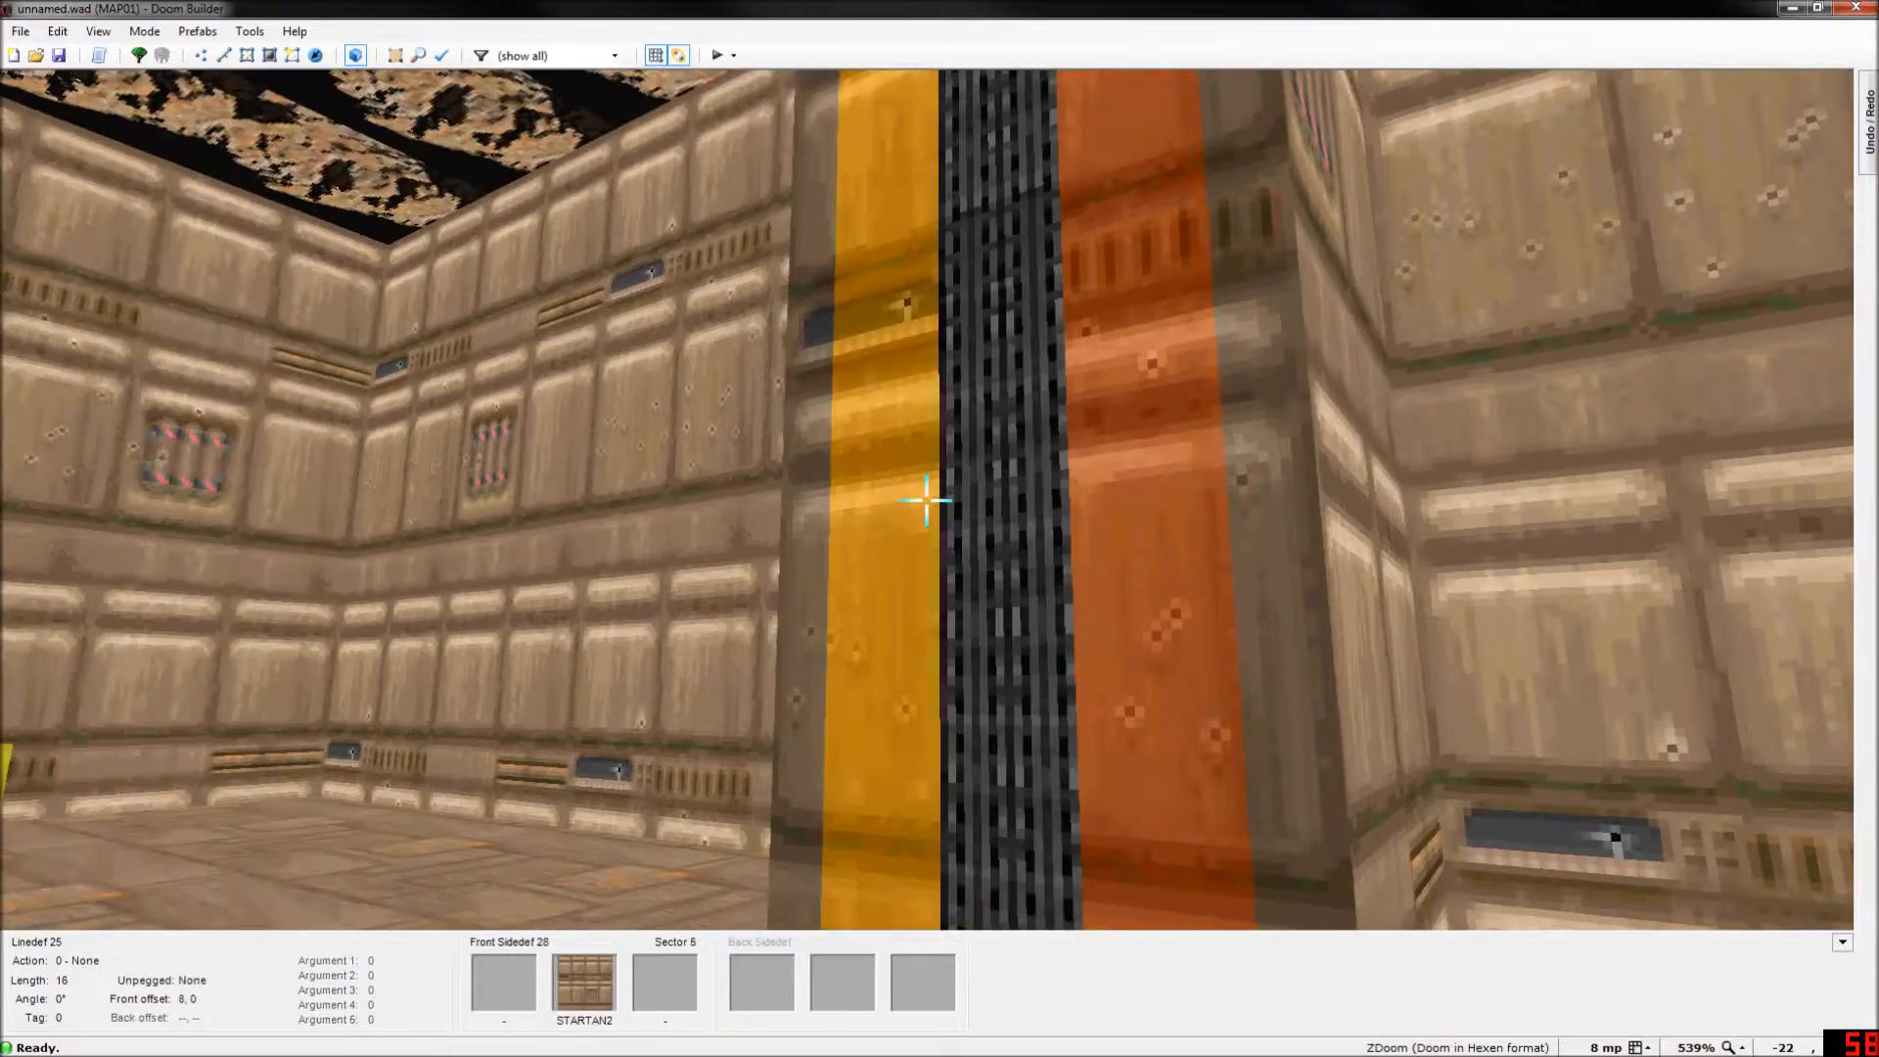
left_click(926, 500)
left_click(926, 500)
right_click(926, 501)
left_click(809, 322)
left_click(1025, 389)
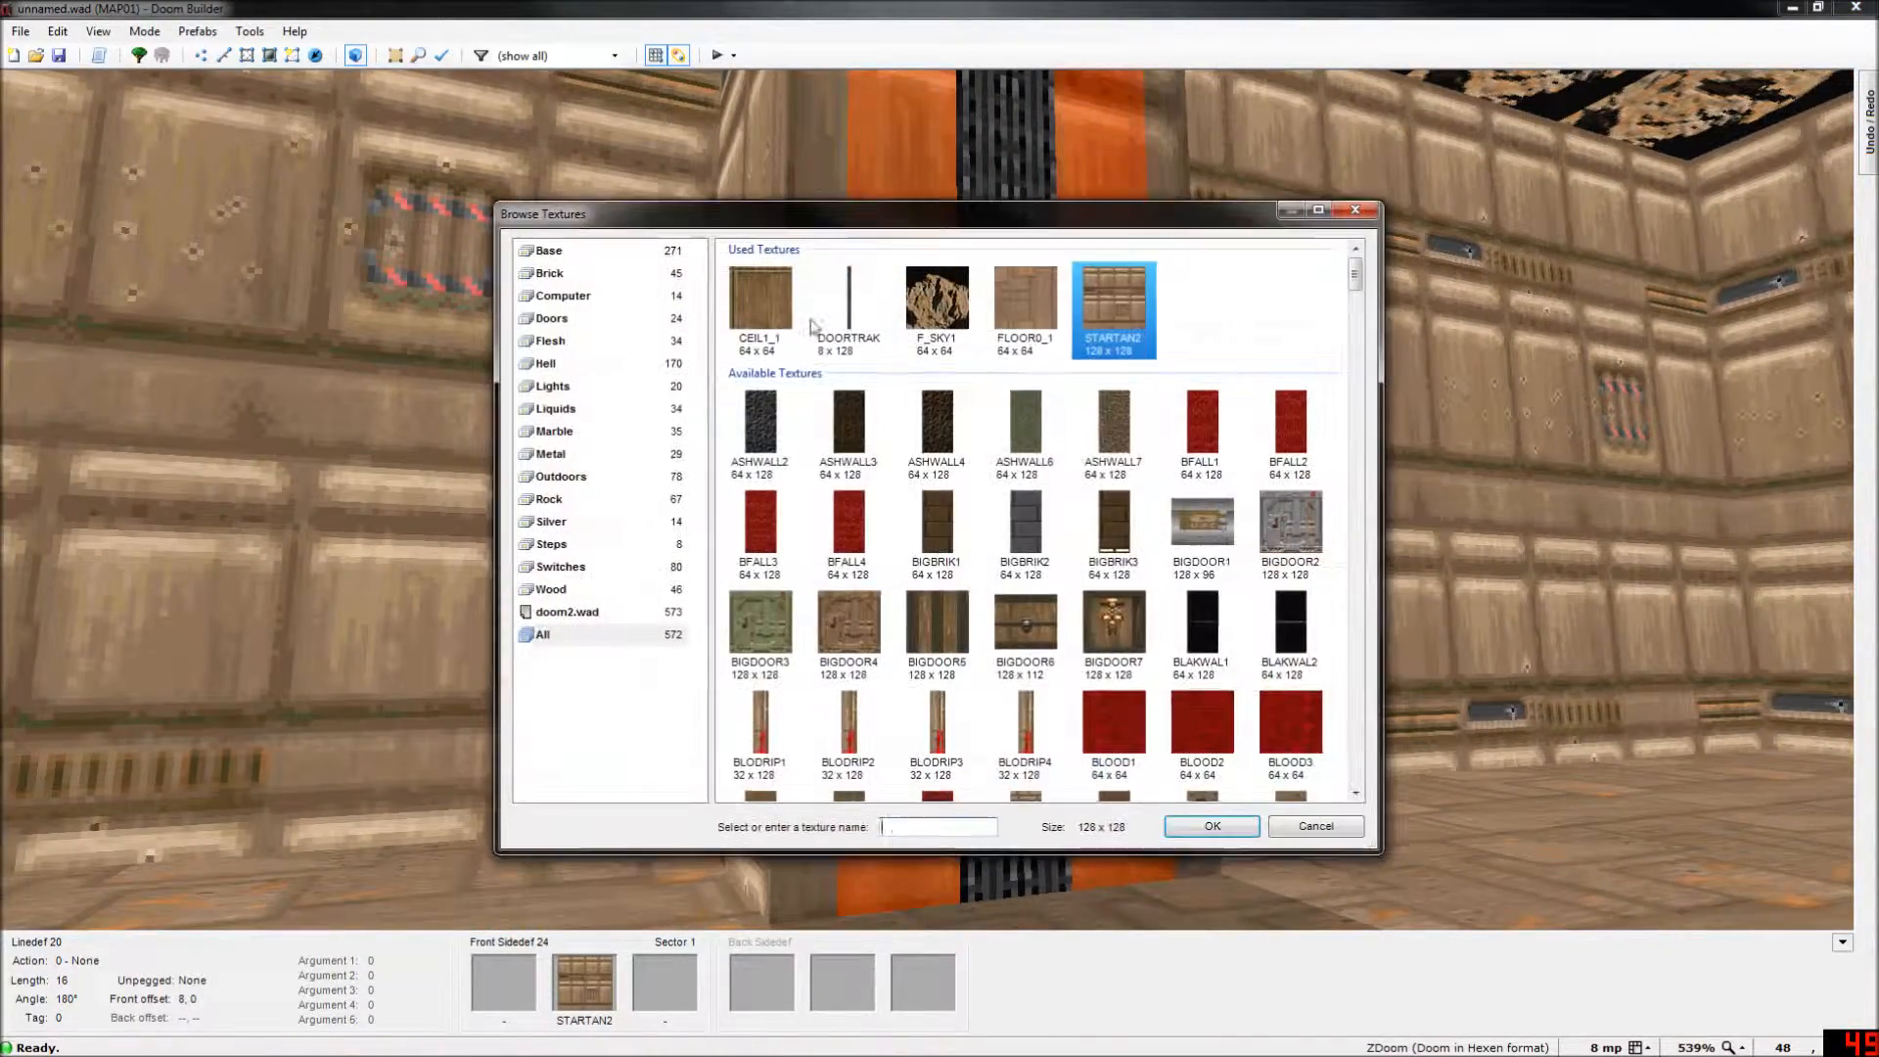
type("SID")
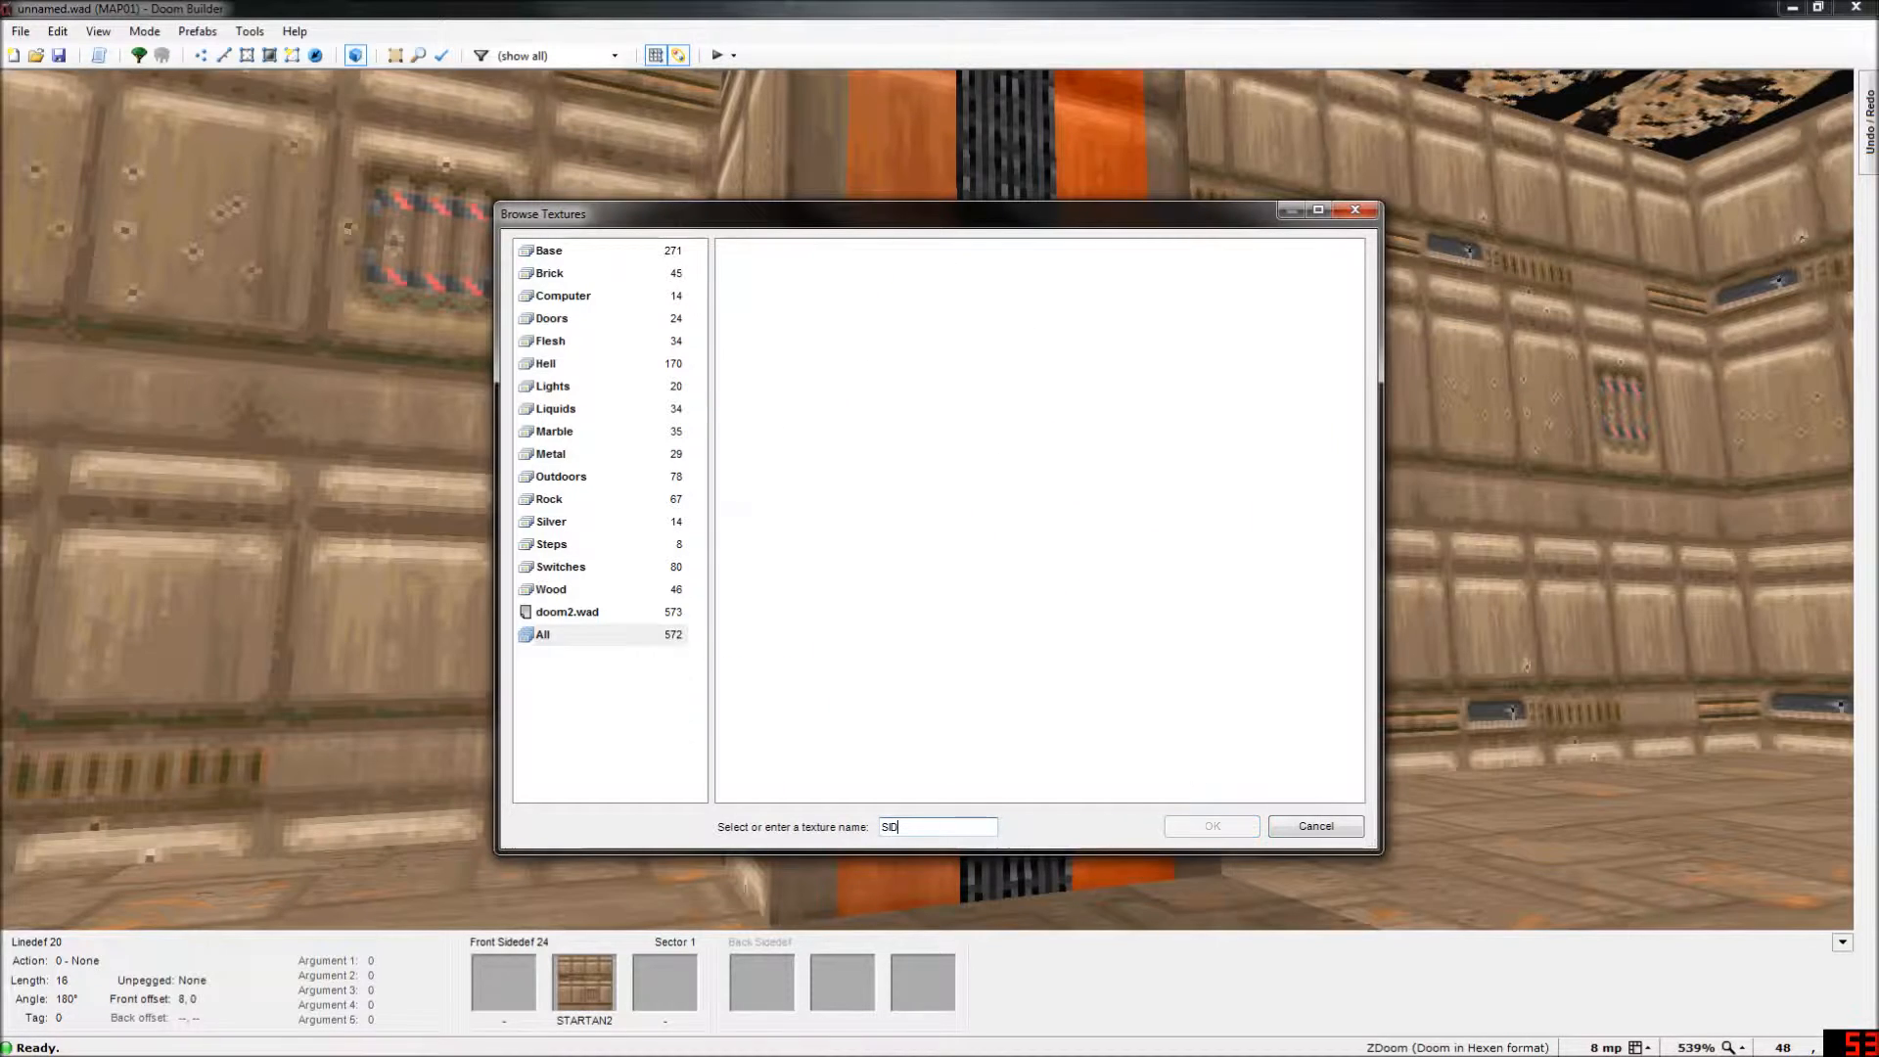
key("BackSpace")
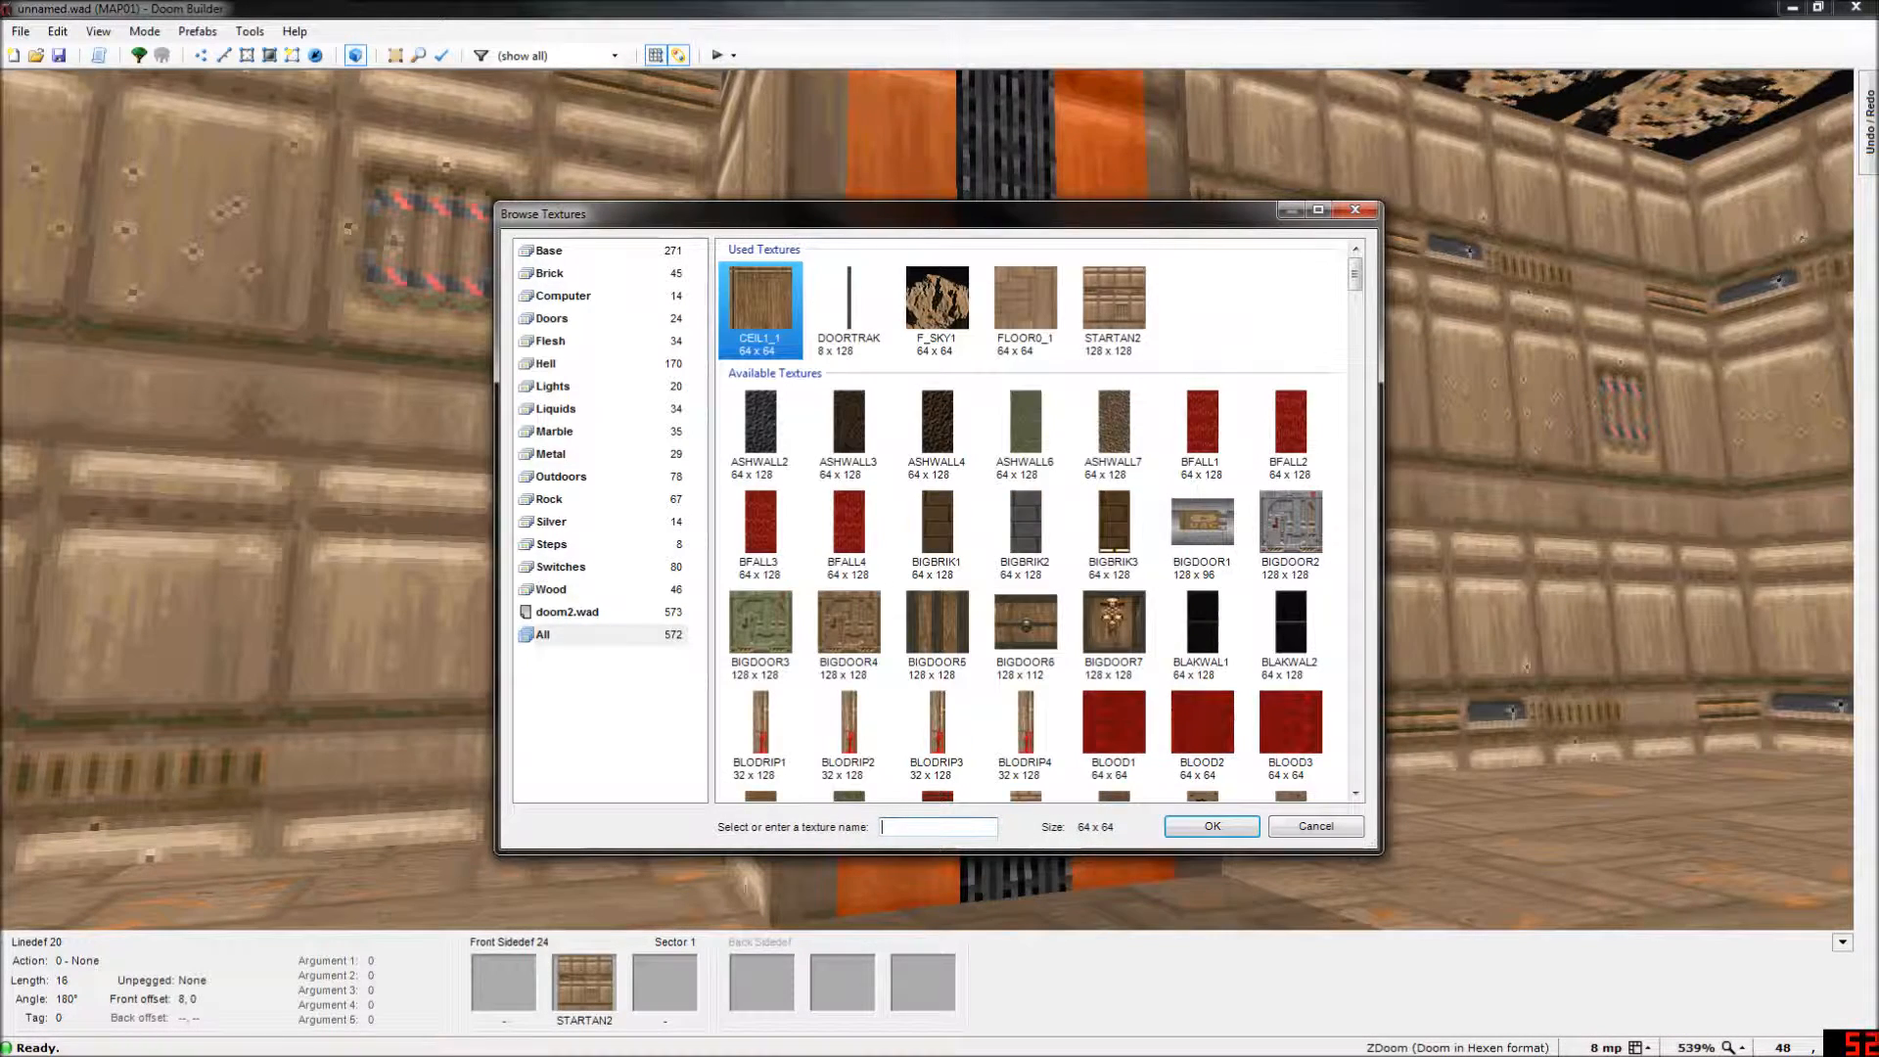
type("LI")
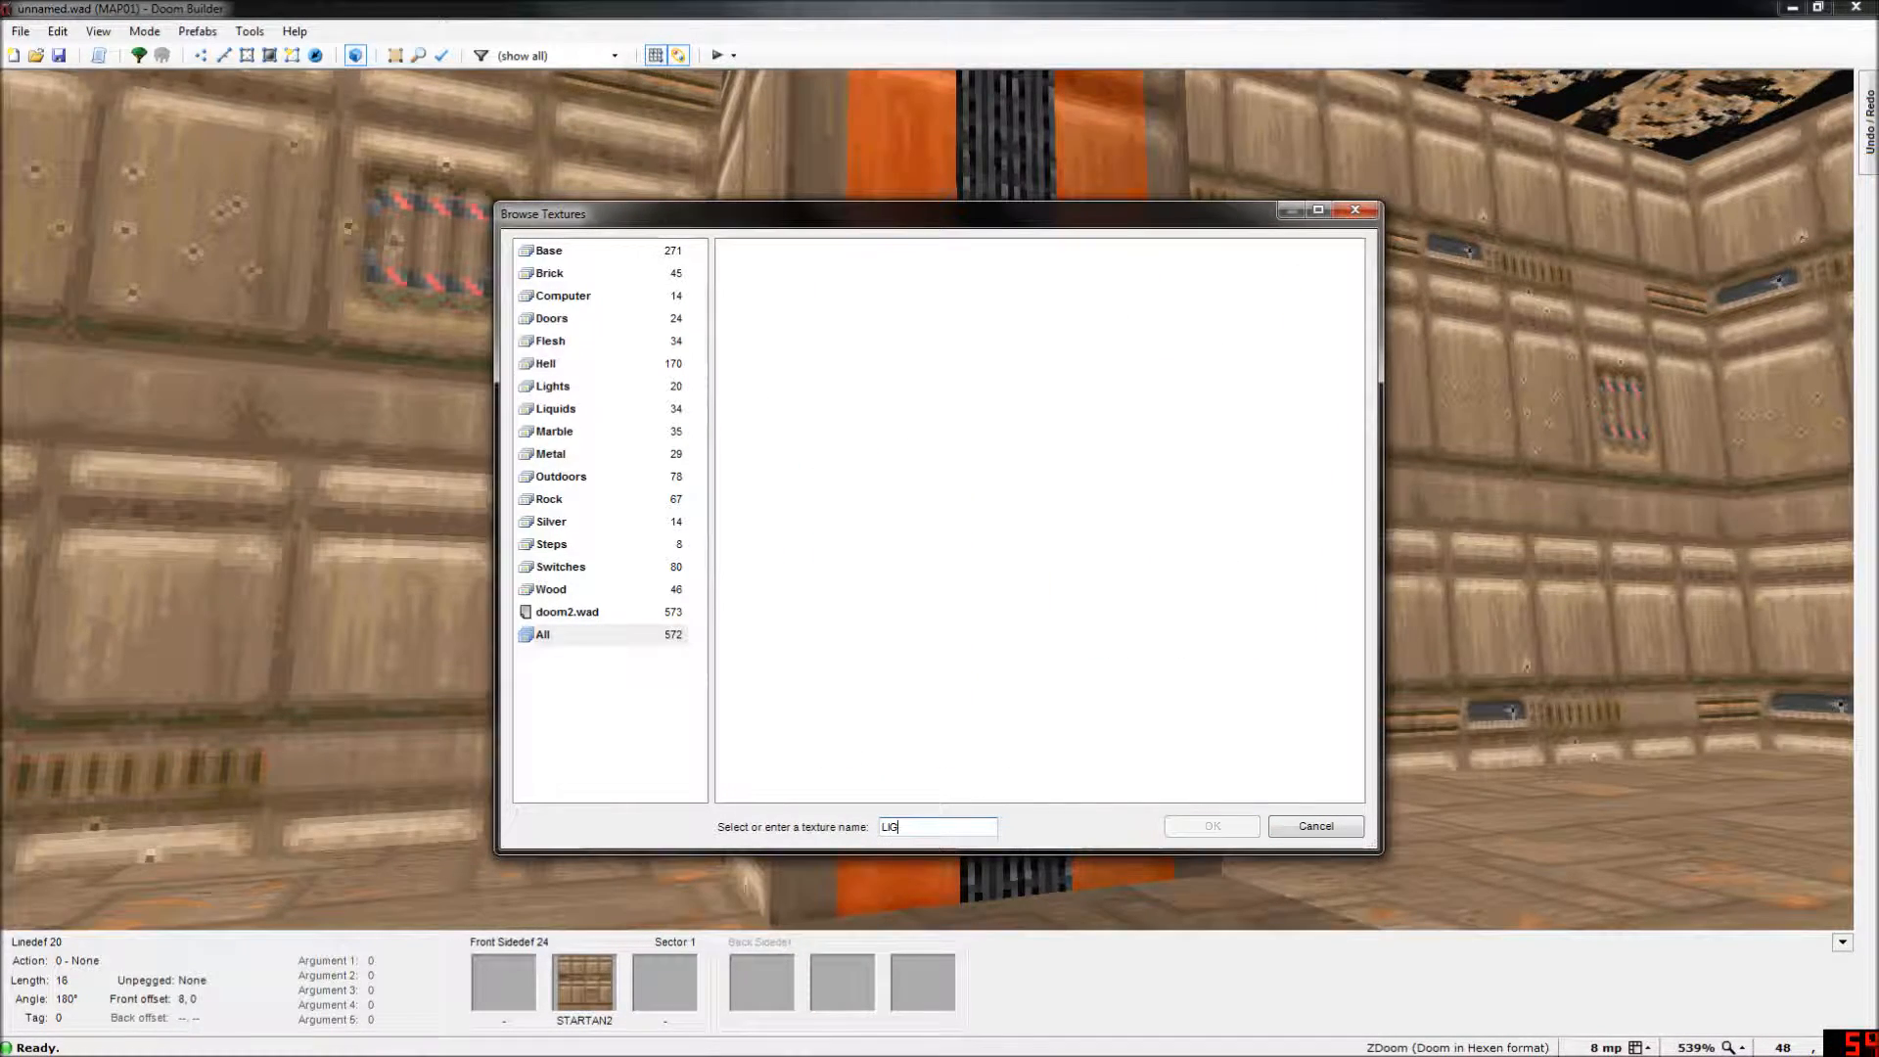
double_click(1205, 315)
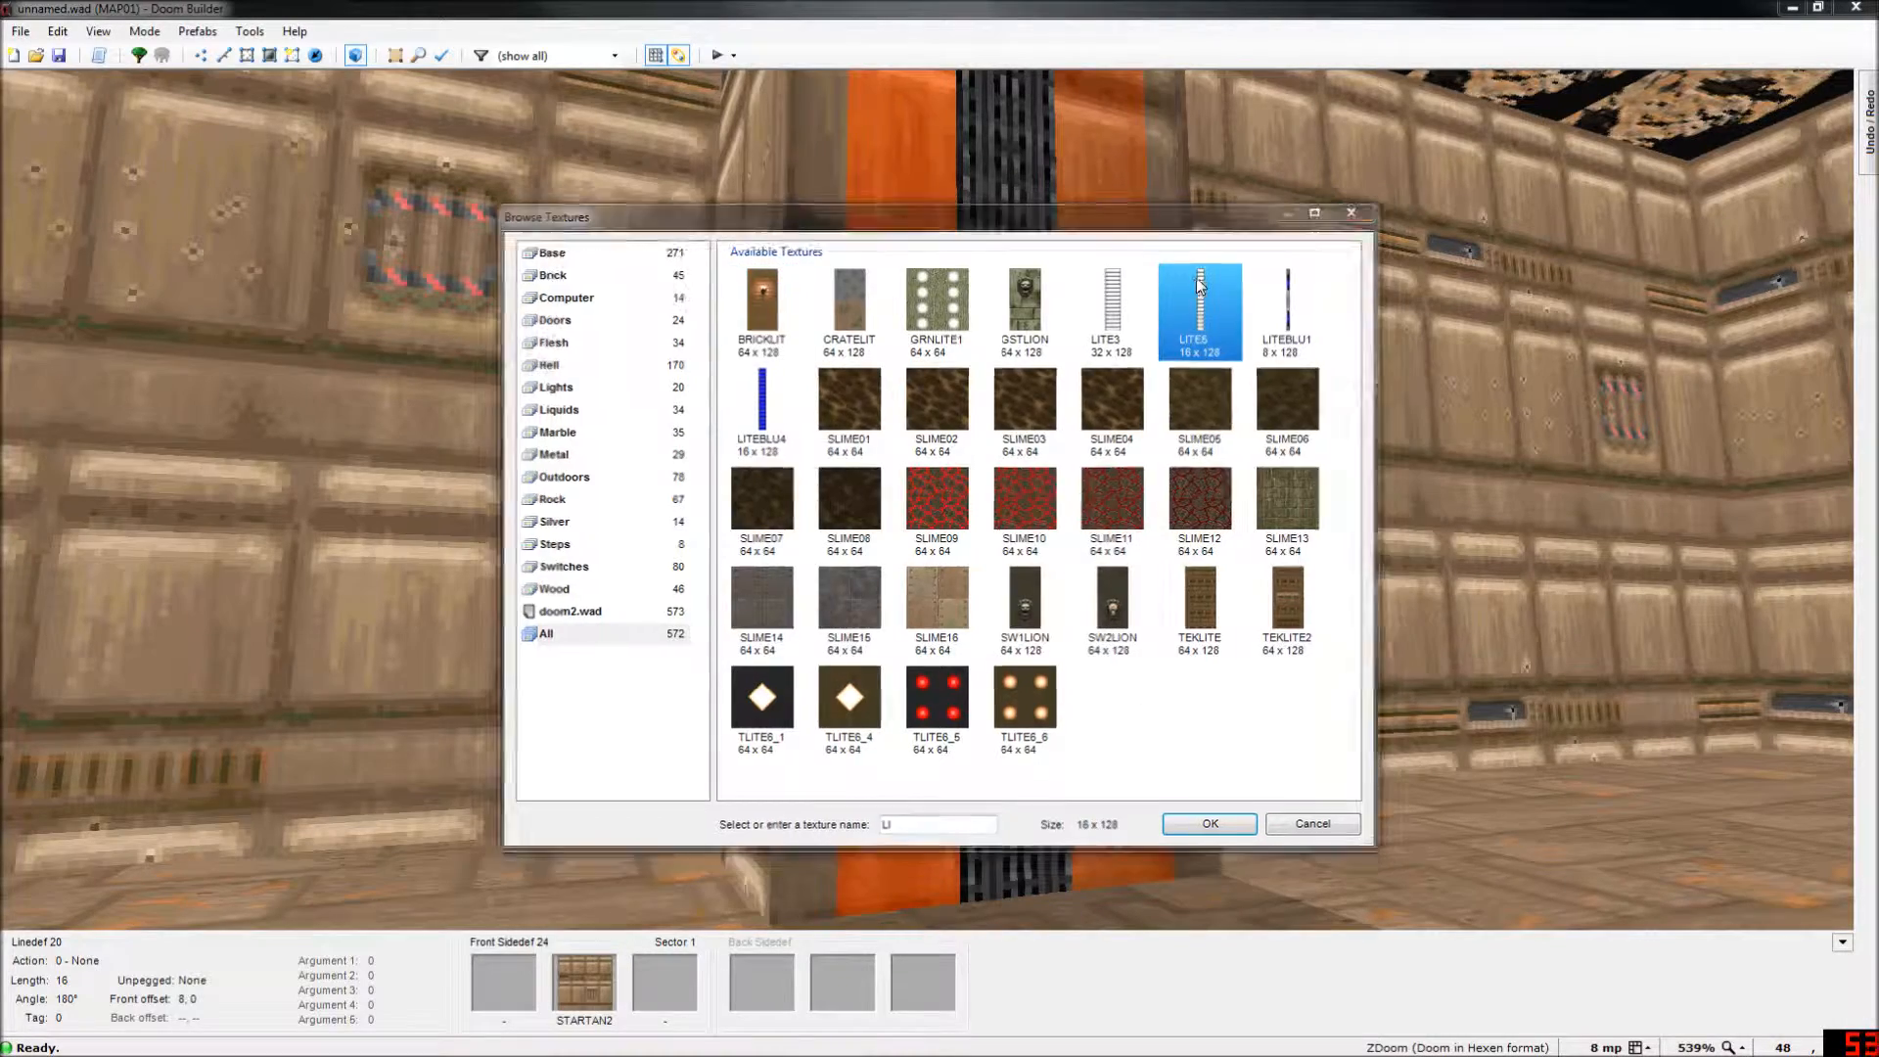
left_click(1062, 758)
Shift the LITE5 textures horizontally by 8 units to fit their walls and deselect the walls.
key("Left")
key("Left")
key("Left")
key("Left")
key("Left")
key("Left")
key("Left")
key("Left")
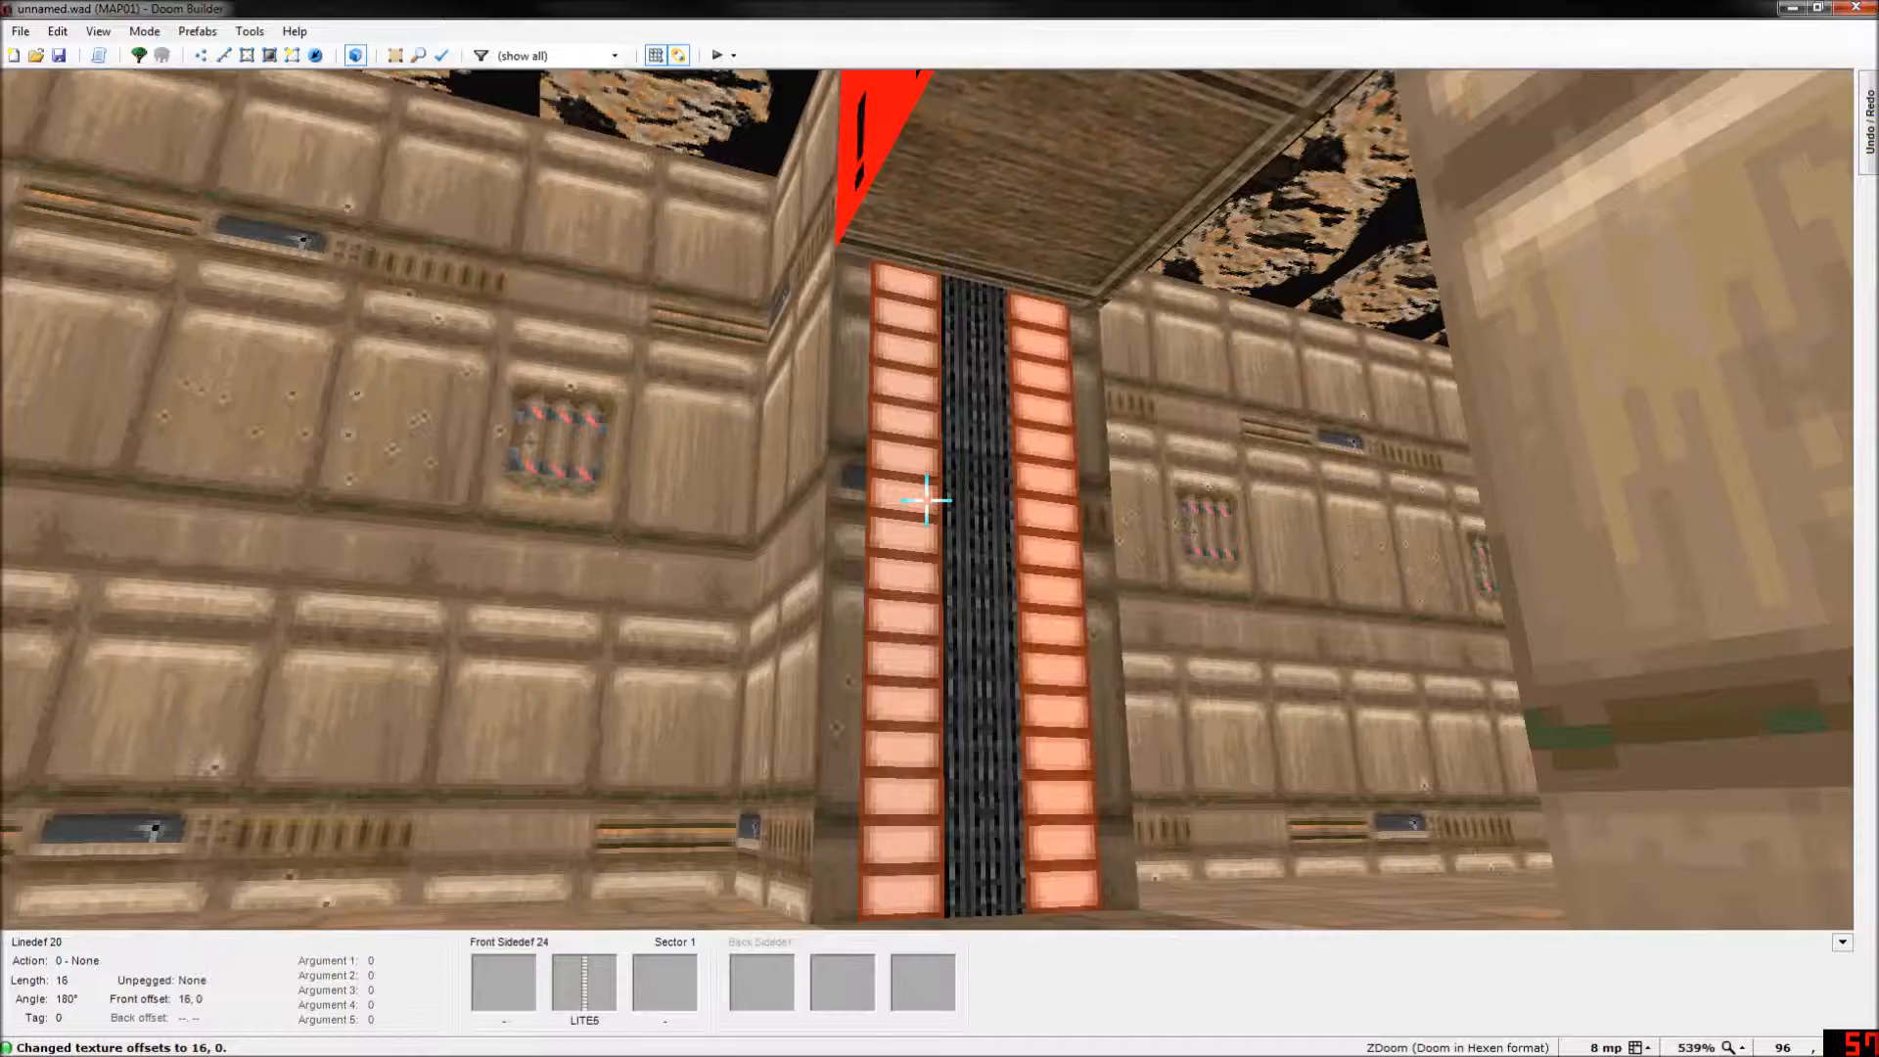
key("d")
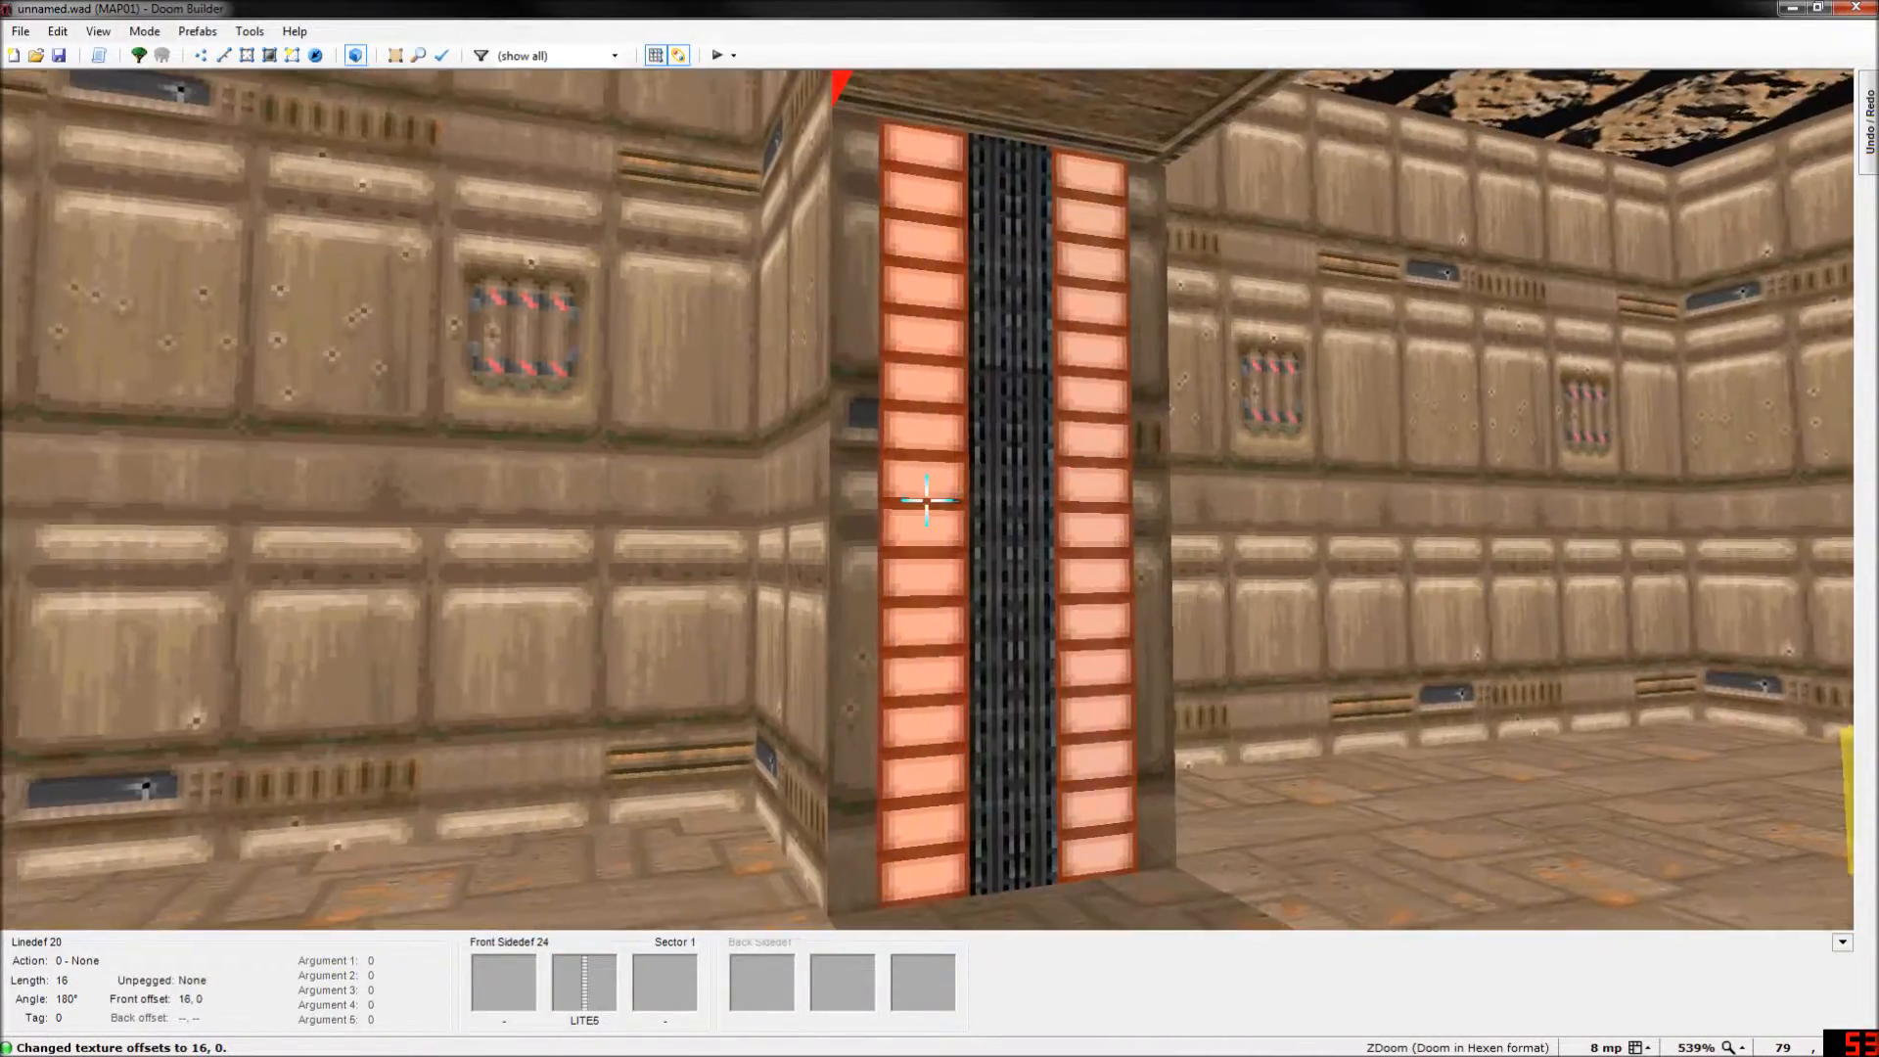
left_click(927, 500)
key("d")
left_click(927, 500)
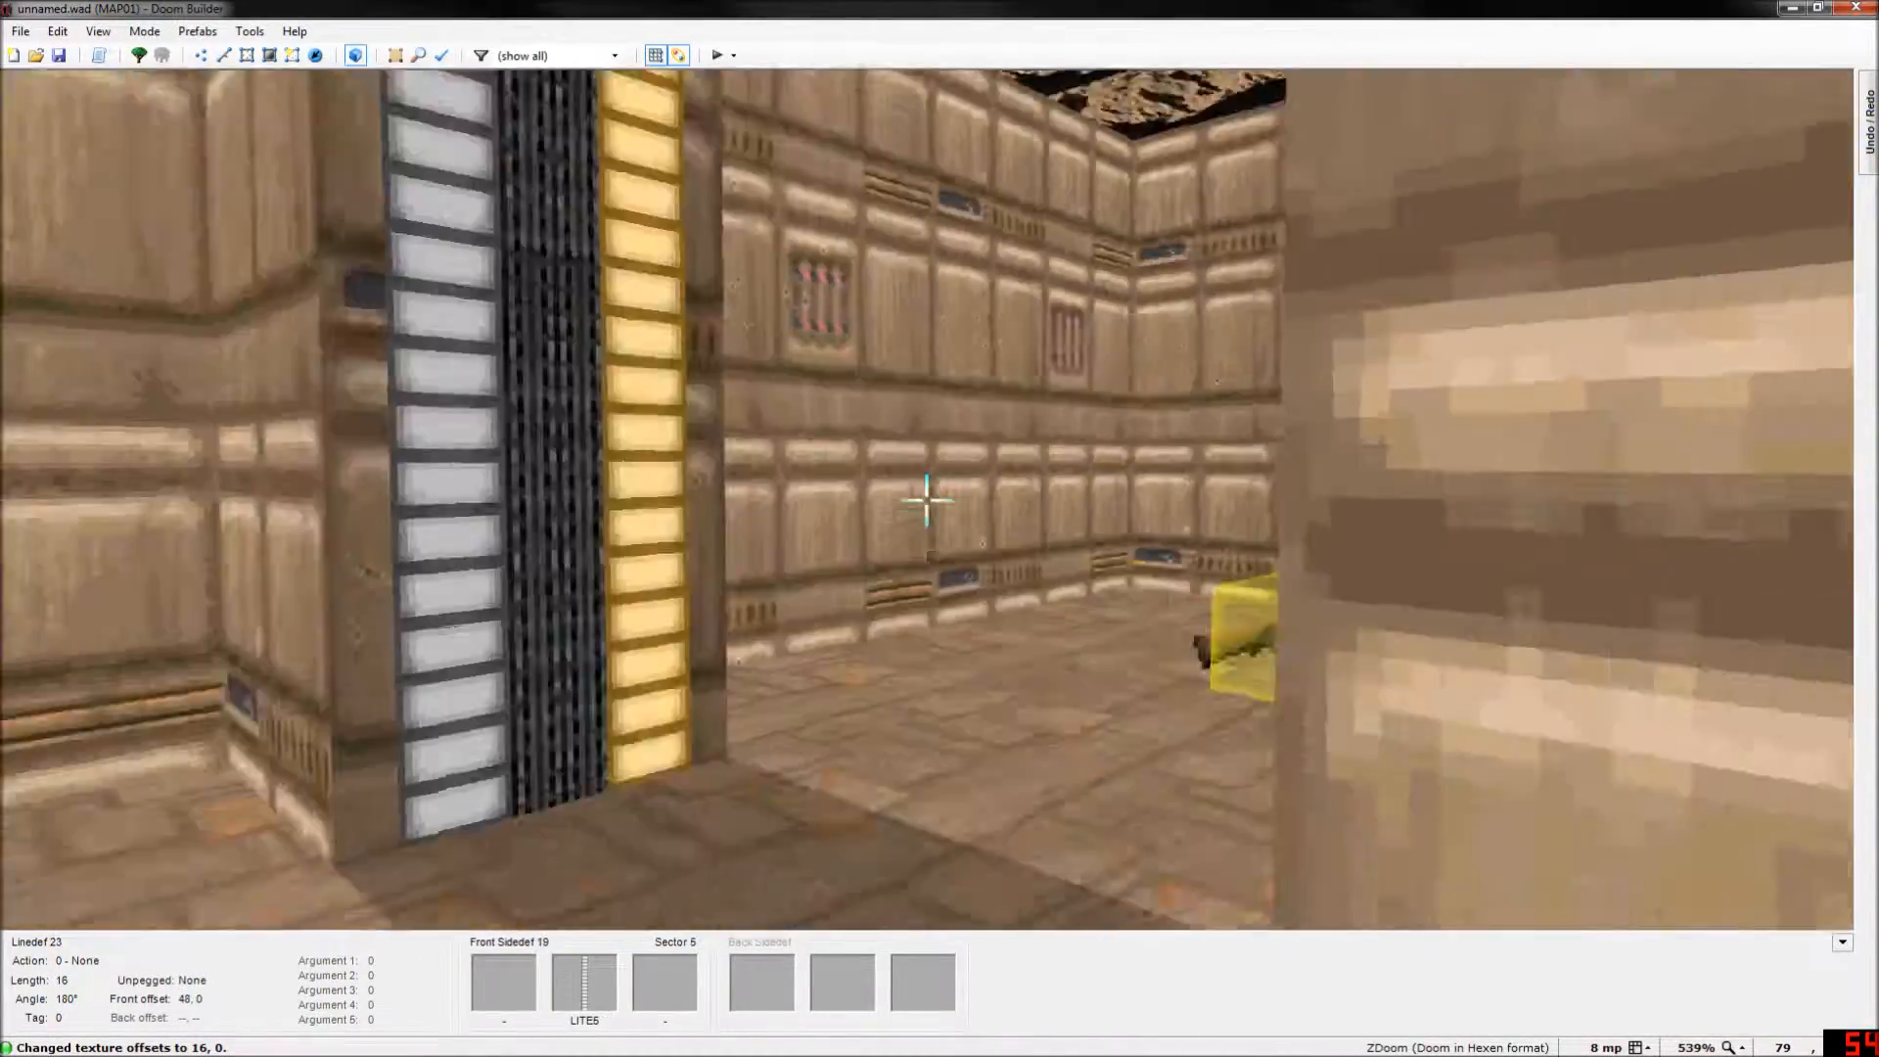
Select the four 8-wide outer walls of the passage and set their middle texture to DOORSTOP.
left_click(927, 500)
left_click(926, 500)
left_click(927, 500)
key("d")
left_click(927, 500)
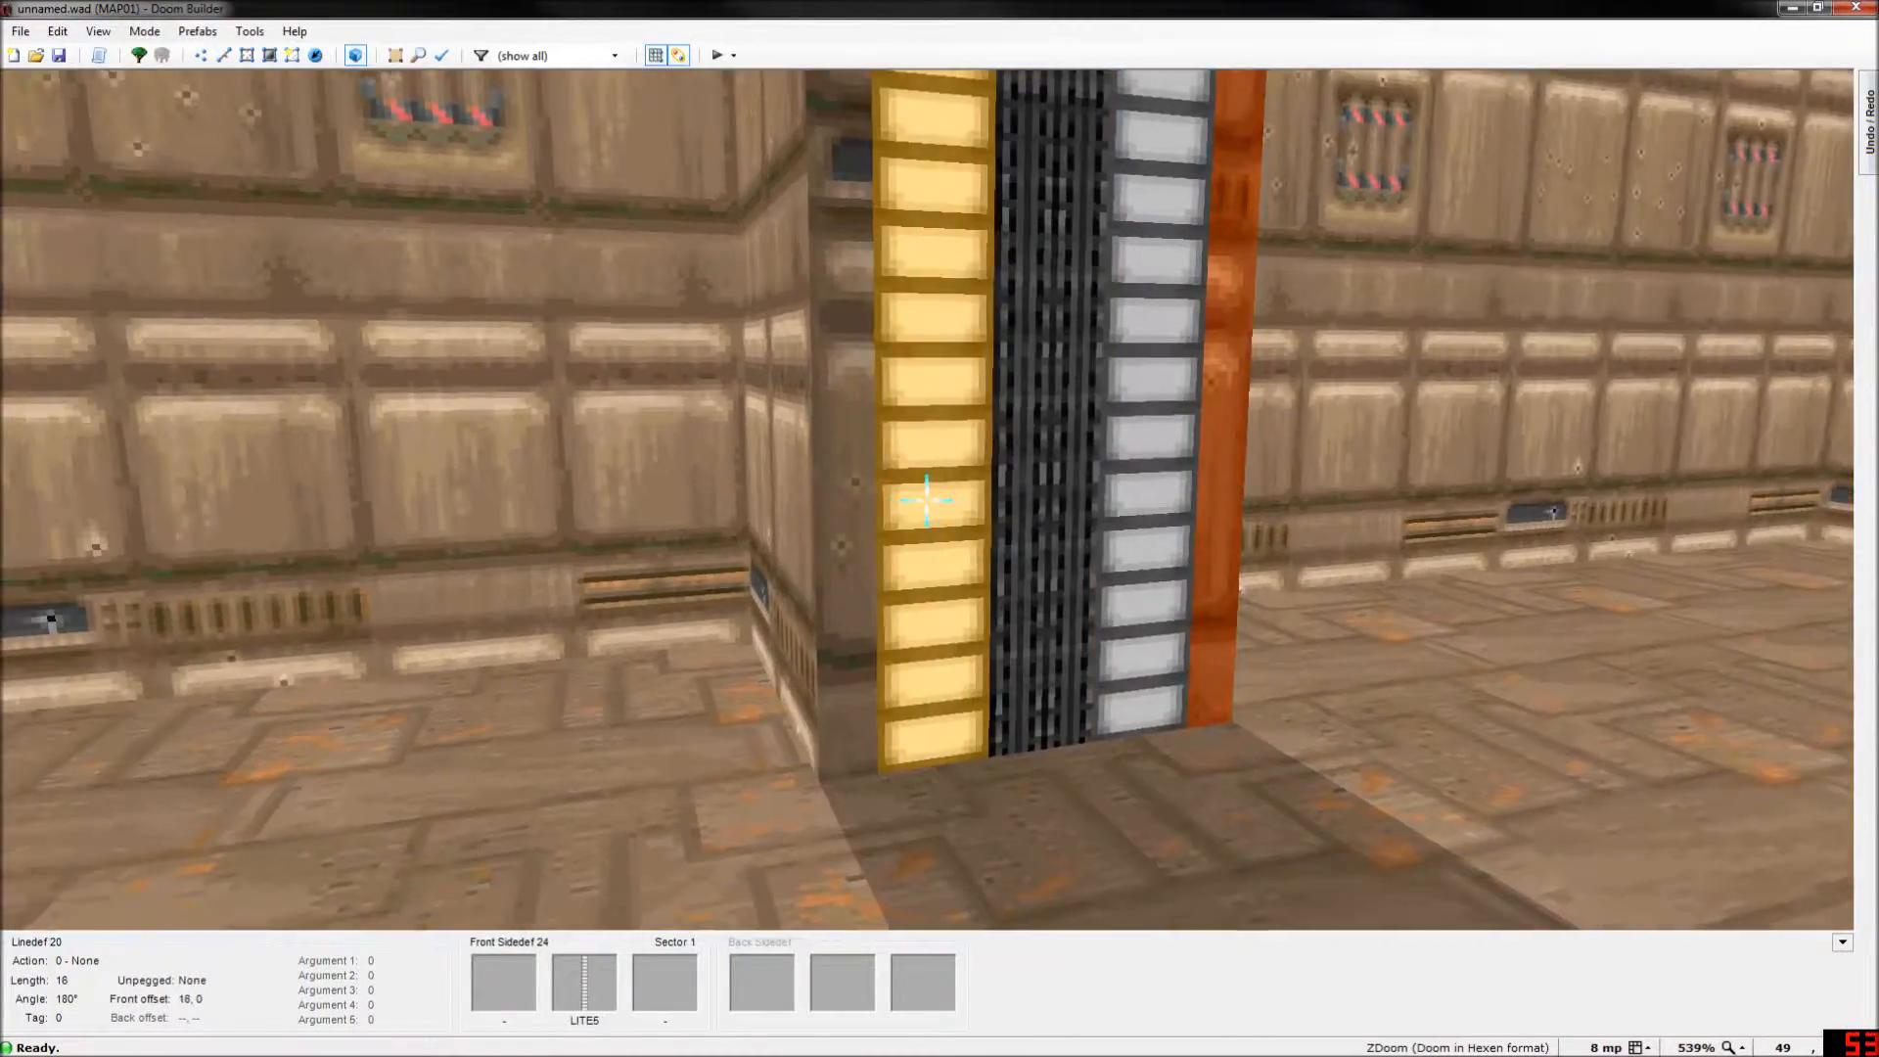
left_click(926, 500)
right_click(927, 500)
left_click(820, 324)
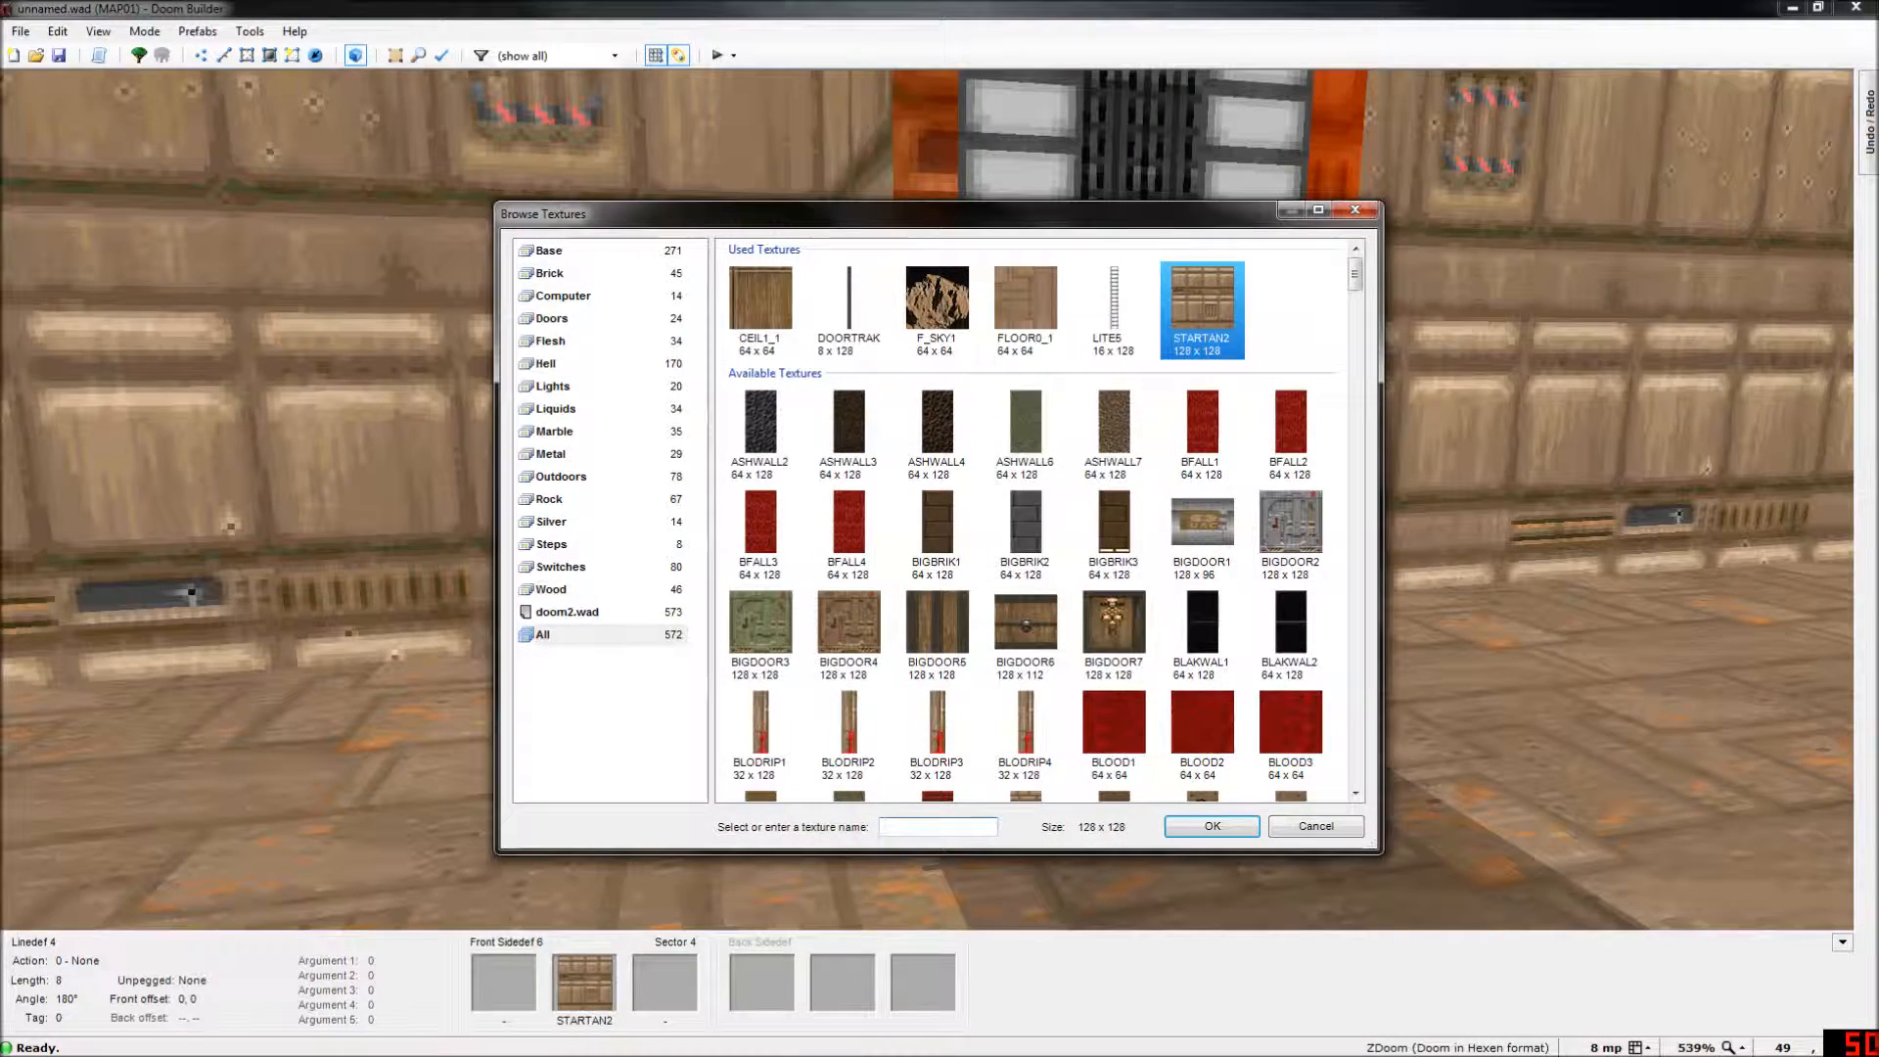
type("SI")
key("BackSpace")
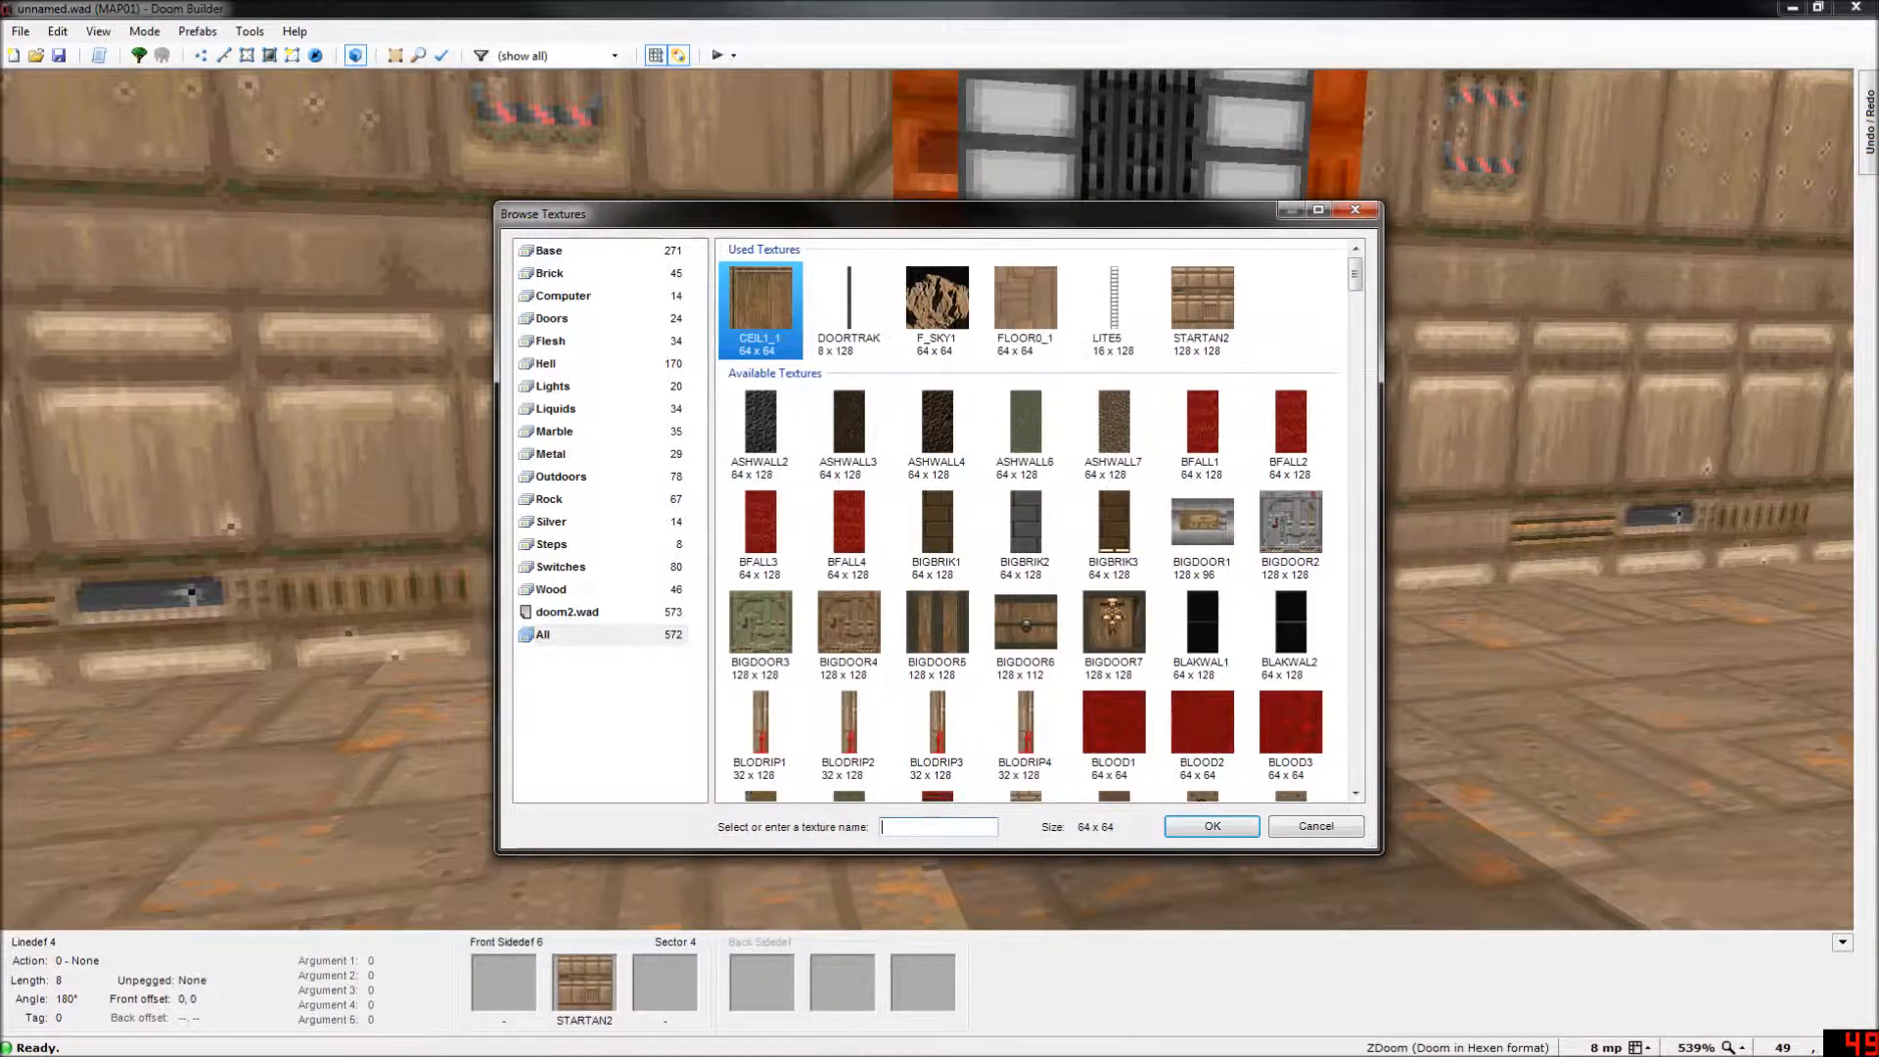
type("DOO")
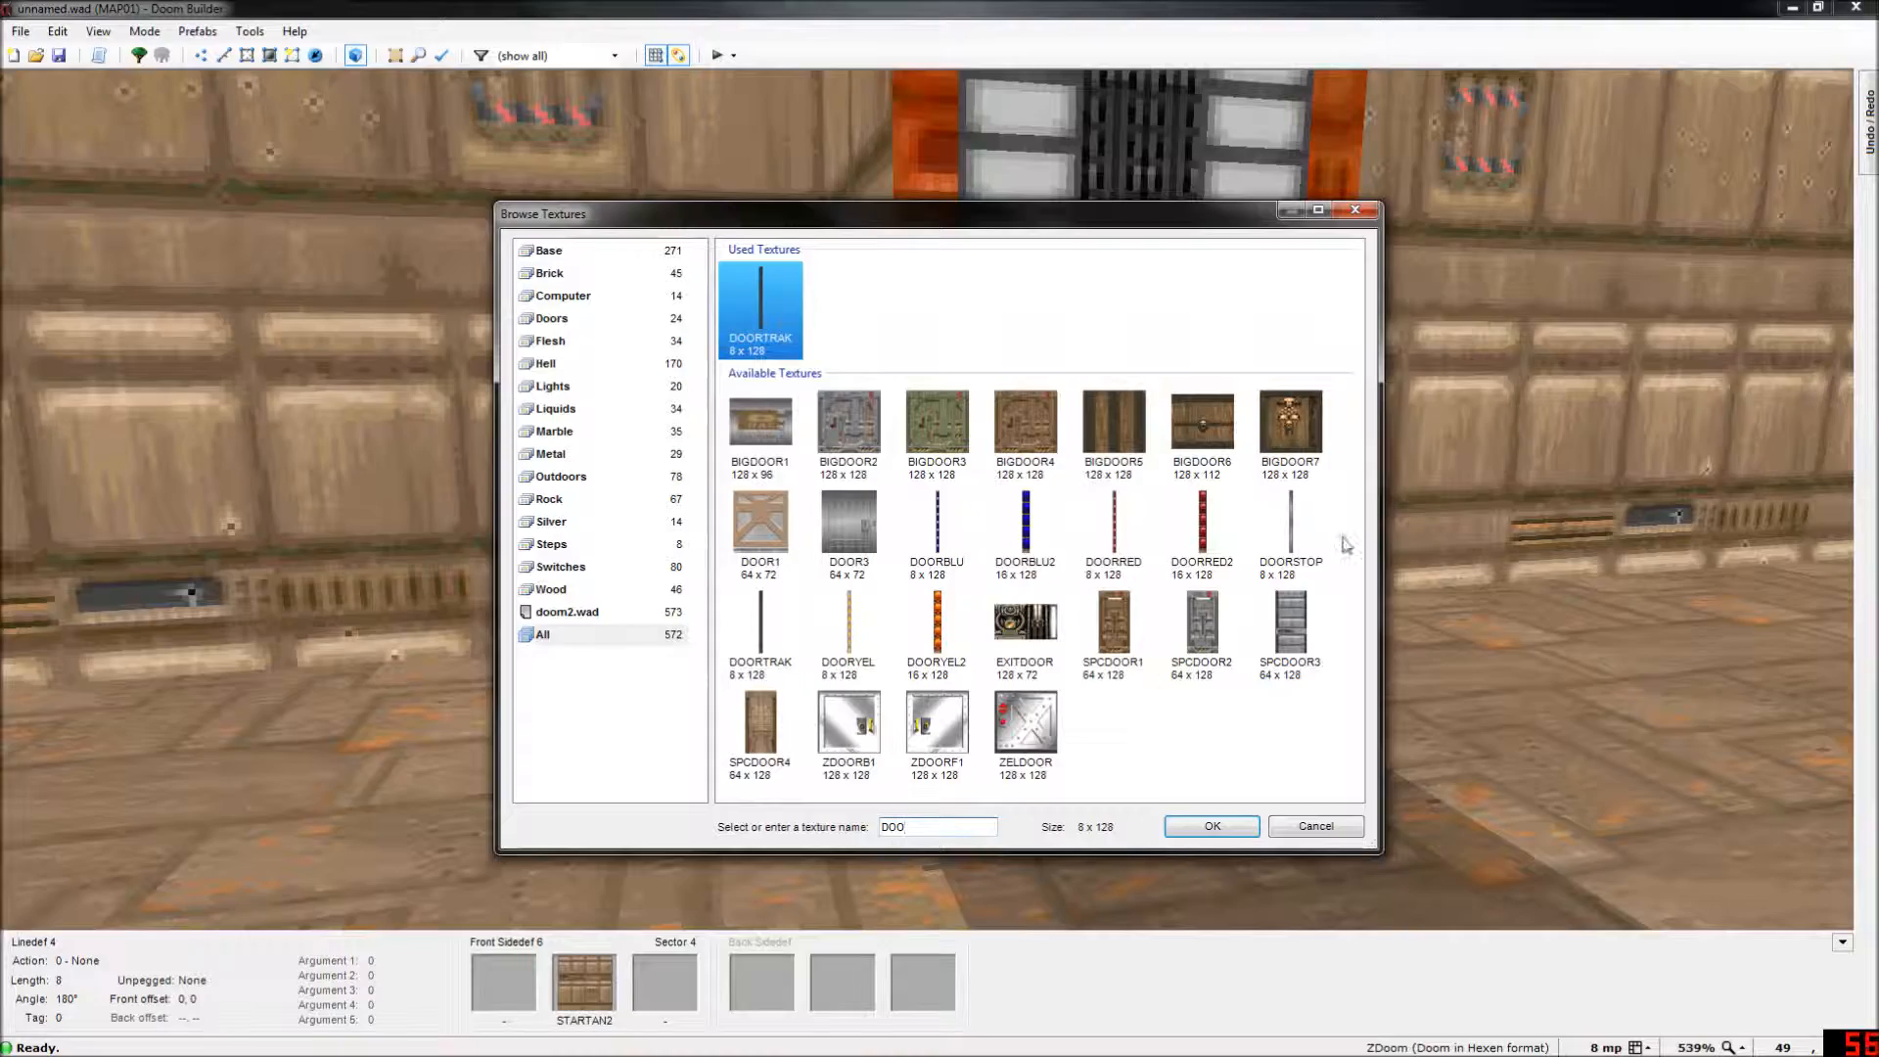
left_click(1186, 836)
left_click(1086, 755)
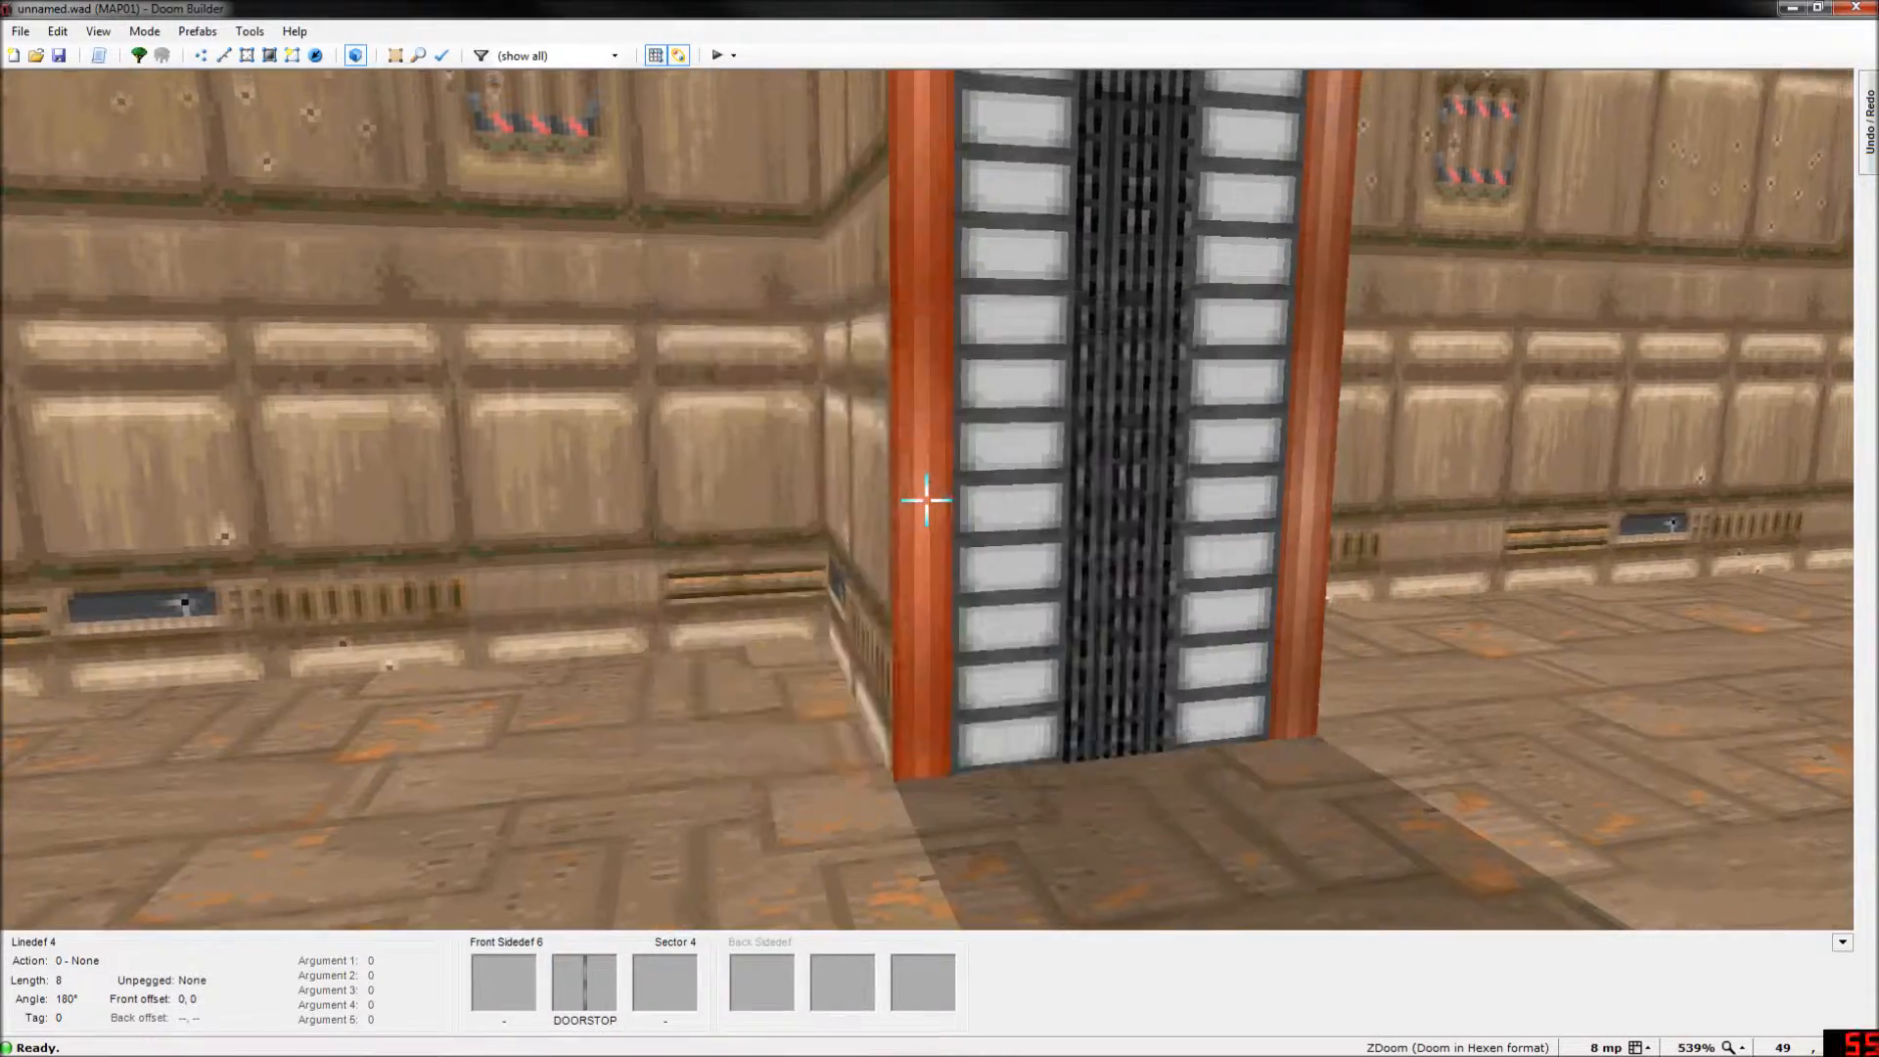
Apply STARTAN2 as the upper texture on the untextured walls above both passage openings.
key("q")
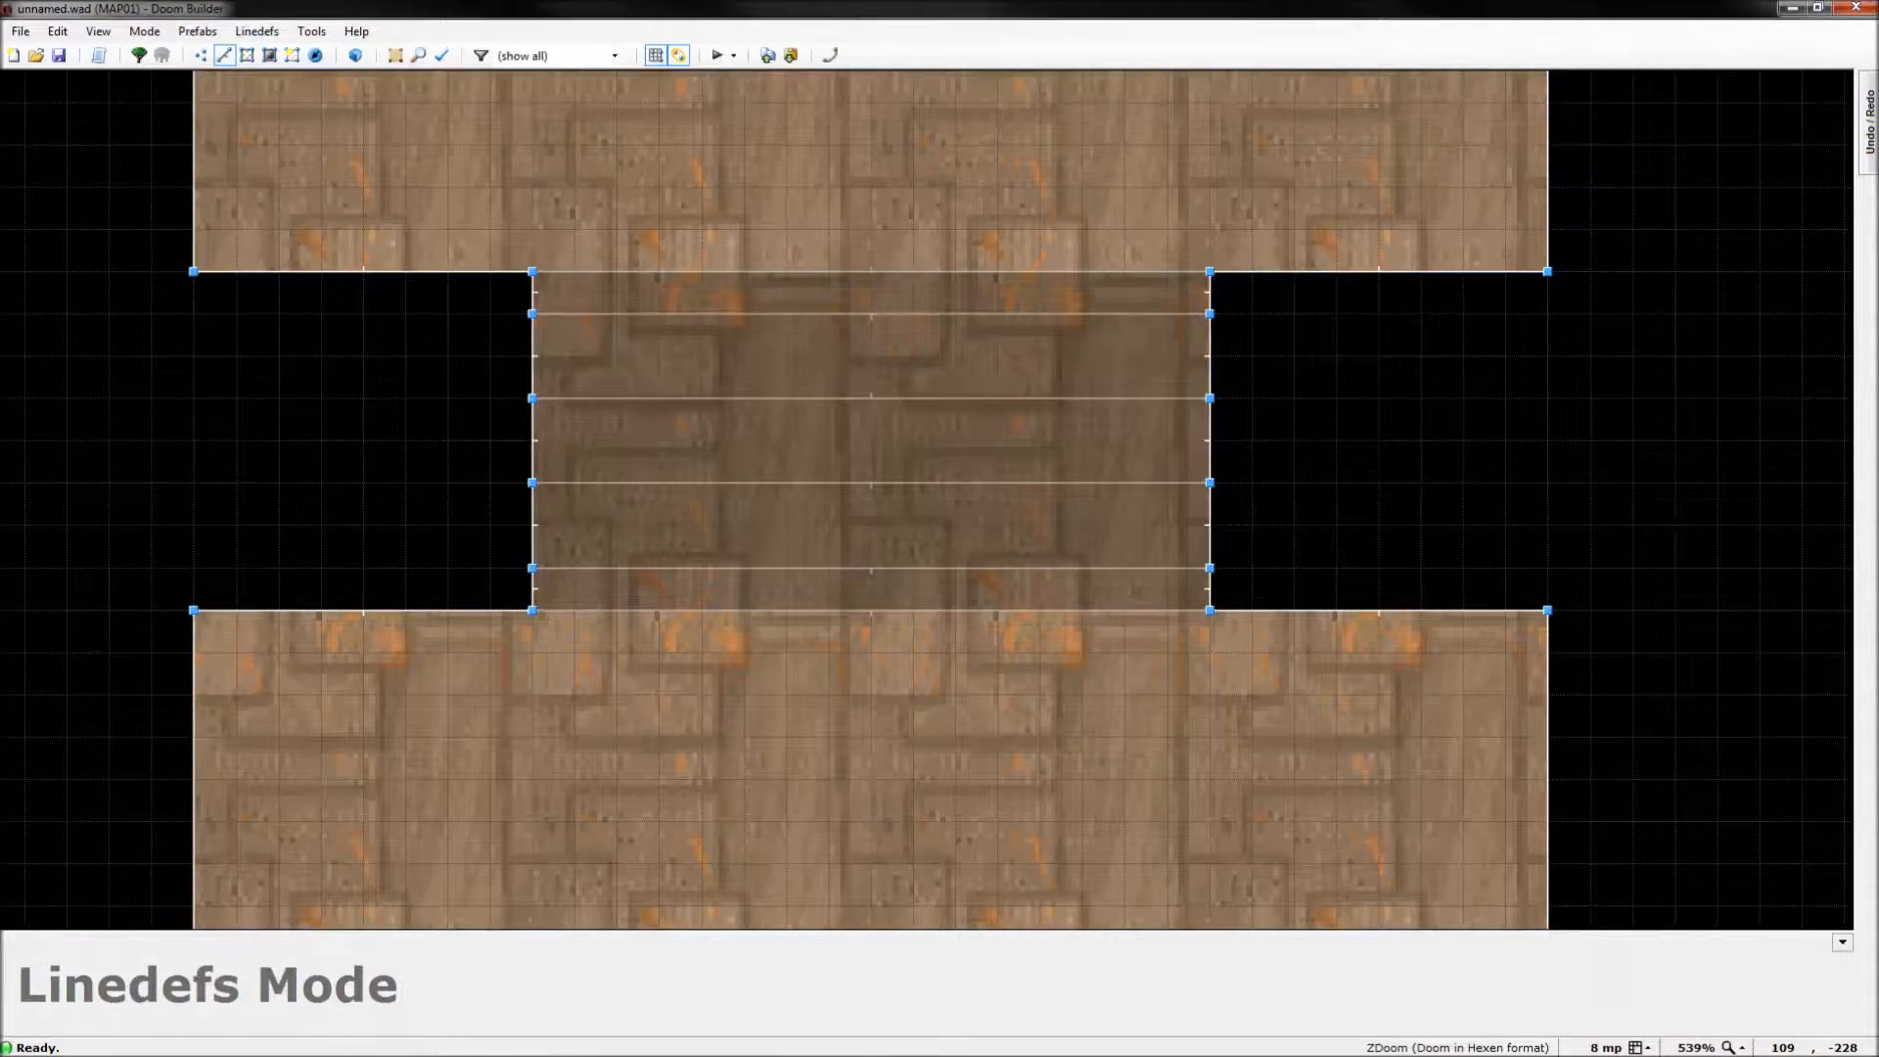
key("q")
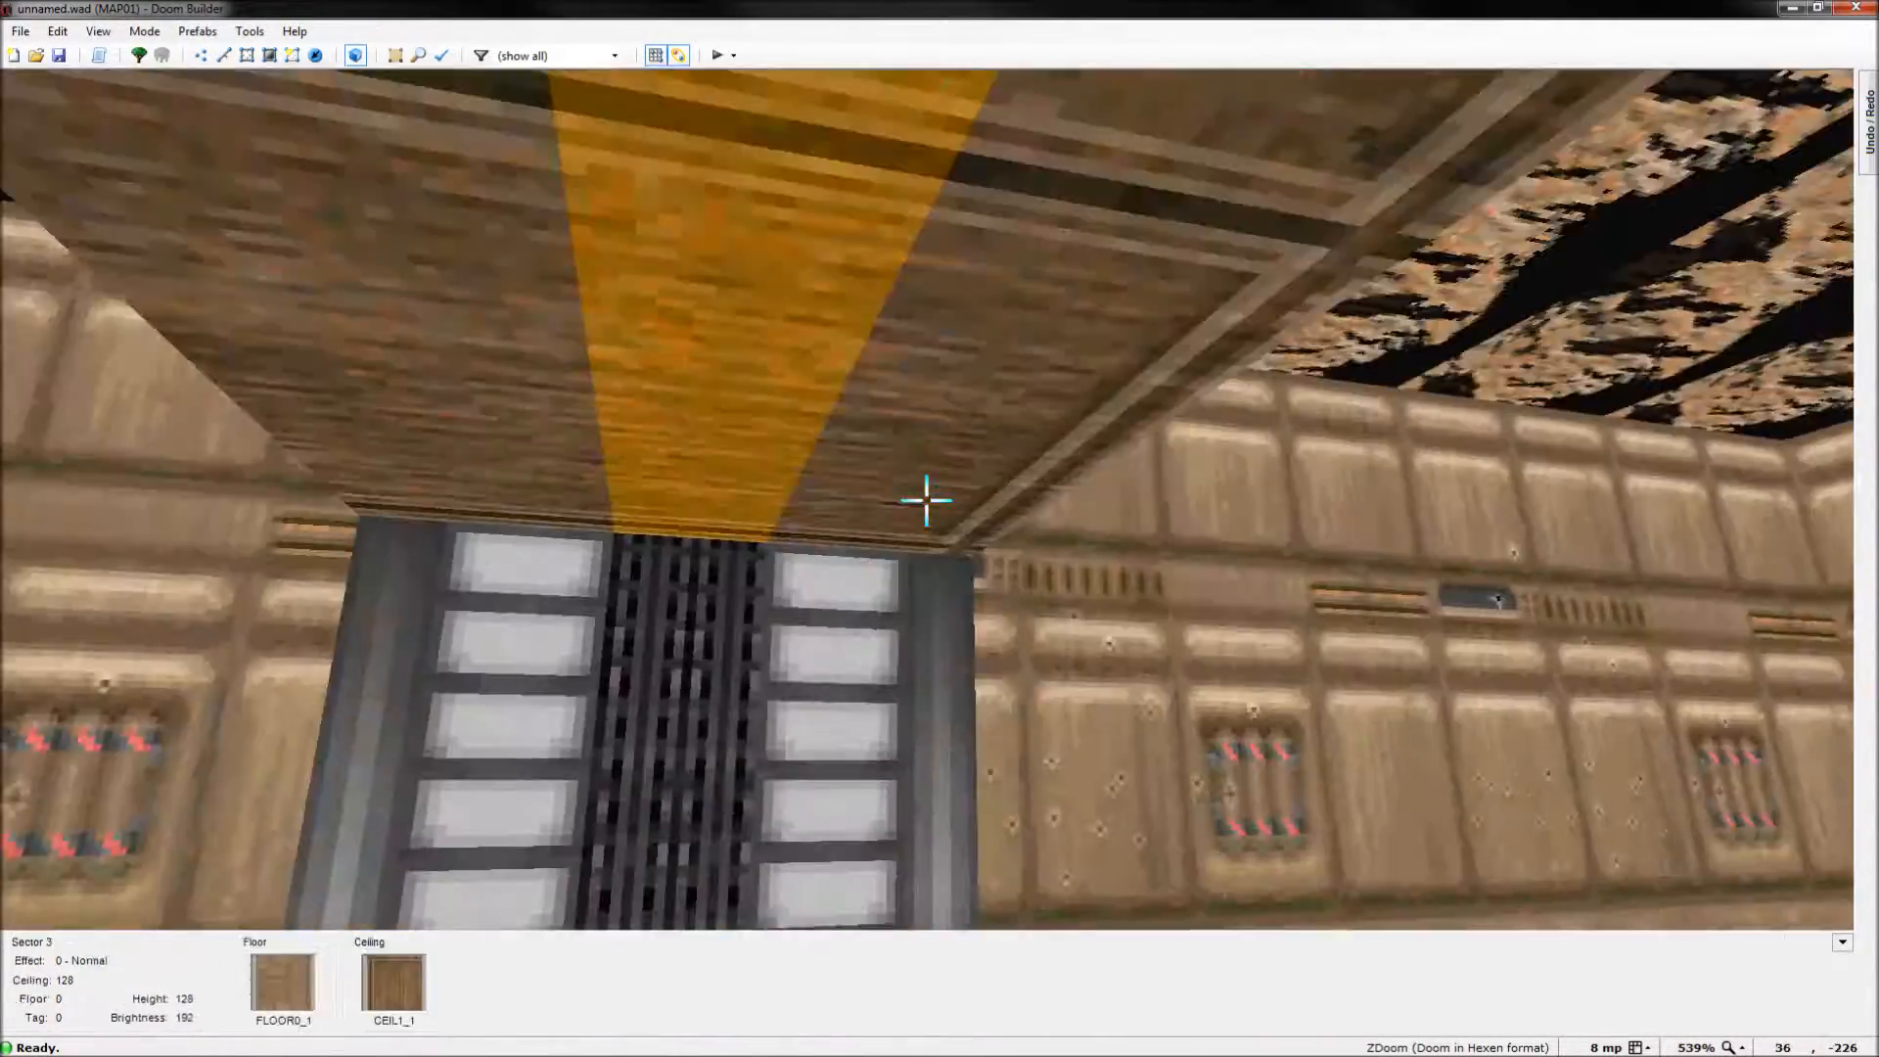
right_click(924, 497)
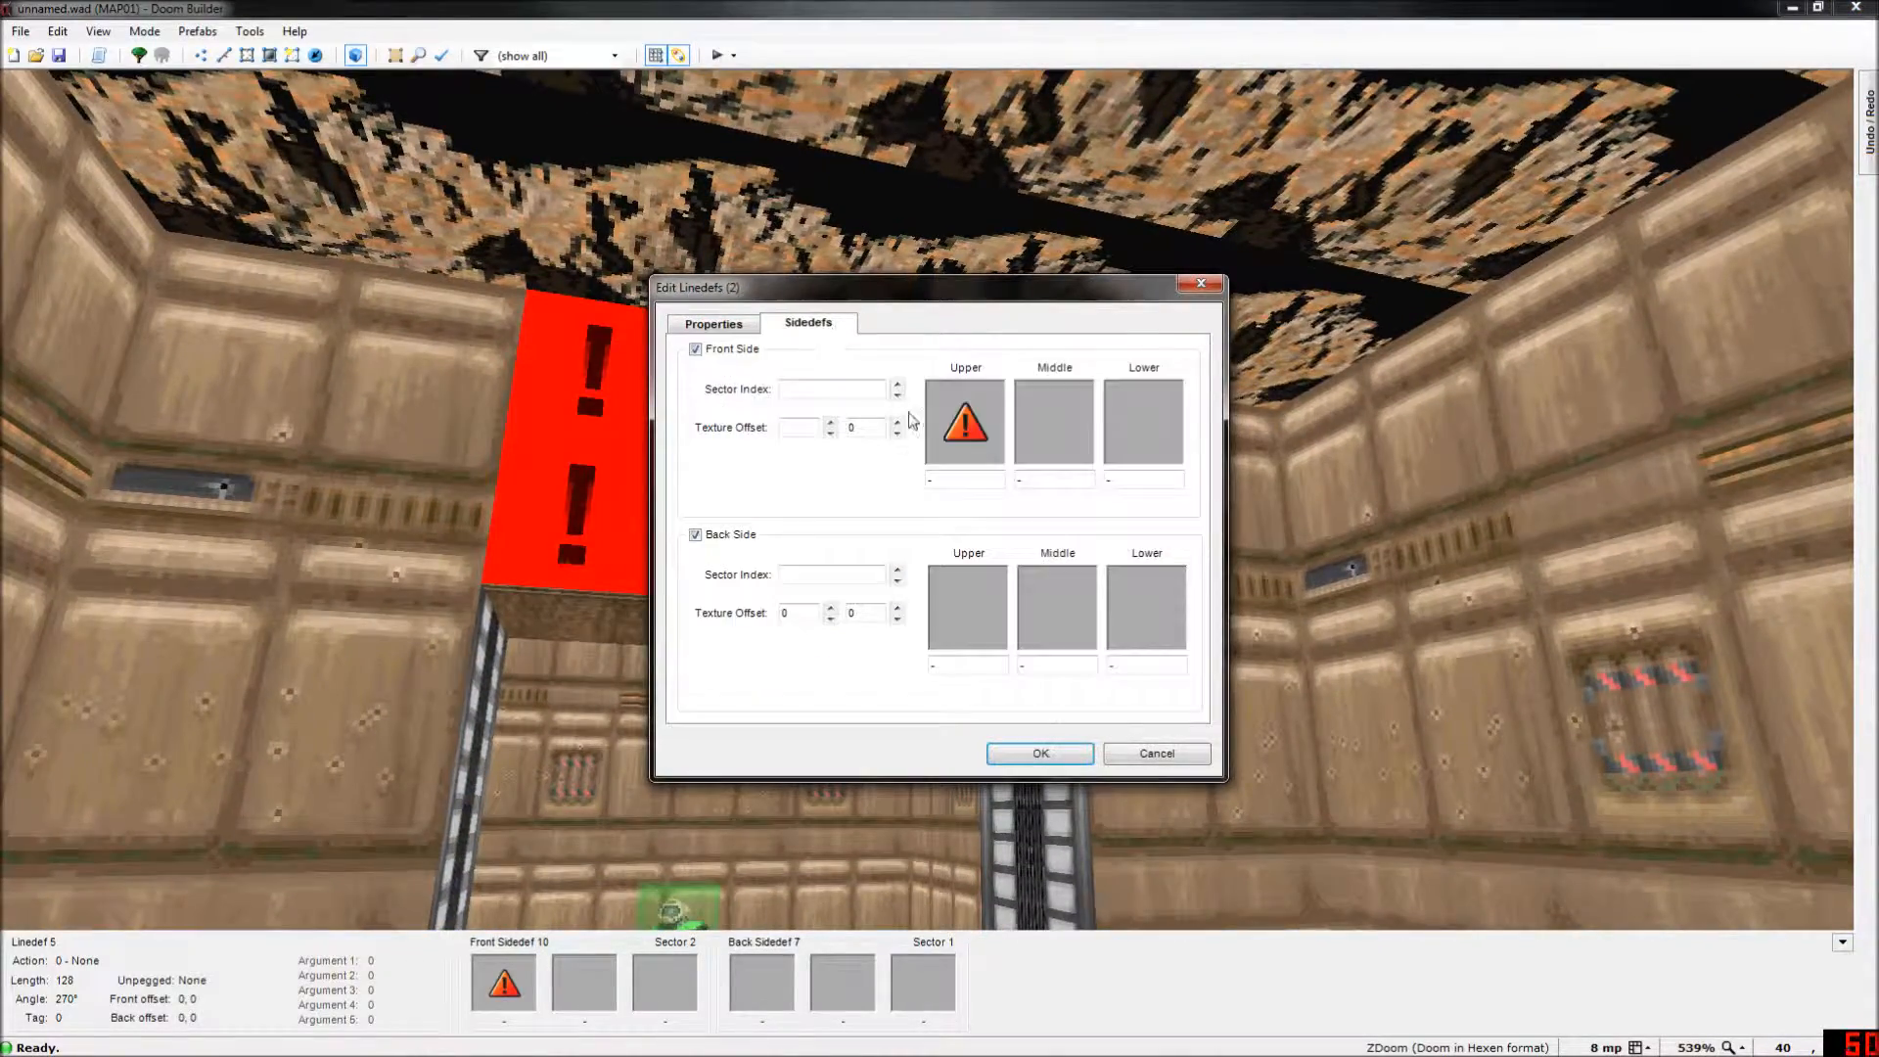
left_click(972, 422)
double_click(1254, 302)
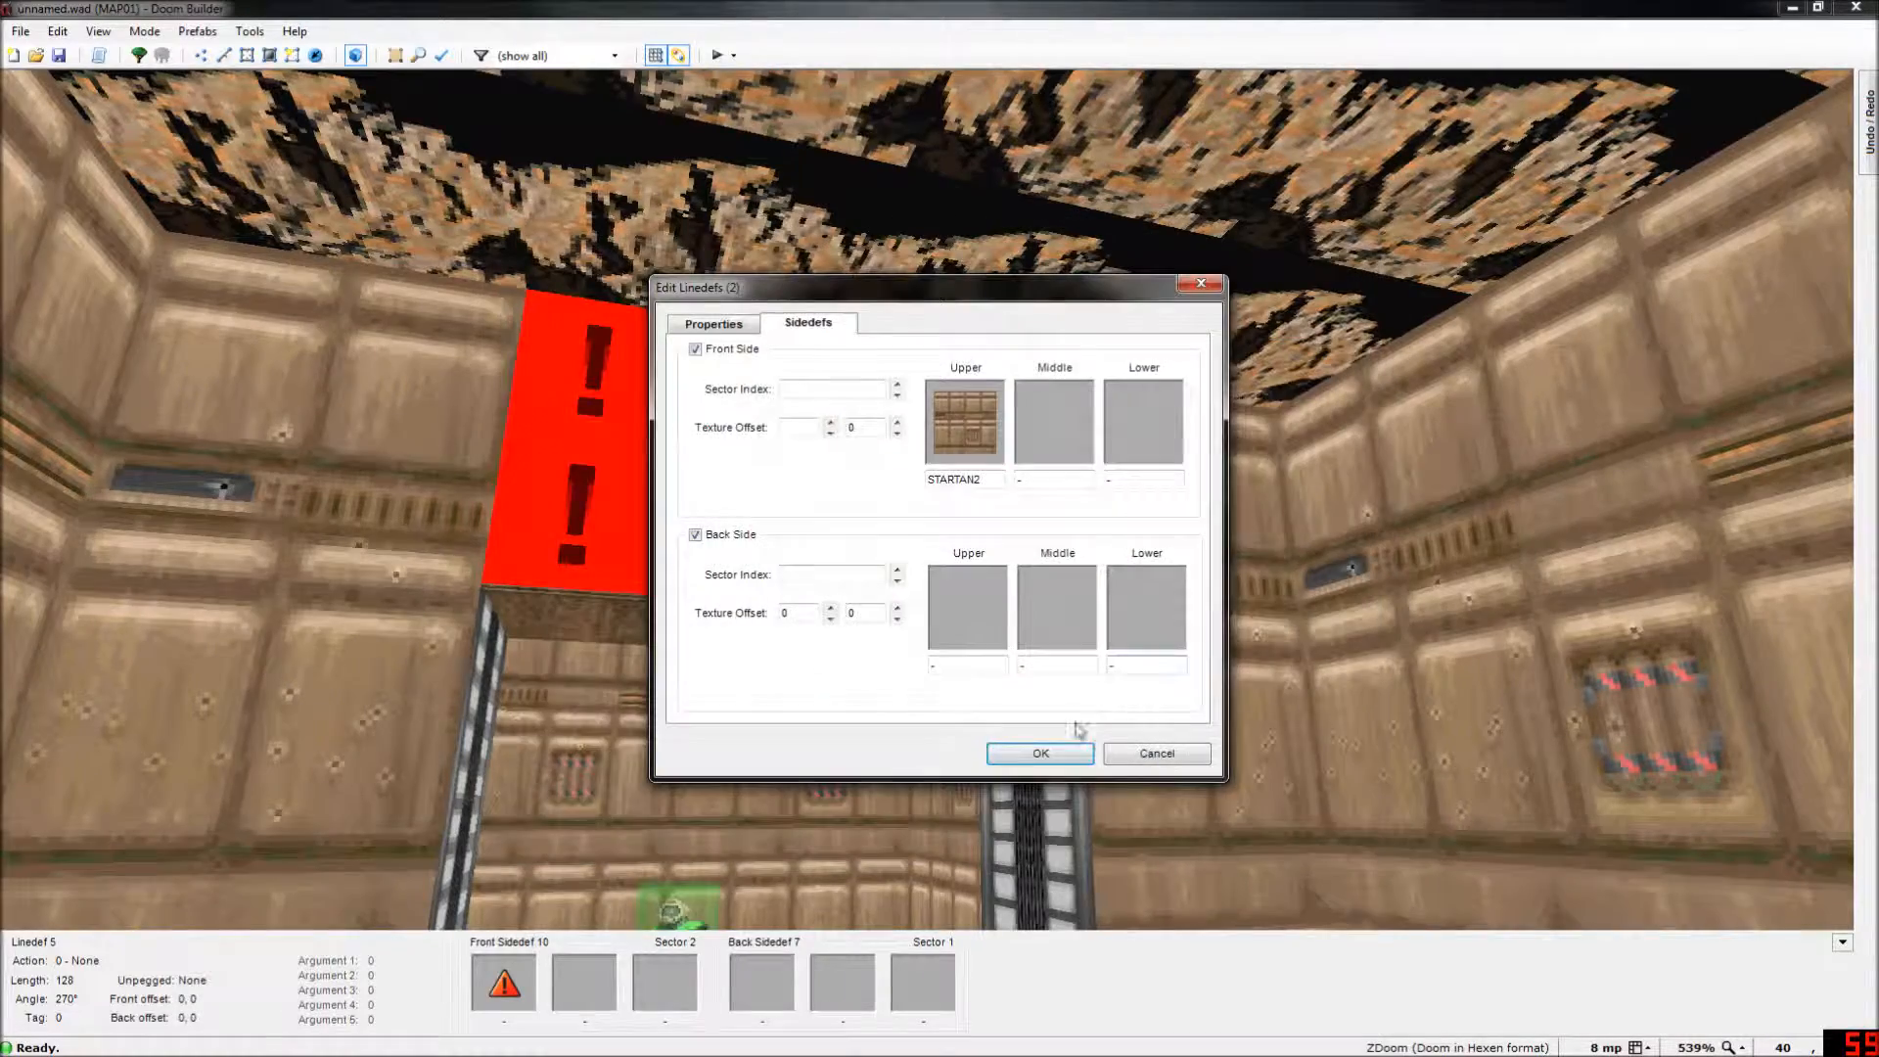
left_click(1036, 746)
Mark the walls above both openings as Upper Unpegged and align the STARTAN2 texture with its surroundings at offset 54, -2.
right_click(924, 497)
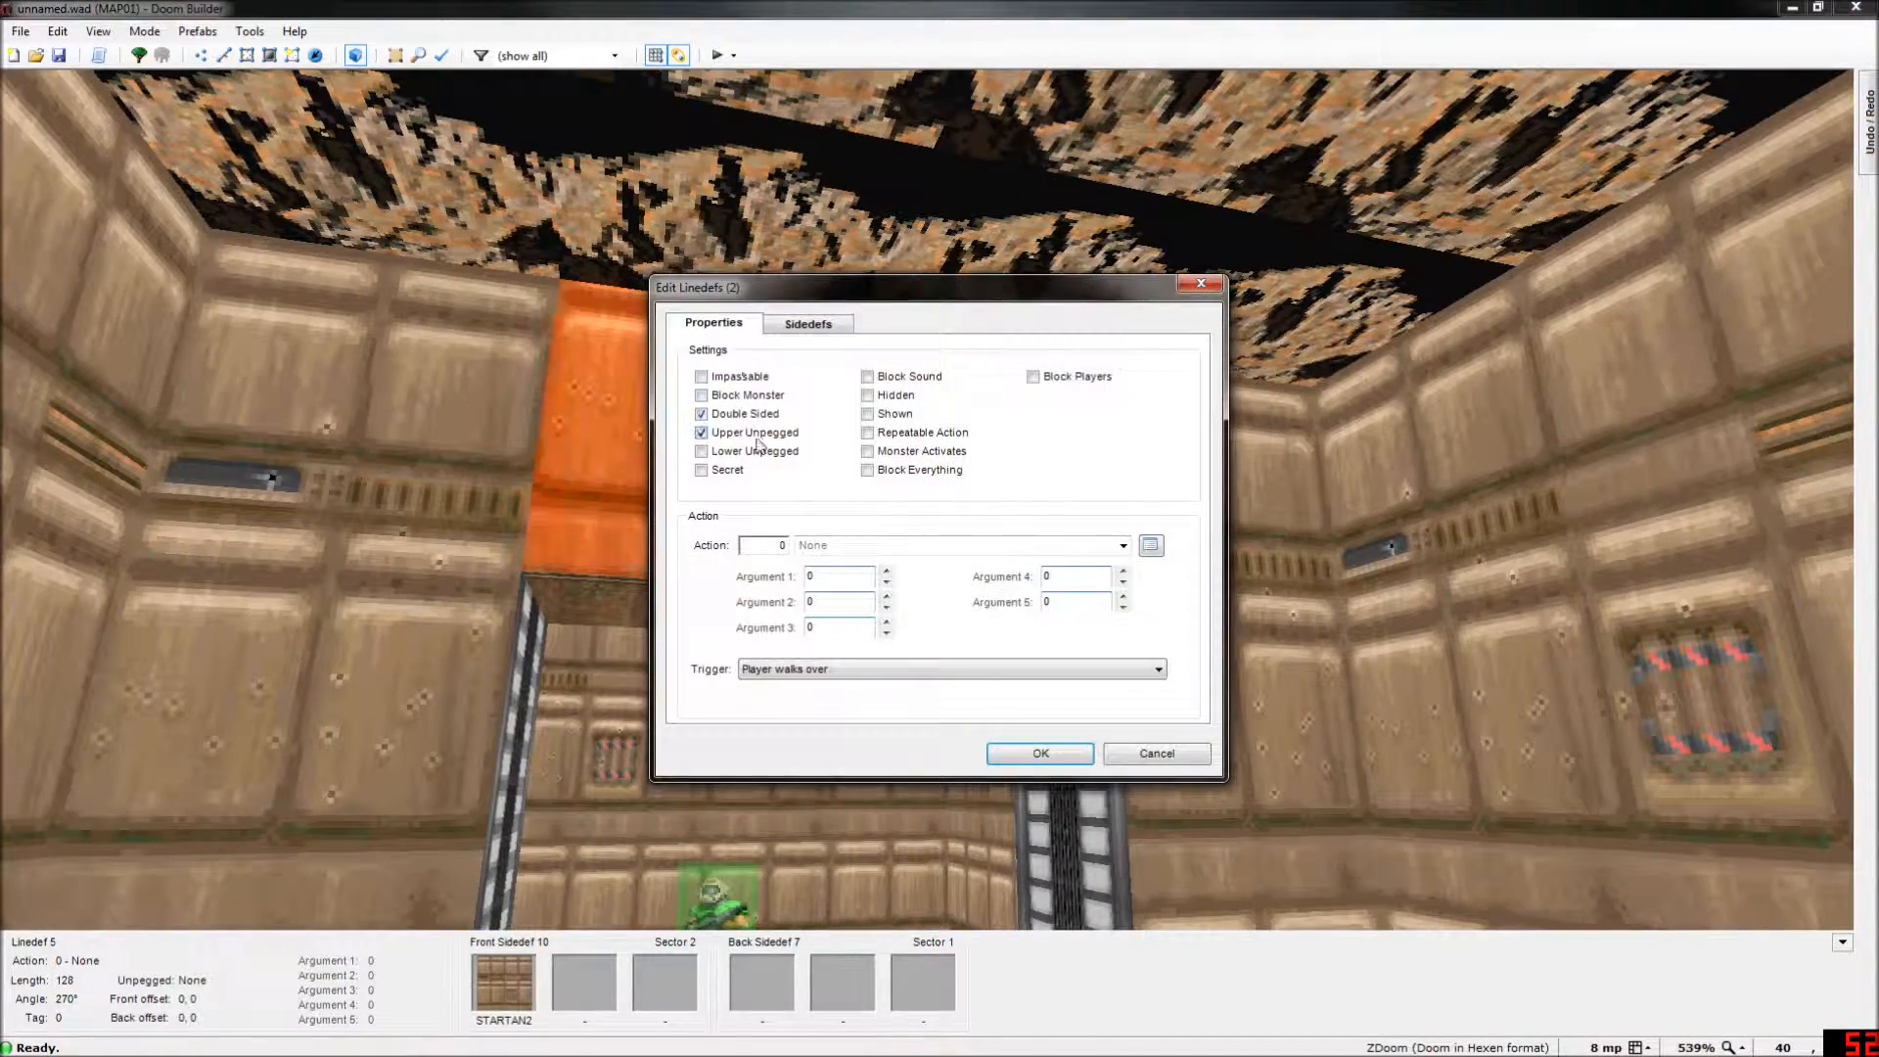
left_click(1037, 754)
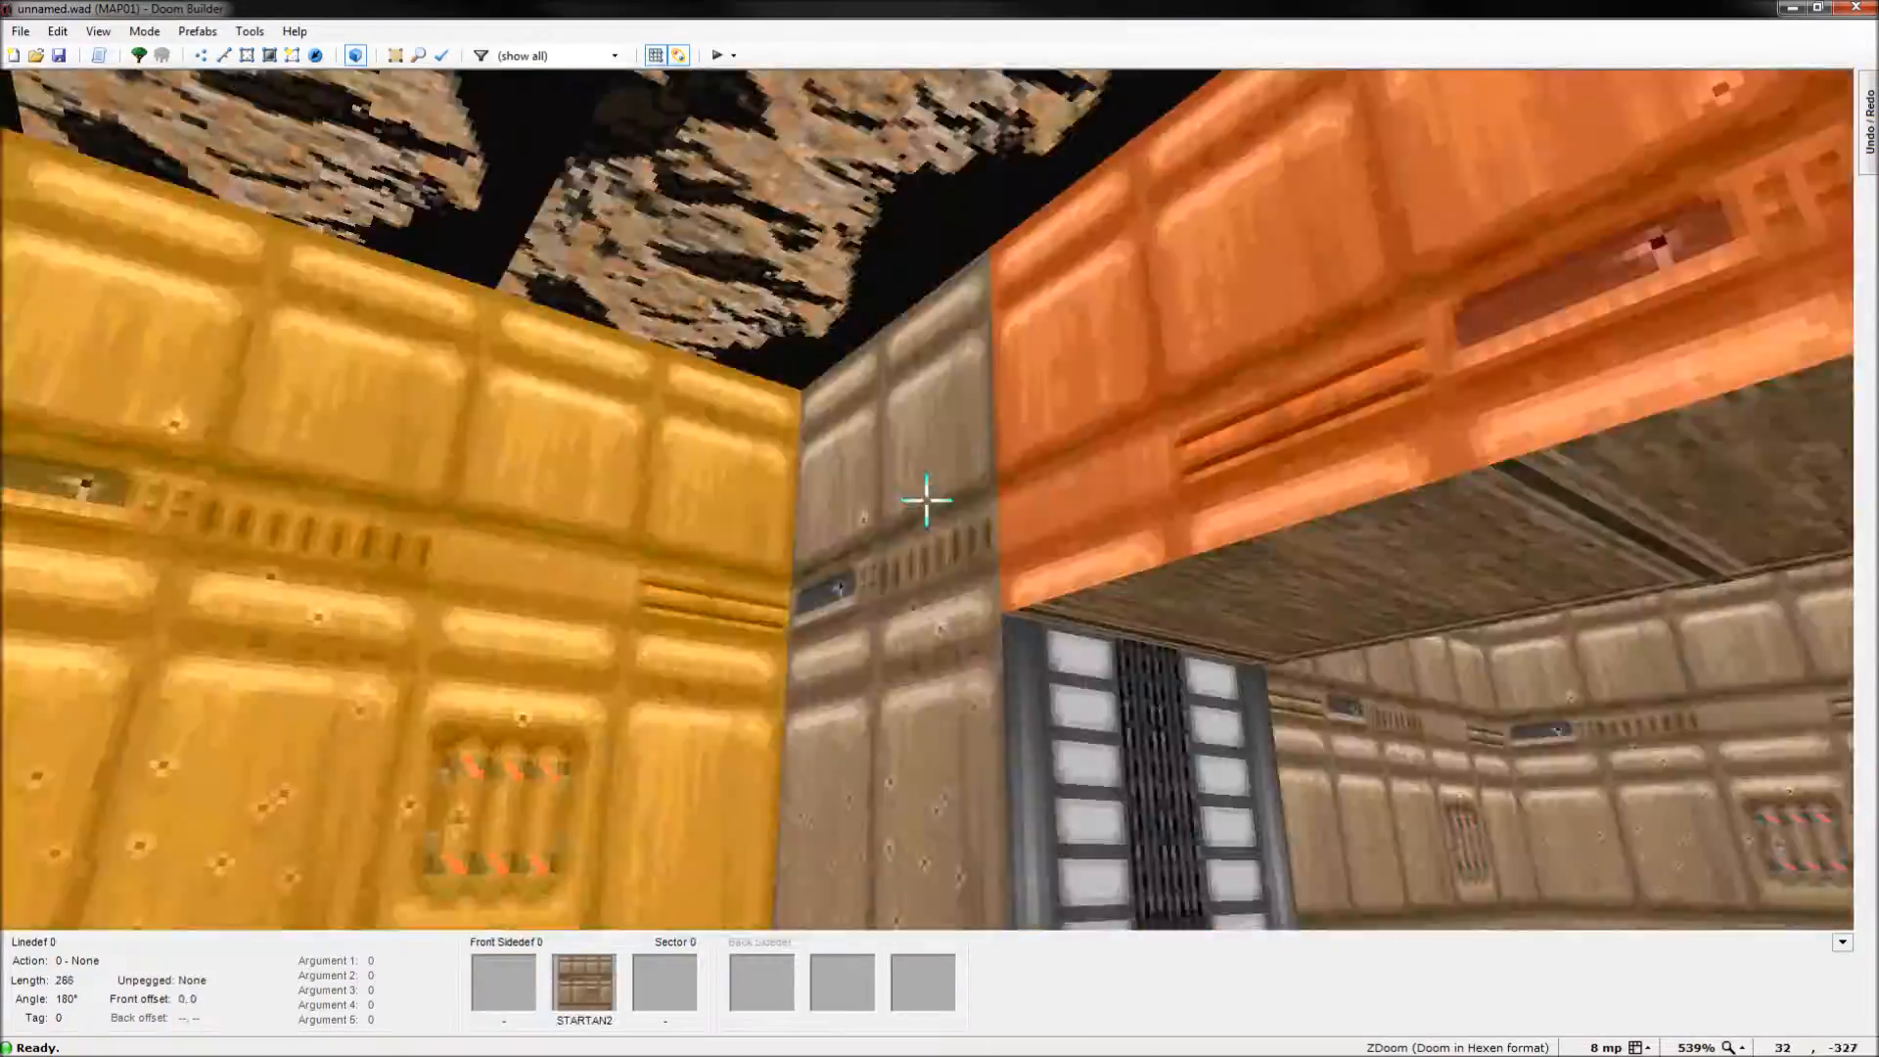
left_click_drag(926, 500, 926, 500)
left_click(926, 500)
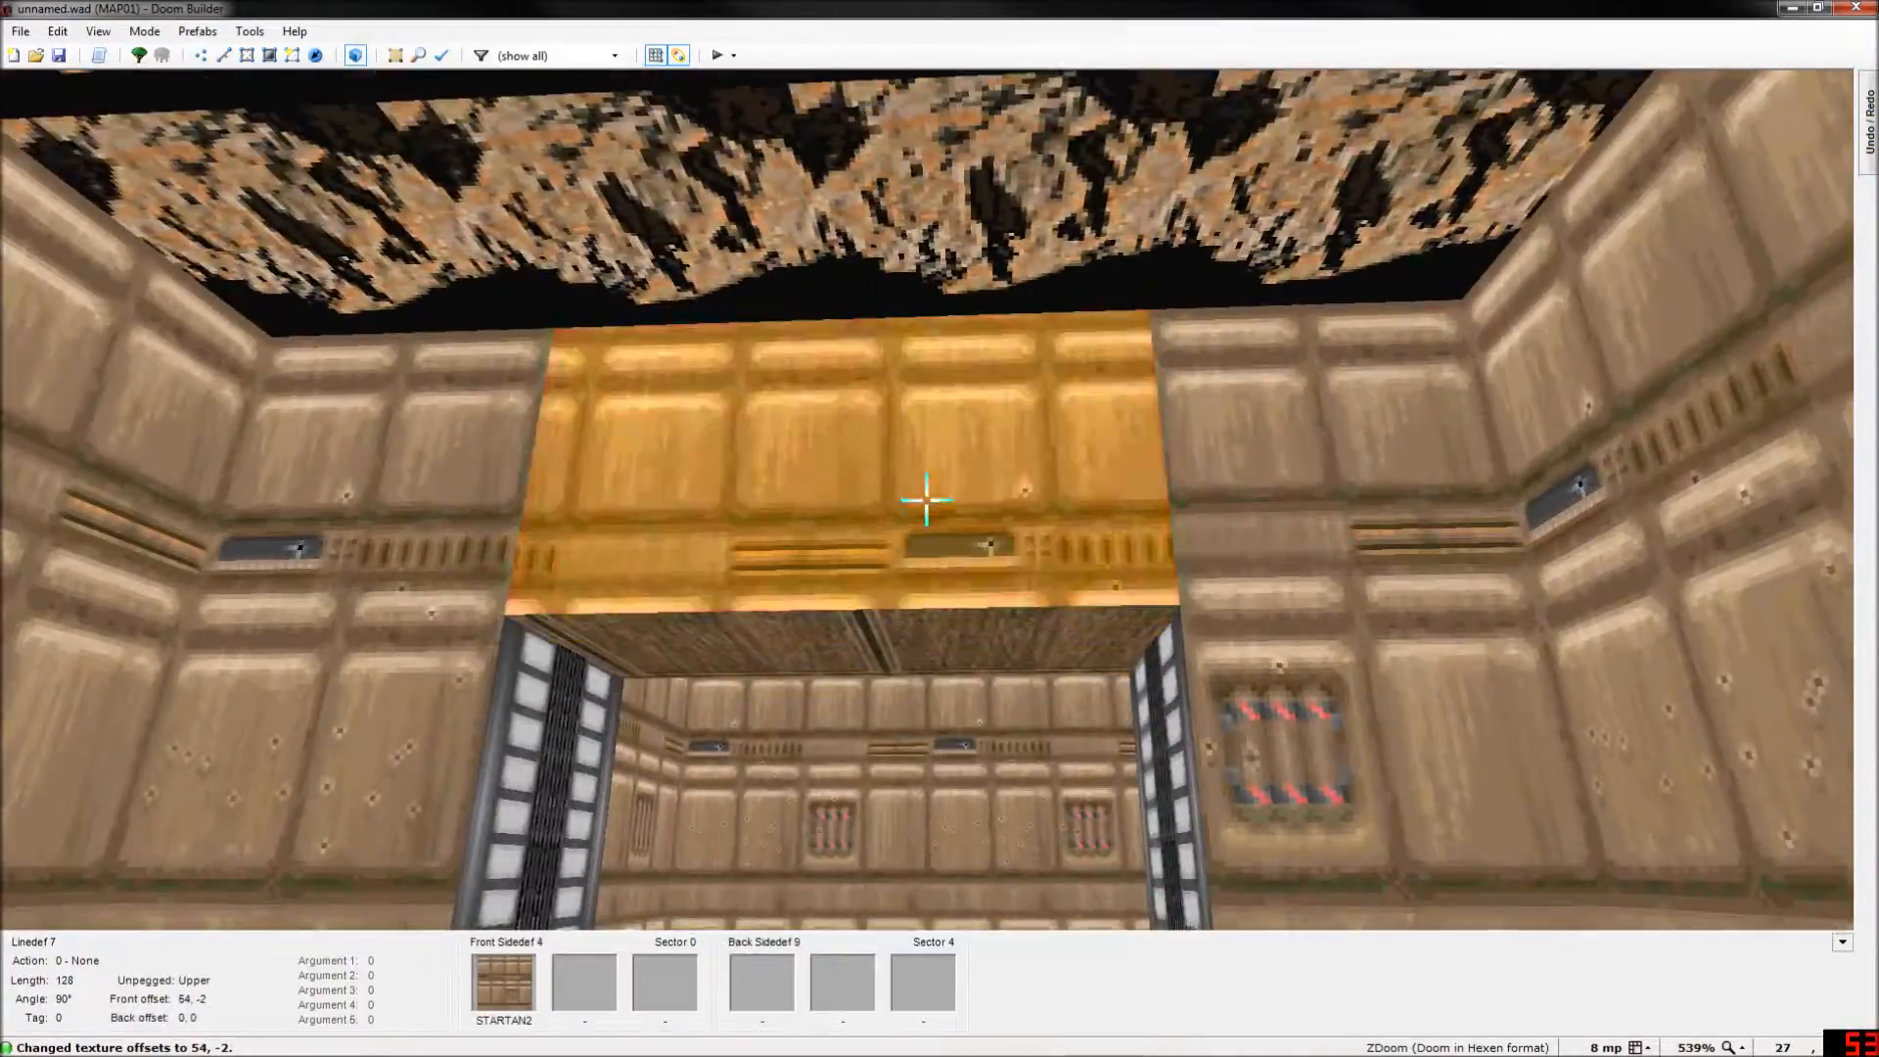
Try to select the floors of the two 16-deep sectors flanking the door sector.
key("e")
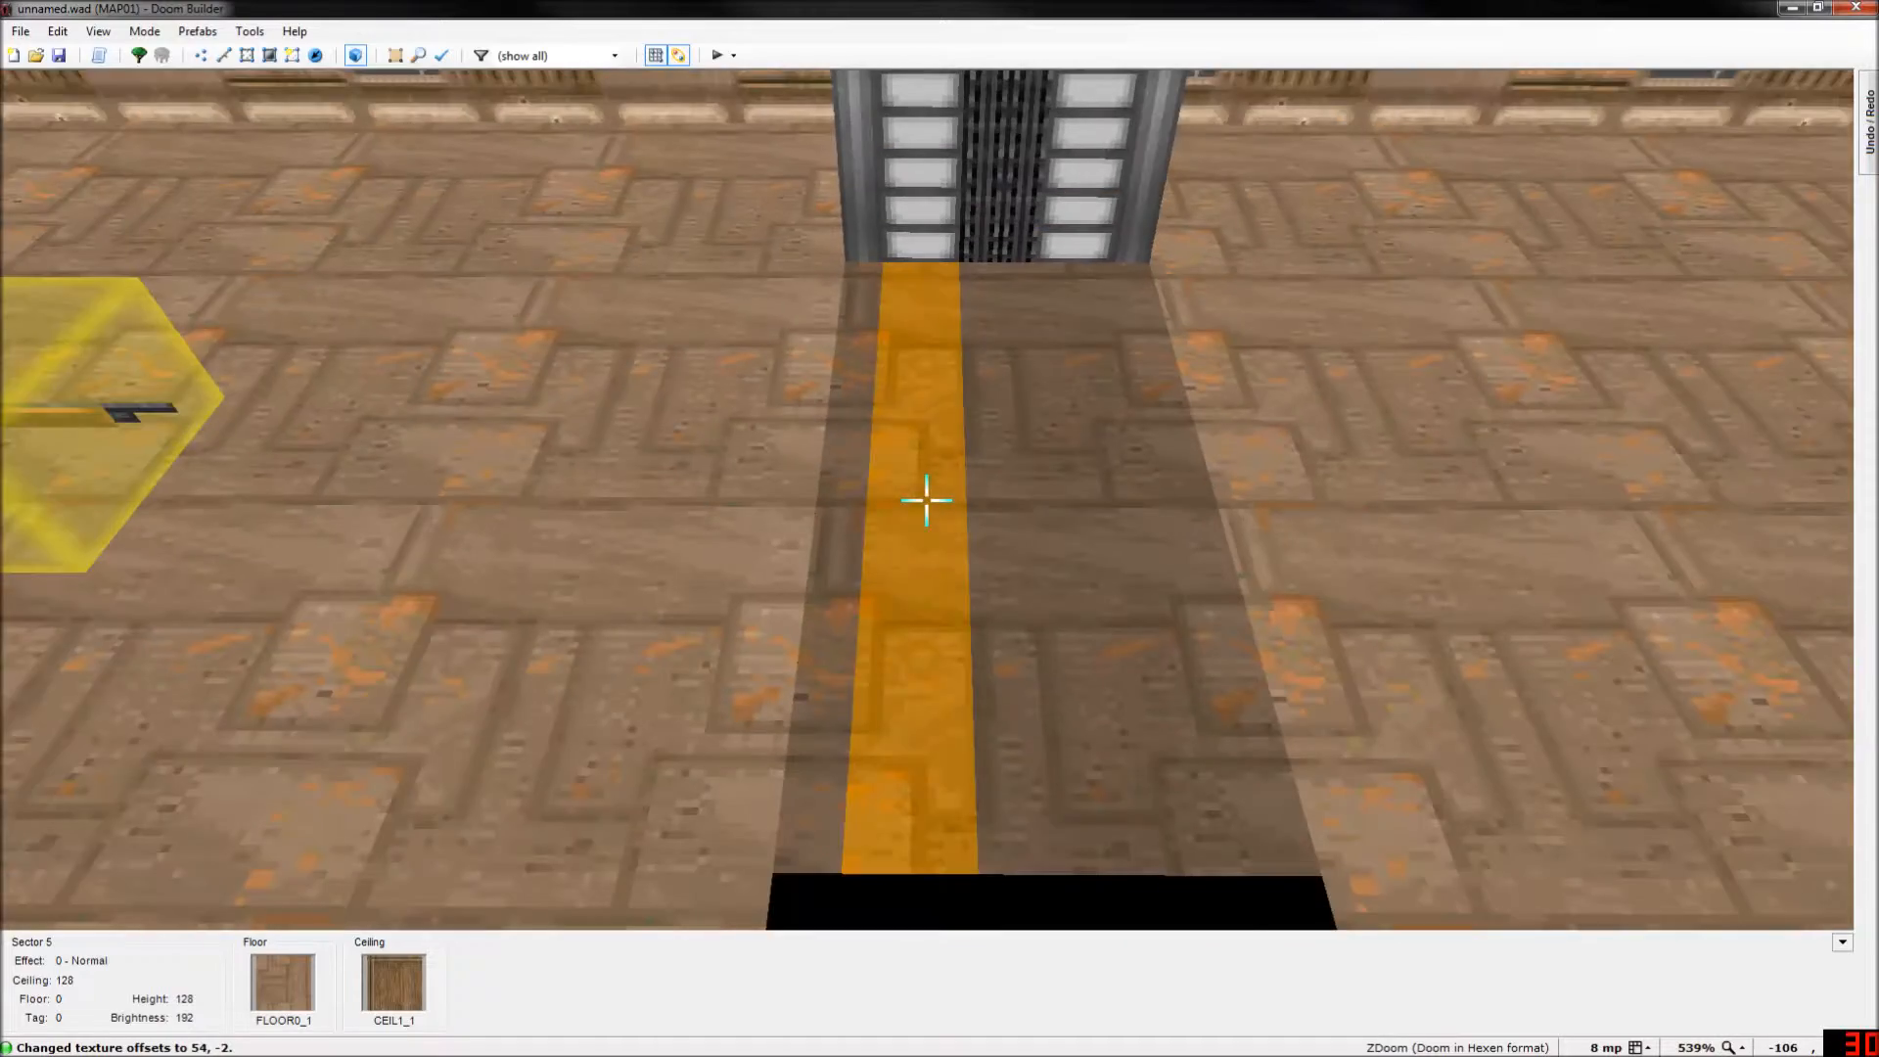
left_click(926, 500)
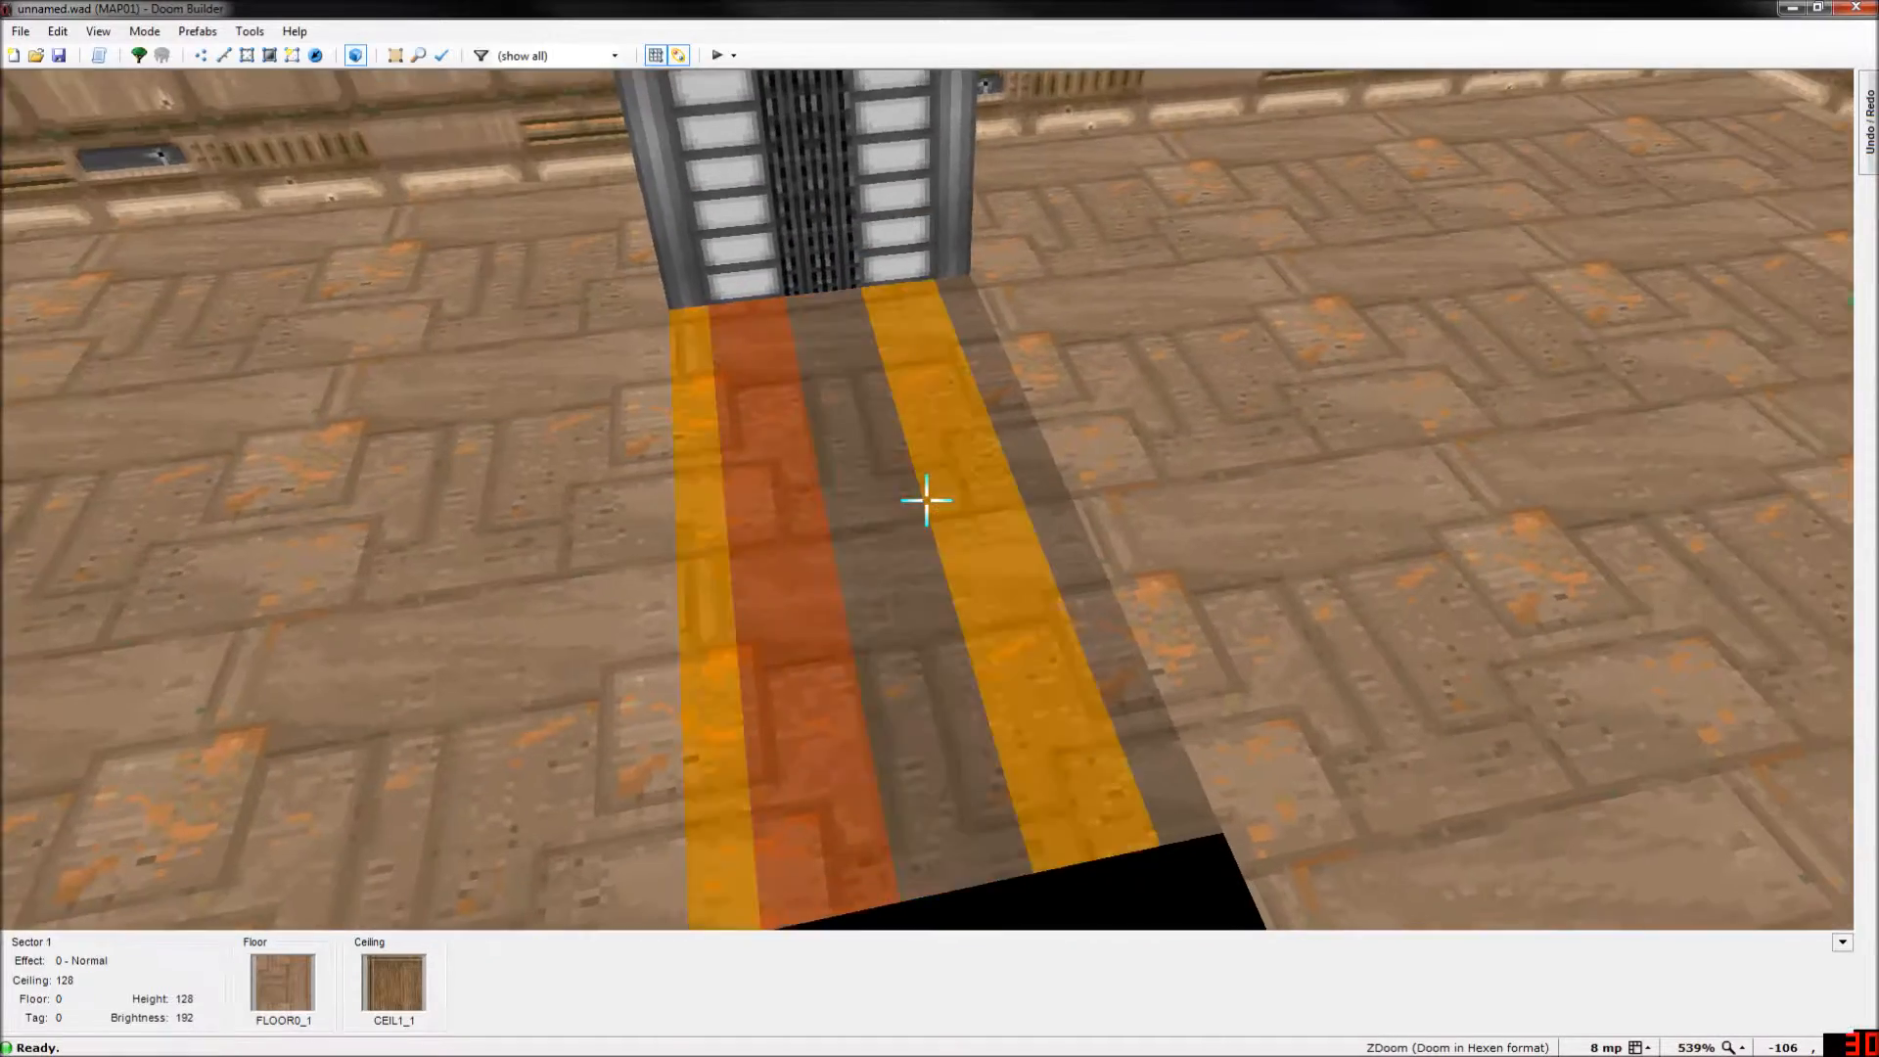
left_click(925, 500)
left_click(925, 500)
left_click(926, 500)
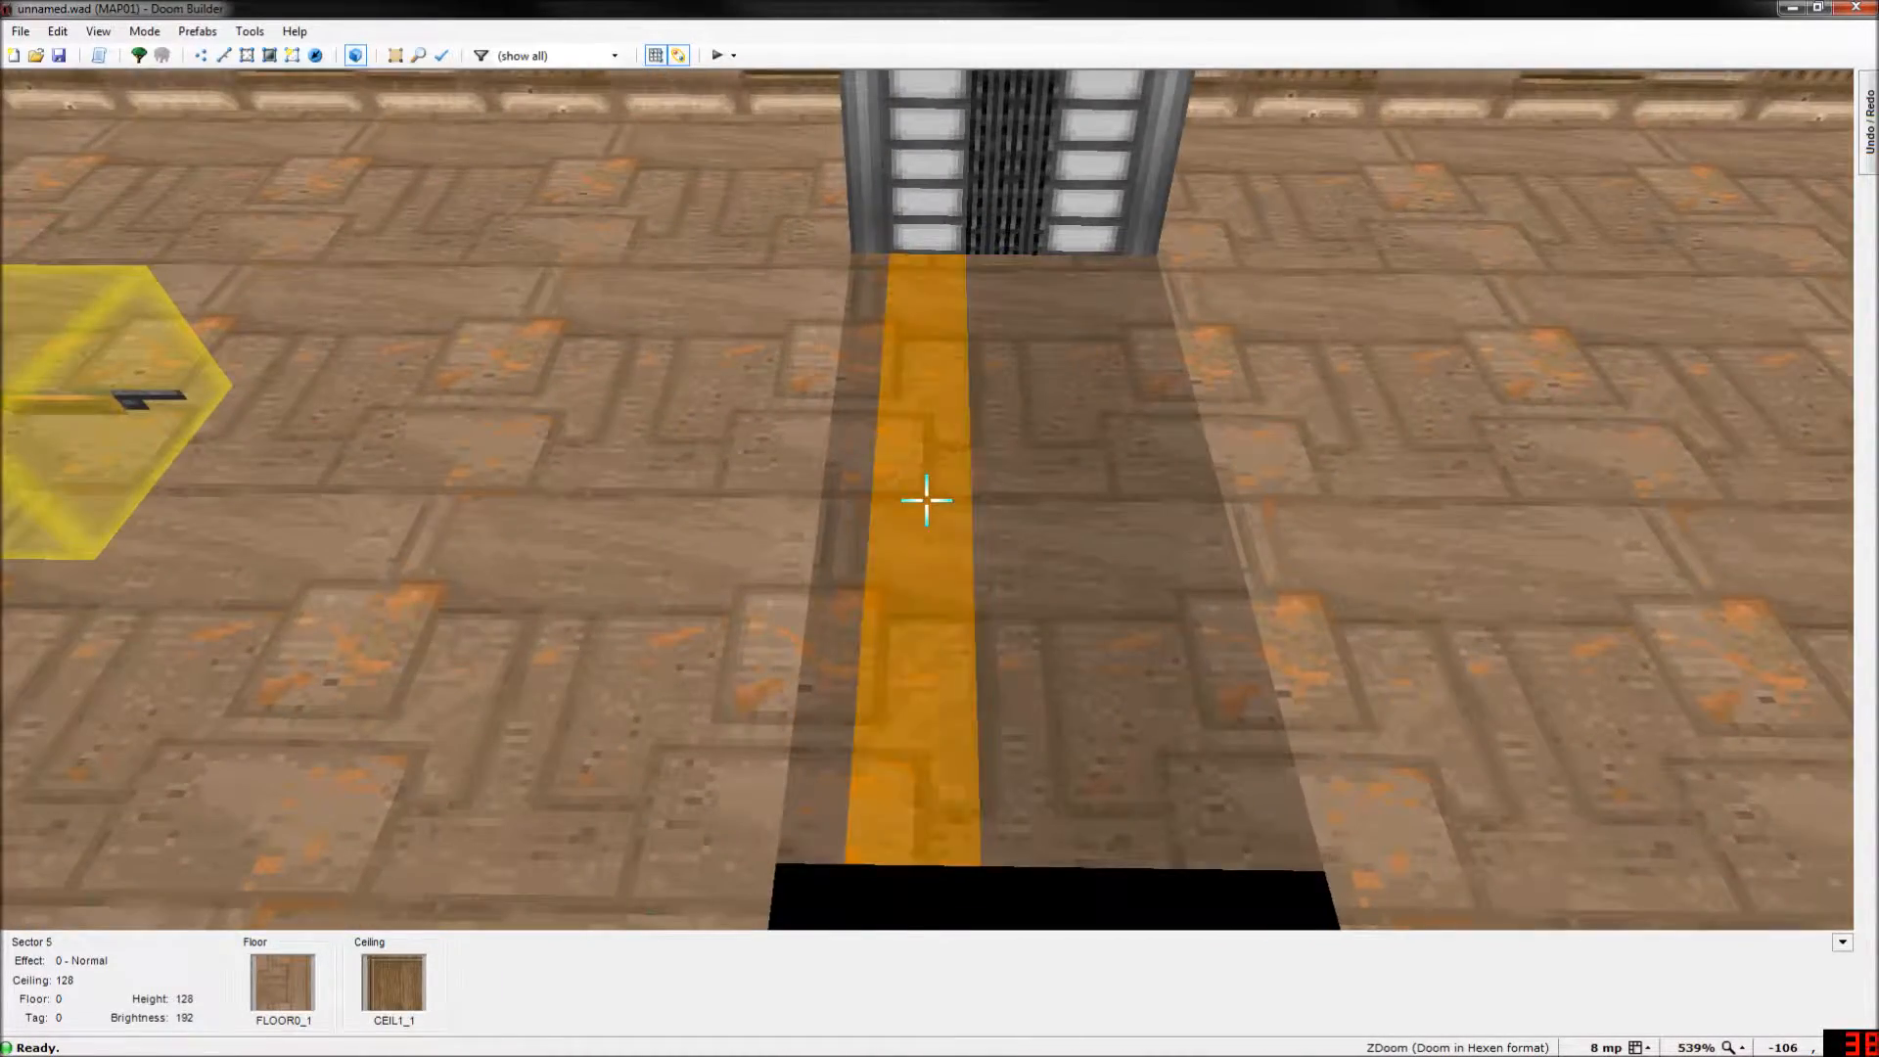
In the 2D map, use Make Sectors mode to make the 16-deep strip beside the door sector its own sector.
key("w")
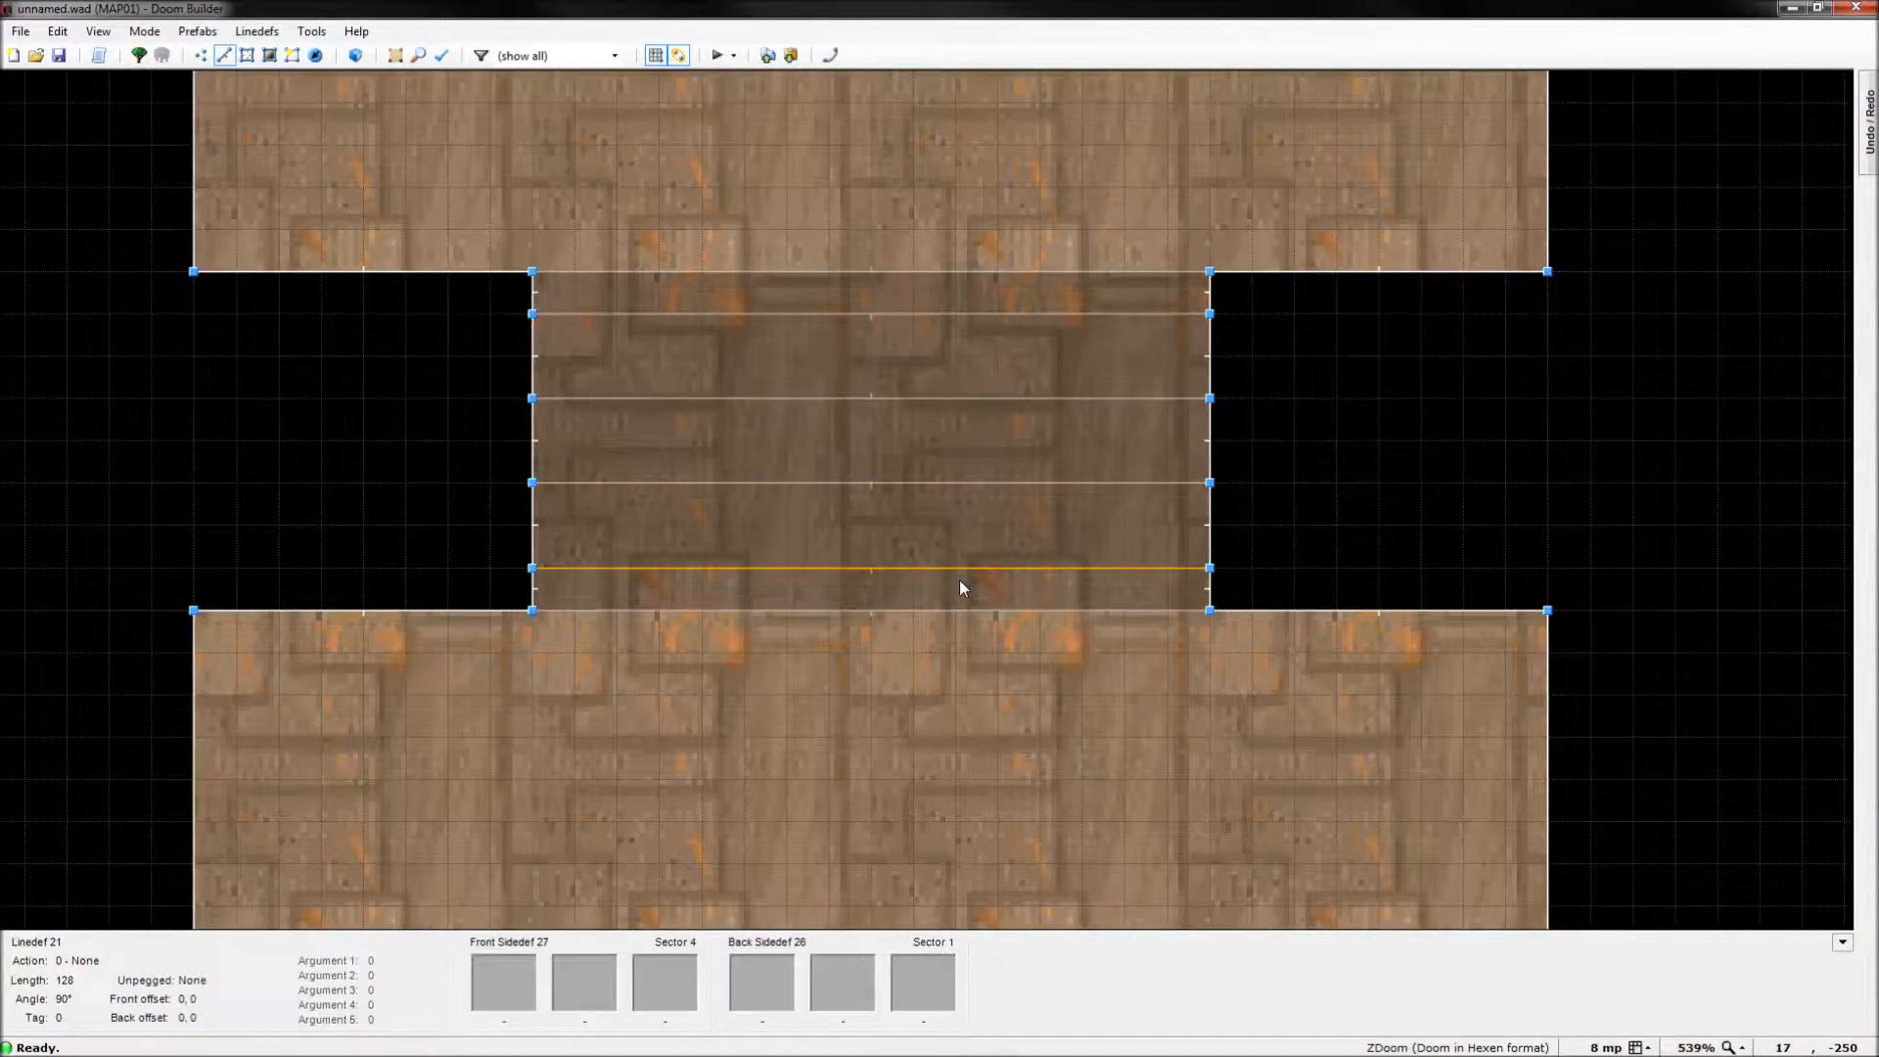
key("s")
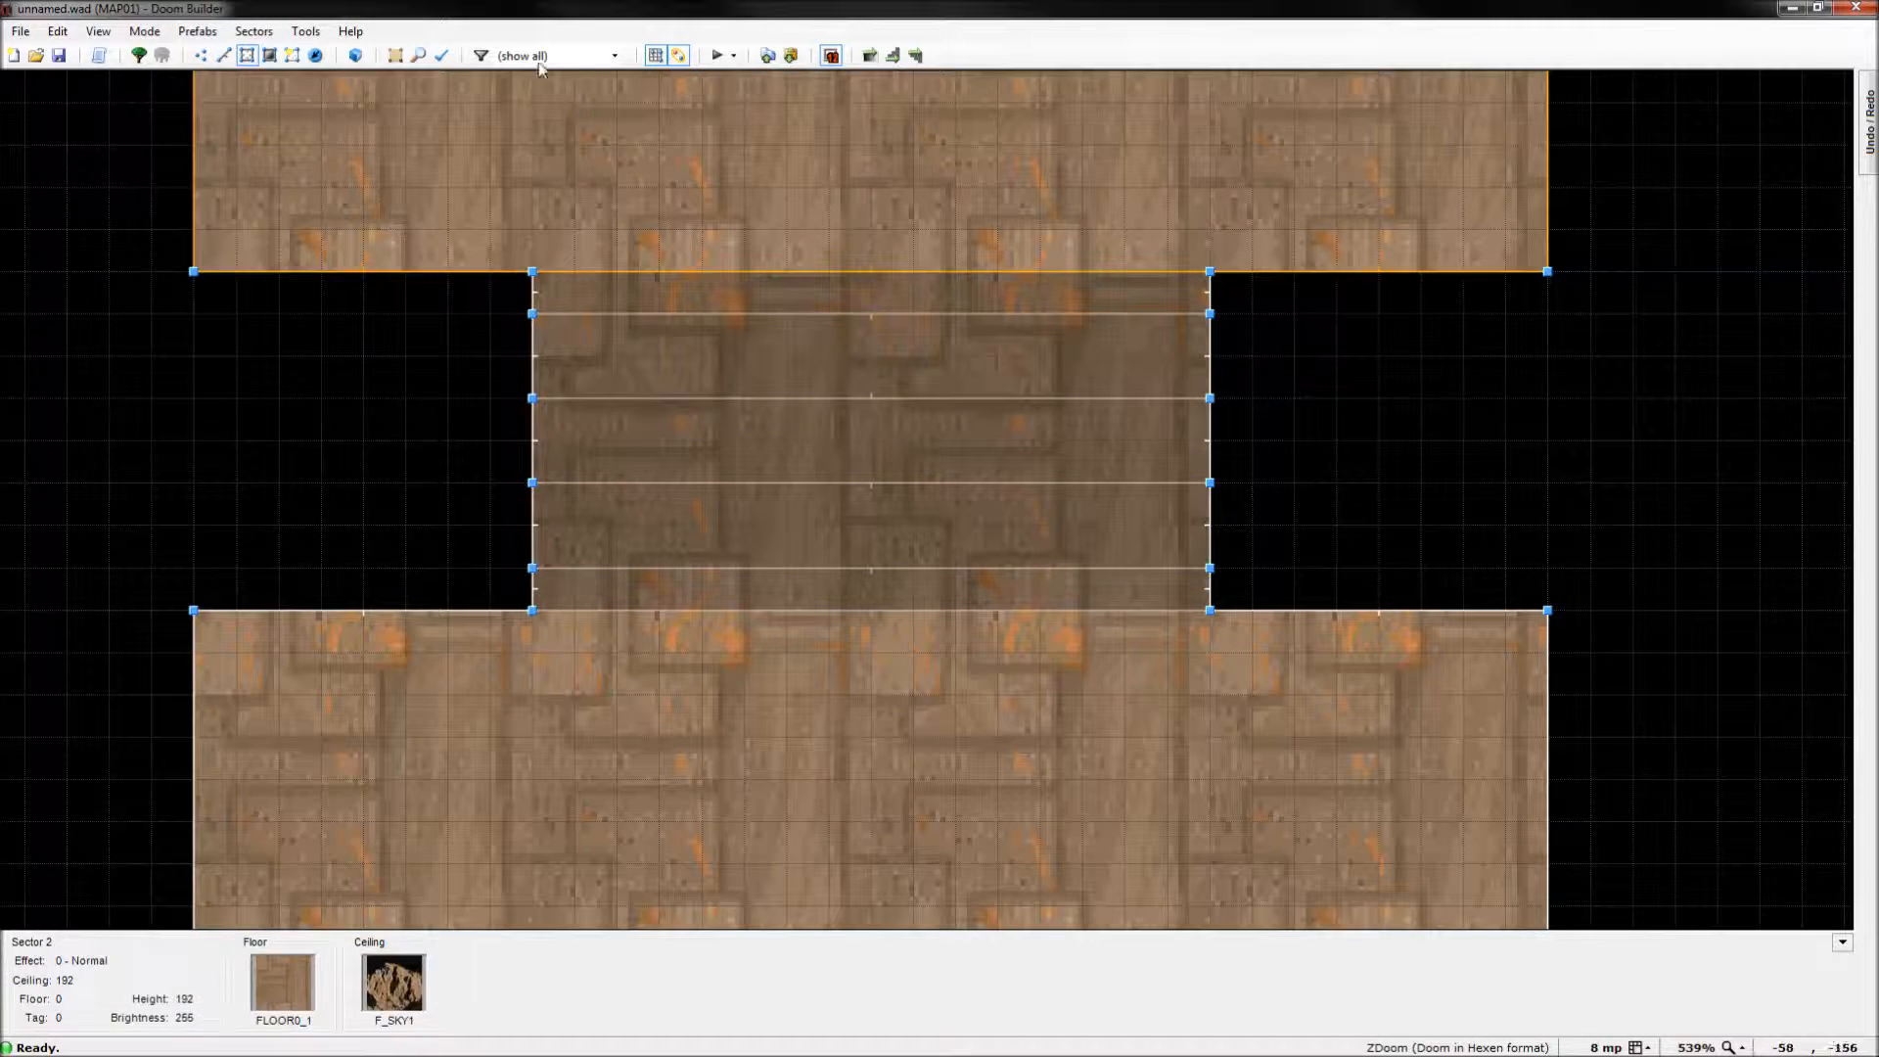
left_click(257, 32)
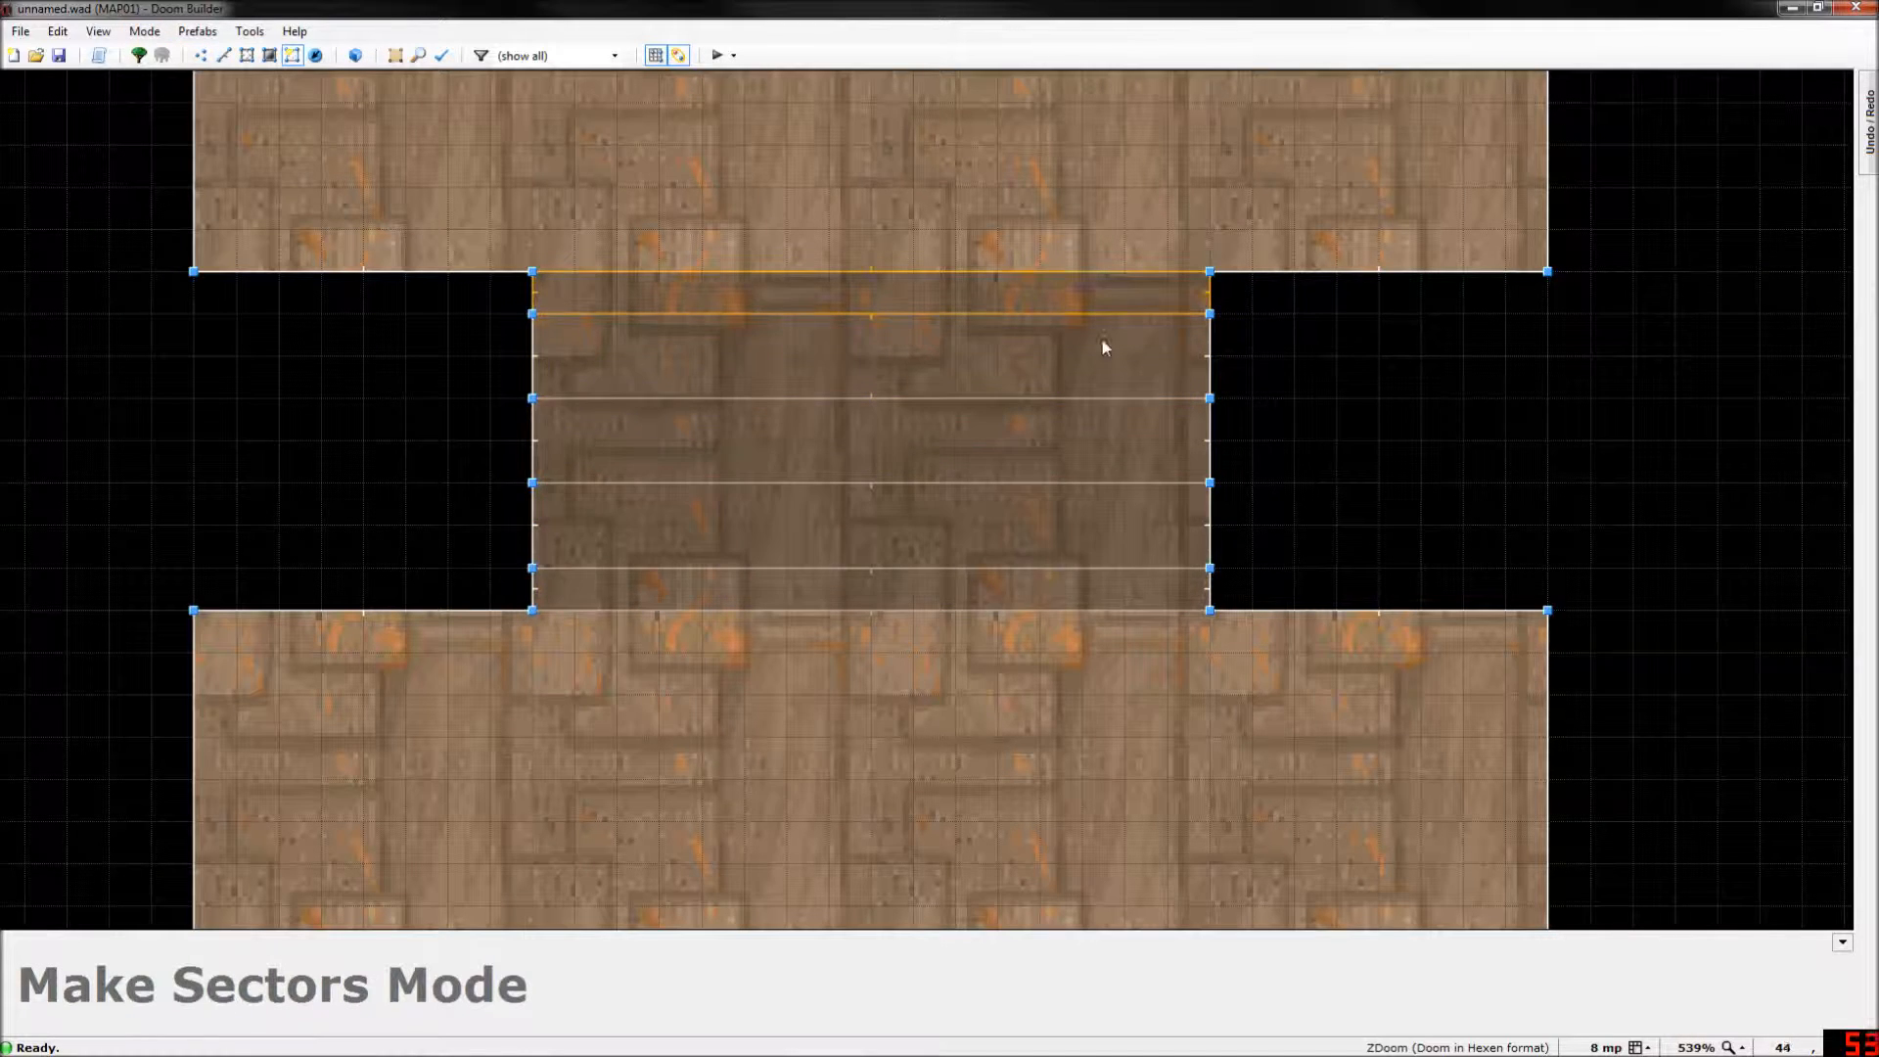
In the 3D view, set the brightness of the two 16-deep sectors flanking the door sector to 255 and deselect them.
key("w")
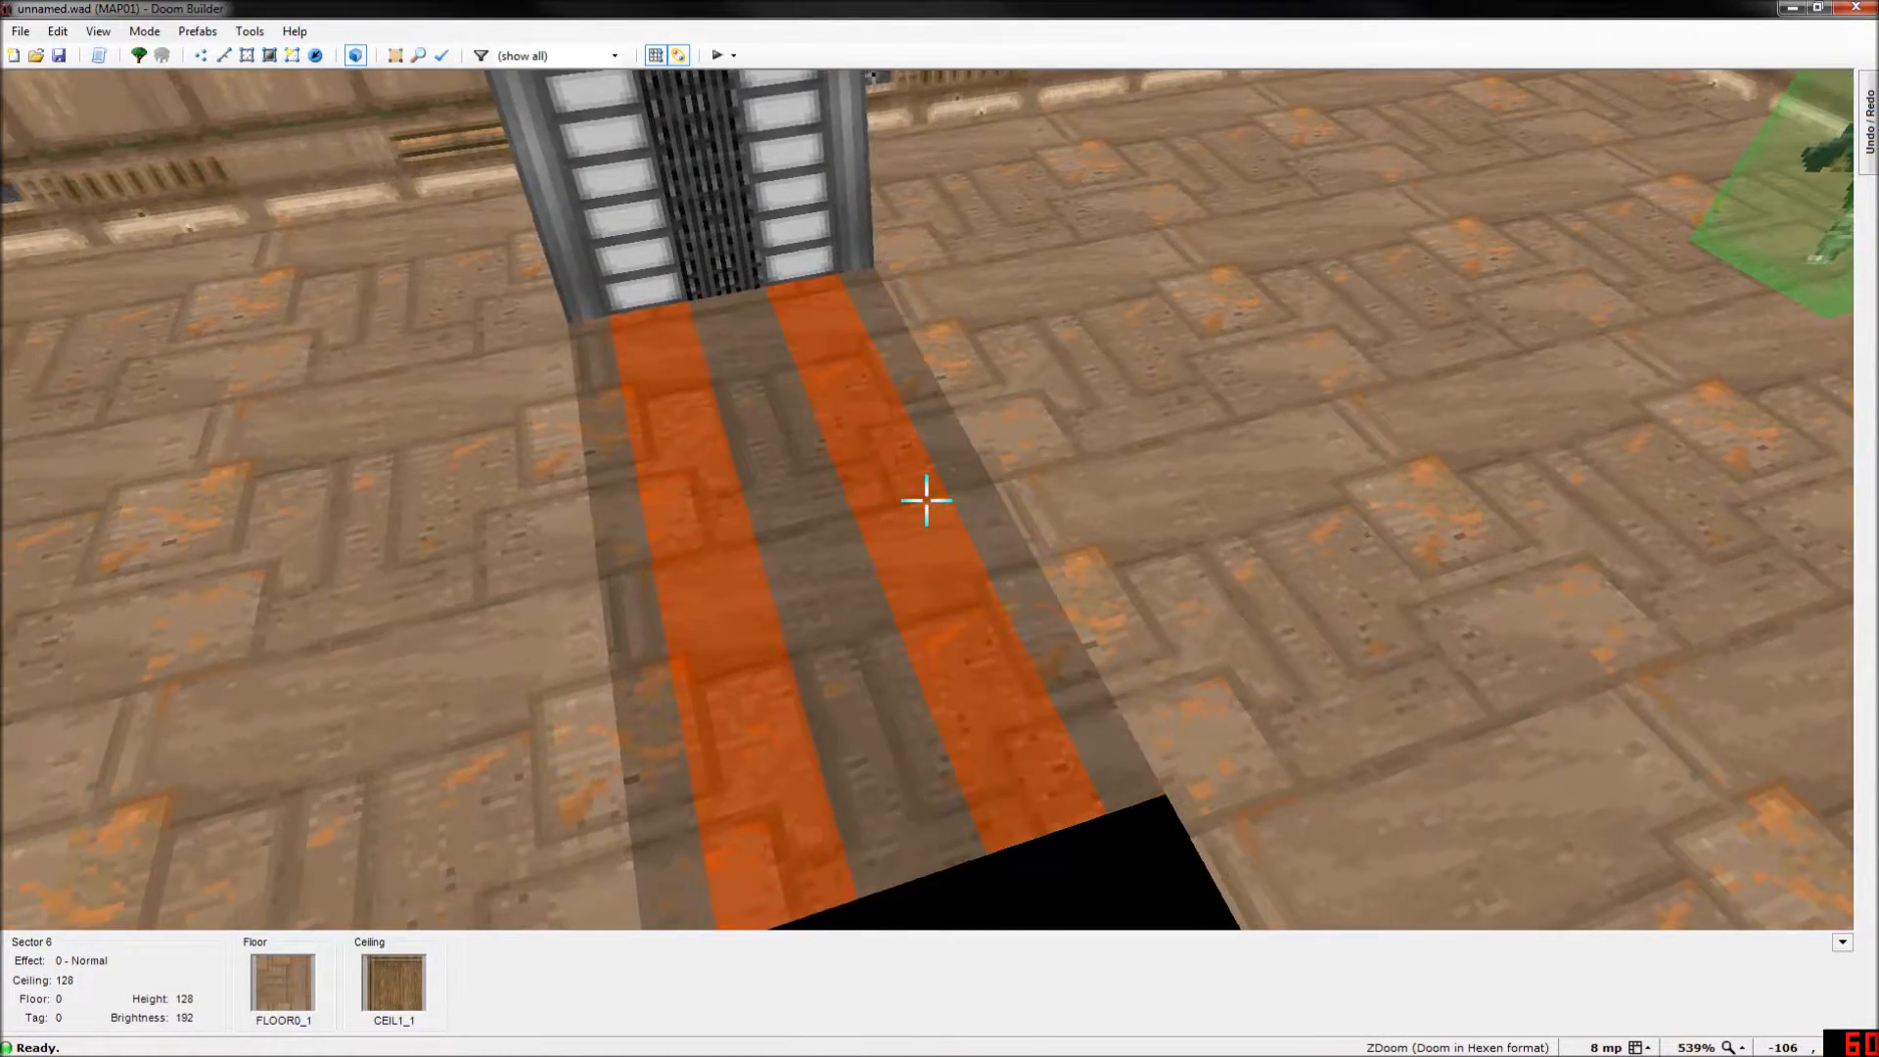
right_click(925, 501)
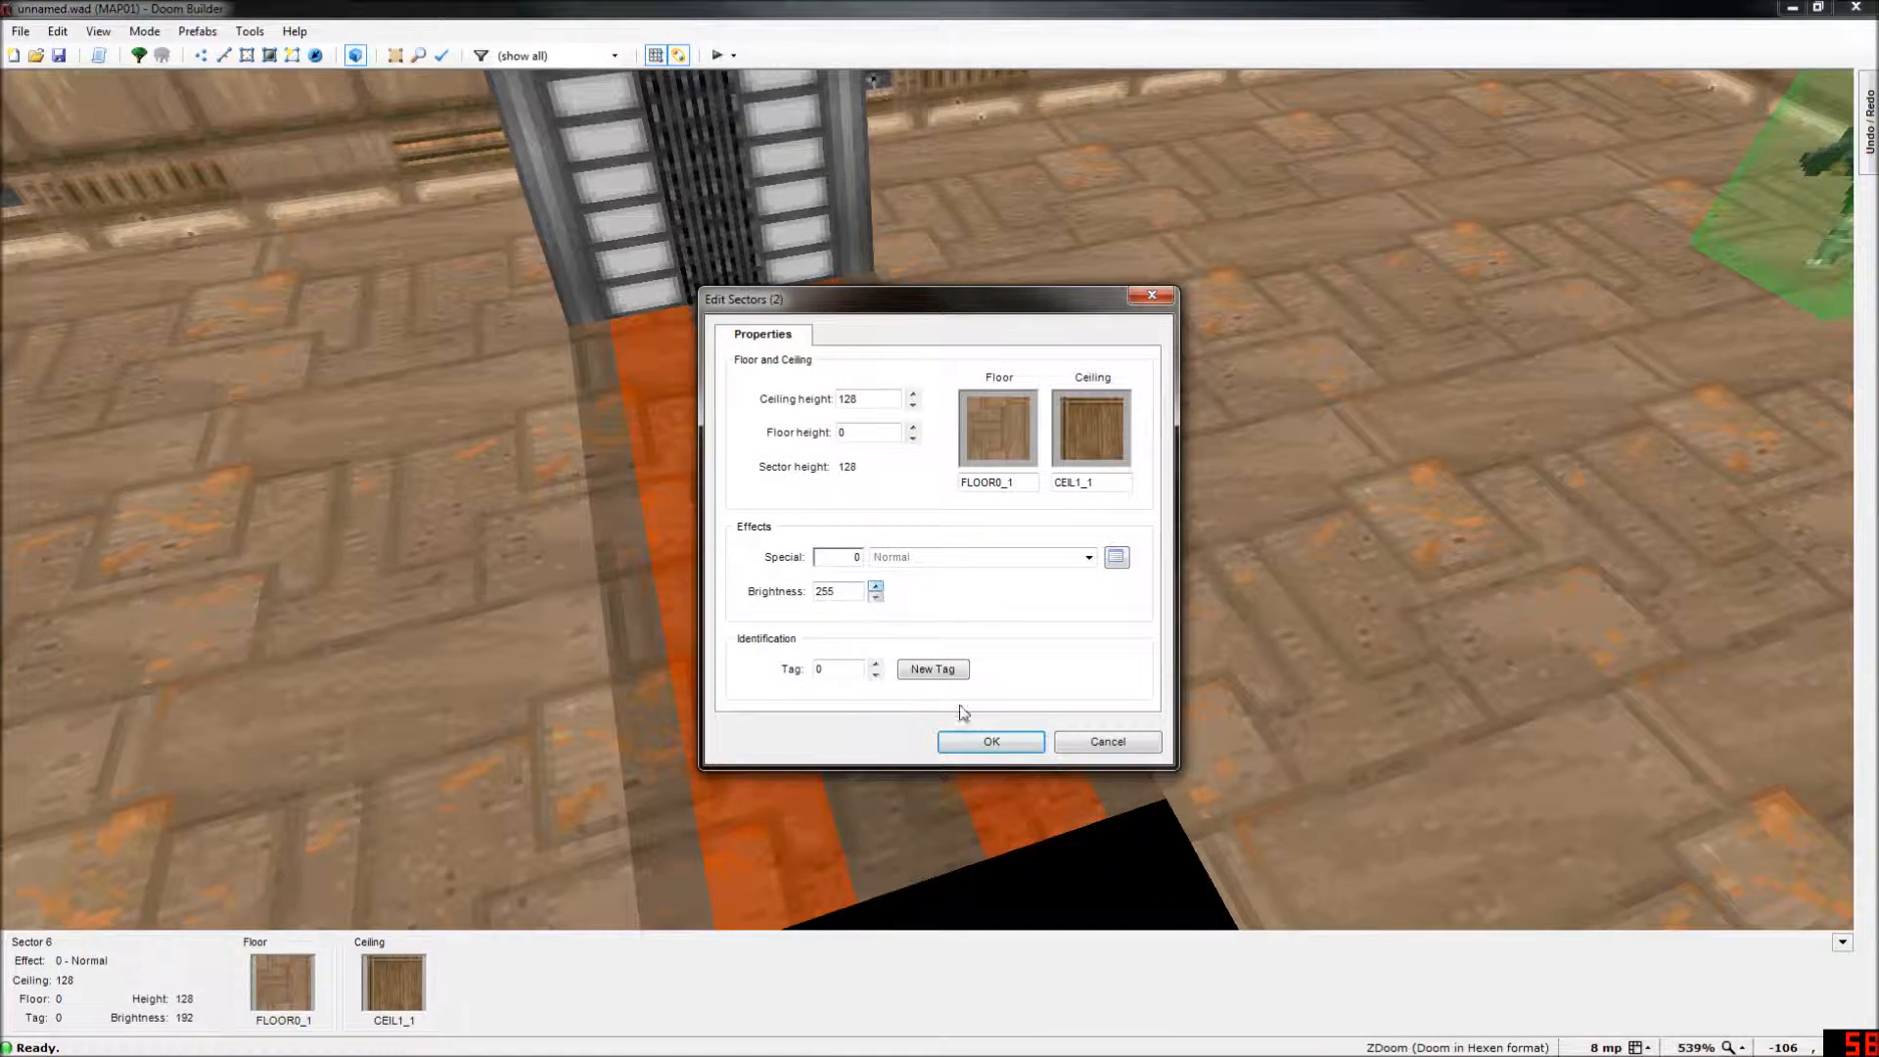
left_click(990, 740)
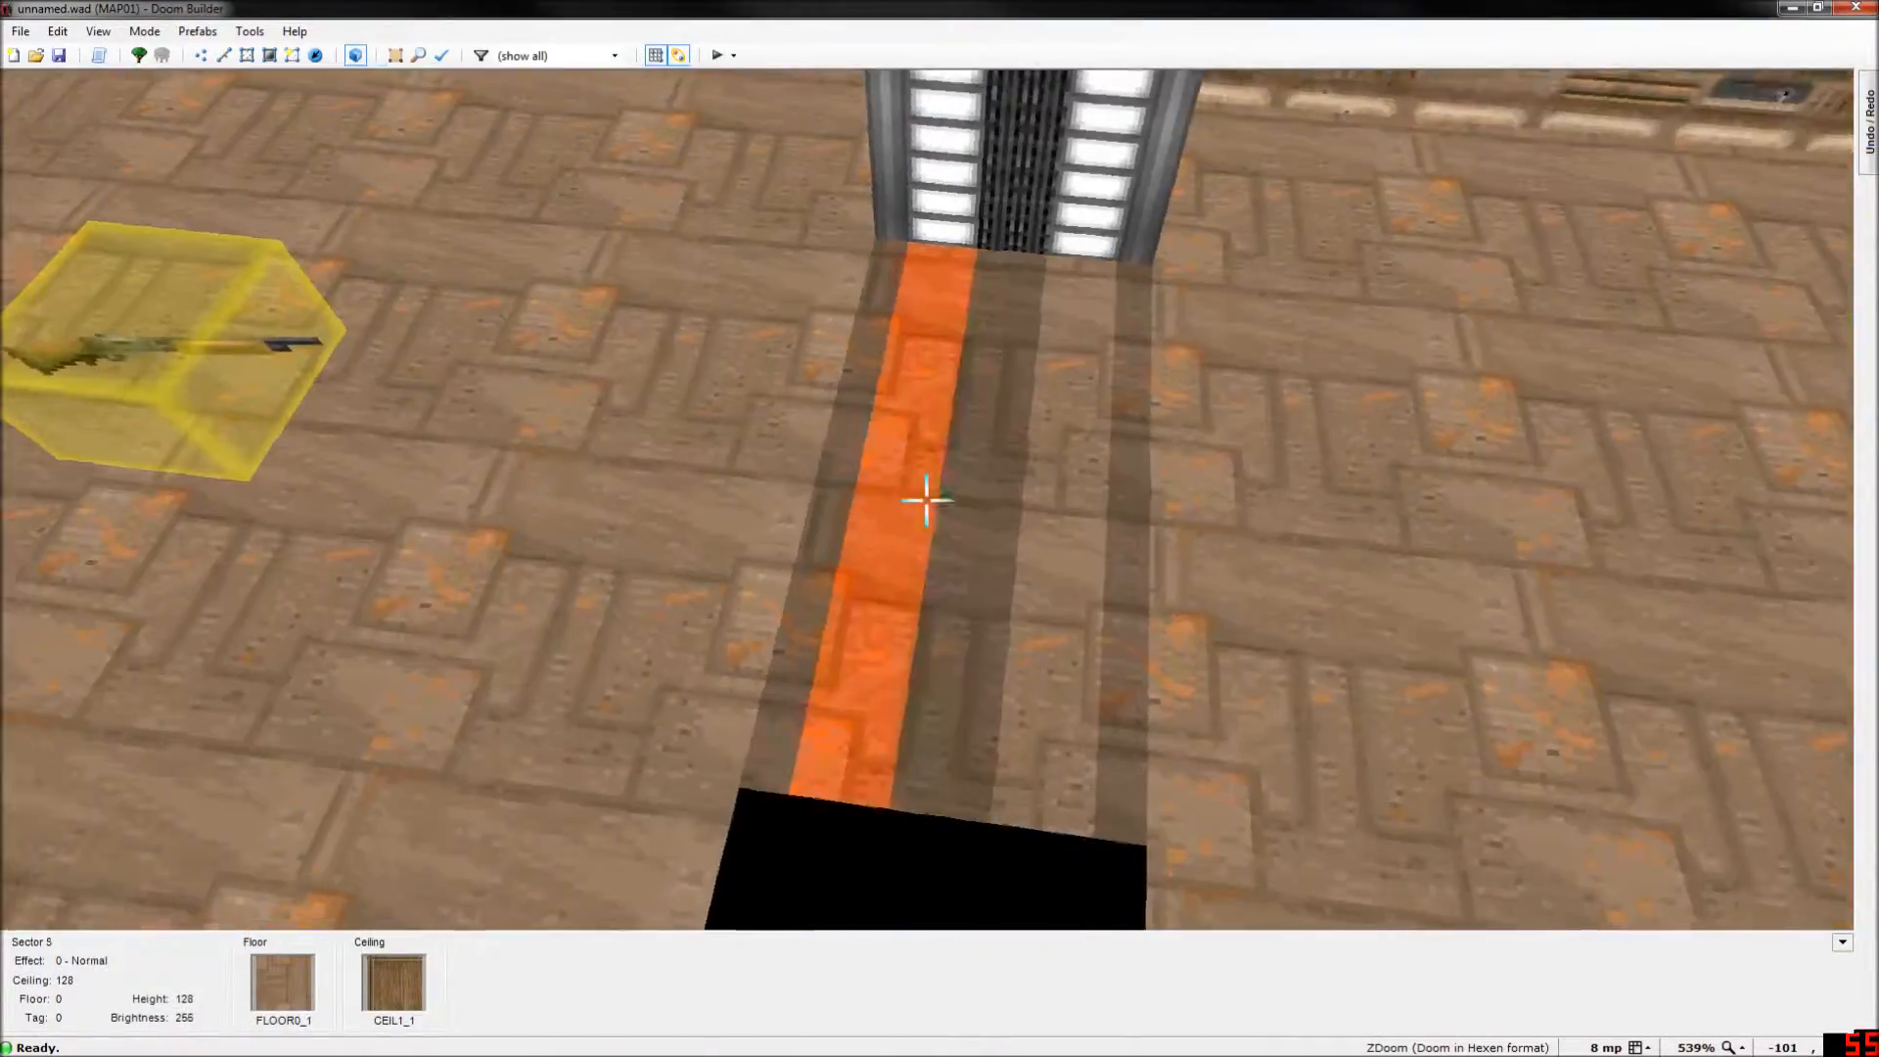
left_click(926, 501)
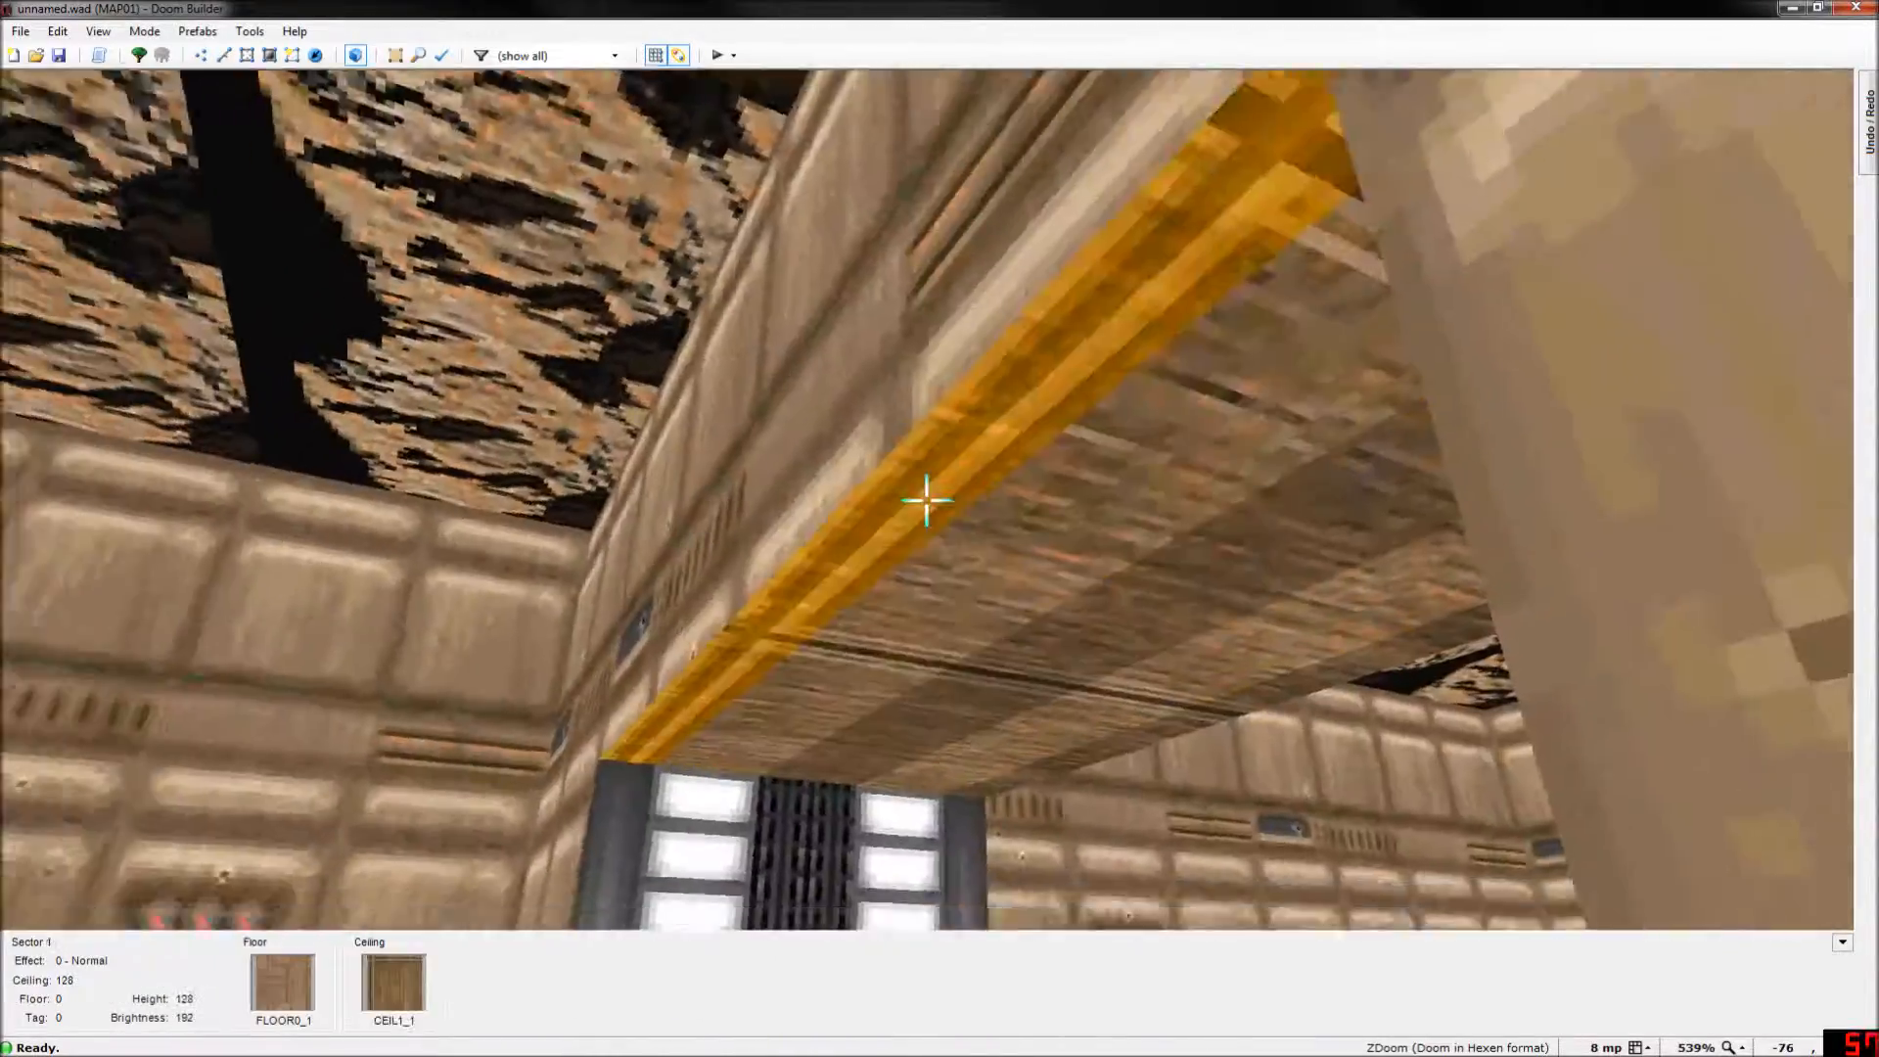
left_click(926, 501)
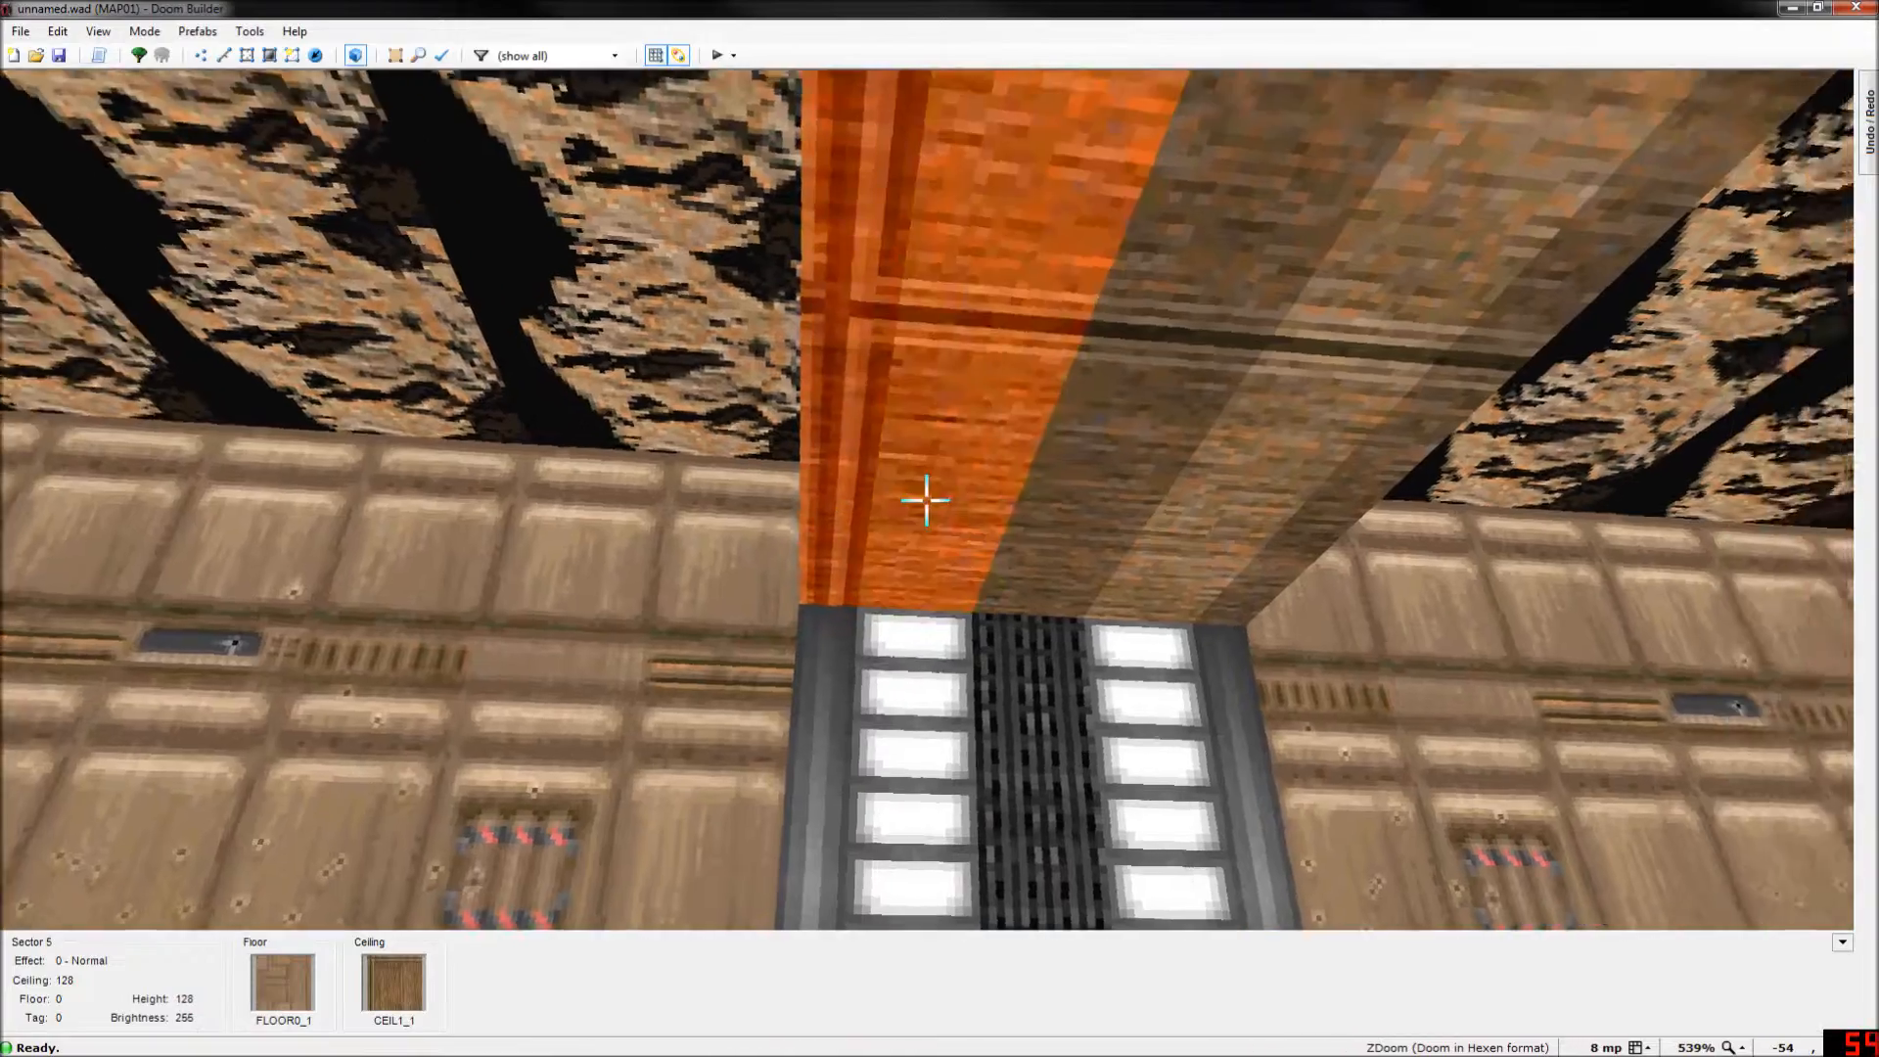
left_click(926, 500)
left_click(926, 500)
left_click(926, 500)
left_click(925, 500)
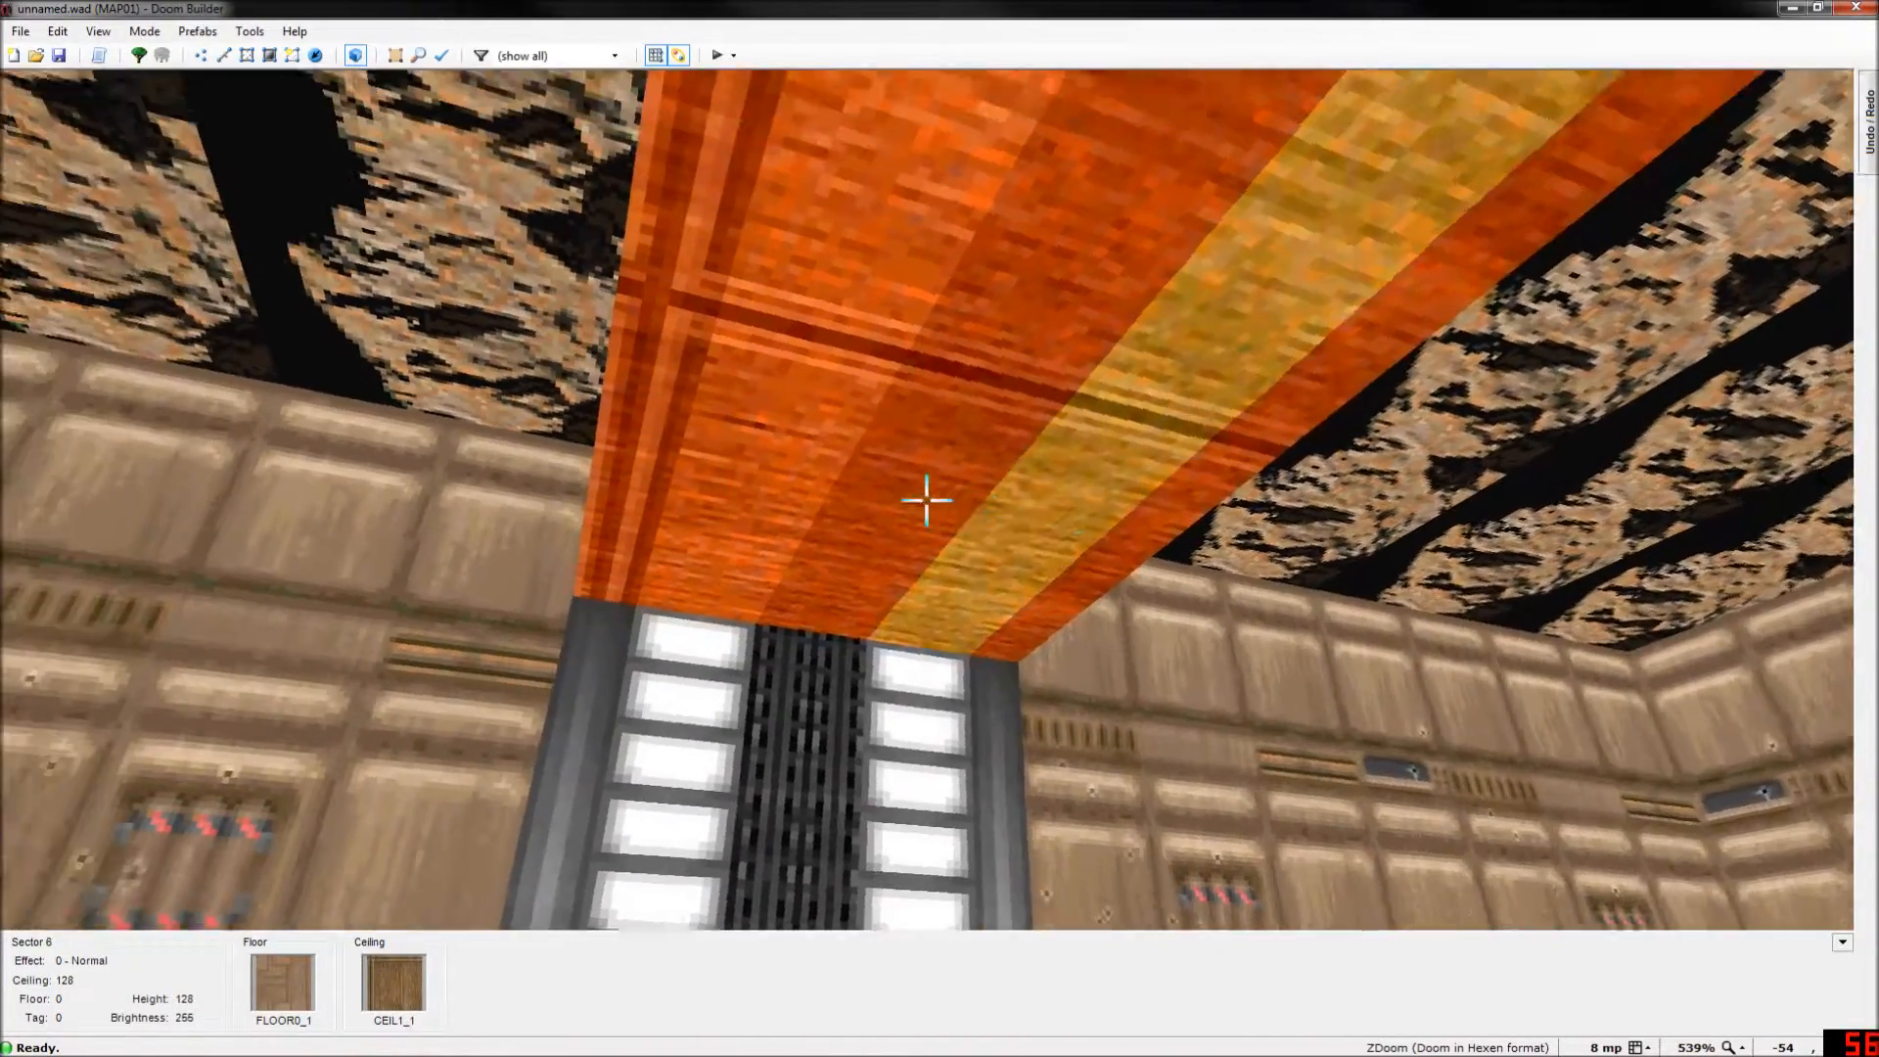
left_click(925, 500)
left_click(925, 500)
left_click(925, 500)
left_click(925, 500)
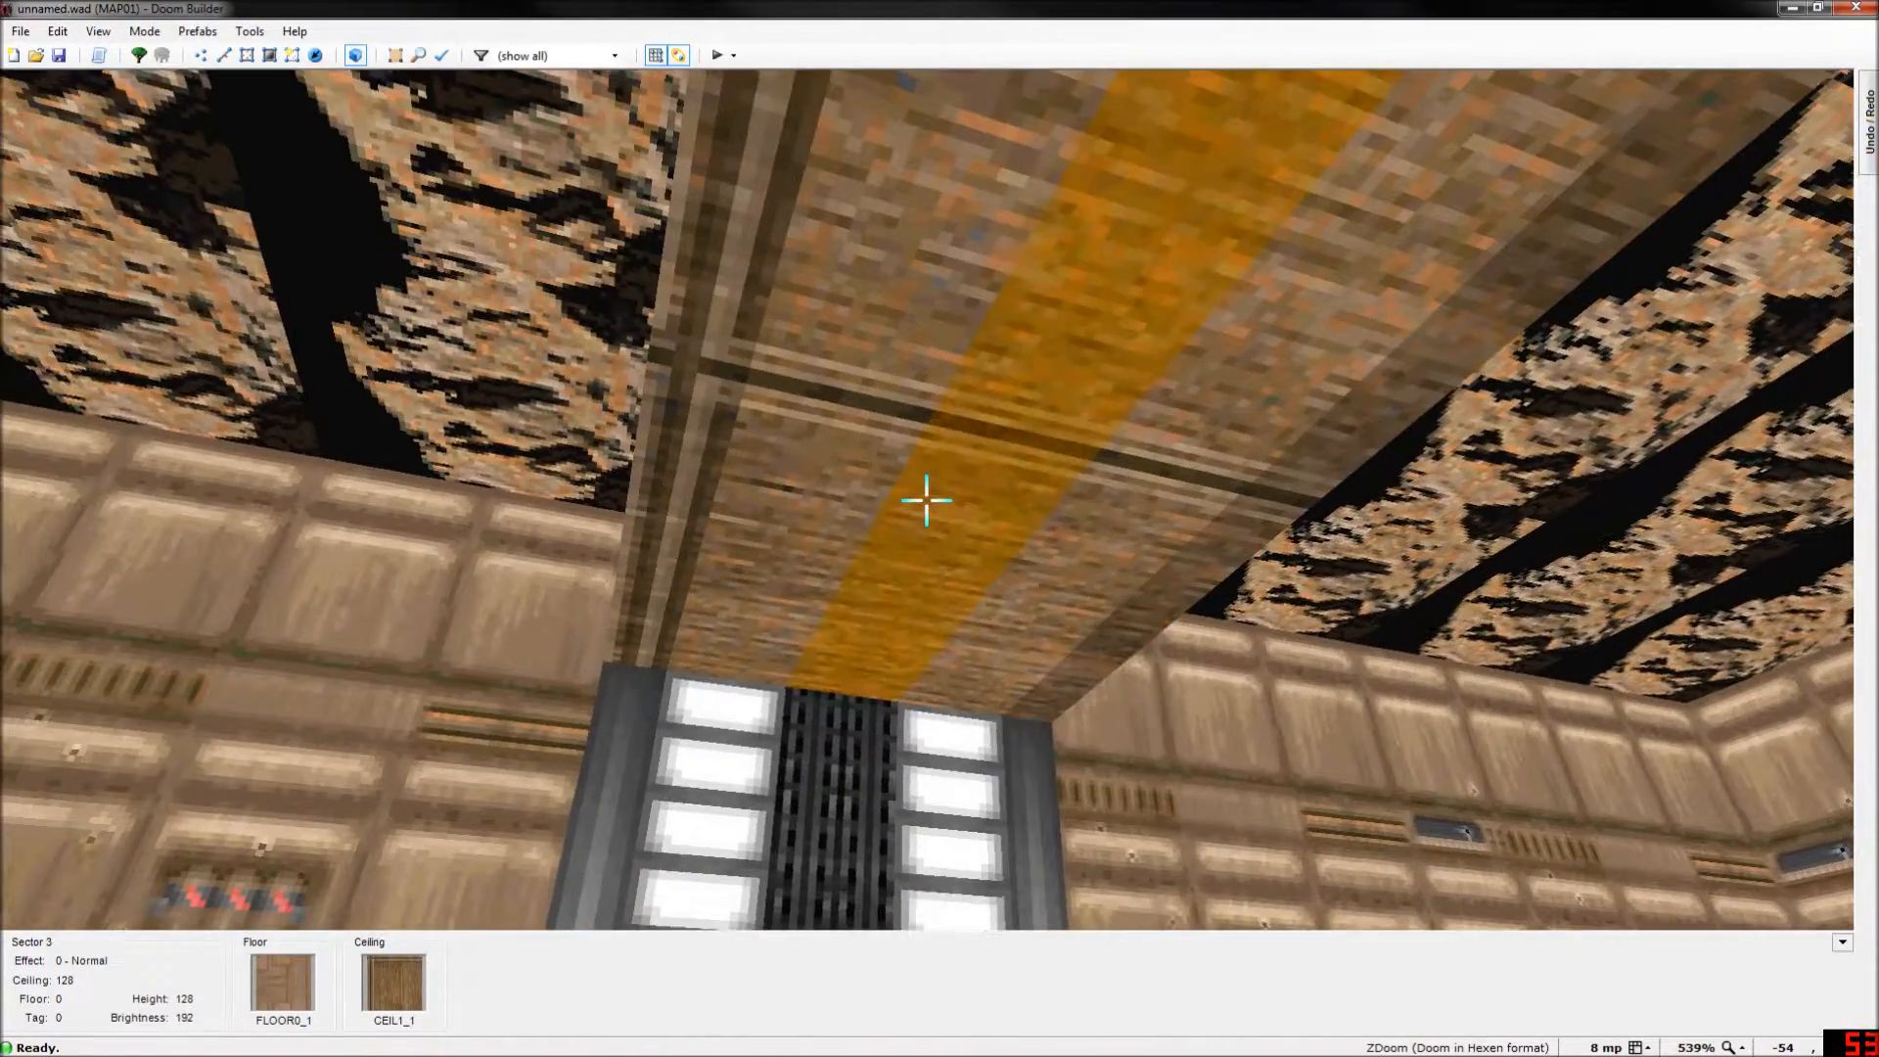
Change the ceiling flat of the middle door sector in the passage to BROWNHUG.
left_click(926, 500)
right_click(926, 500)
left_click(1062, 428)
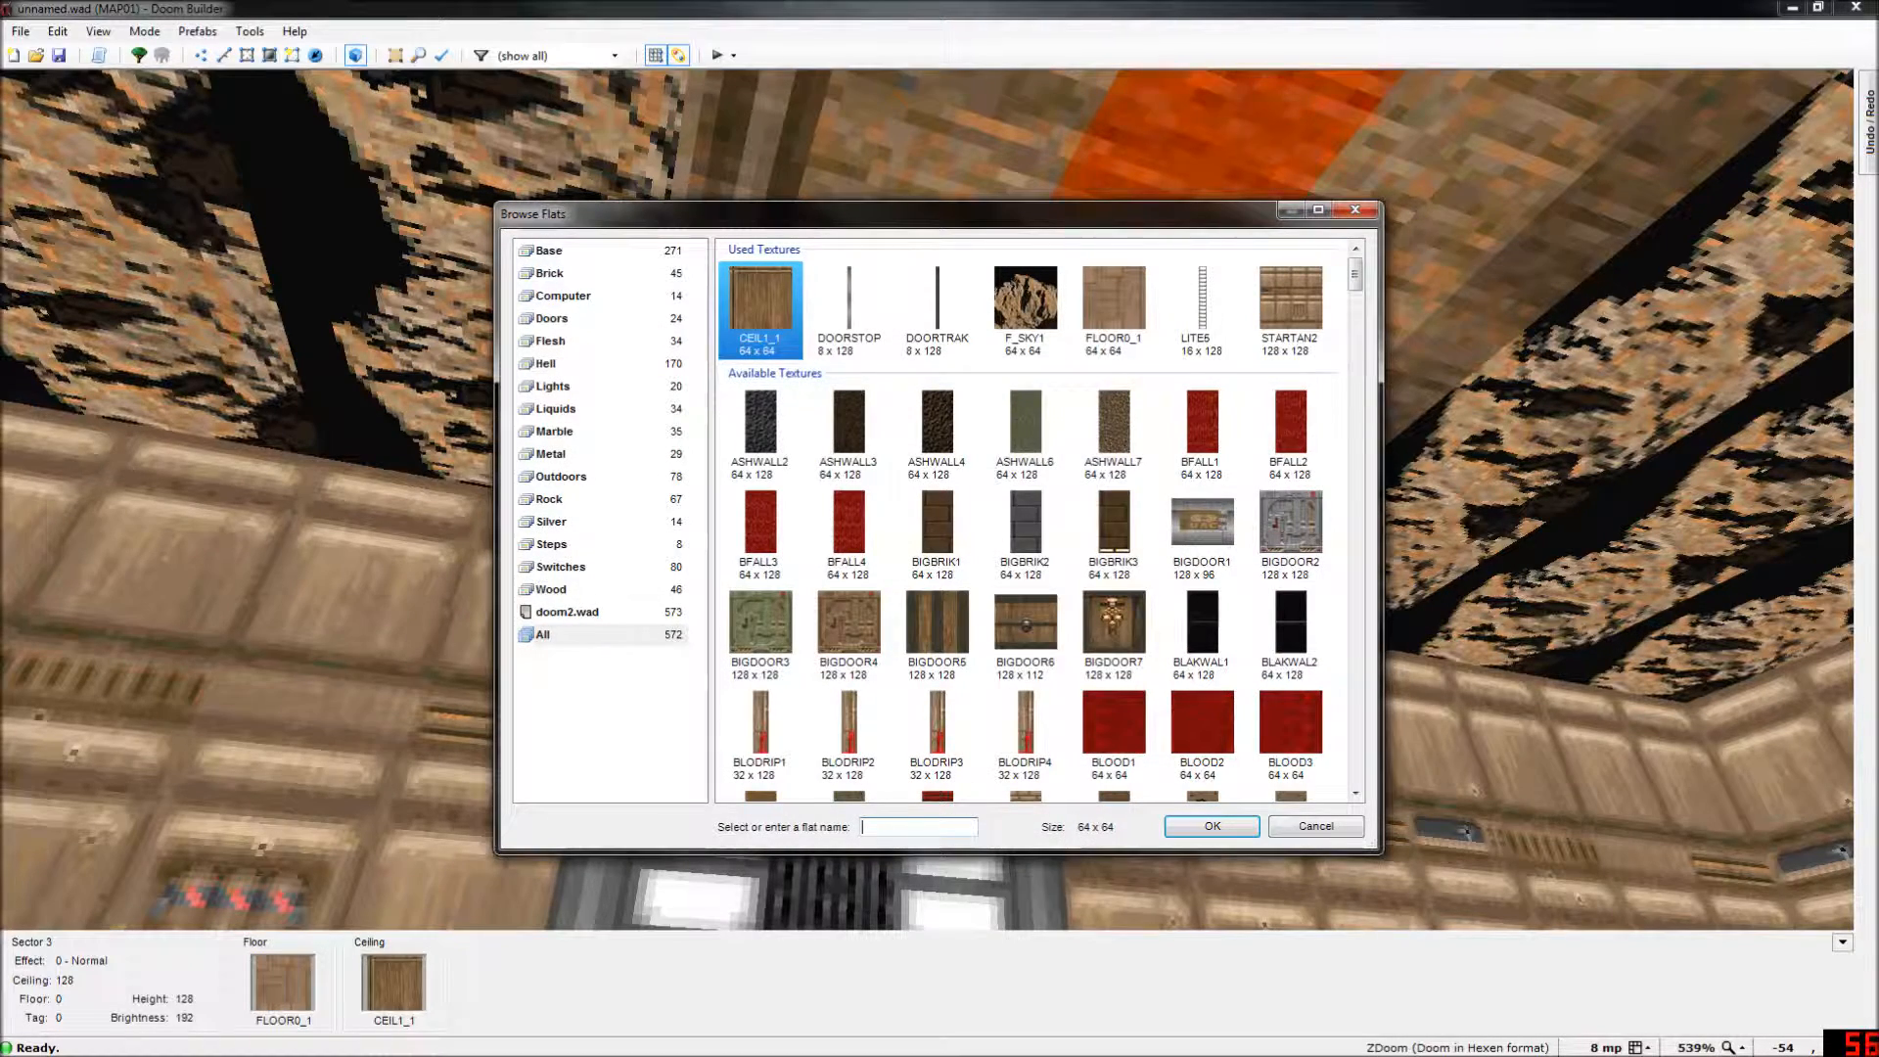
type("BRO")
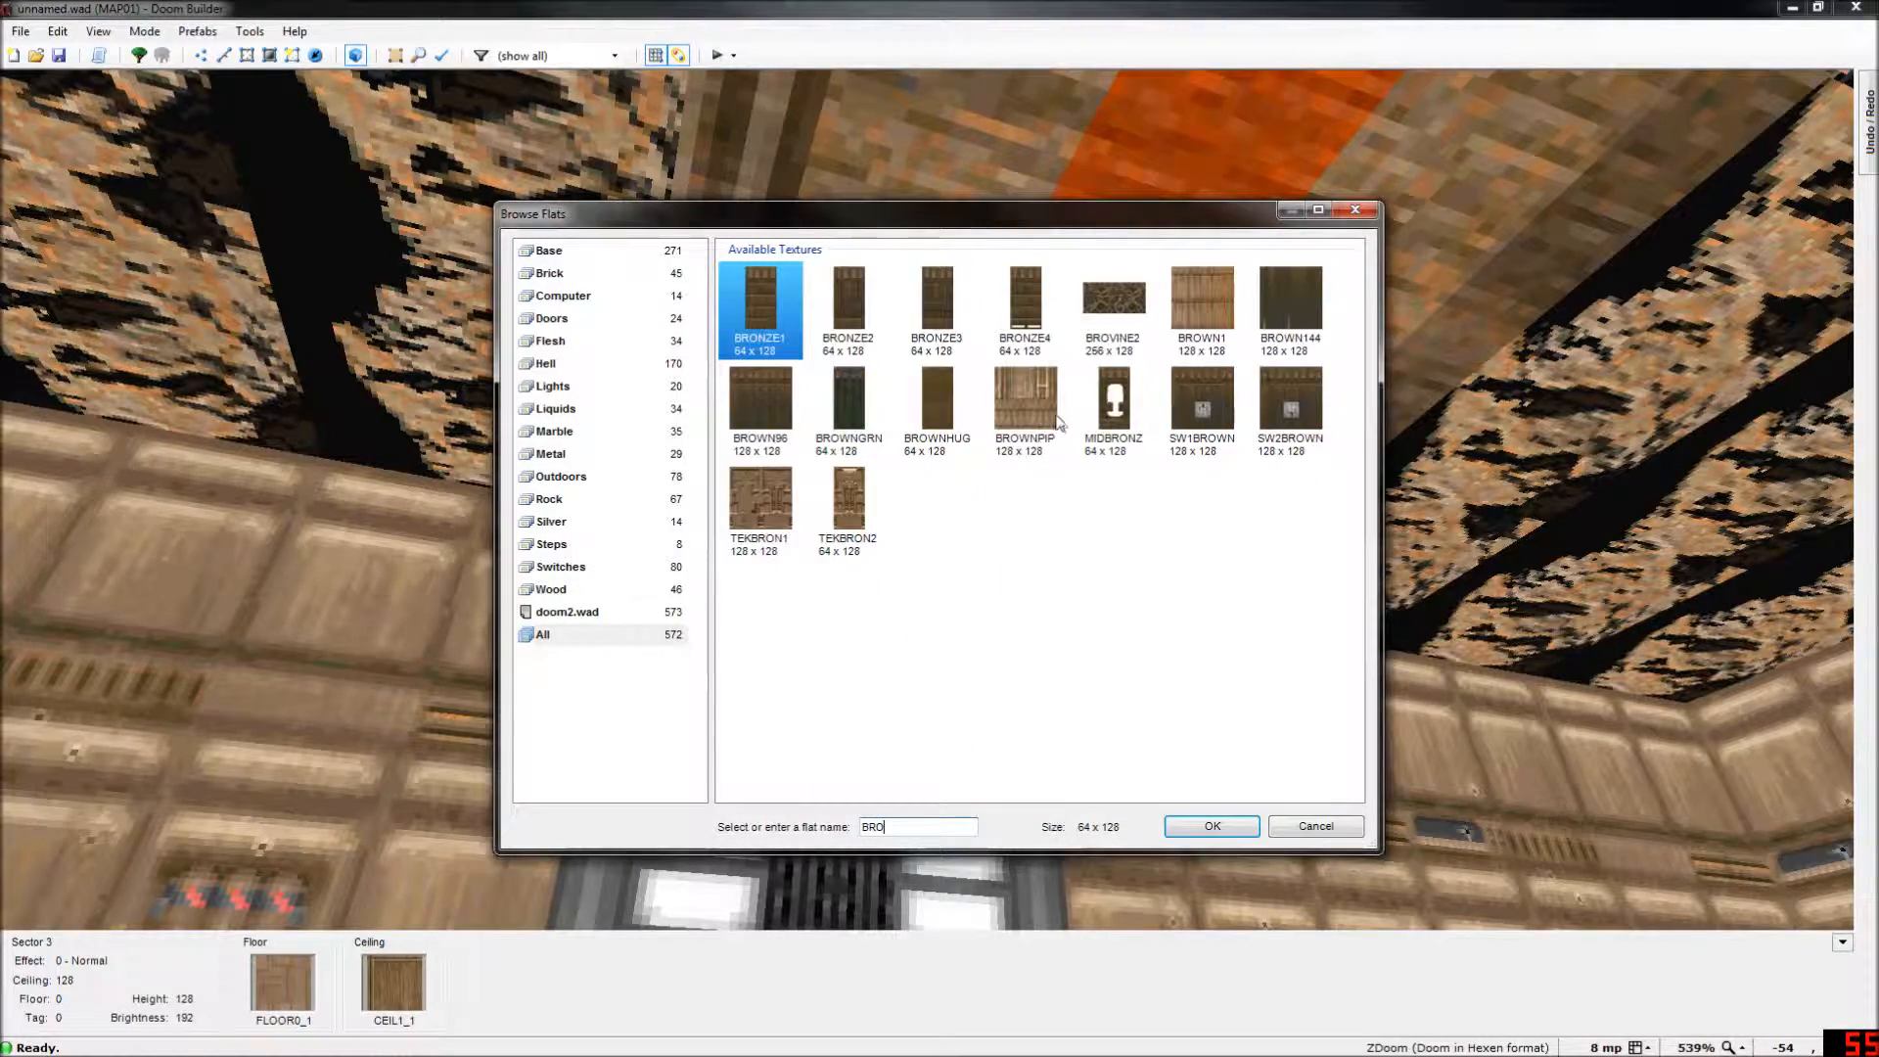
double_click(943, 399)
key("Return")
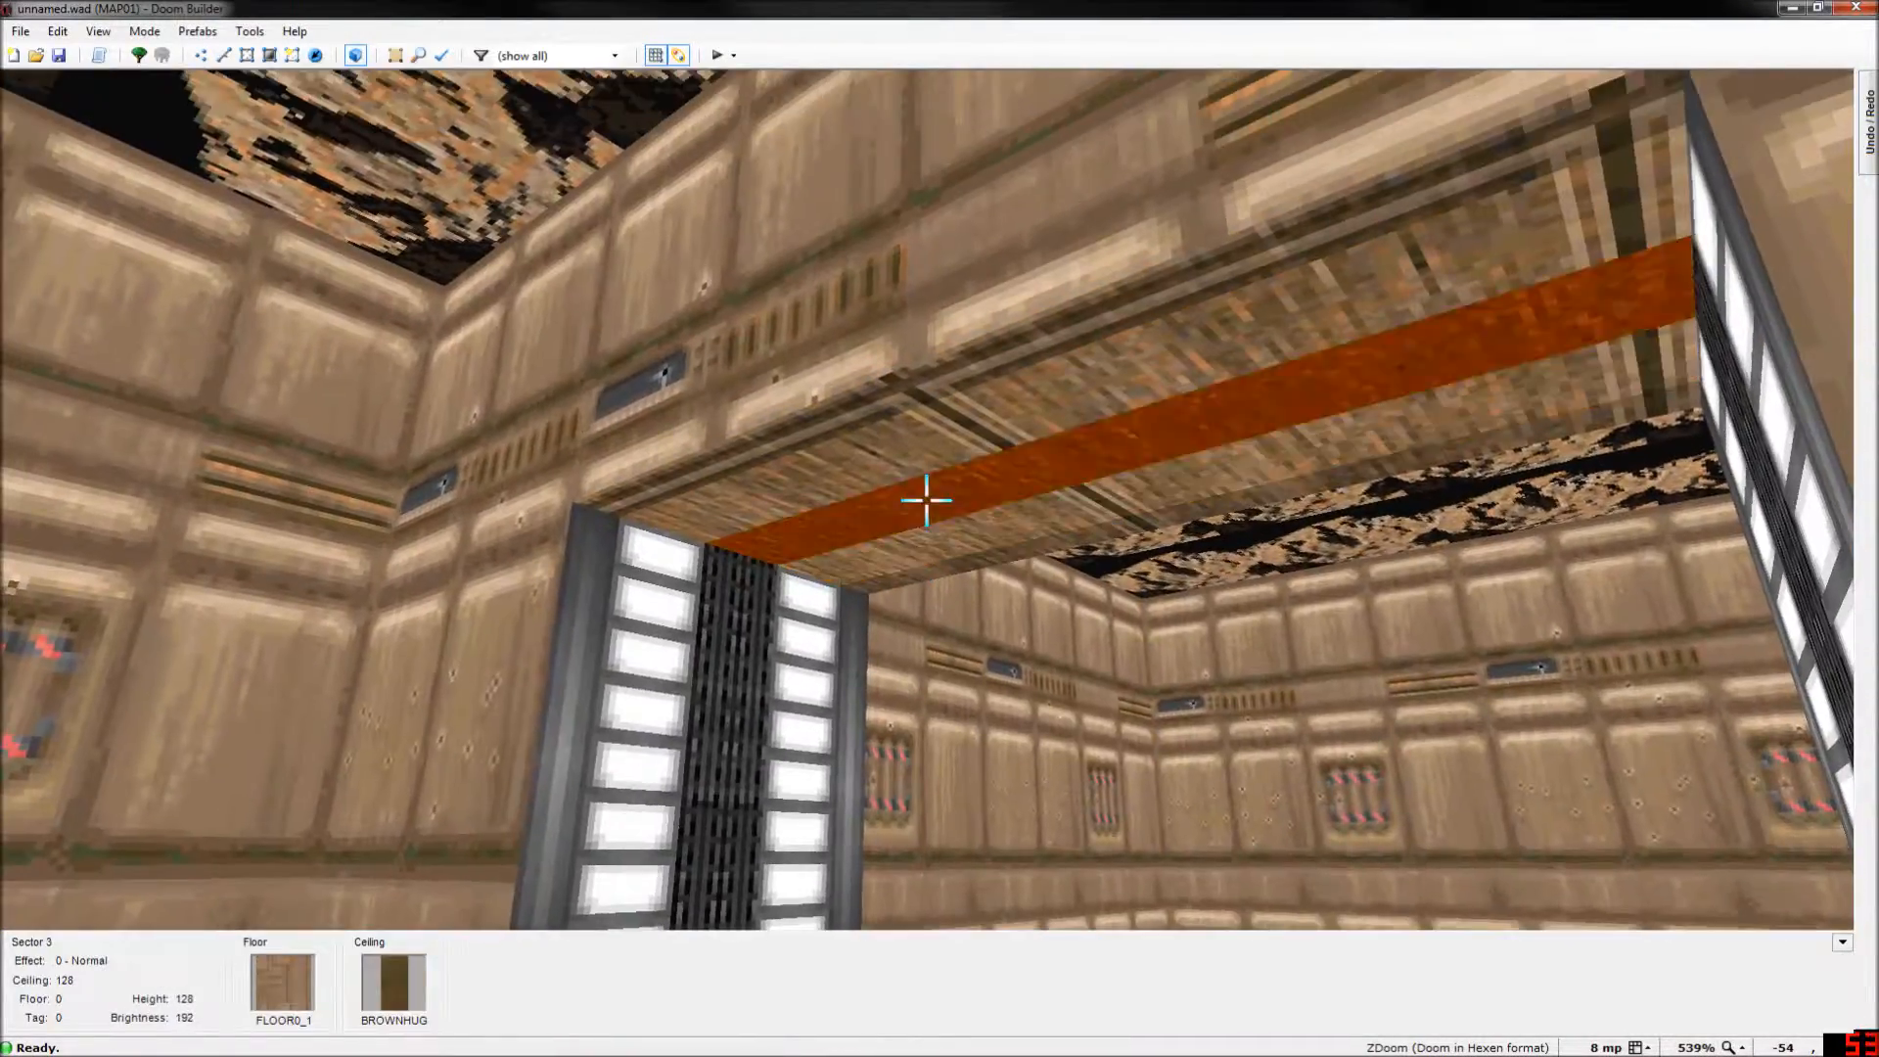
Lower the ceiling of the door sector to height 0 to close the passage.
key("e")
key("d")
key("e")
key("d")
scroll(927, 500, "down", 10)
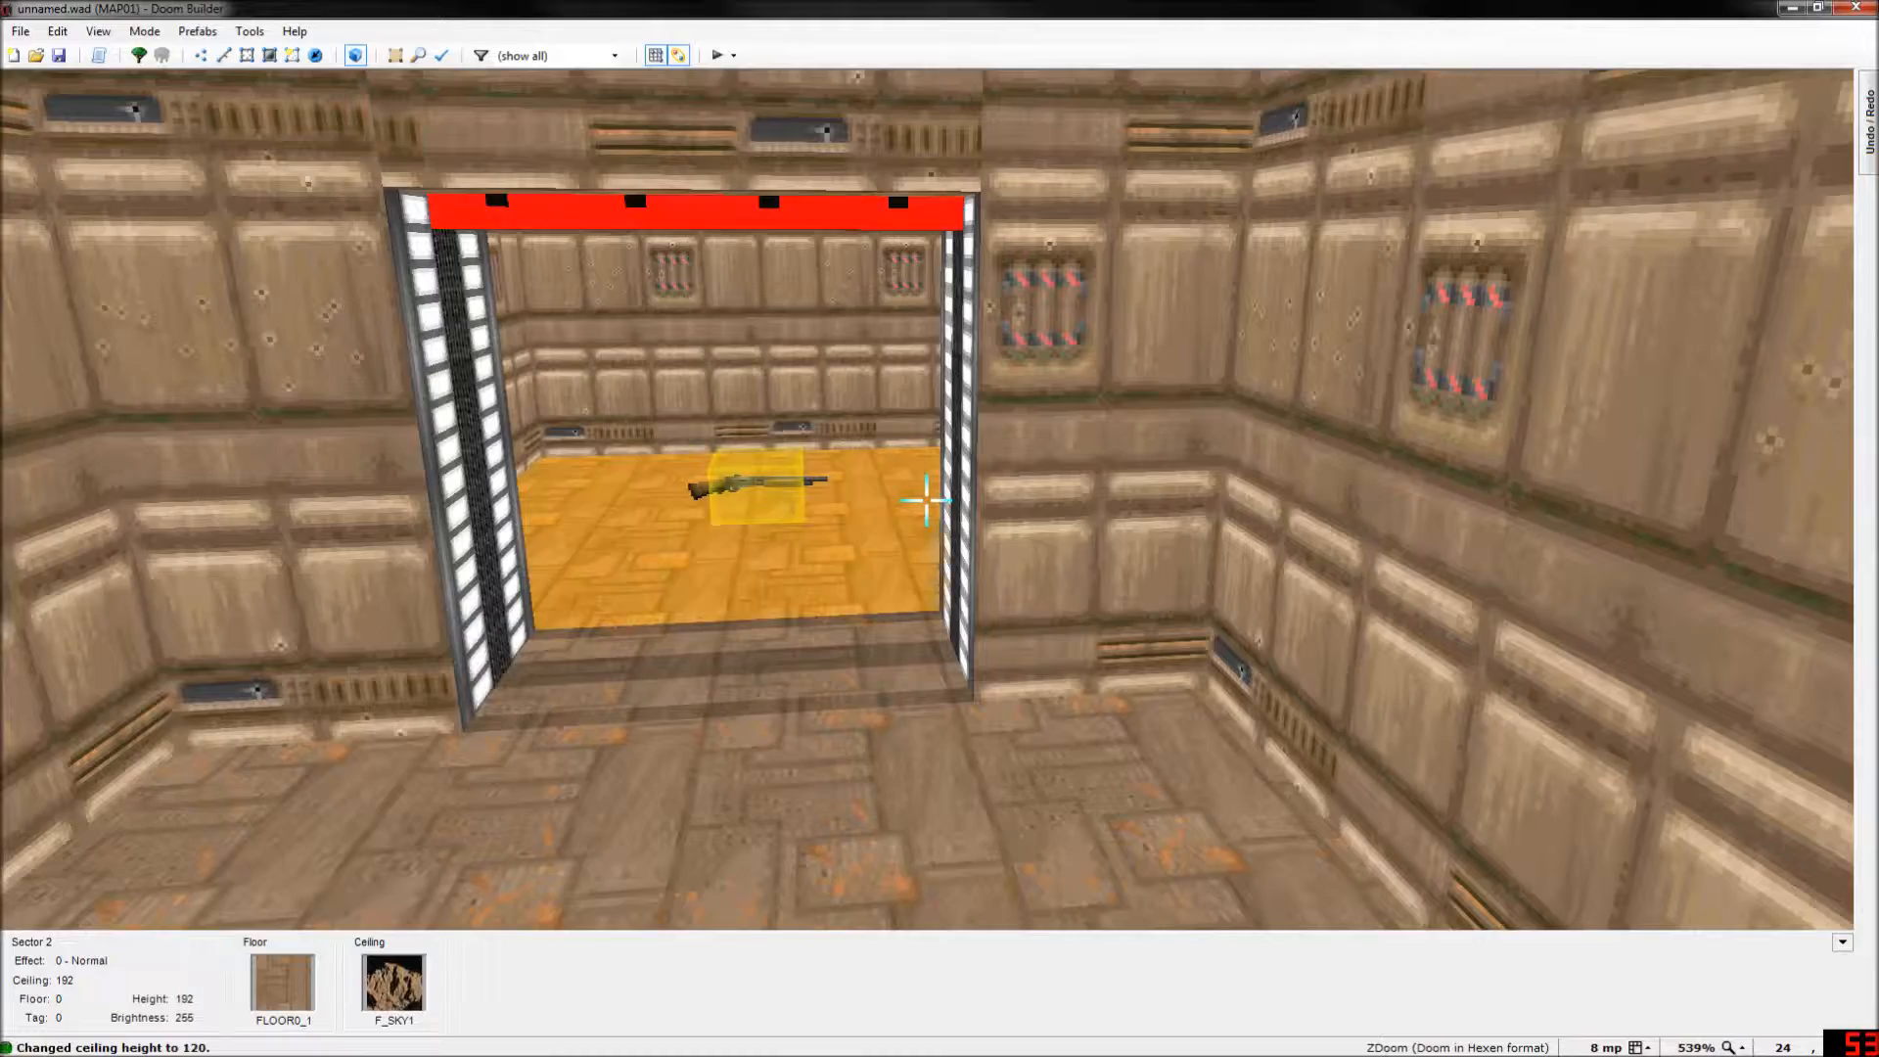
key("e")
scroll(926, 500, "down", 5)
key("e")
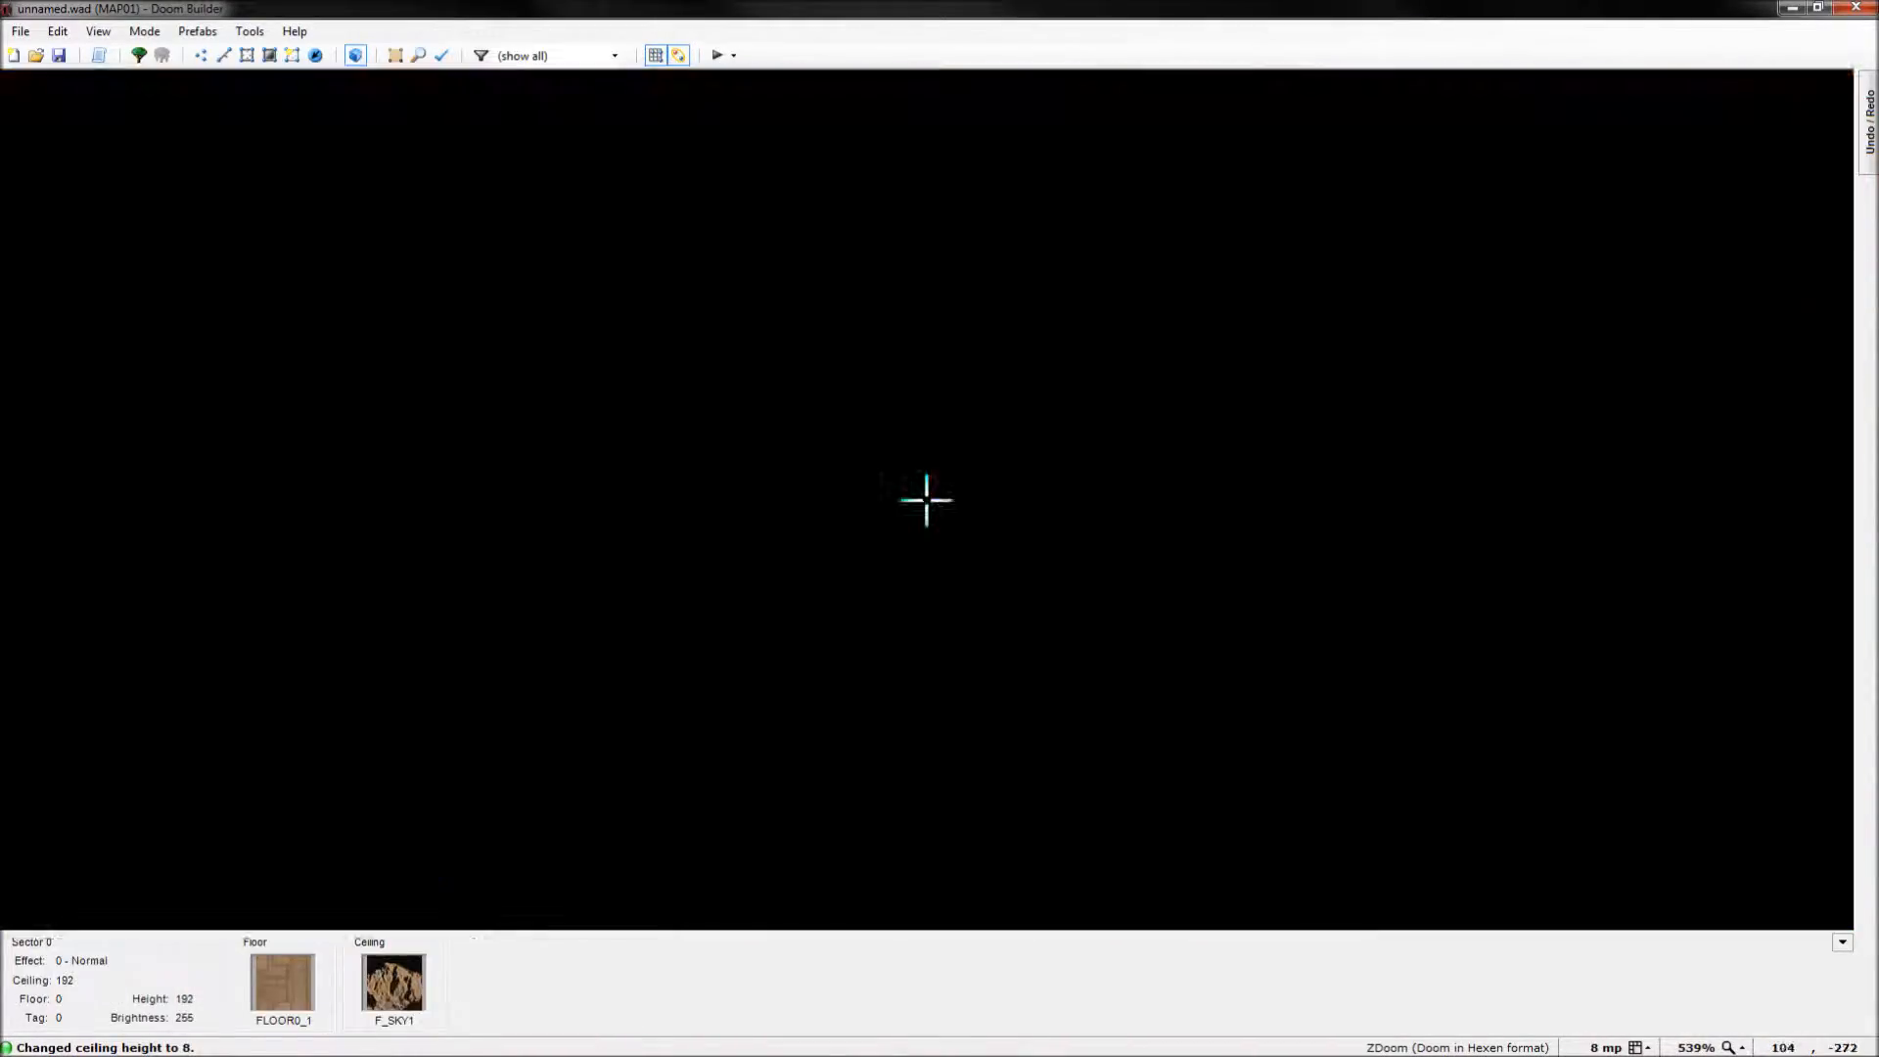
scroll(926, 500, "down", 1)
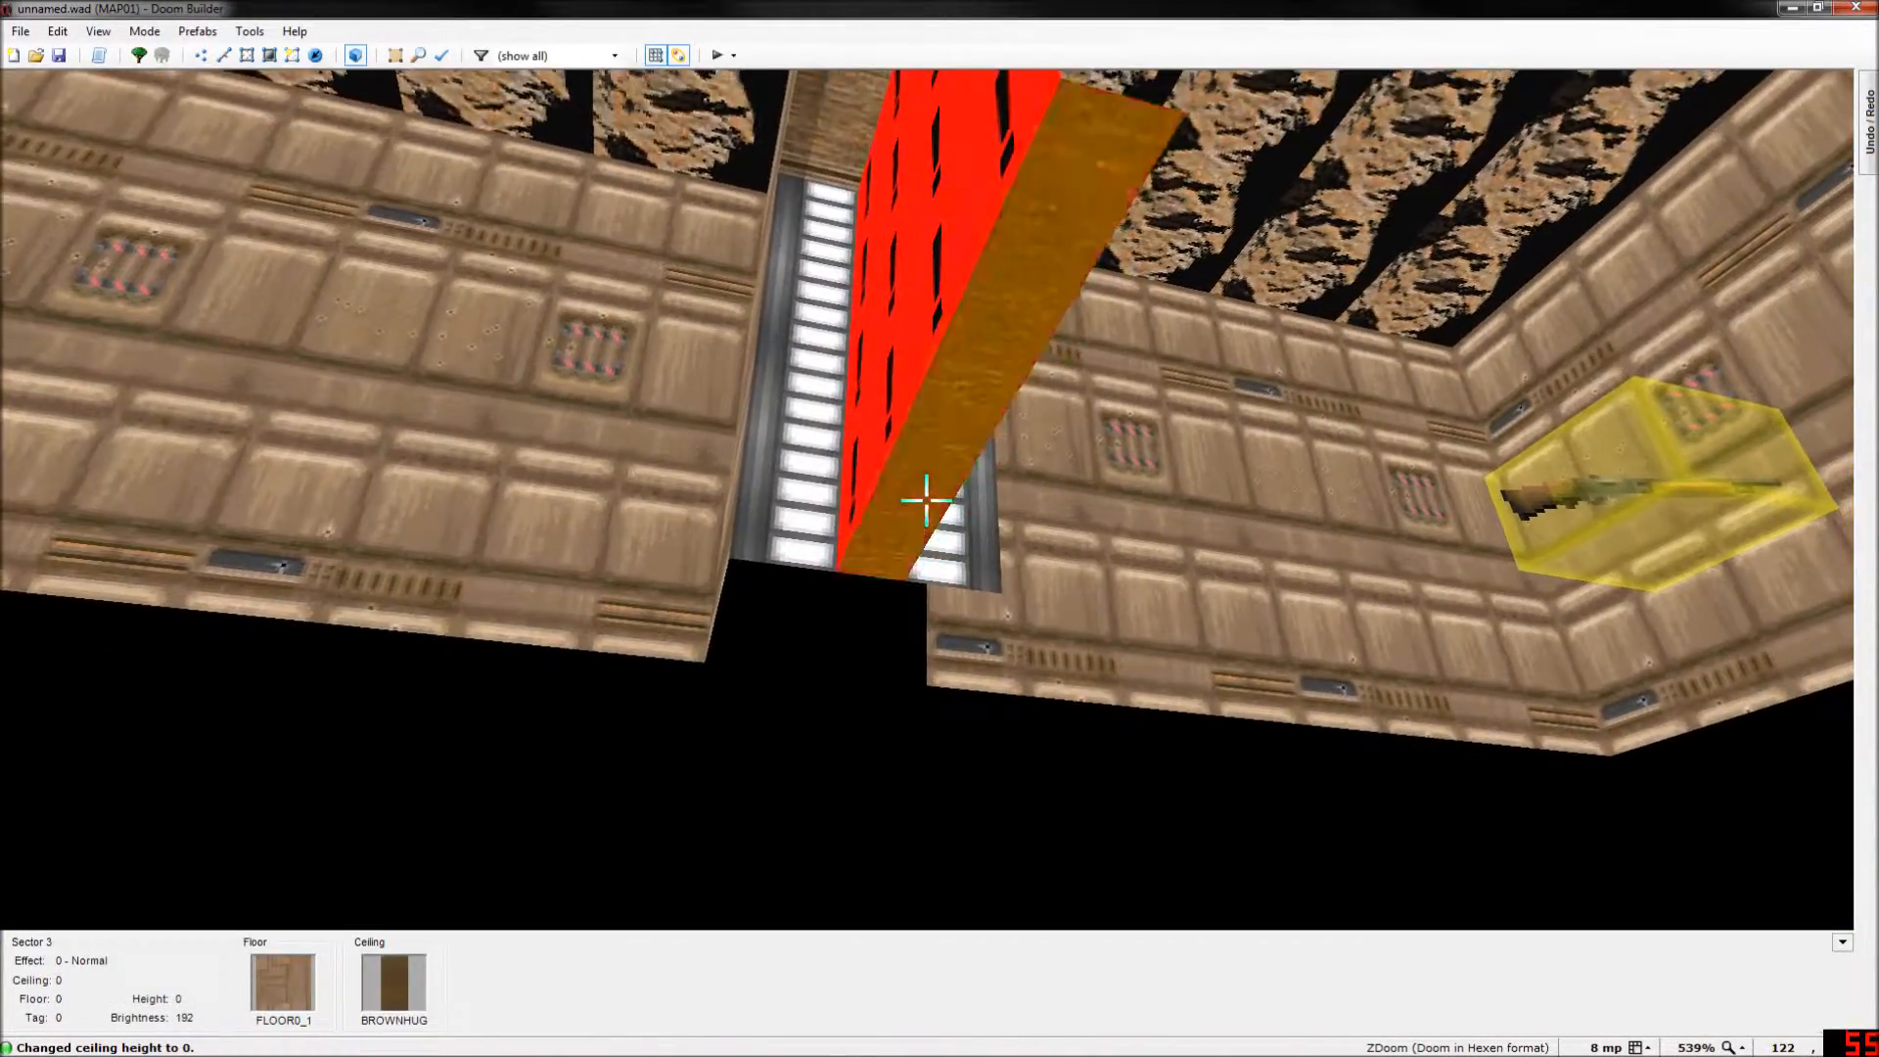
Select the untextured door faces on both sides and set their front upper texture to BIGDOOR4.
key("e")
key("d")
key("d")
key("e")
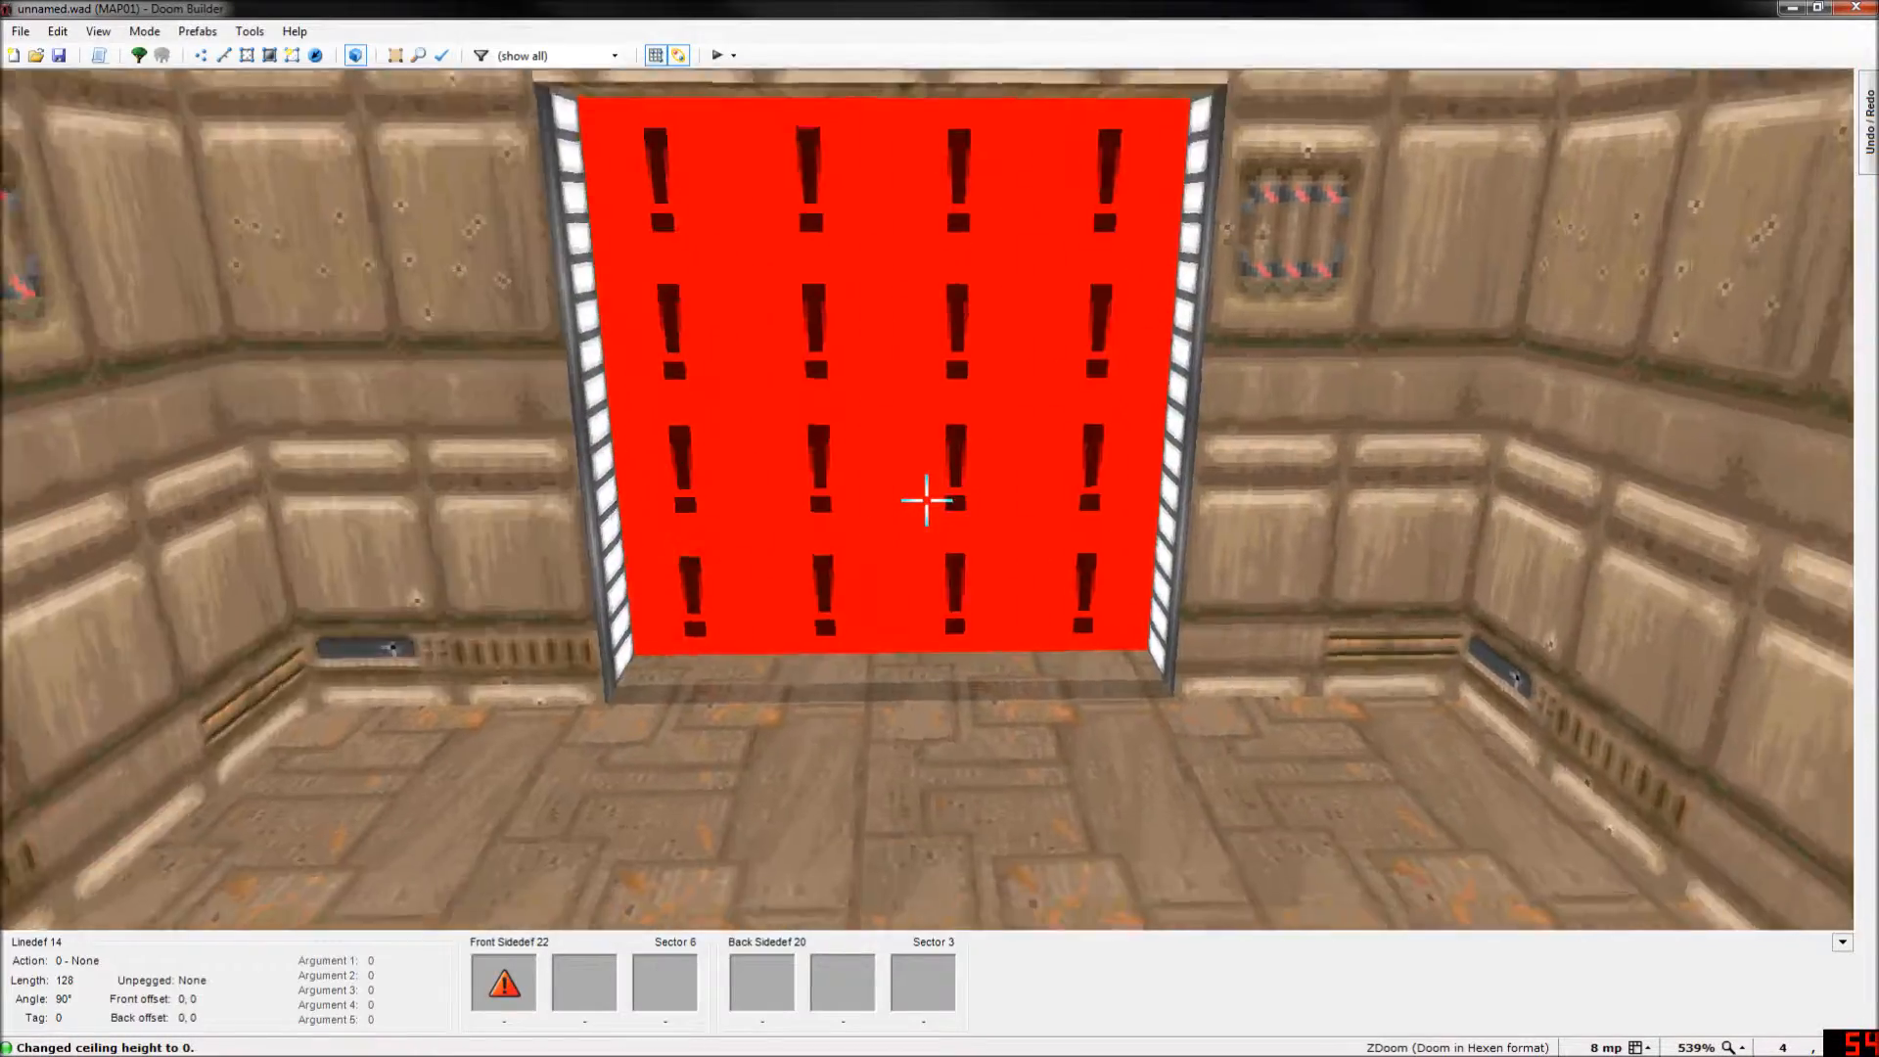
key("d")
right_click(927, 500)
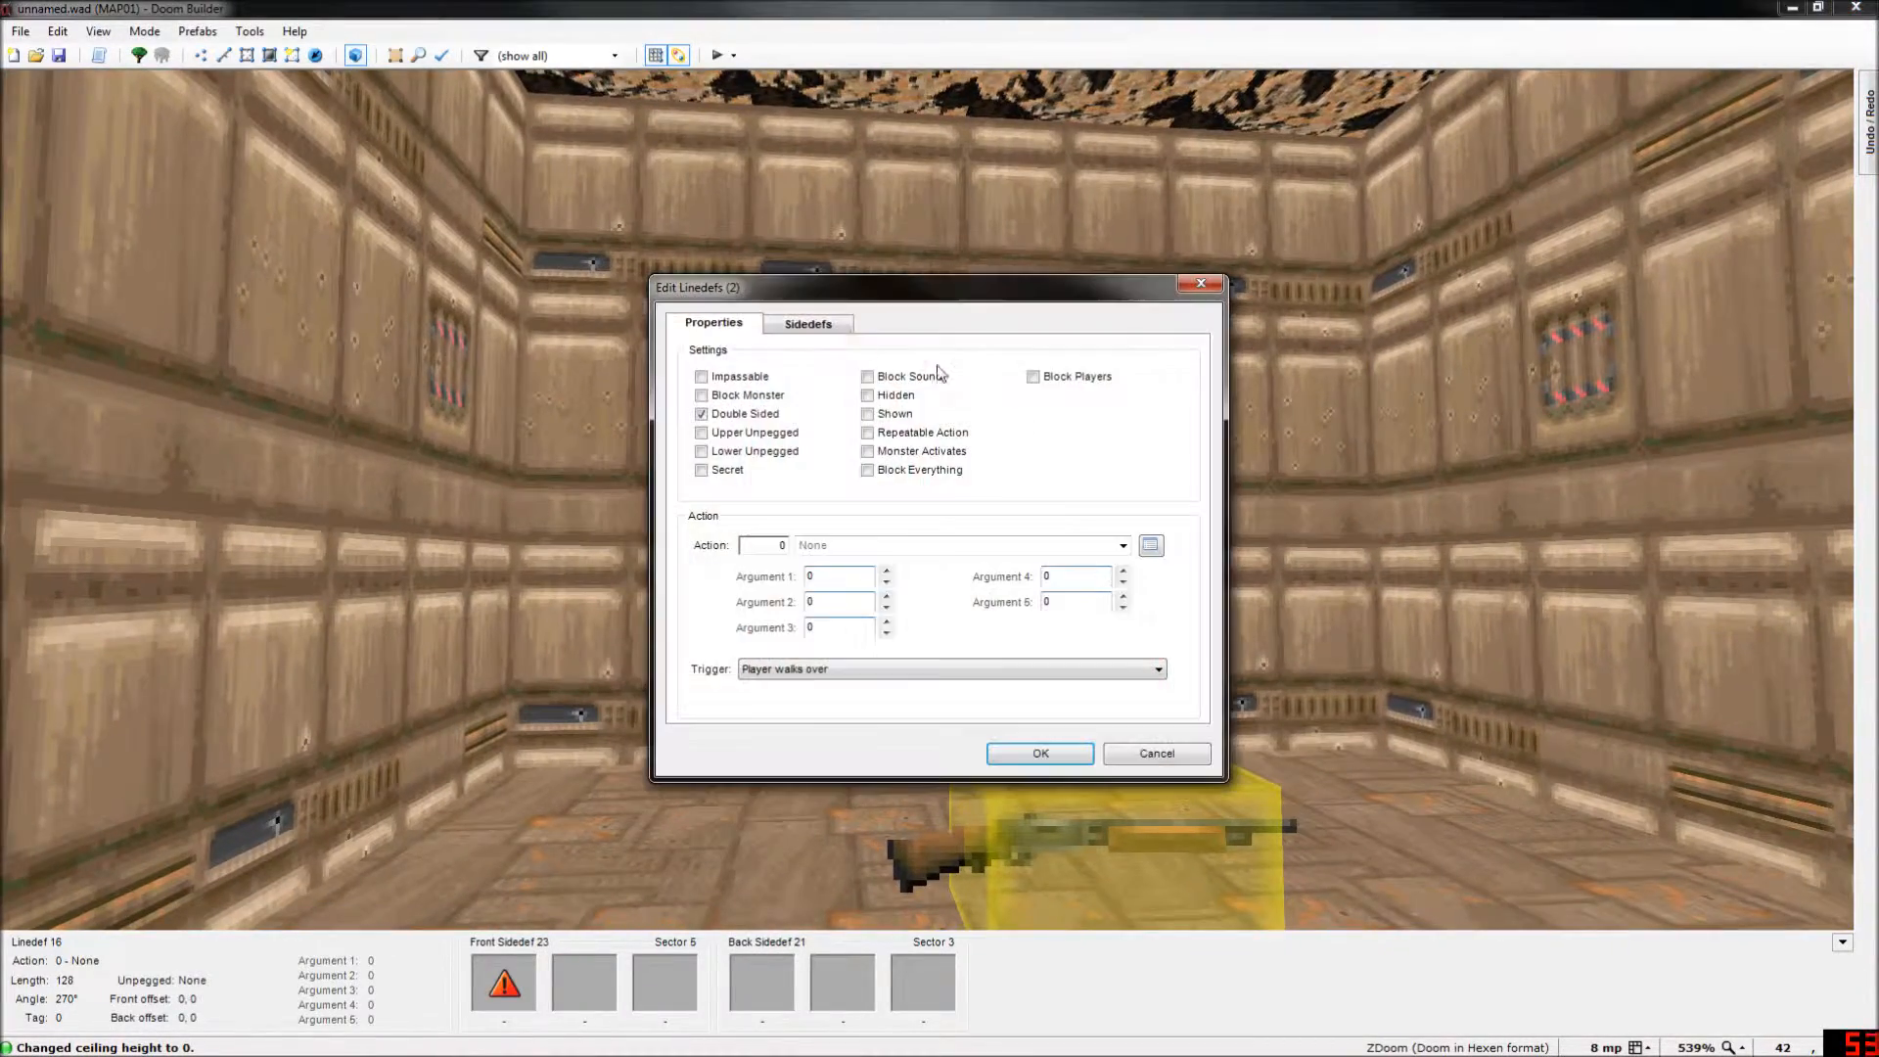
left_click(1113, 594)
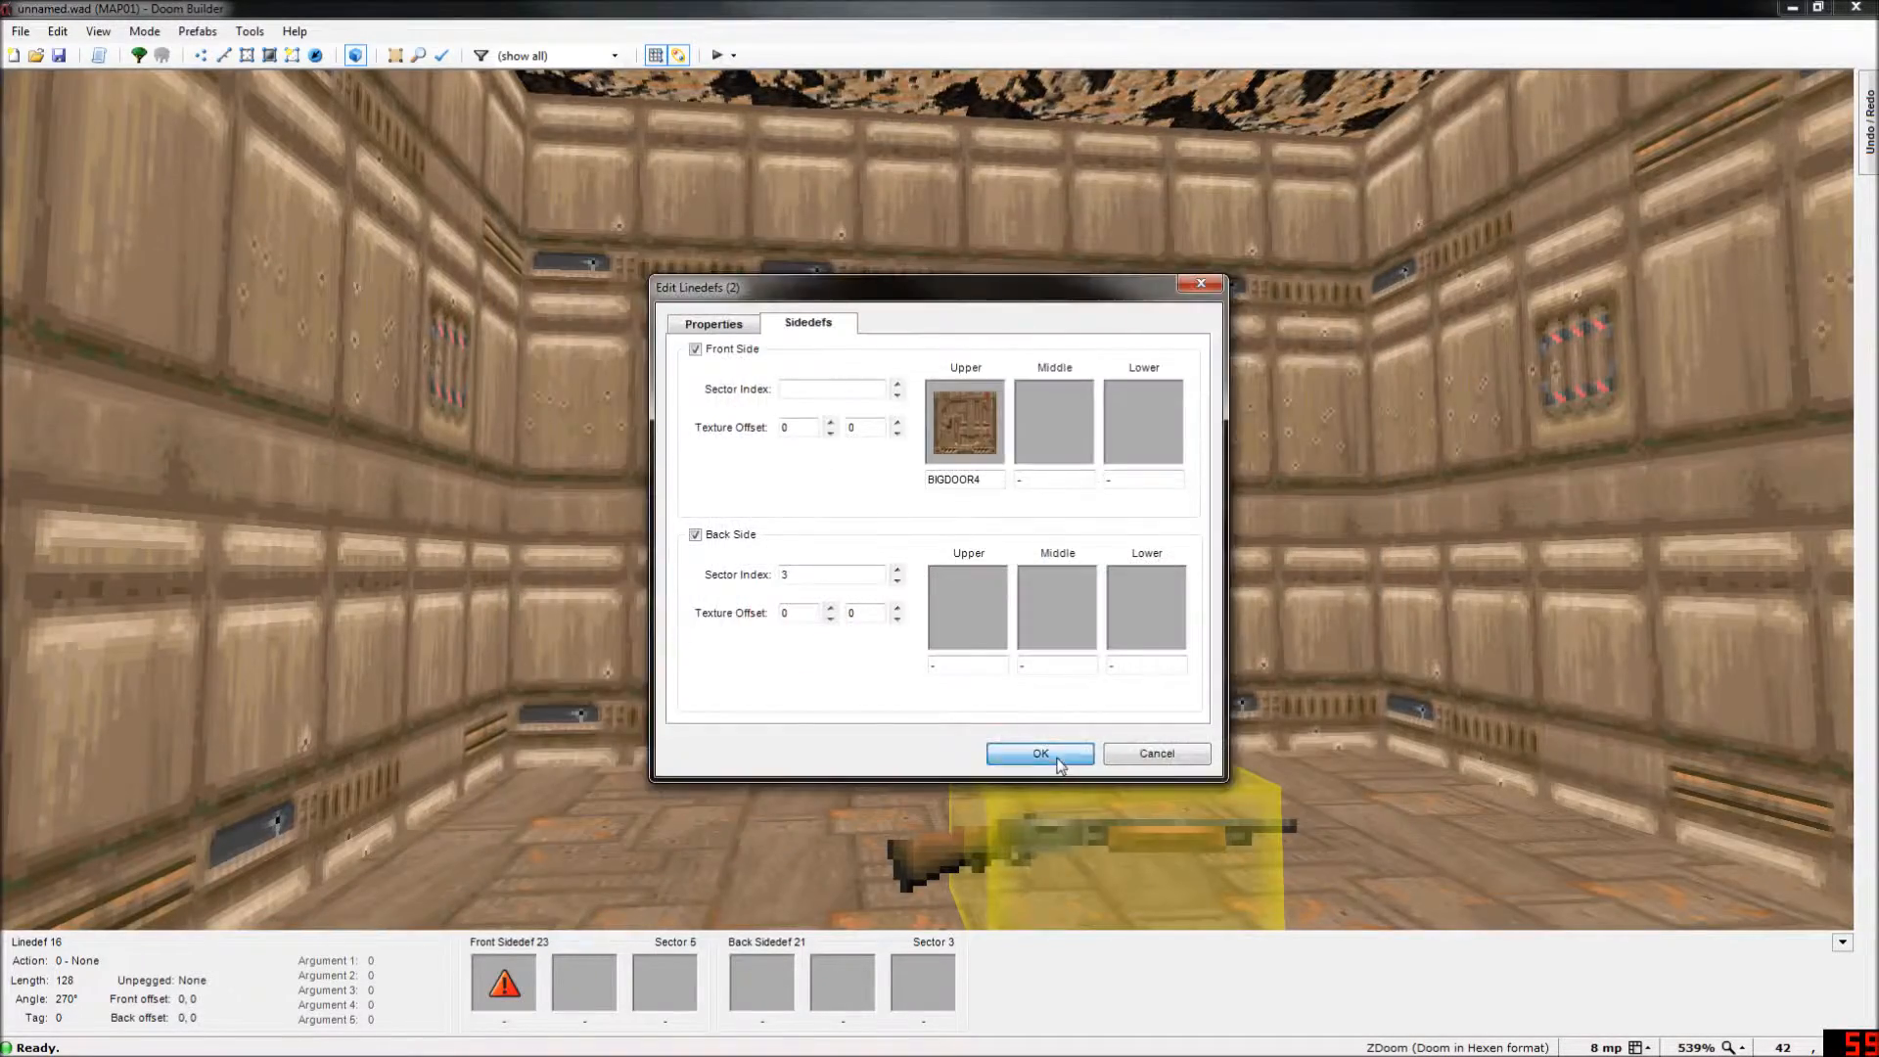
left_click(1040, 753)
Inspect the closed door, its light strips and the surrounding walls from both rooms in the 3D view.
key("w")
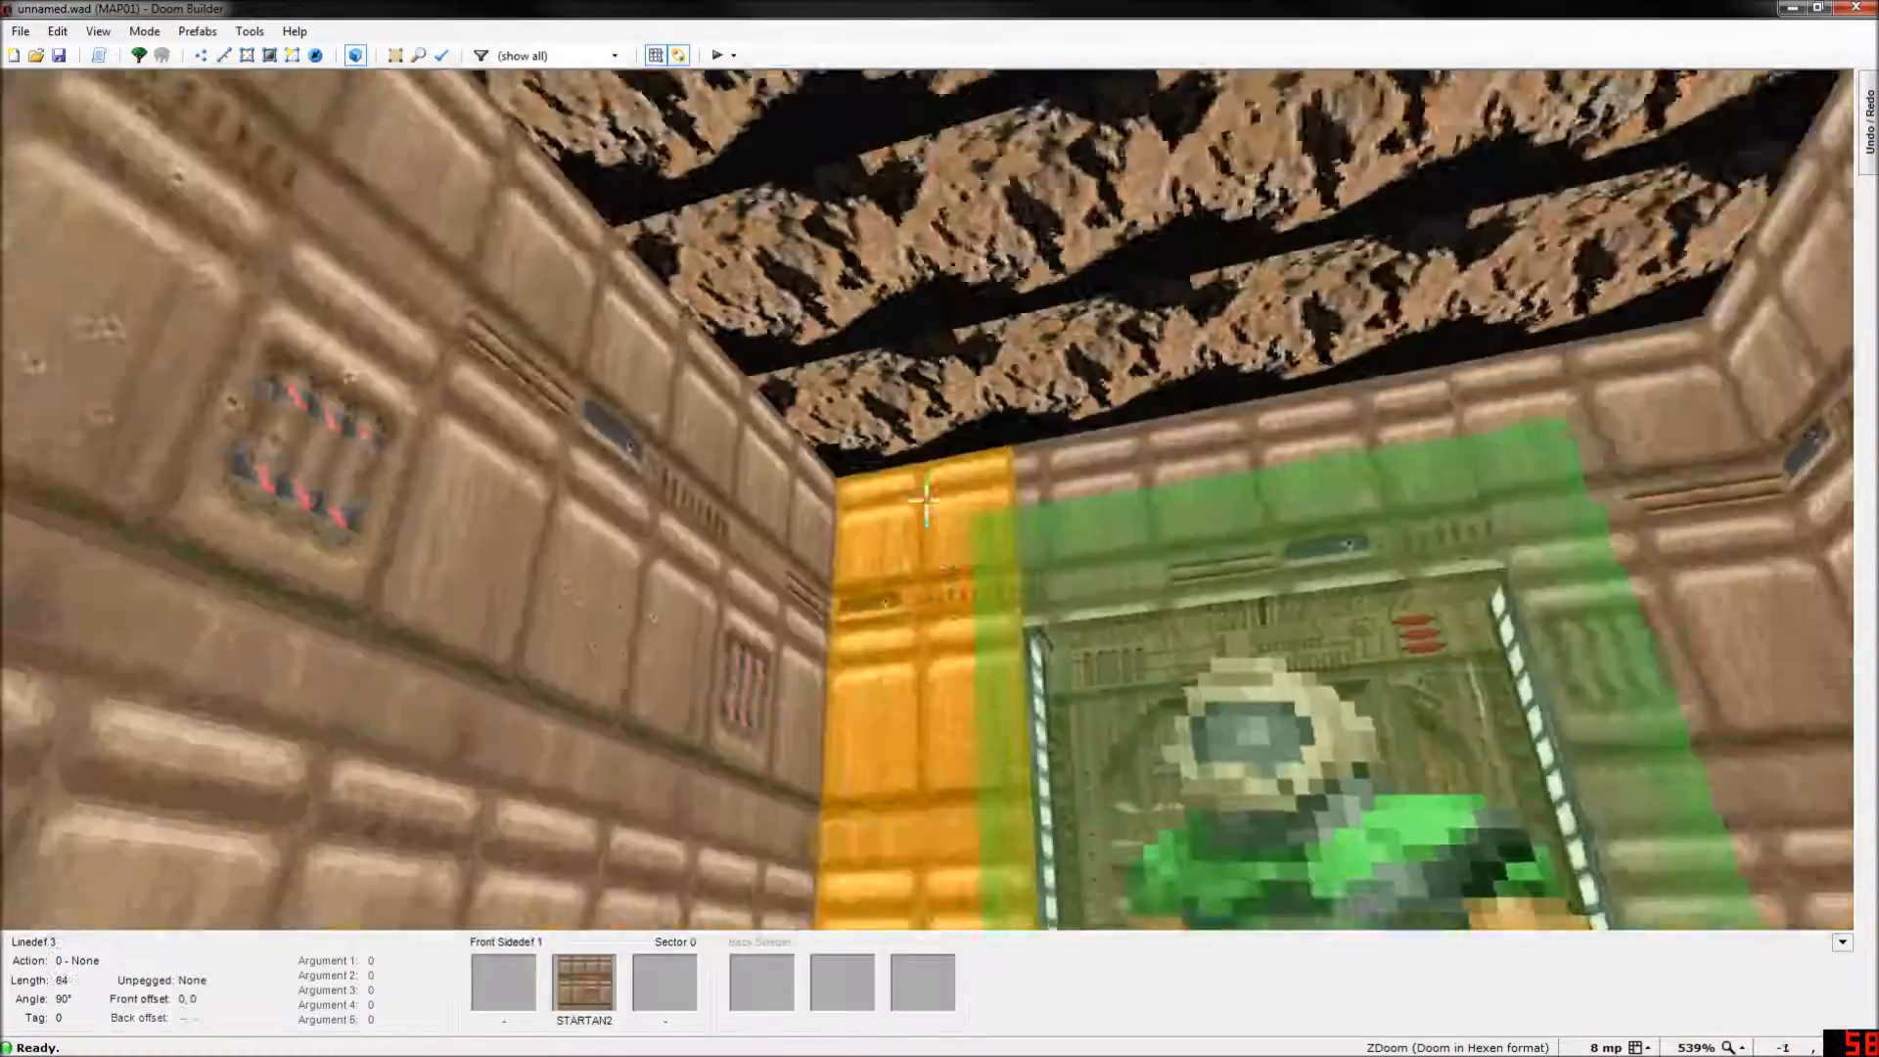
key("w")
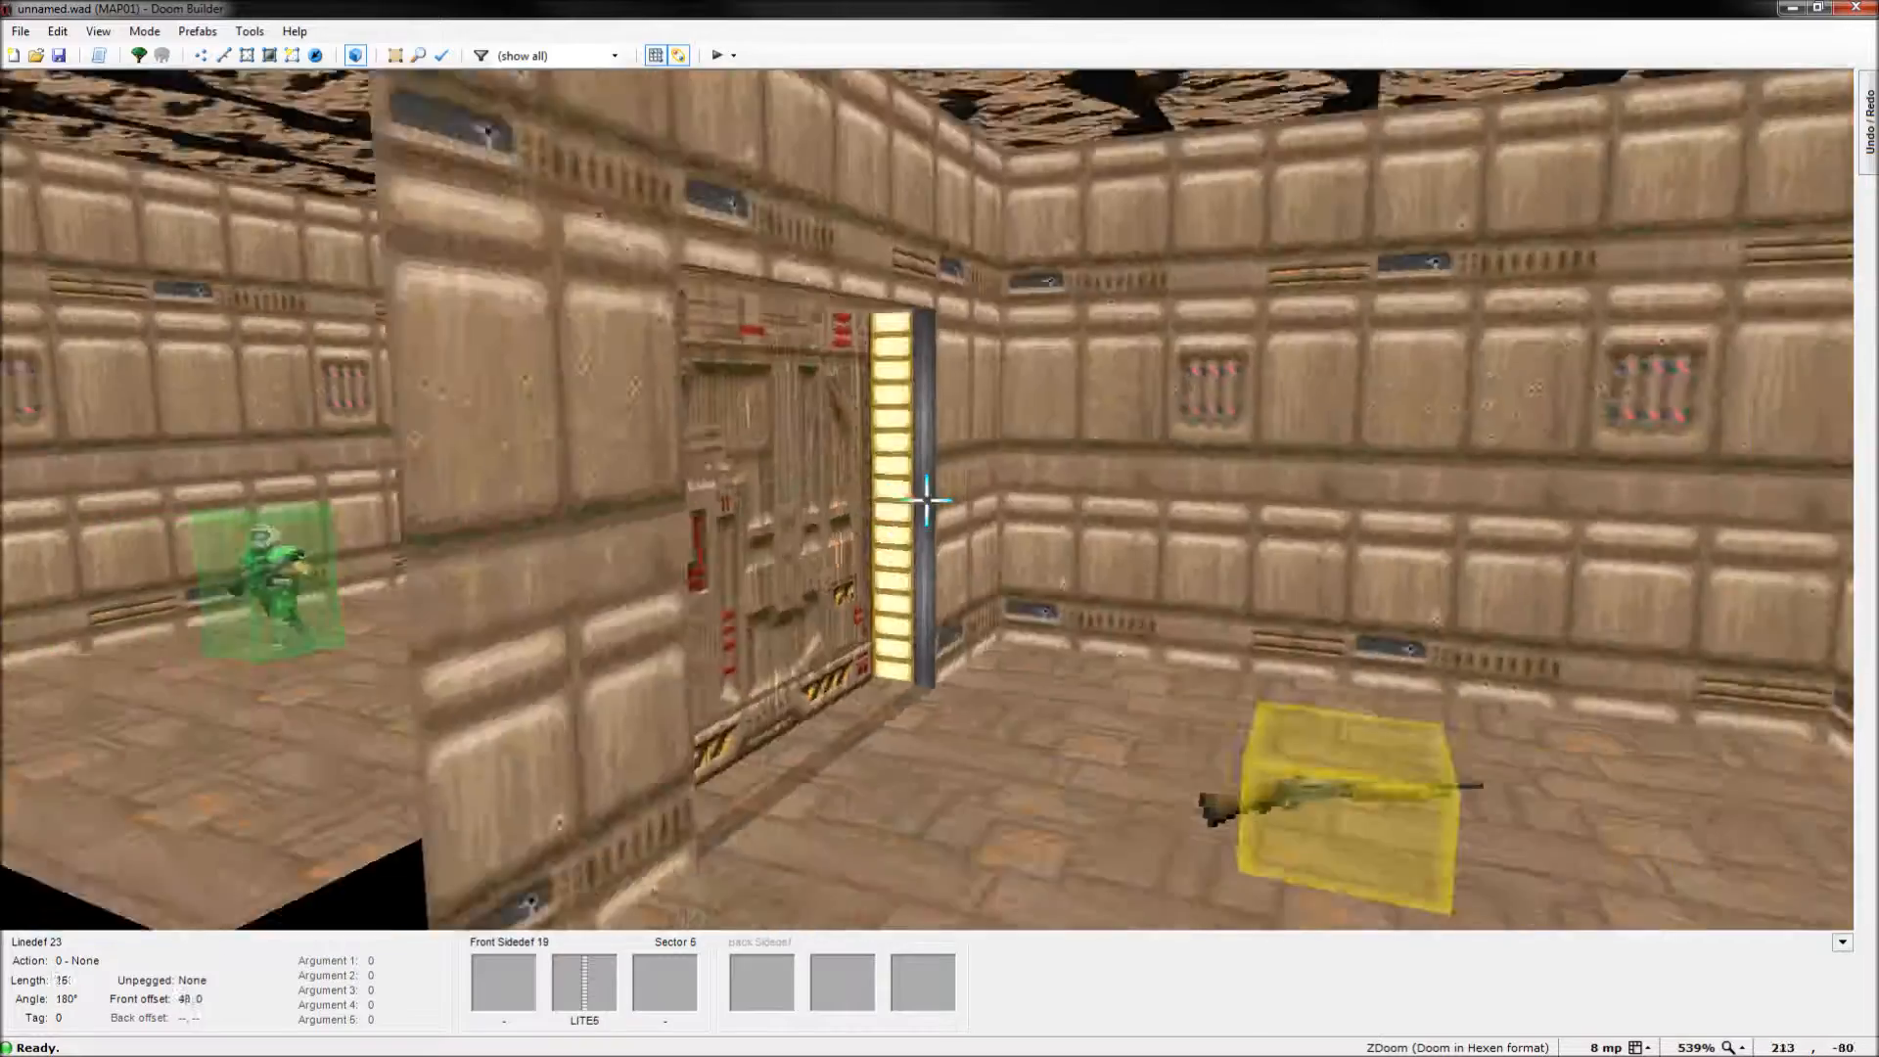
key("d")
key("w")
key("s")
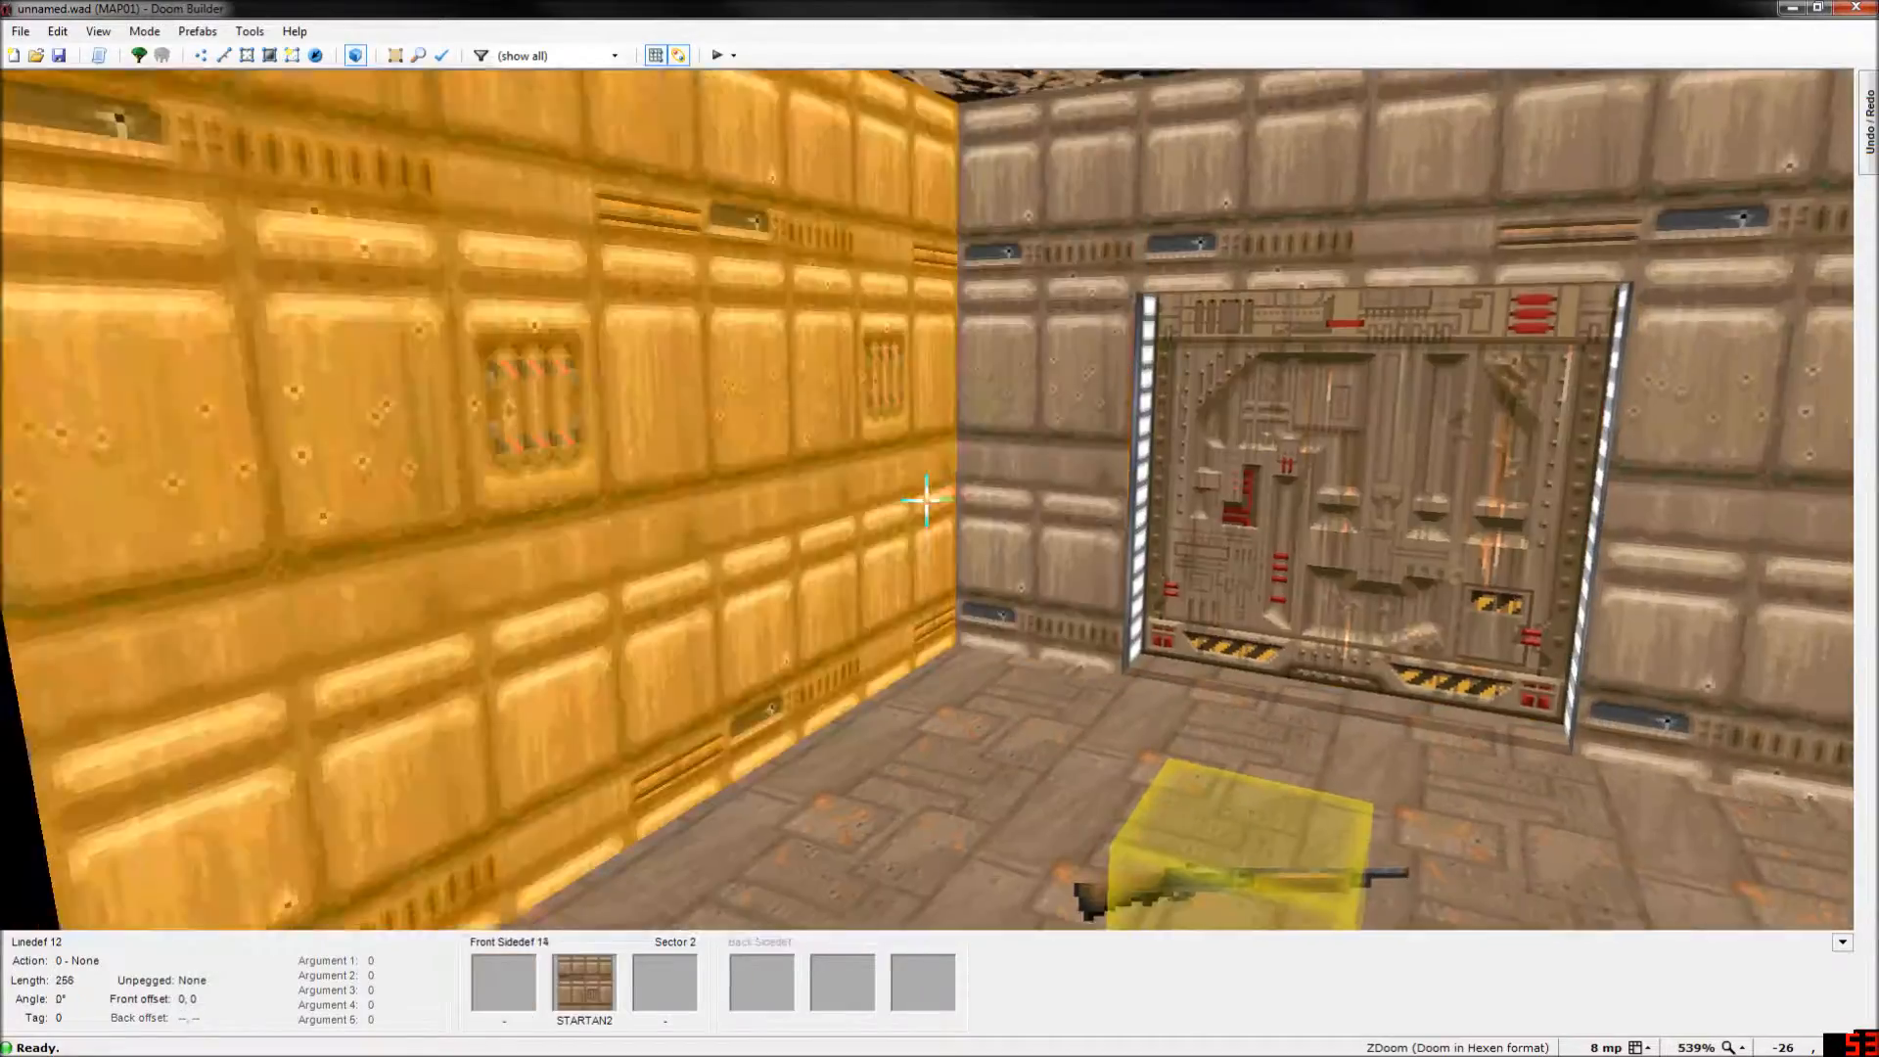
key("d")
key("w")
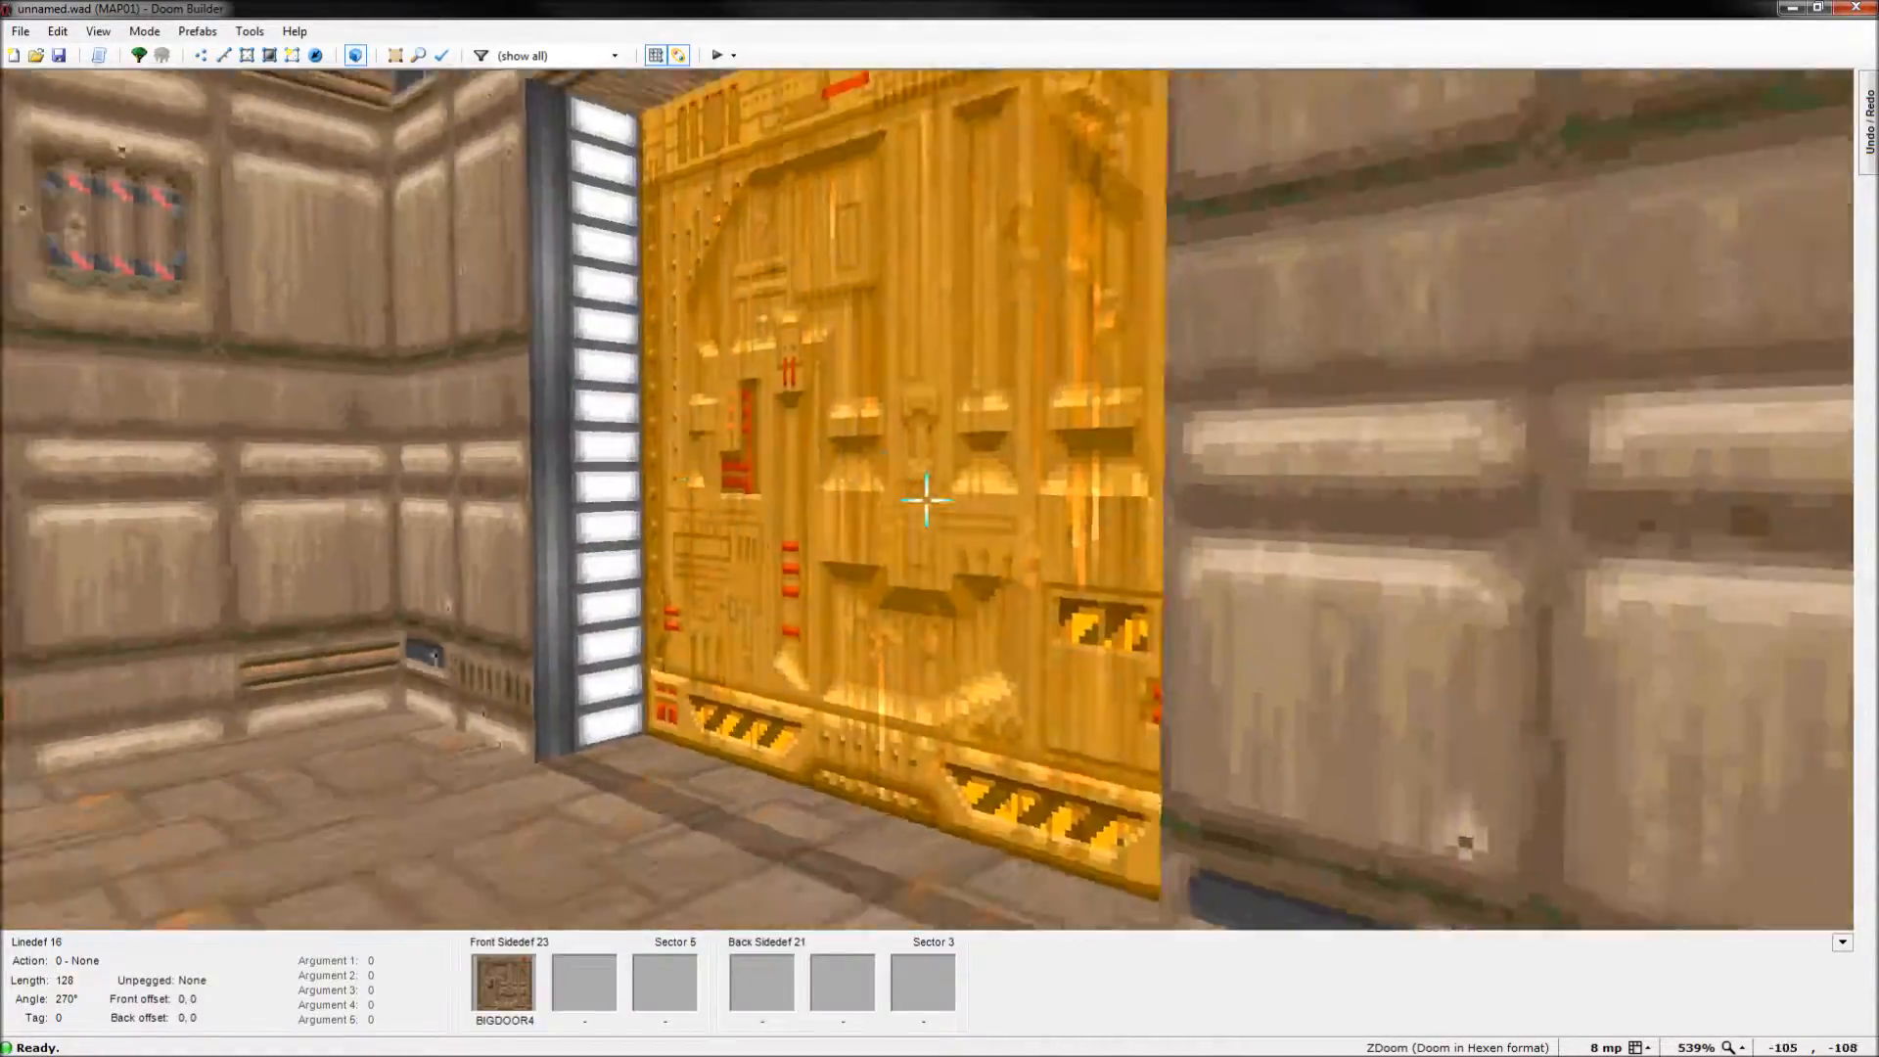
key("a")
key("s")
key("w")
key("s")
key("d")
key("d")
key("w")
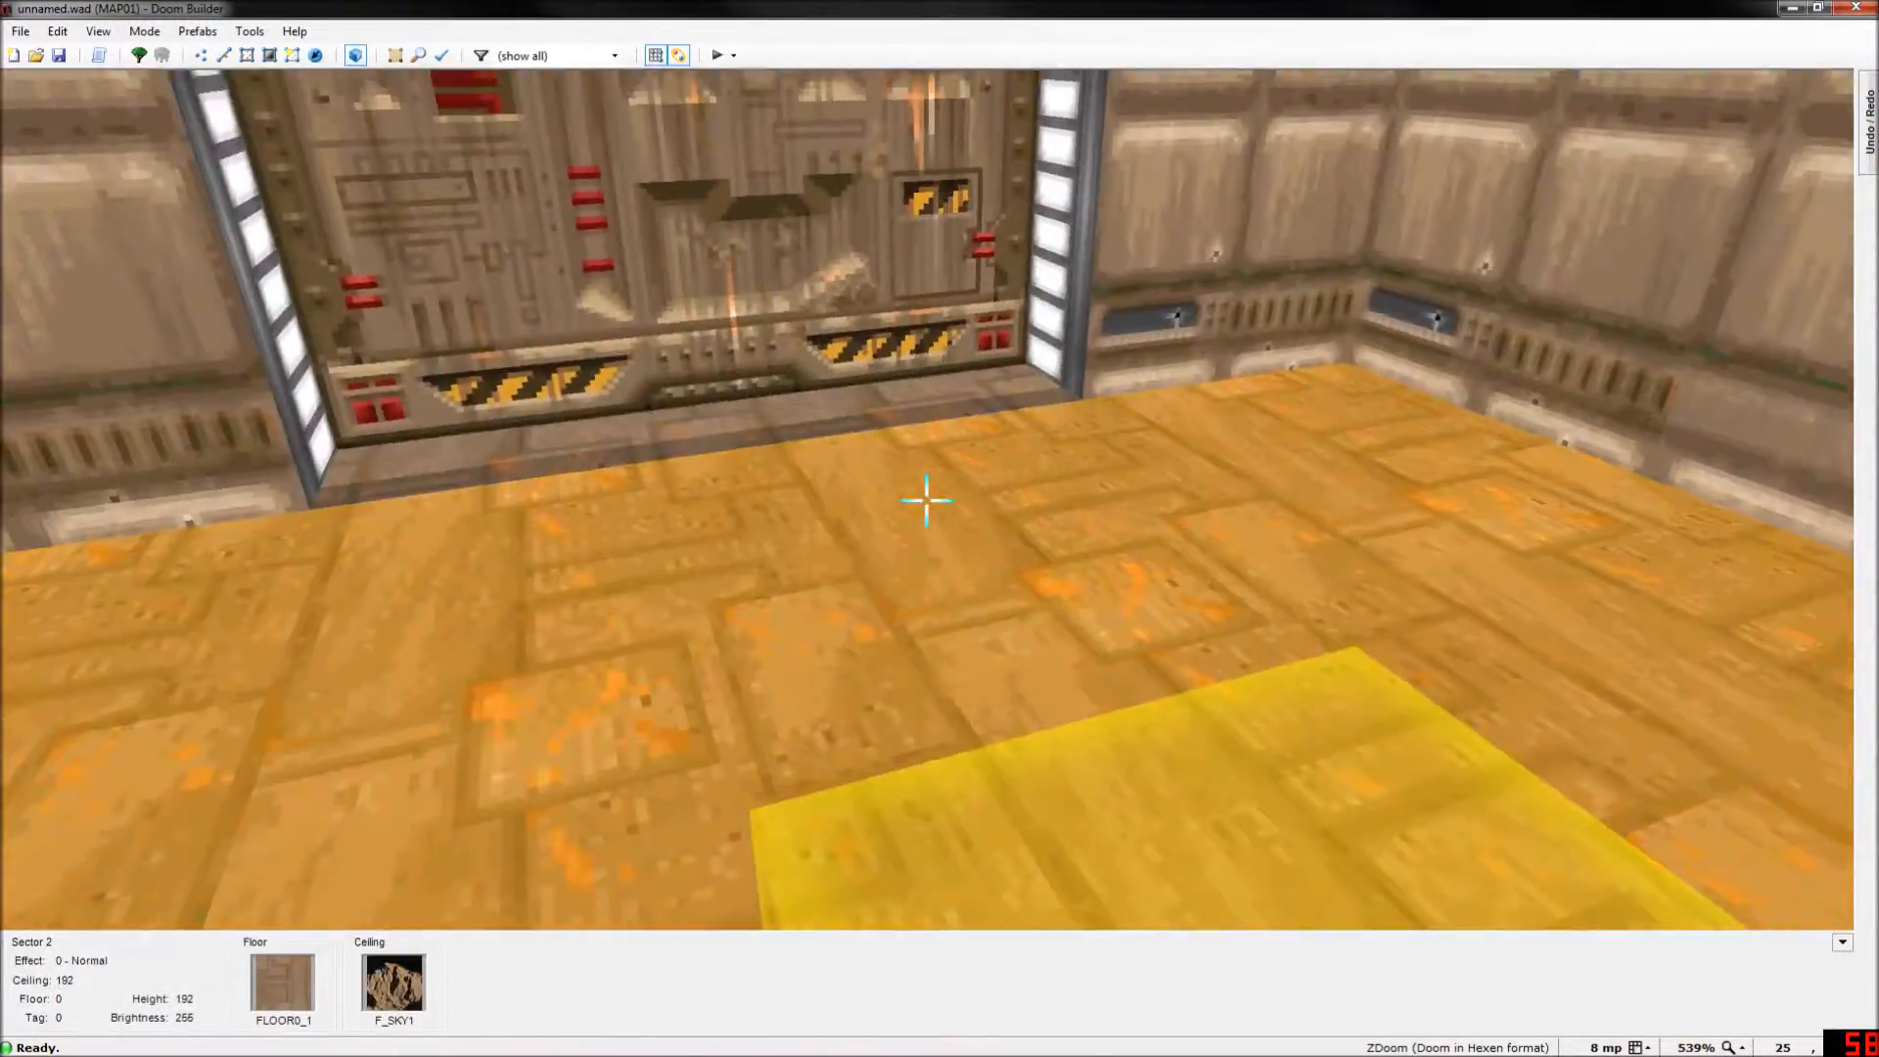
key("s")
key("w")
key("s")
key("d")
key("d")
key("a")
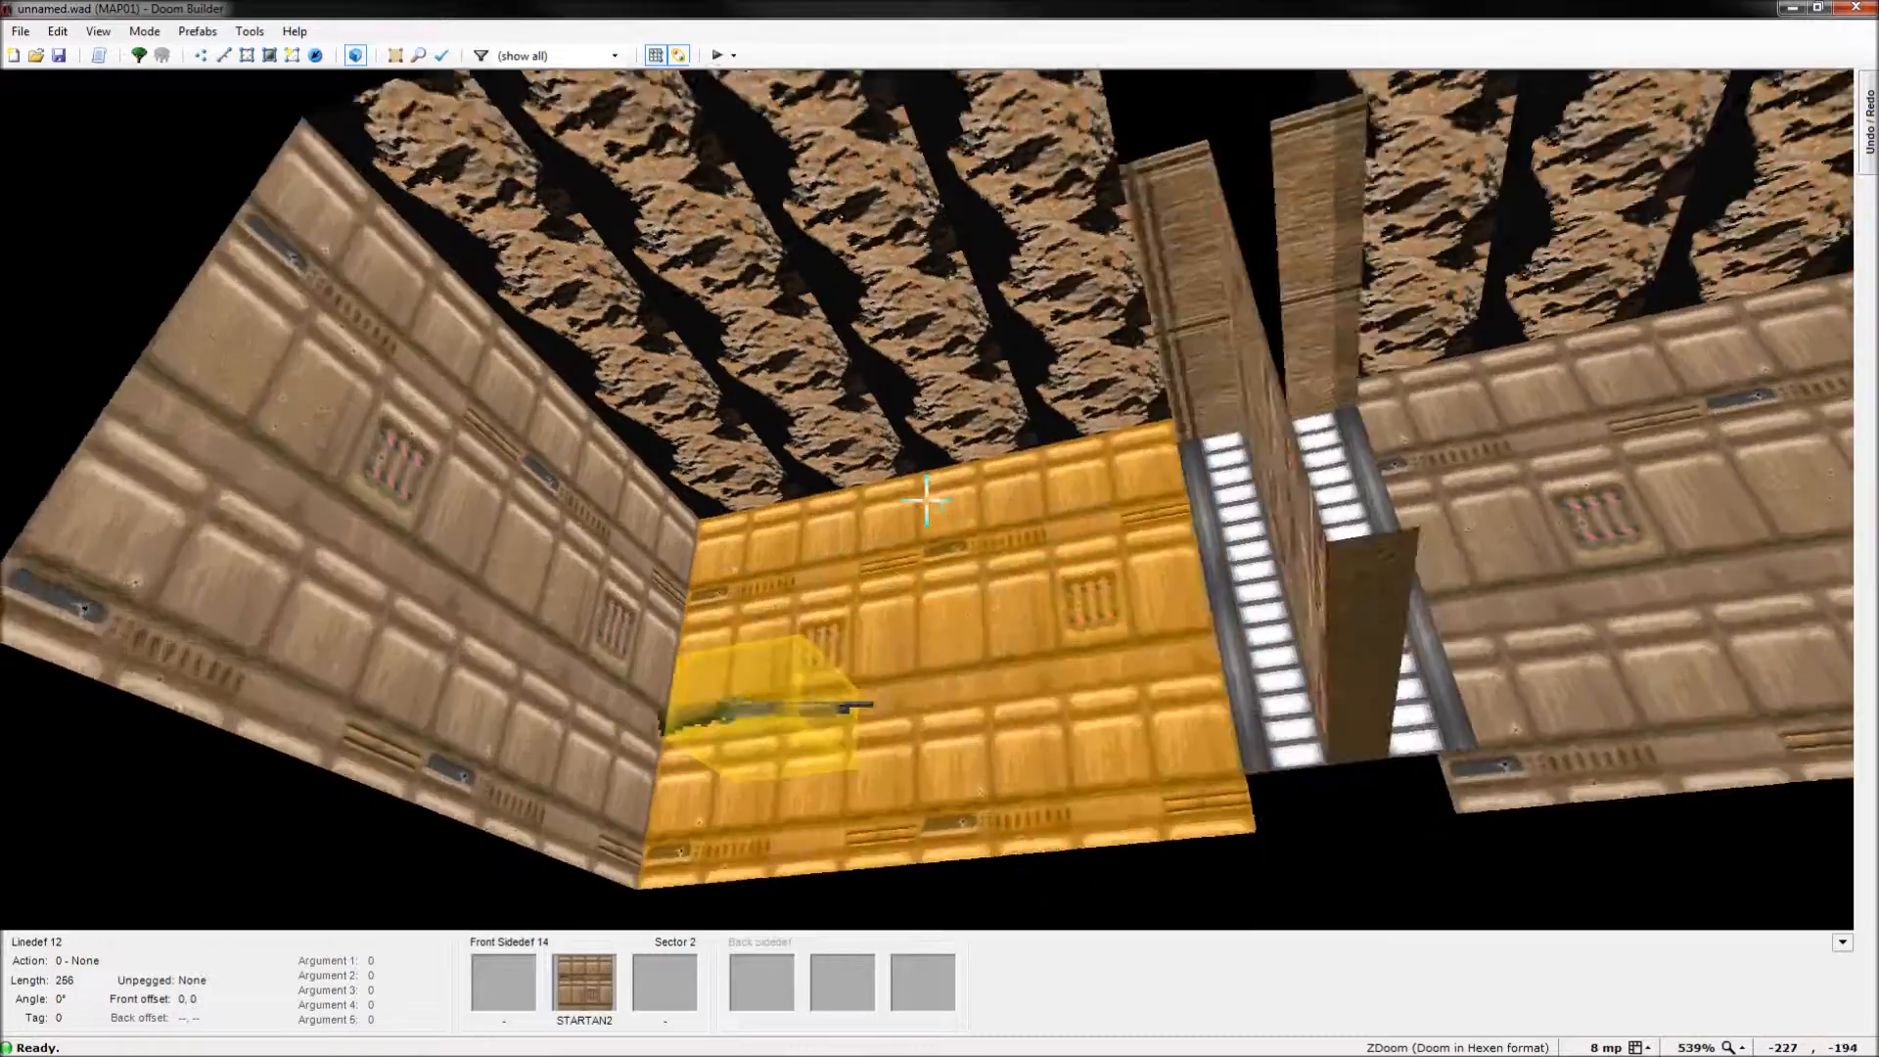
key("w")
key("d")
Return to the 2D map in Linedefs mode and set the grid size to 32 mp.
key("q")
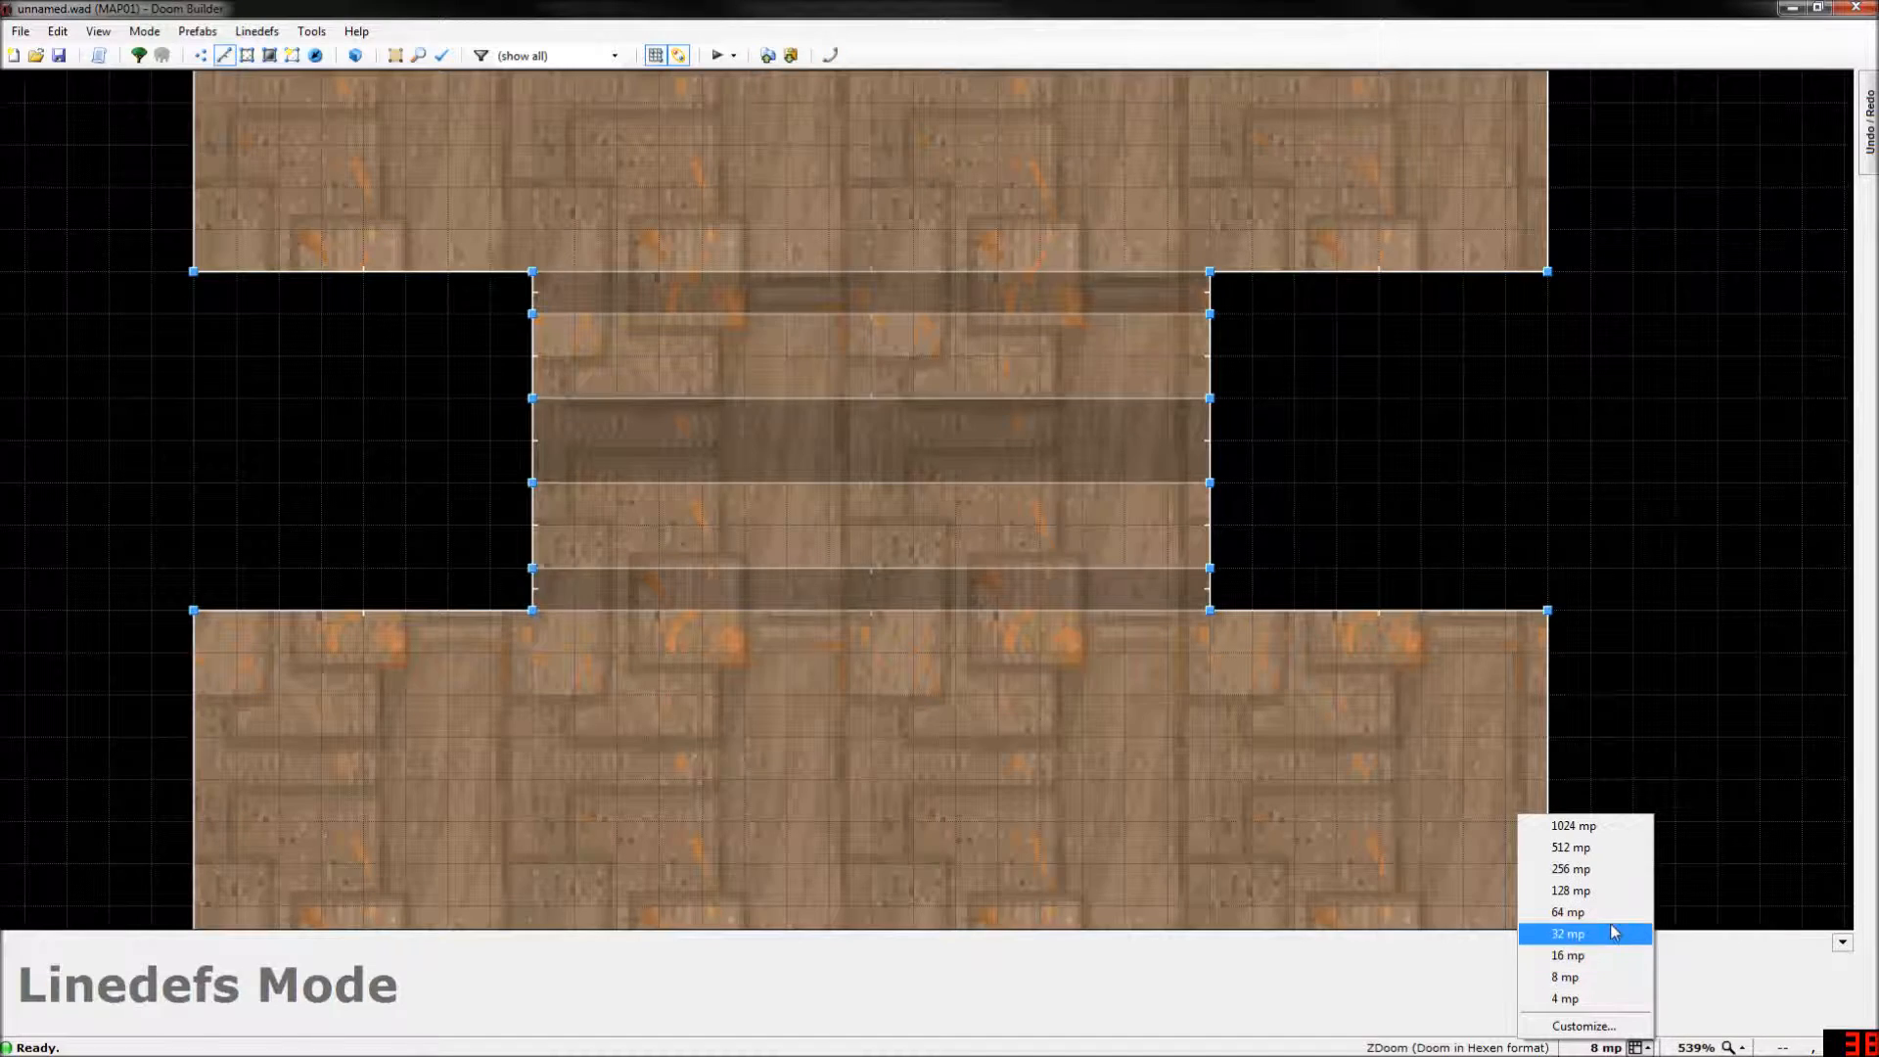
left_click(1612, 931)
scroll(1399, 758, "down", 3)
Set the front middle texture of the two 64-long walls west of the passage, one in each room, to SW1BRN1.
left_click(859, 673)
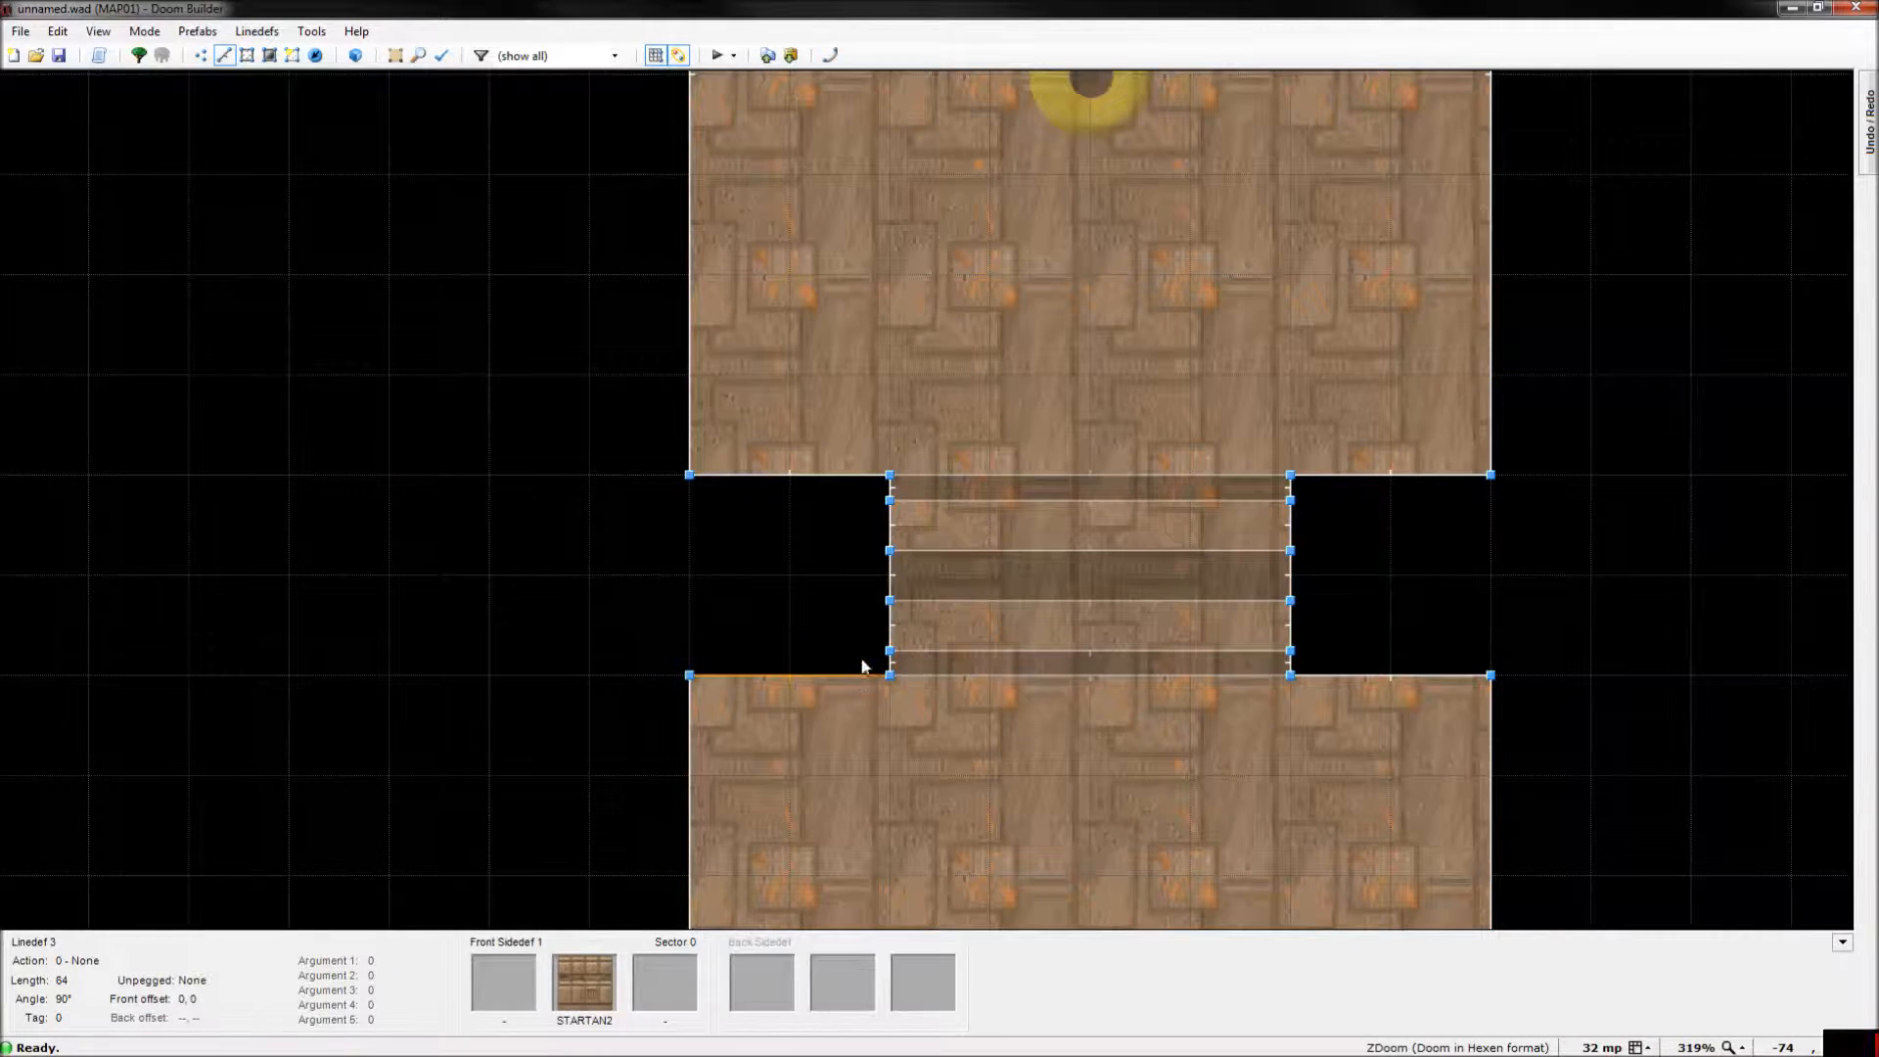
left_click(794, 475)
scroll(803, 460, "down", 6)
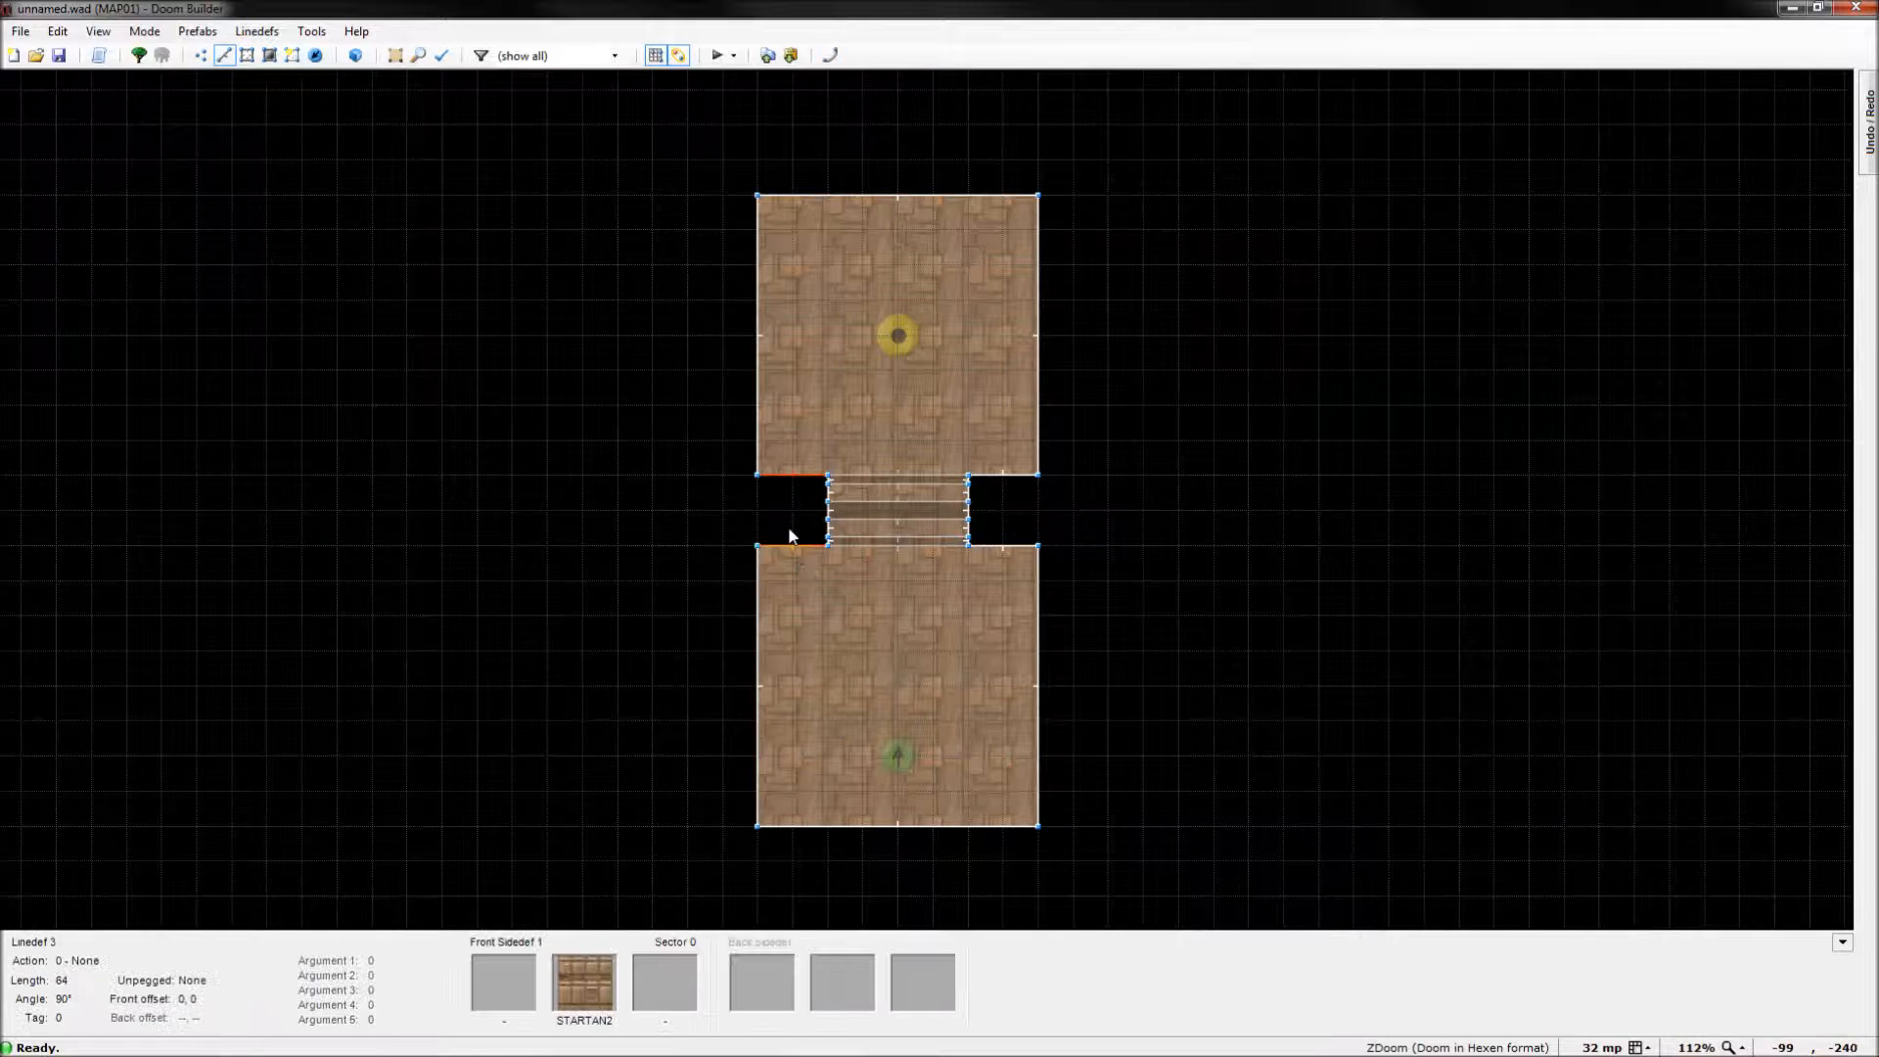
scroll(789, 526, "up", 4)
scroll(873, 569, "up", 1)
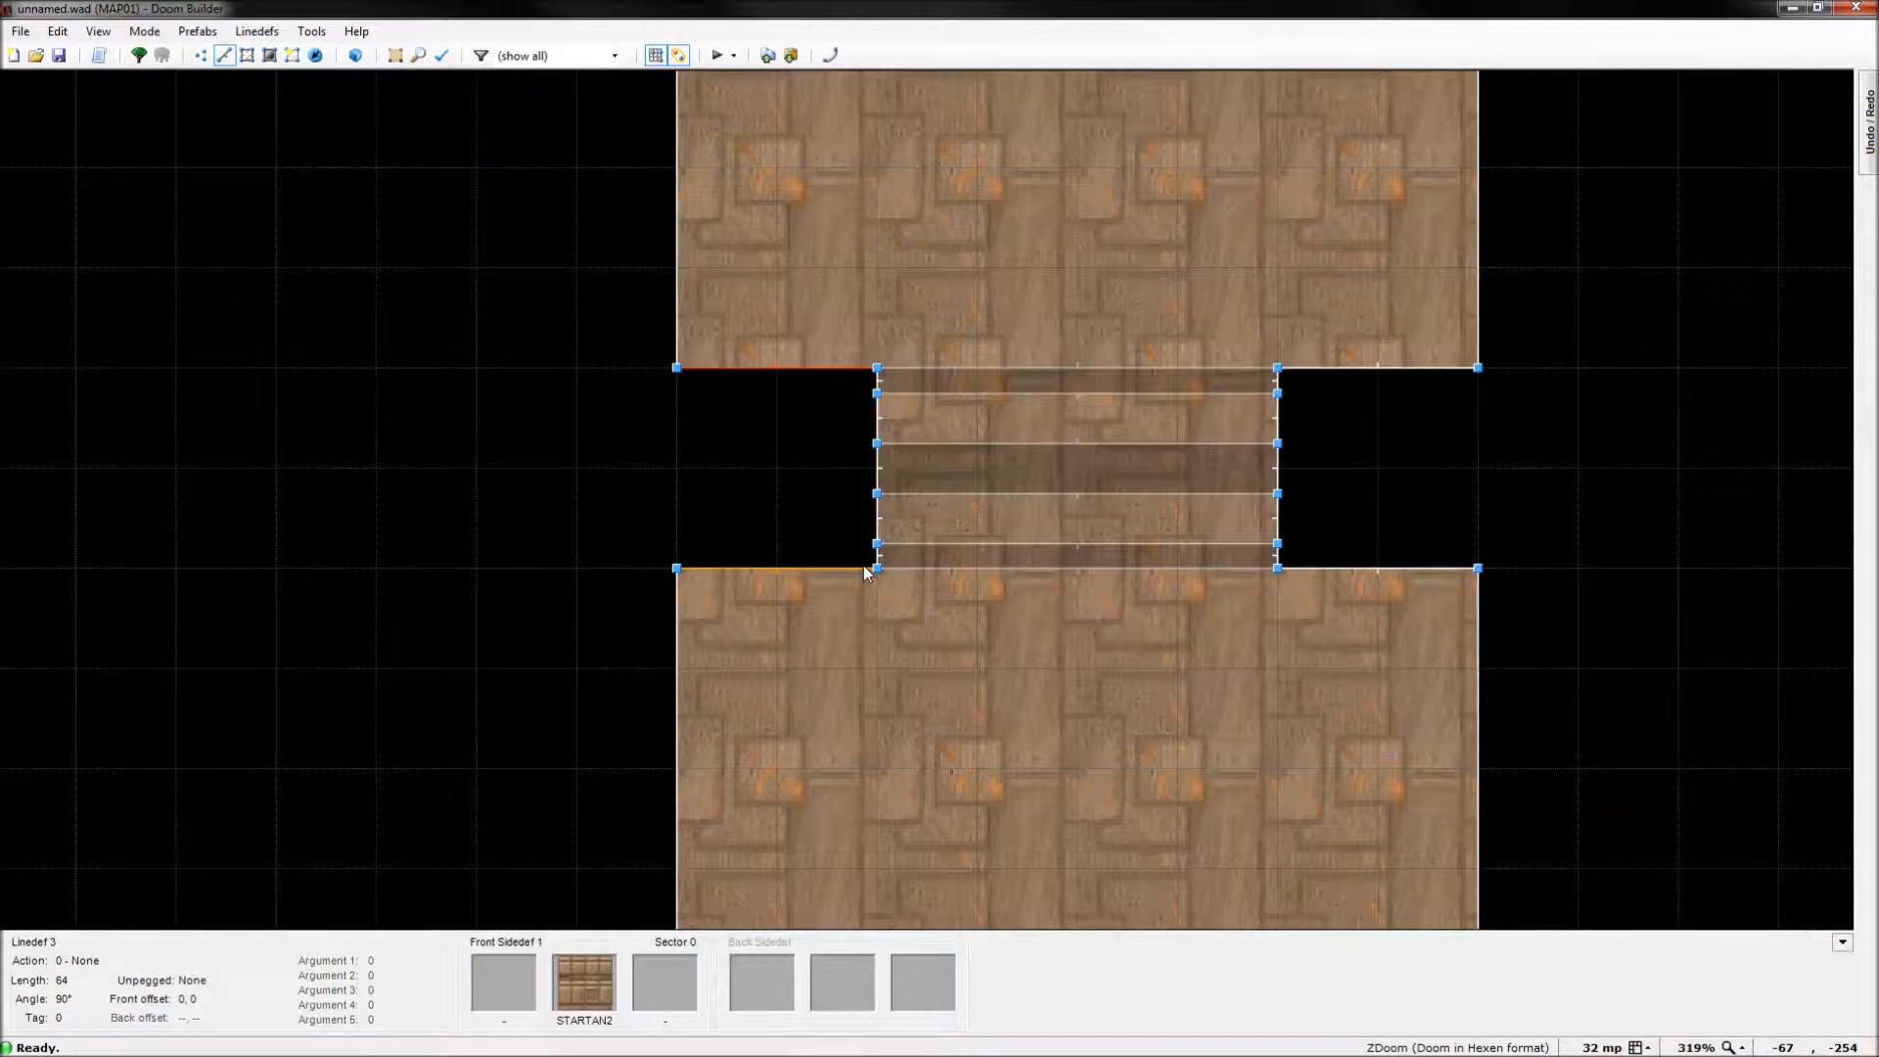
right_click(842, 569)
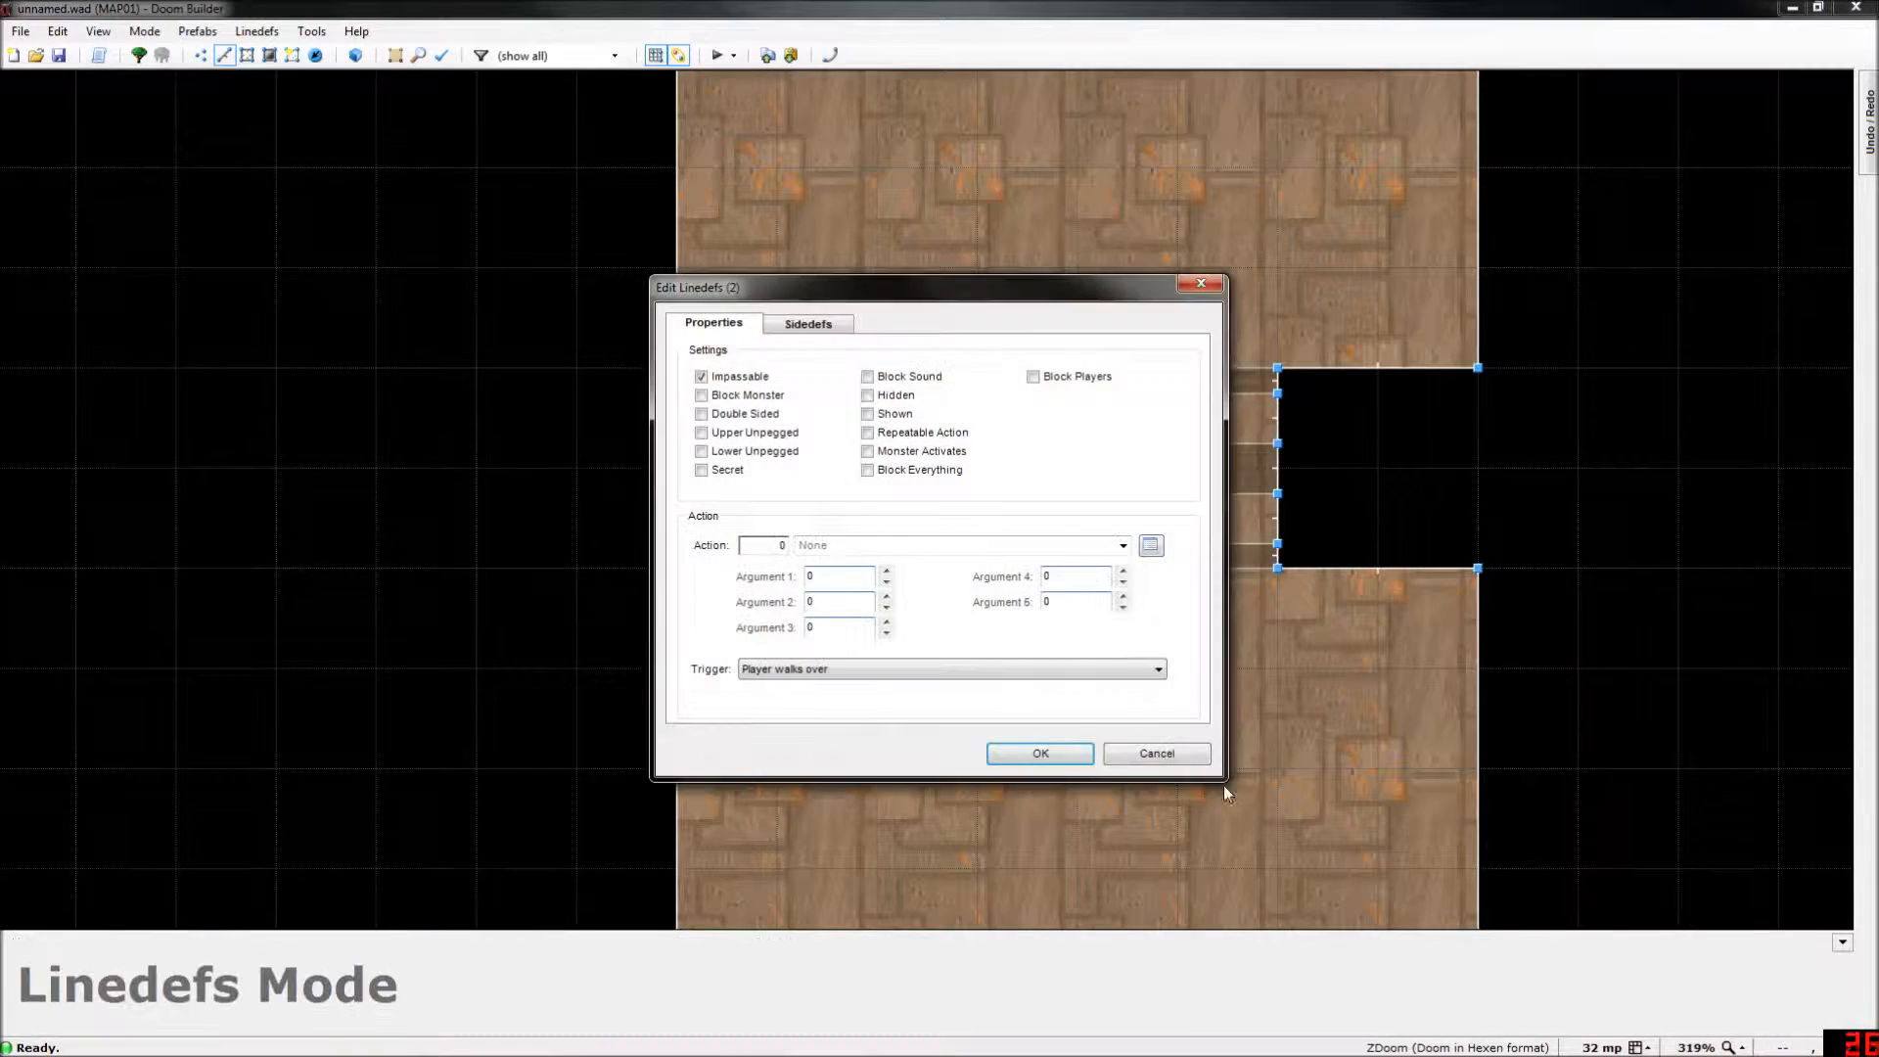
left_click(814, 331)
left_click(1037, 436)
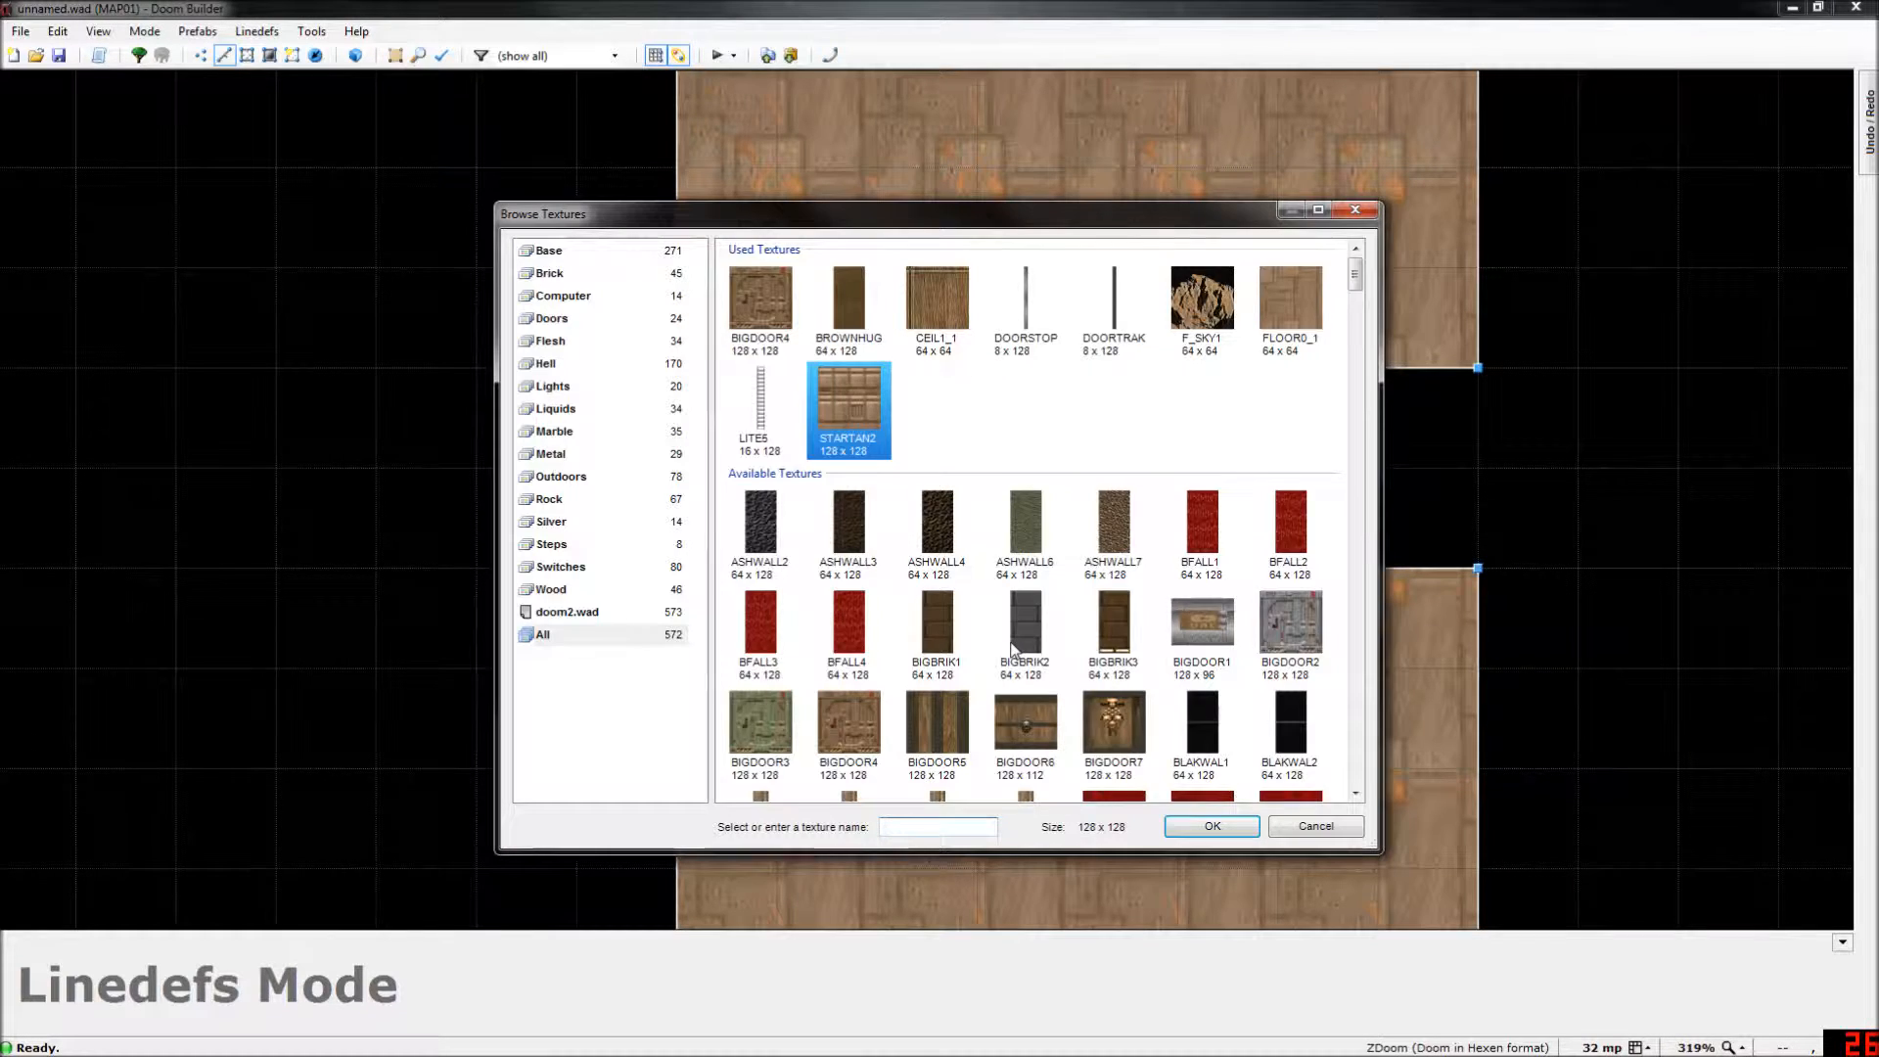
type("SW")
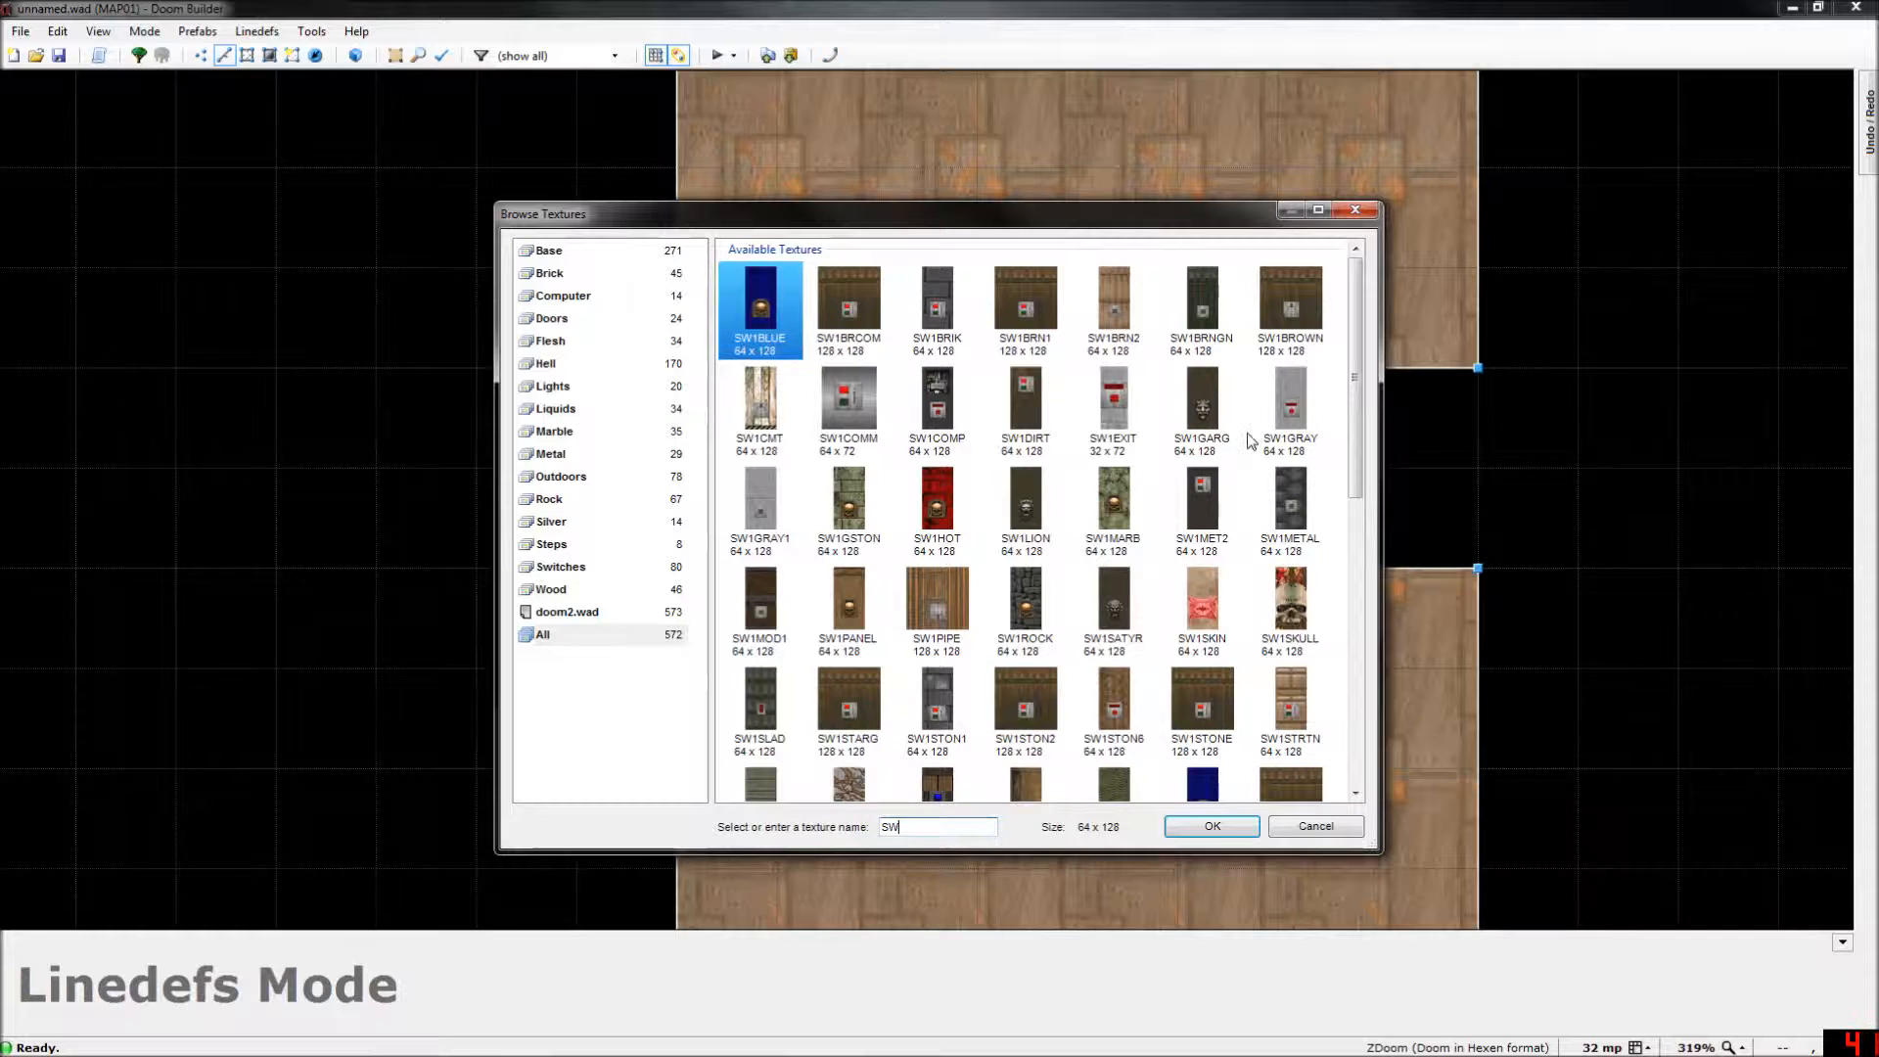
left_click_drag(1353, 365, 1319, 702)
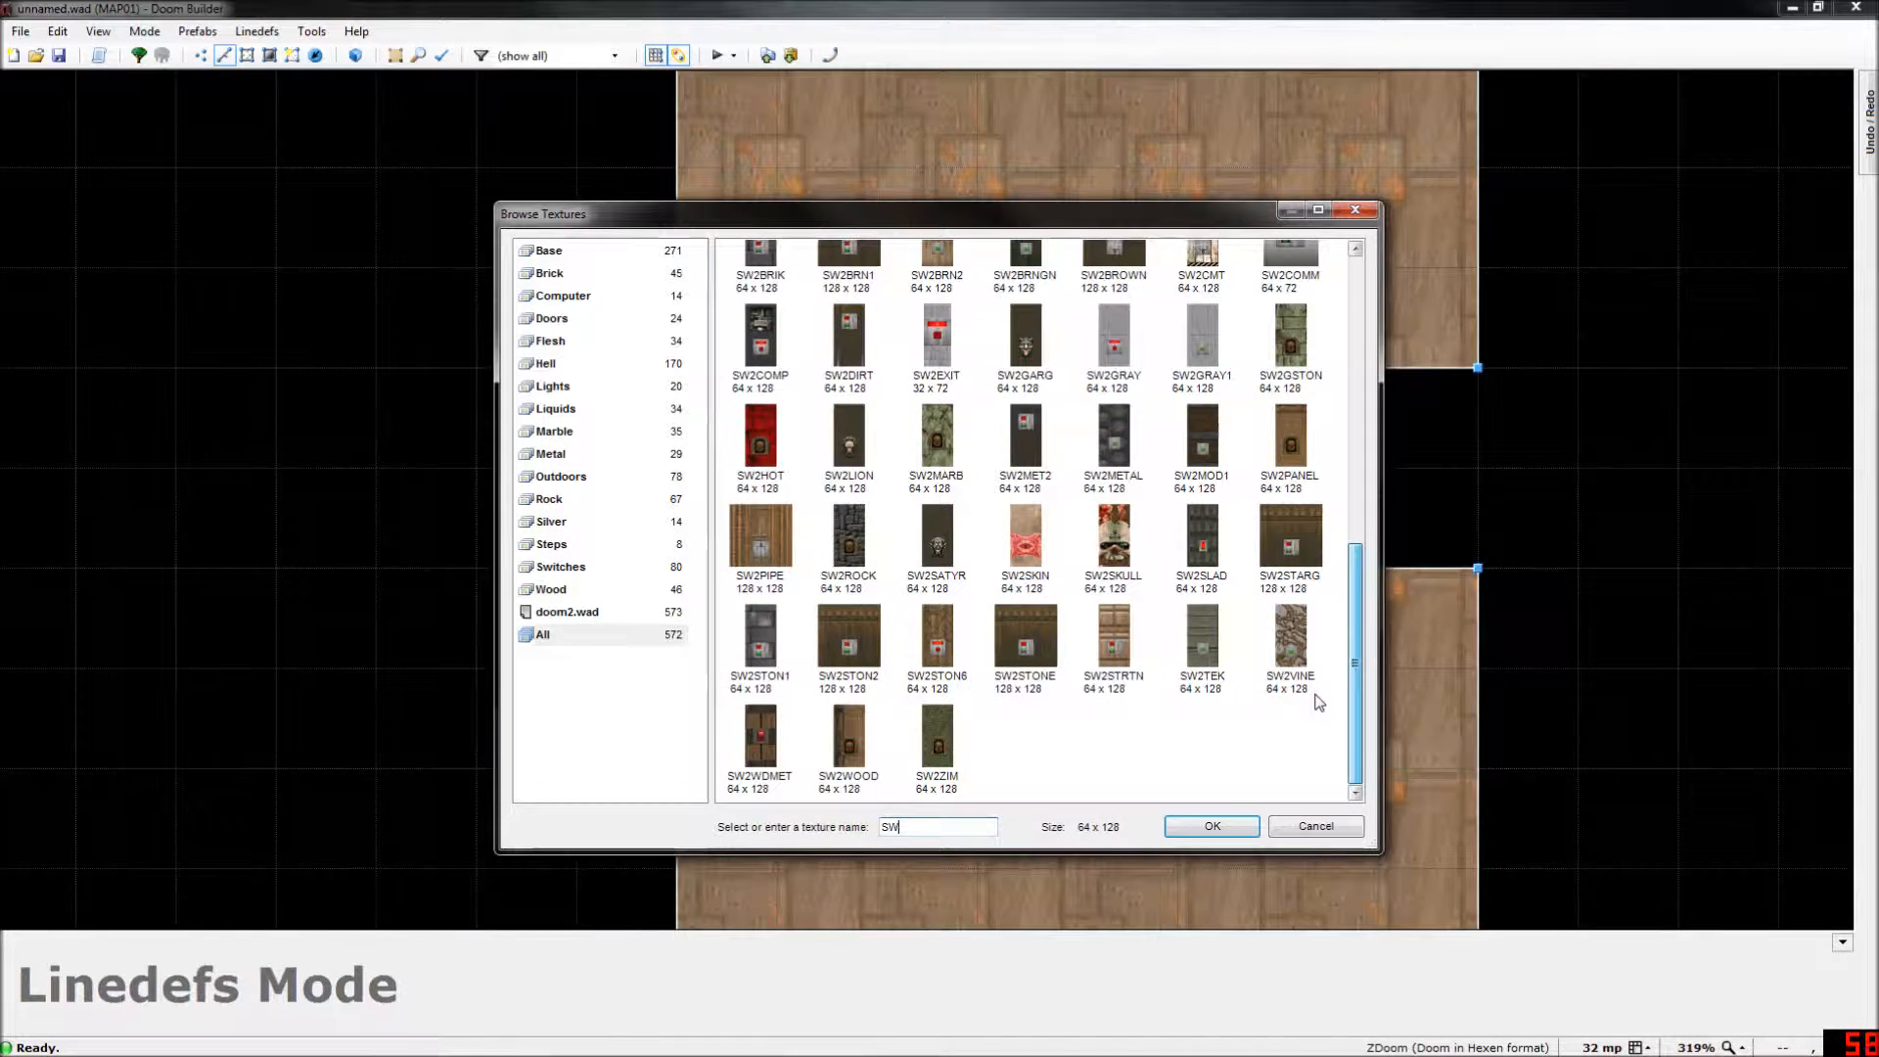
scroll(1311, 685, "up", 3)
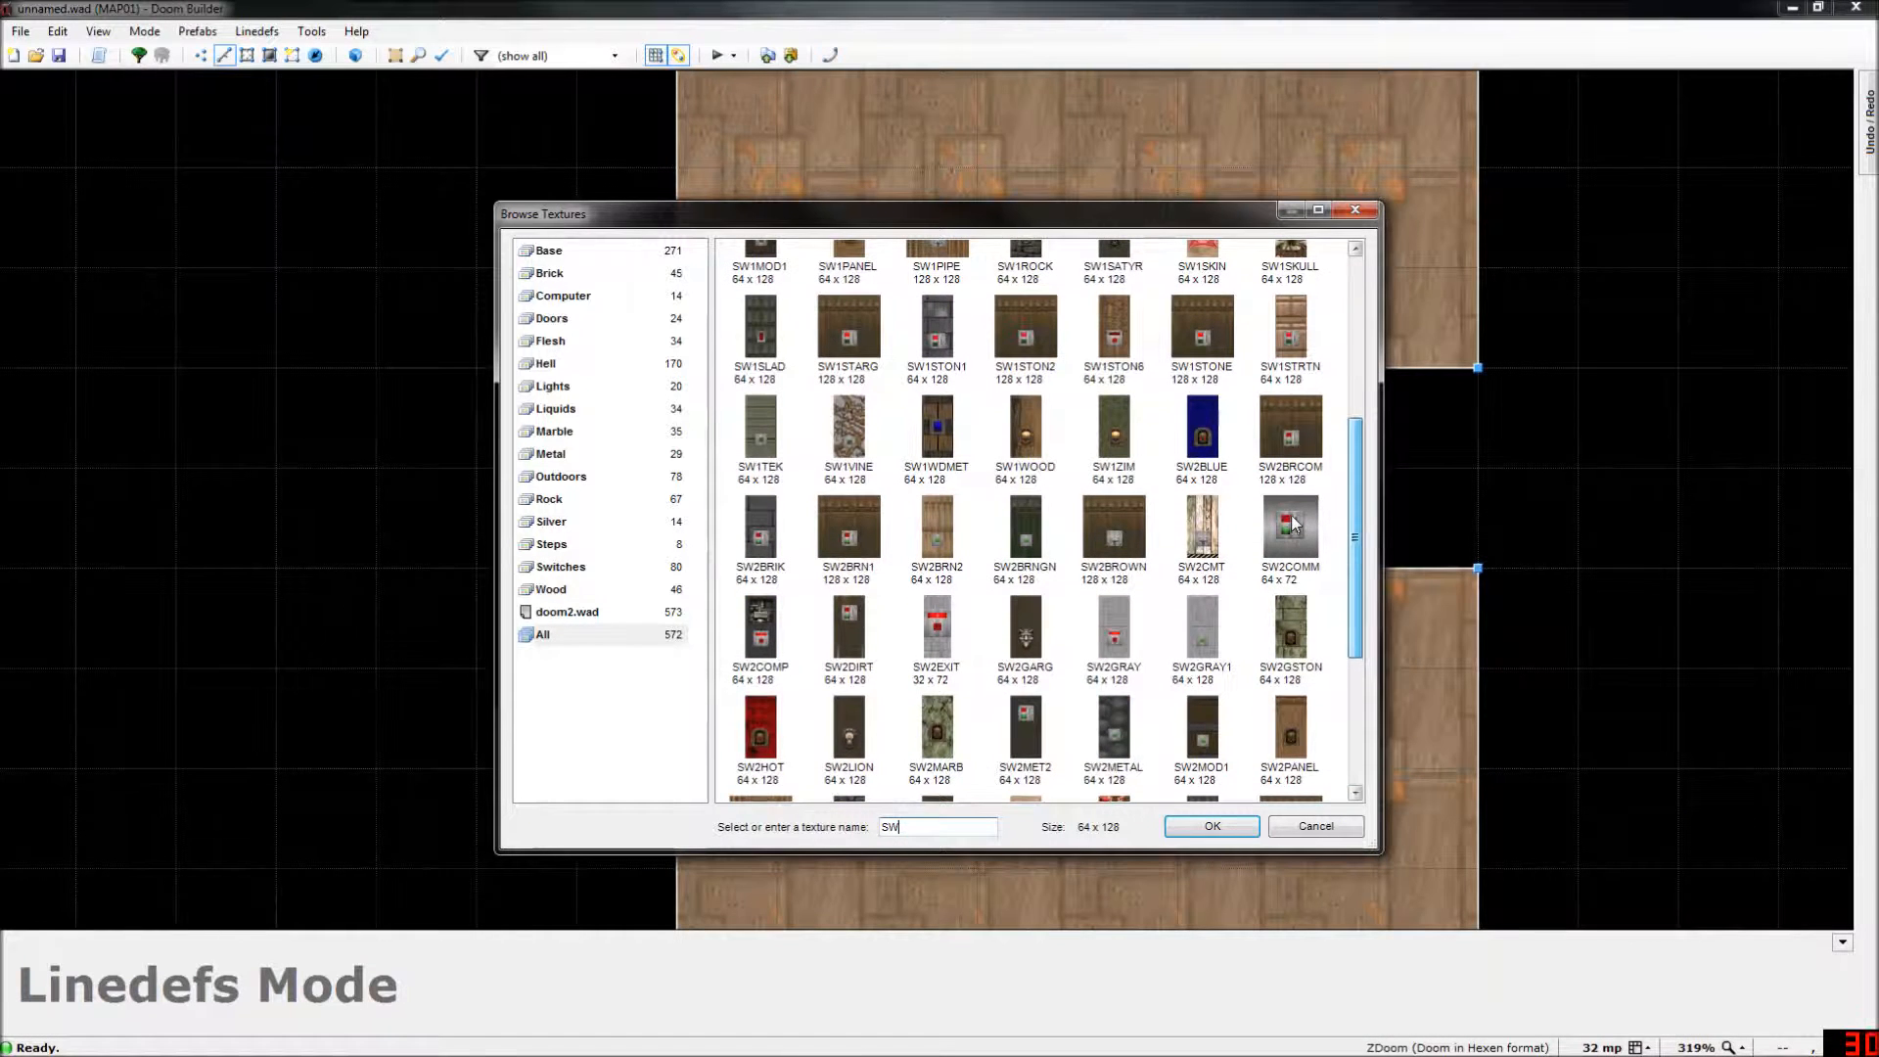
scroll(1292, 440, "up", 4)
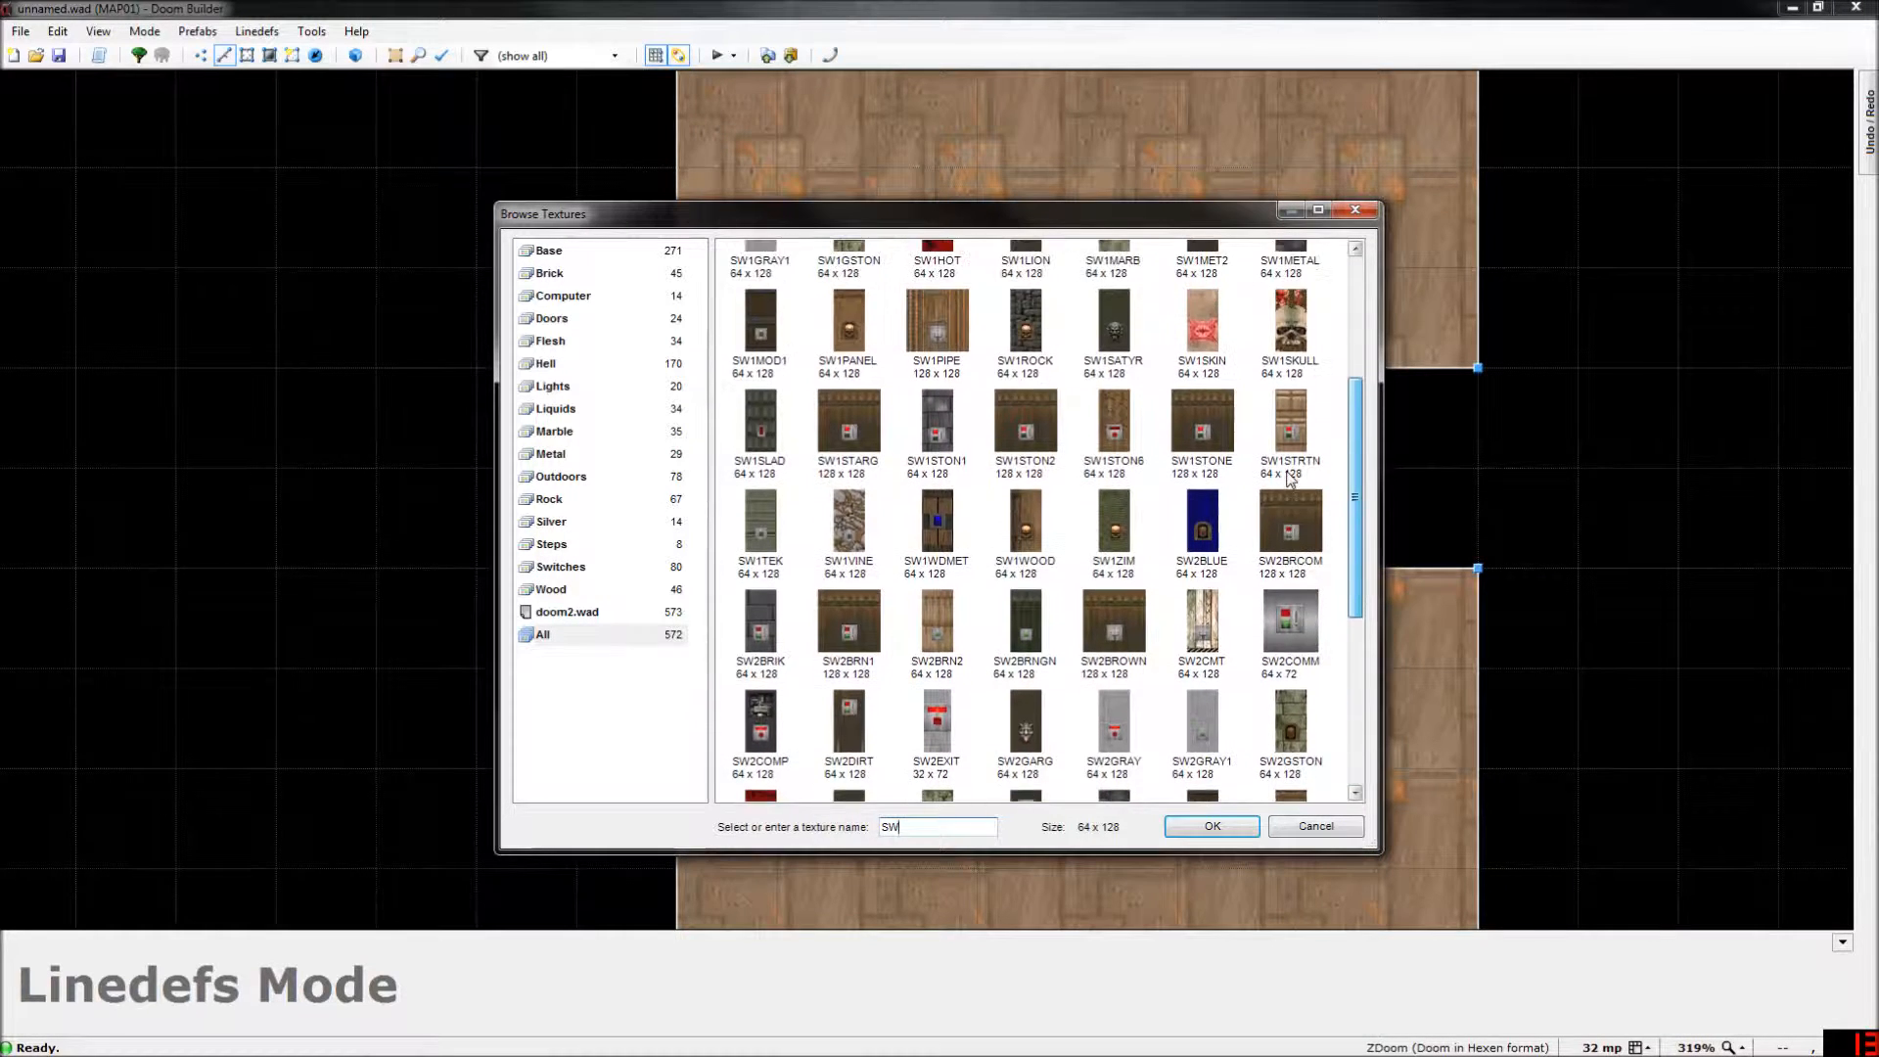
scroll(1293, 323, "up", 1)
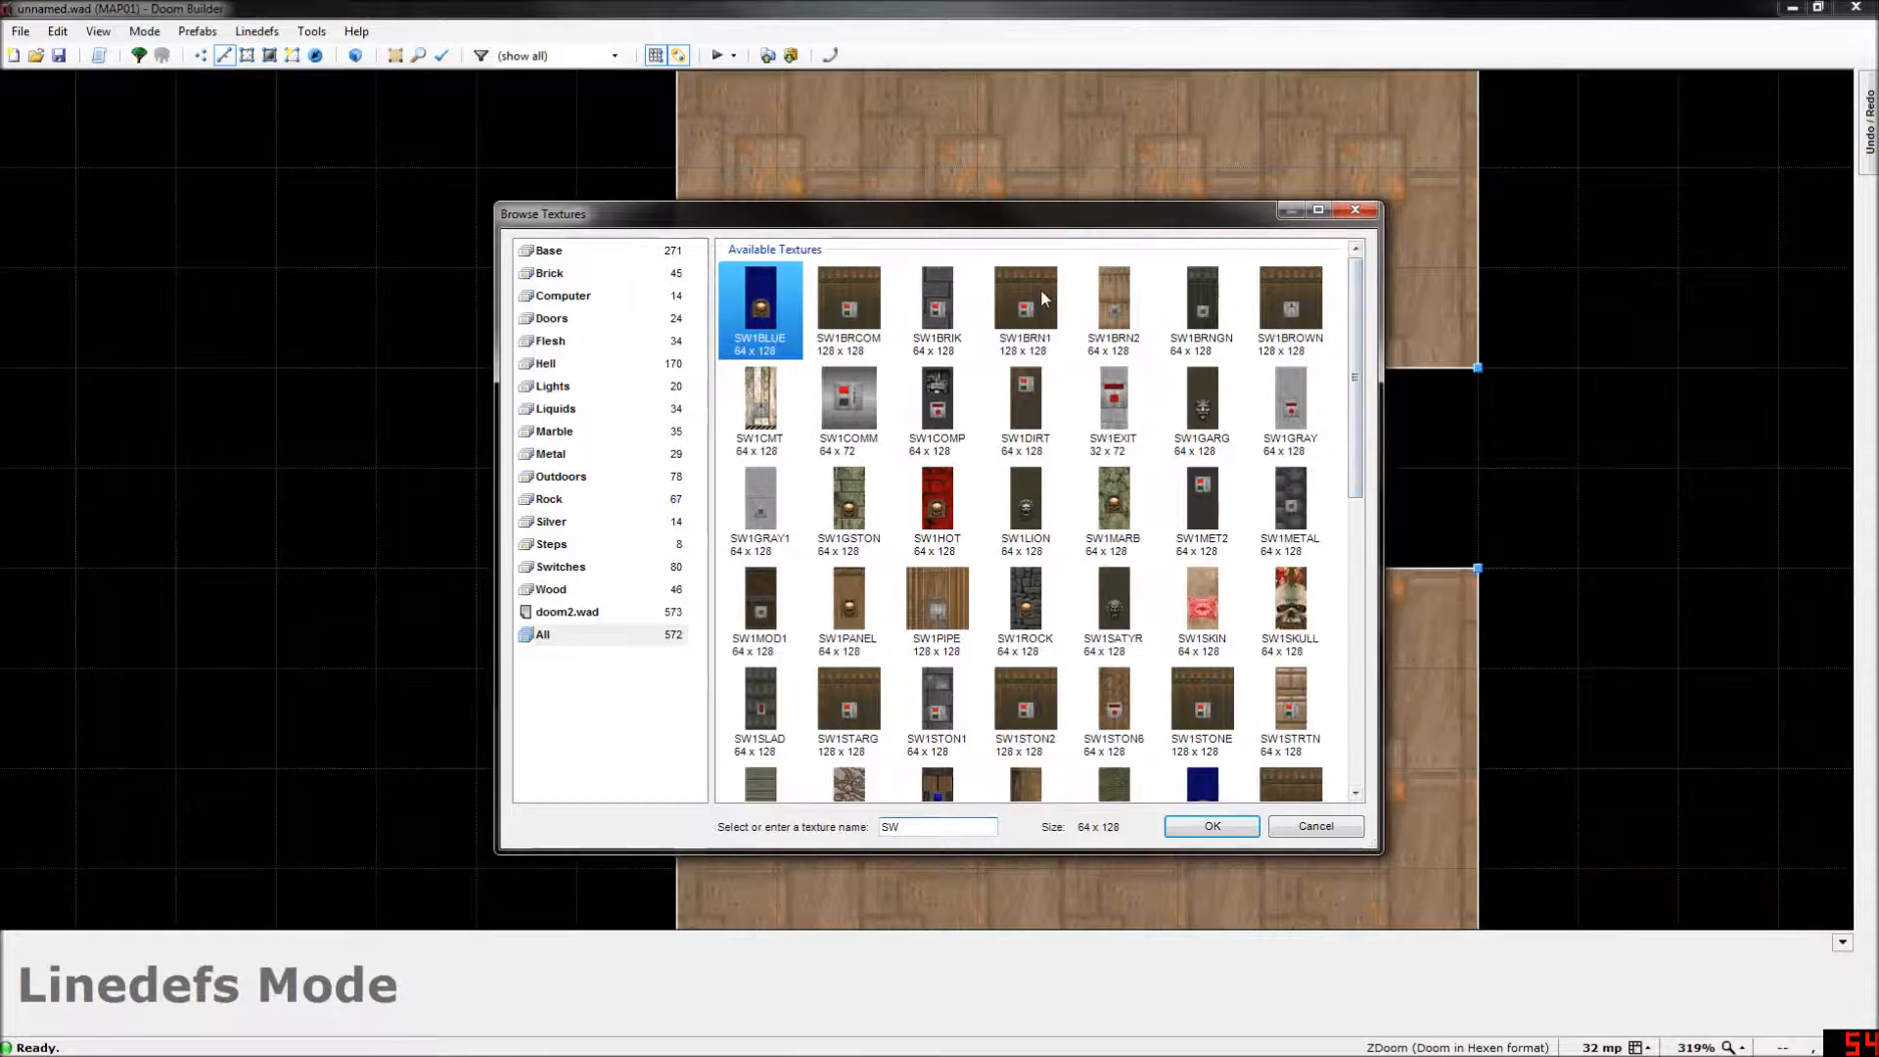
double_click(1041, 288)
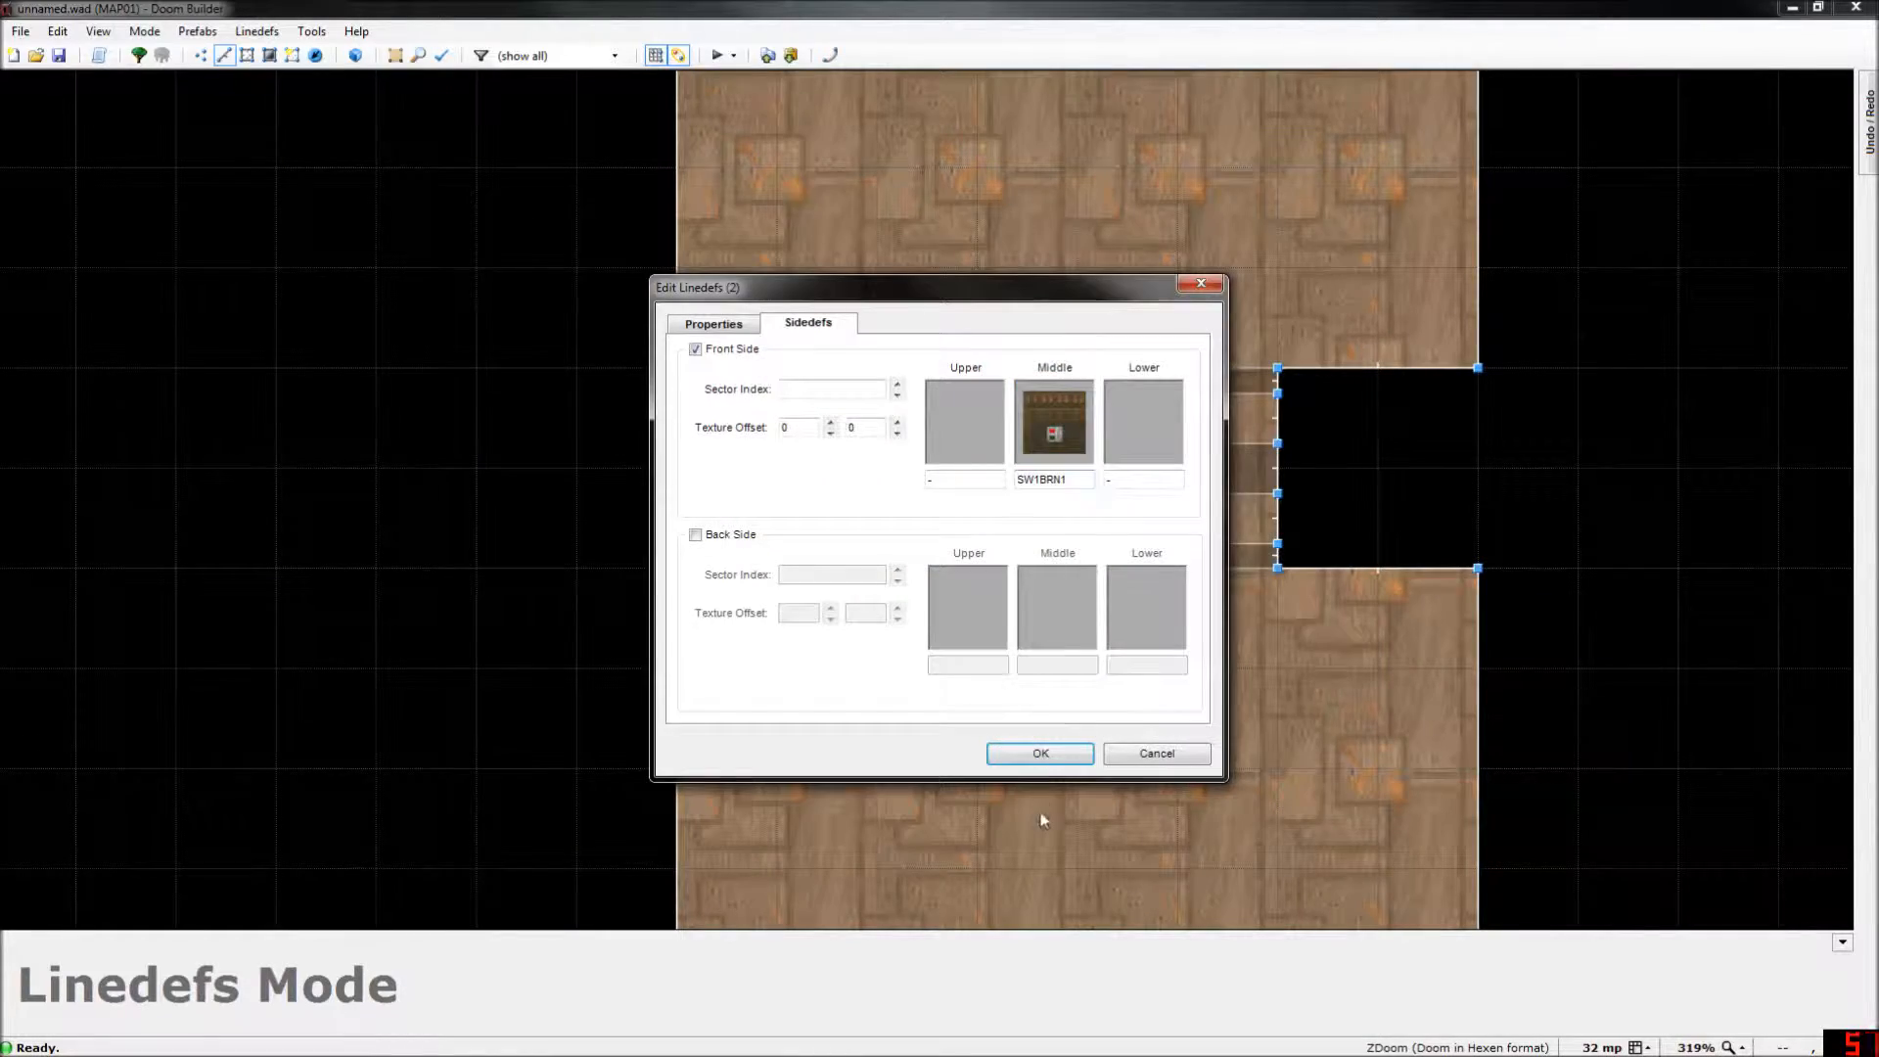
left_click(1041, 753)
In the 3D view, select the STARTAN2 walls of both rooms together with the wall sections above the door.
key("w")
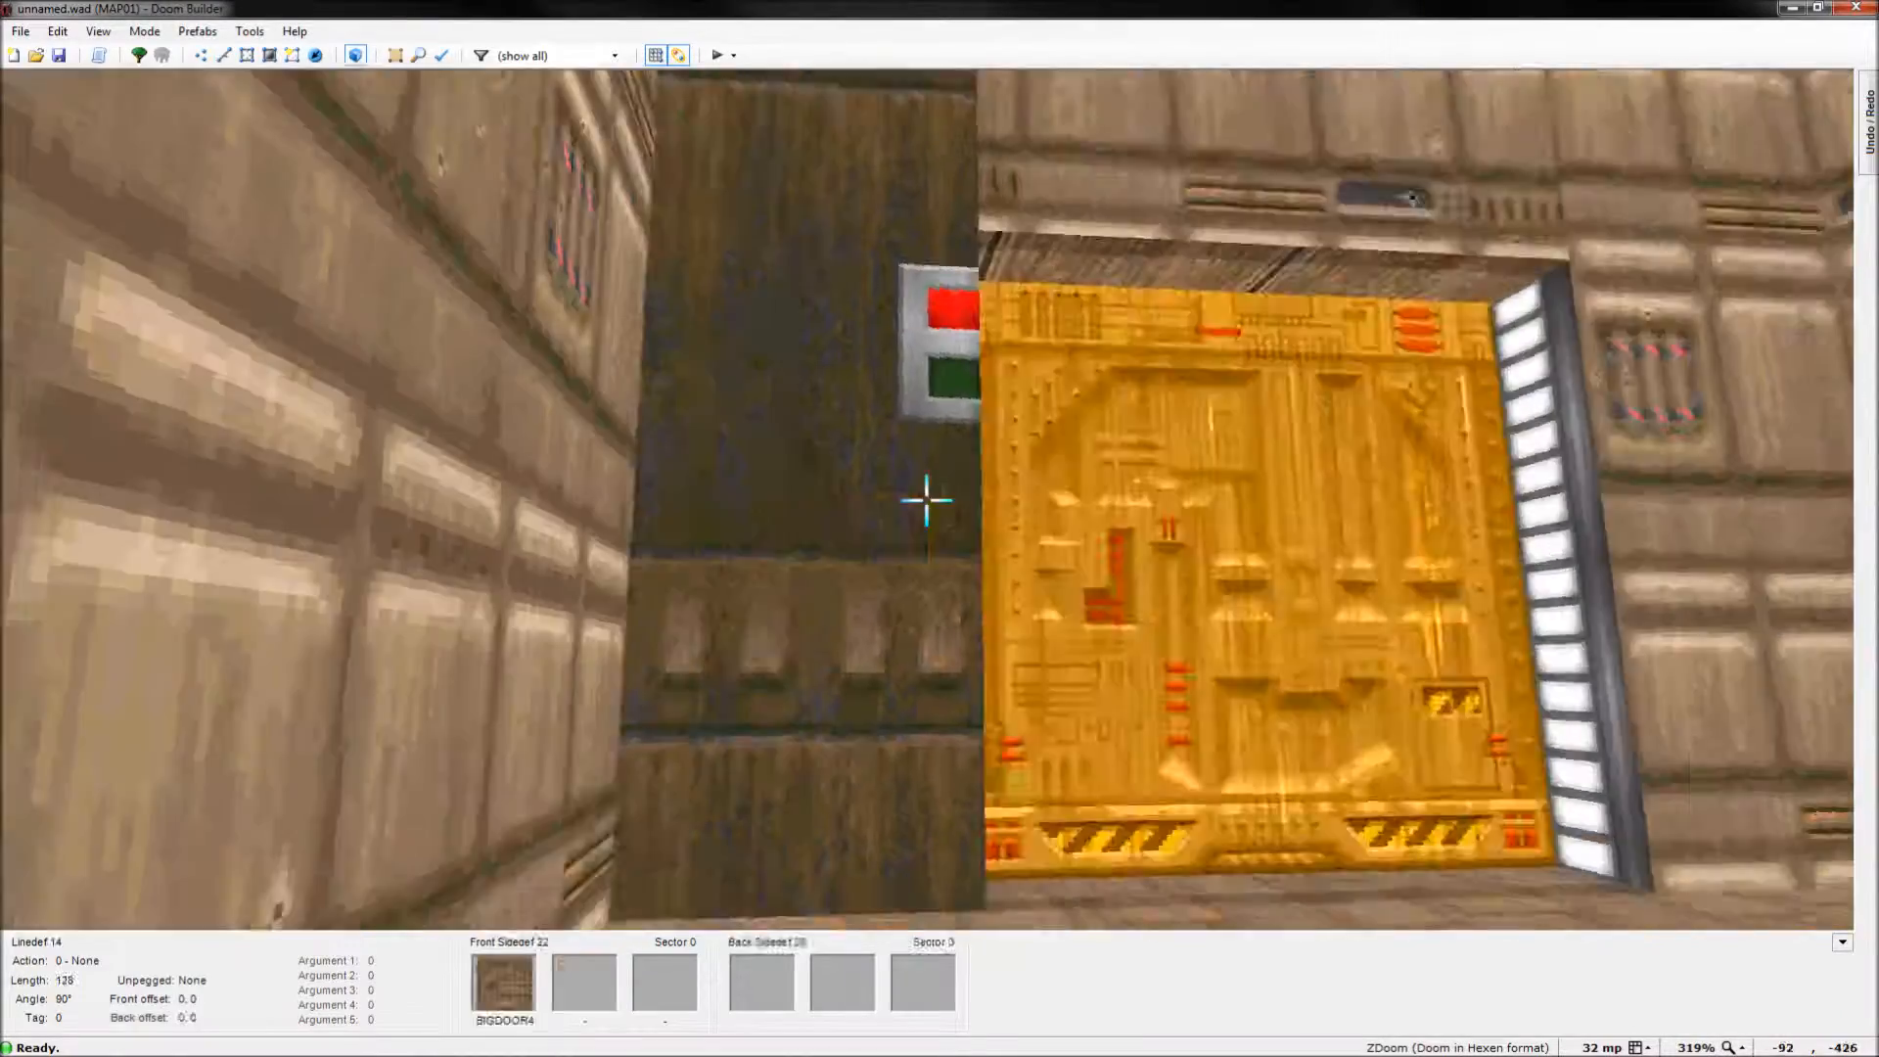
key("e")
key("d")
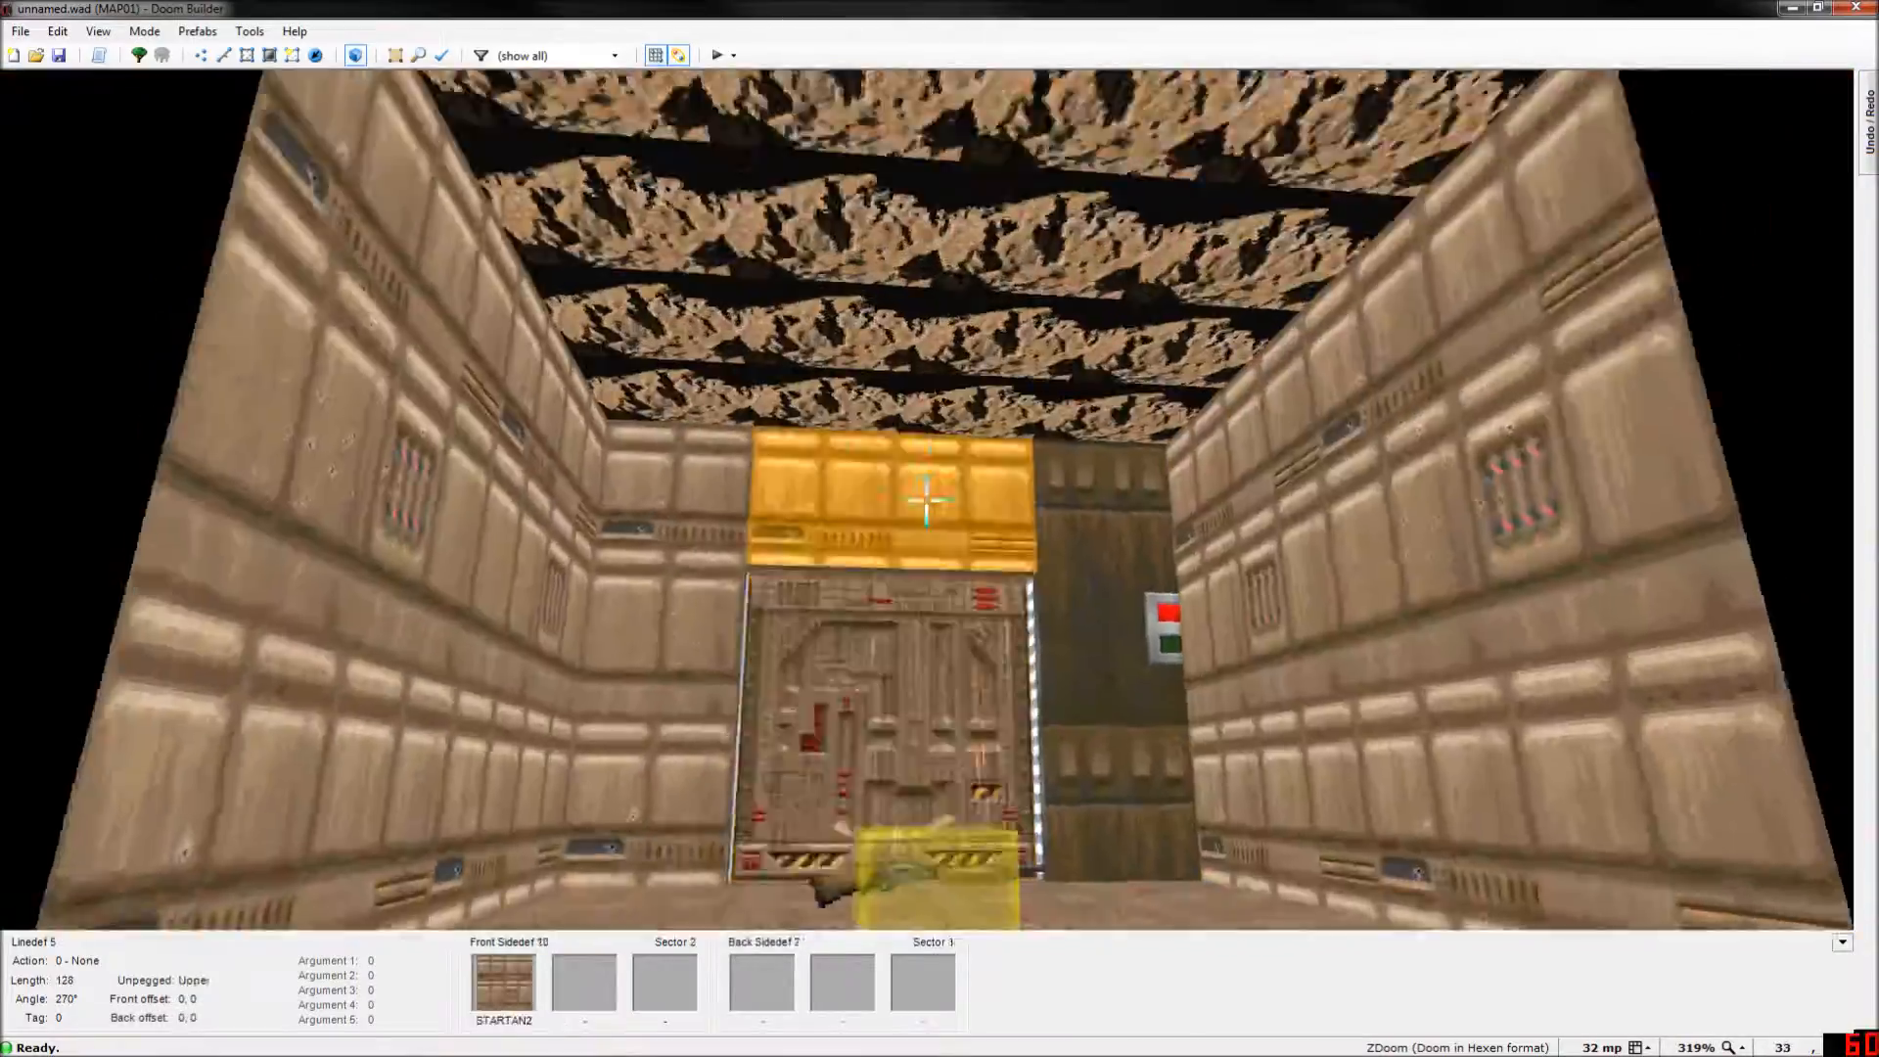
key("e")
key("d")
left_click(926, 500)
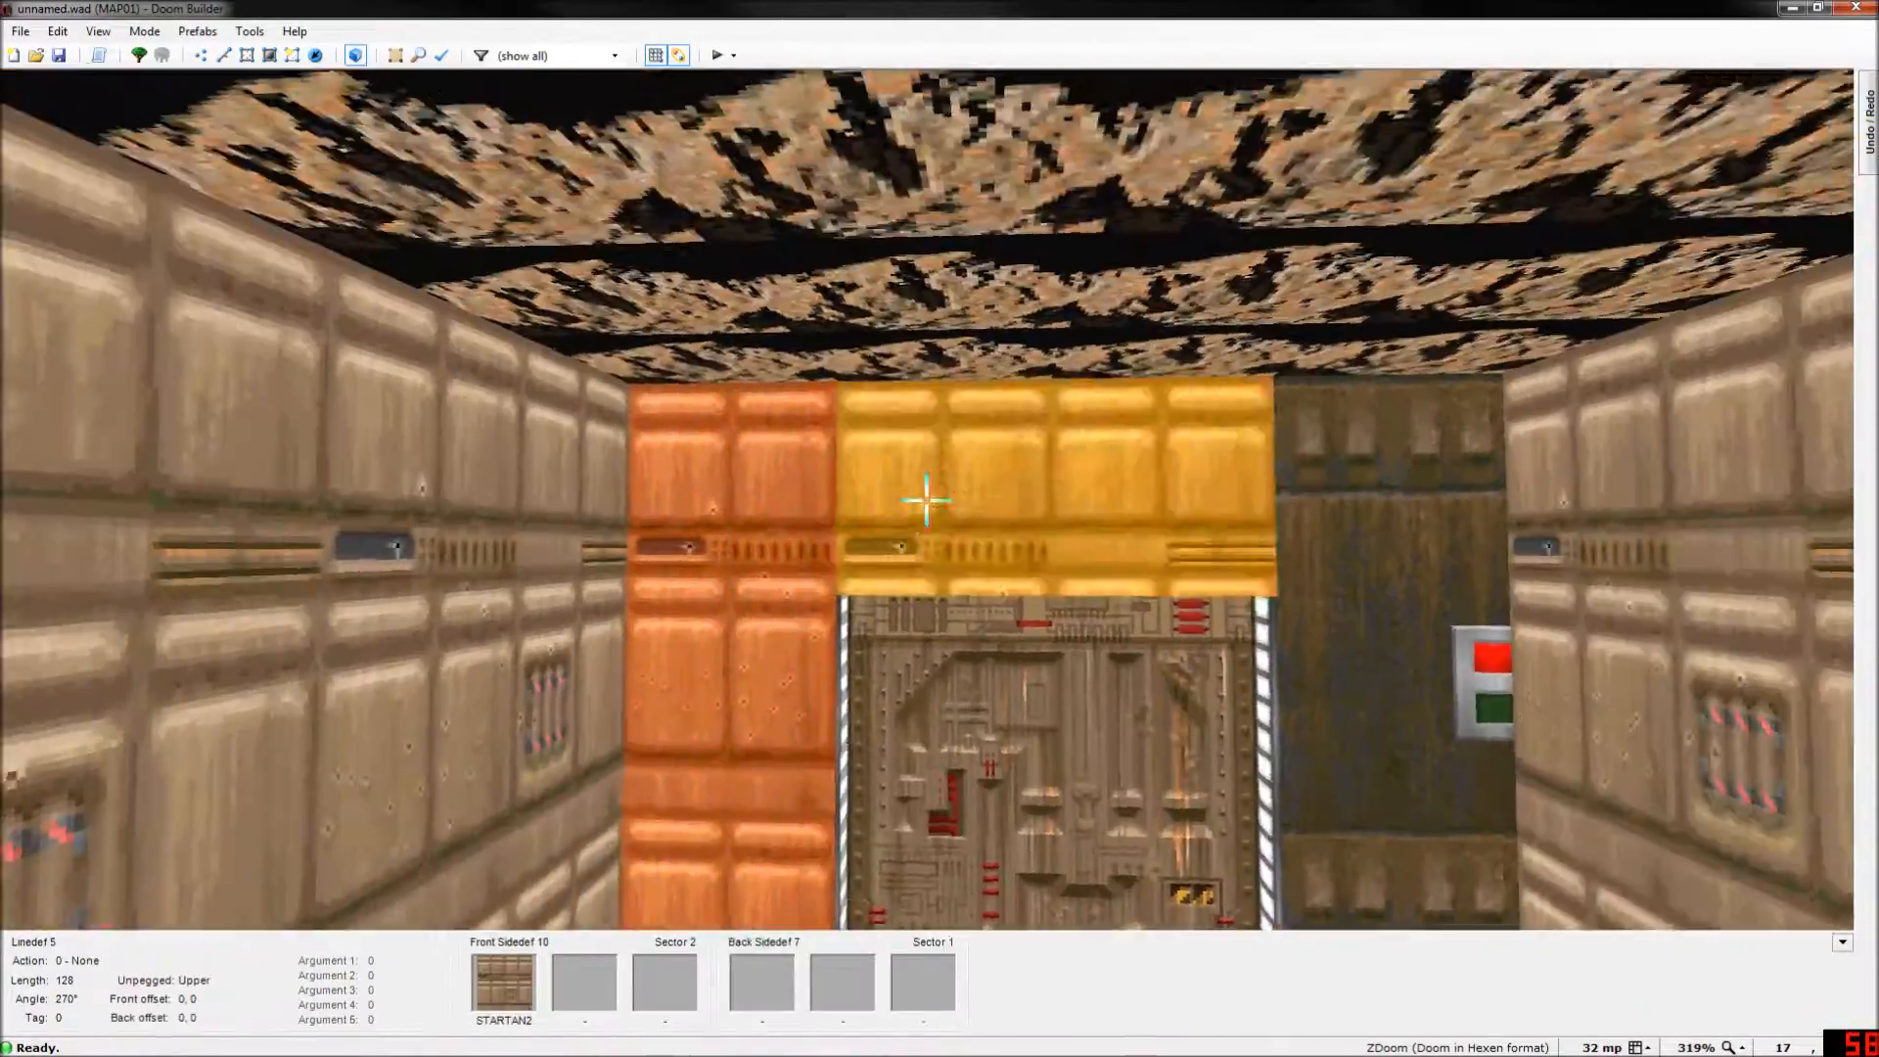
left_click(927, 500)
left_click(927, 500)
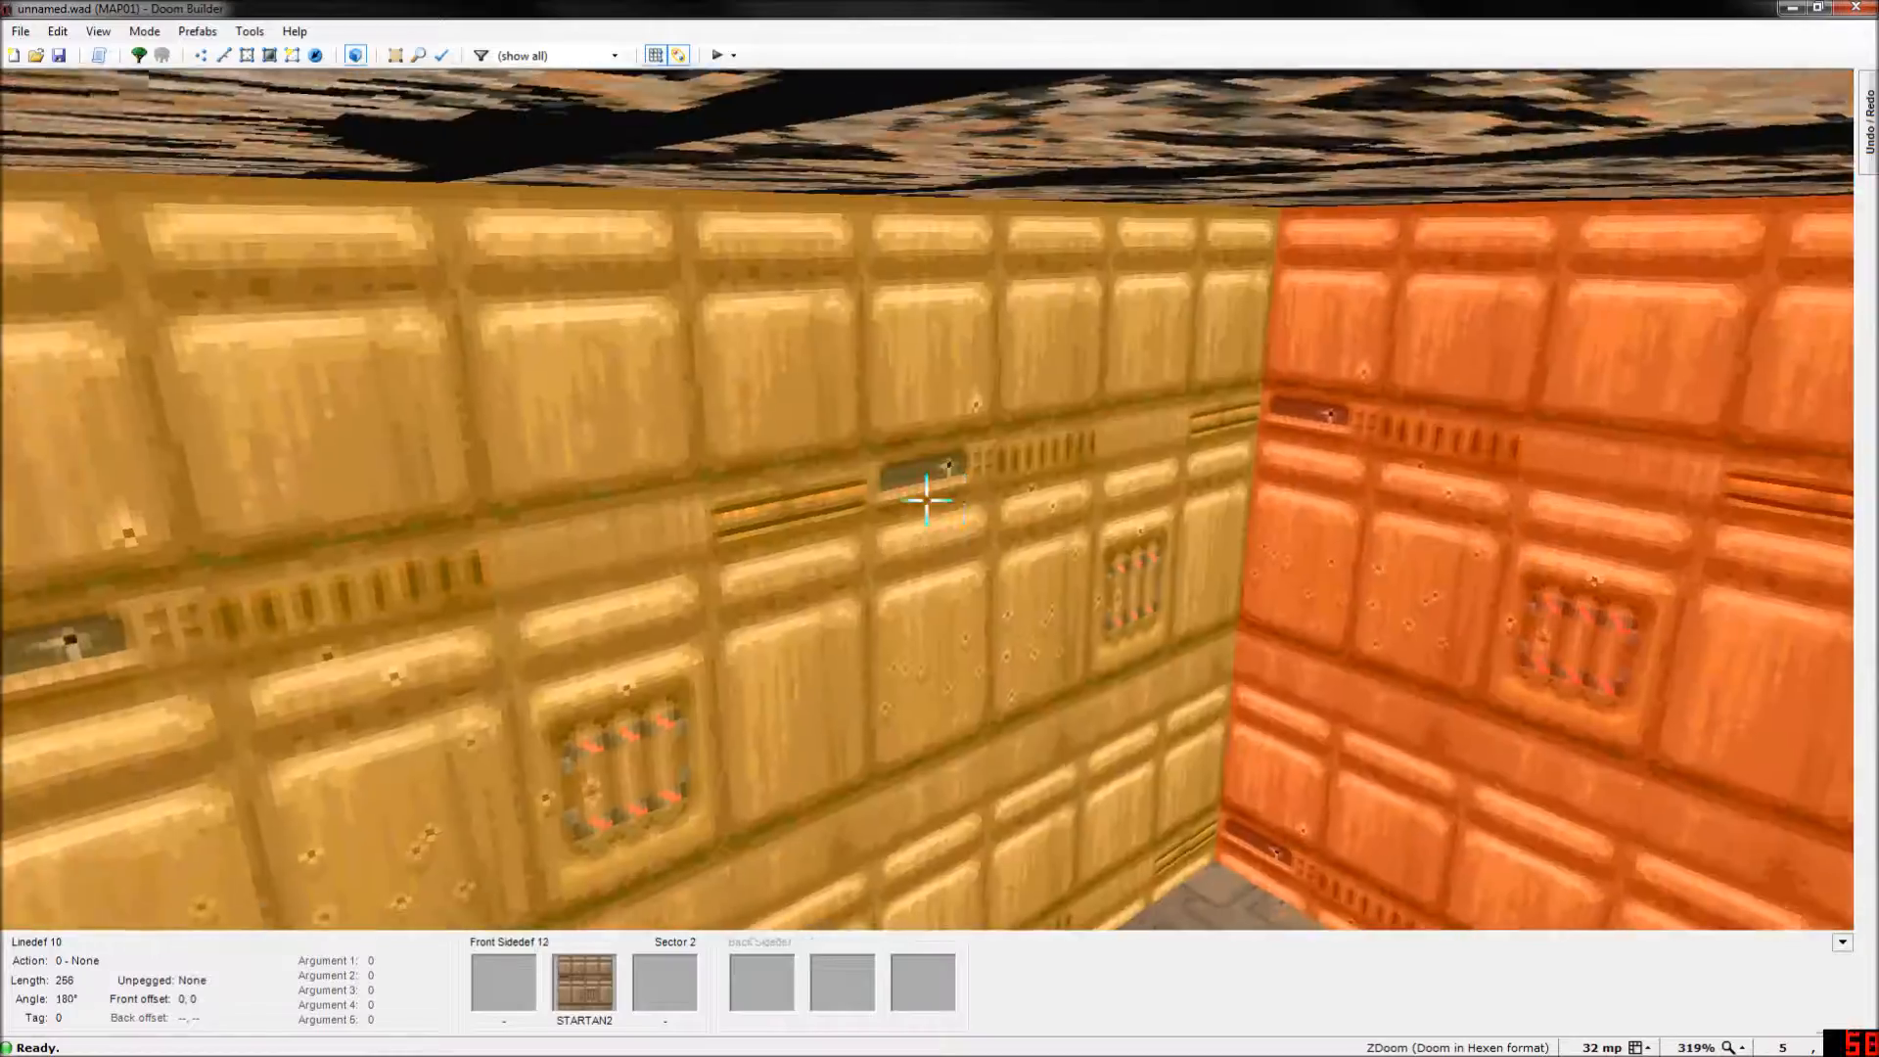
left_click(927, 500)
key("e")
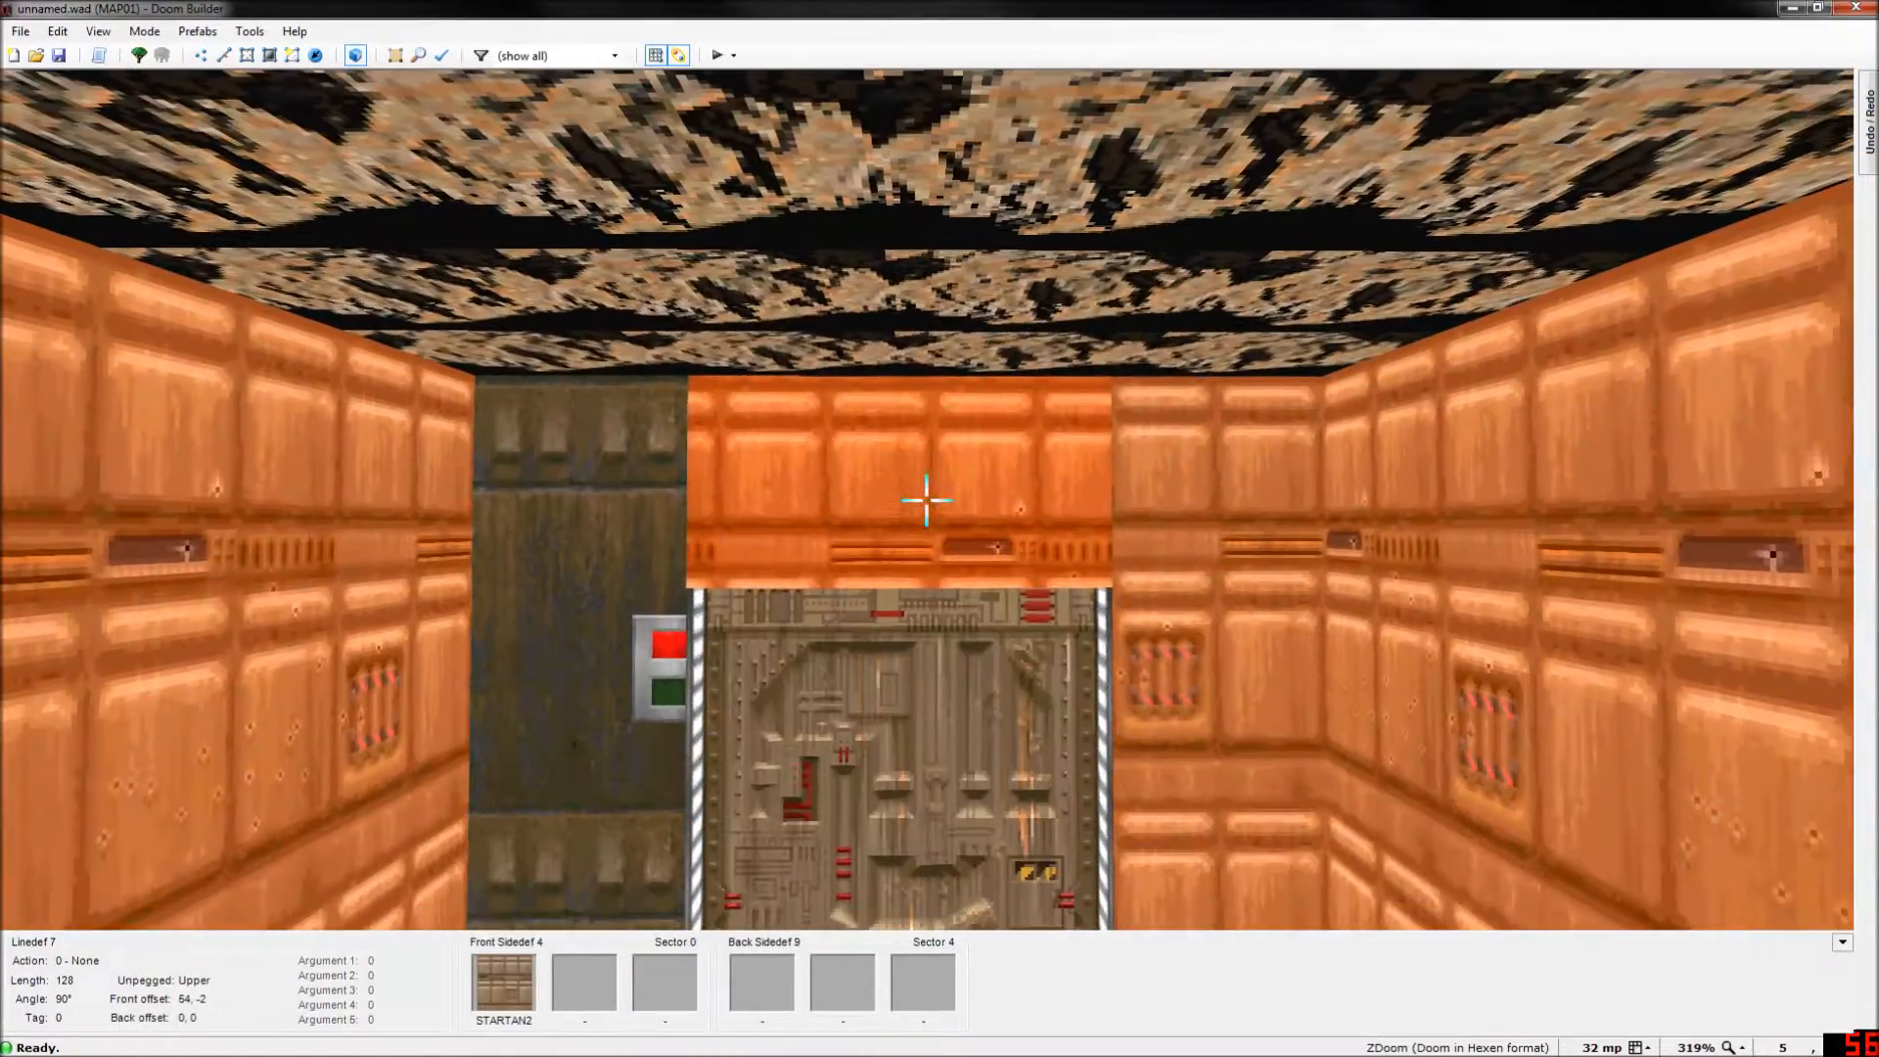
right_click(927, 500)
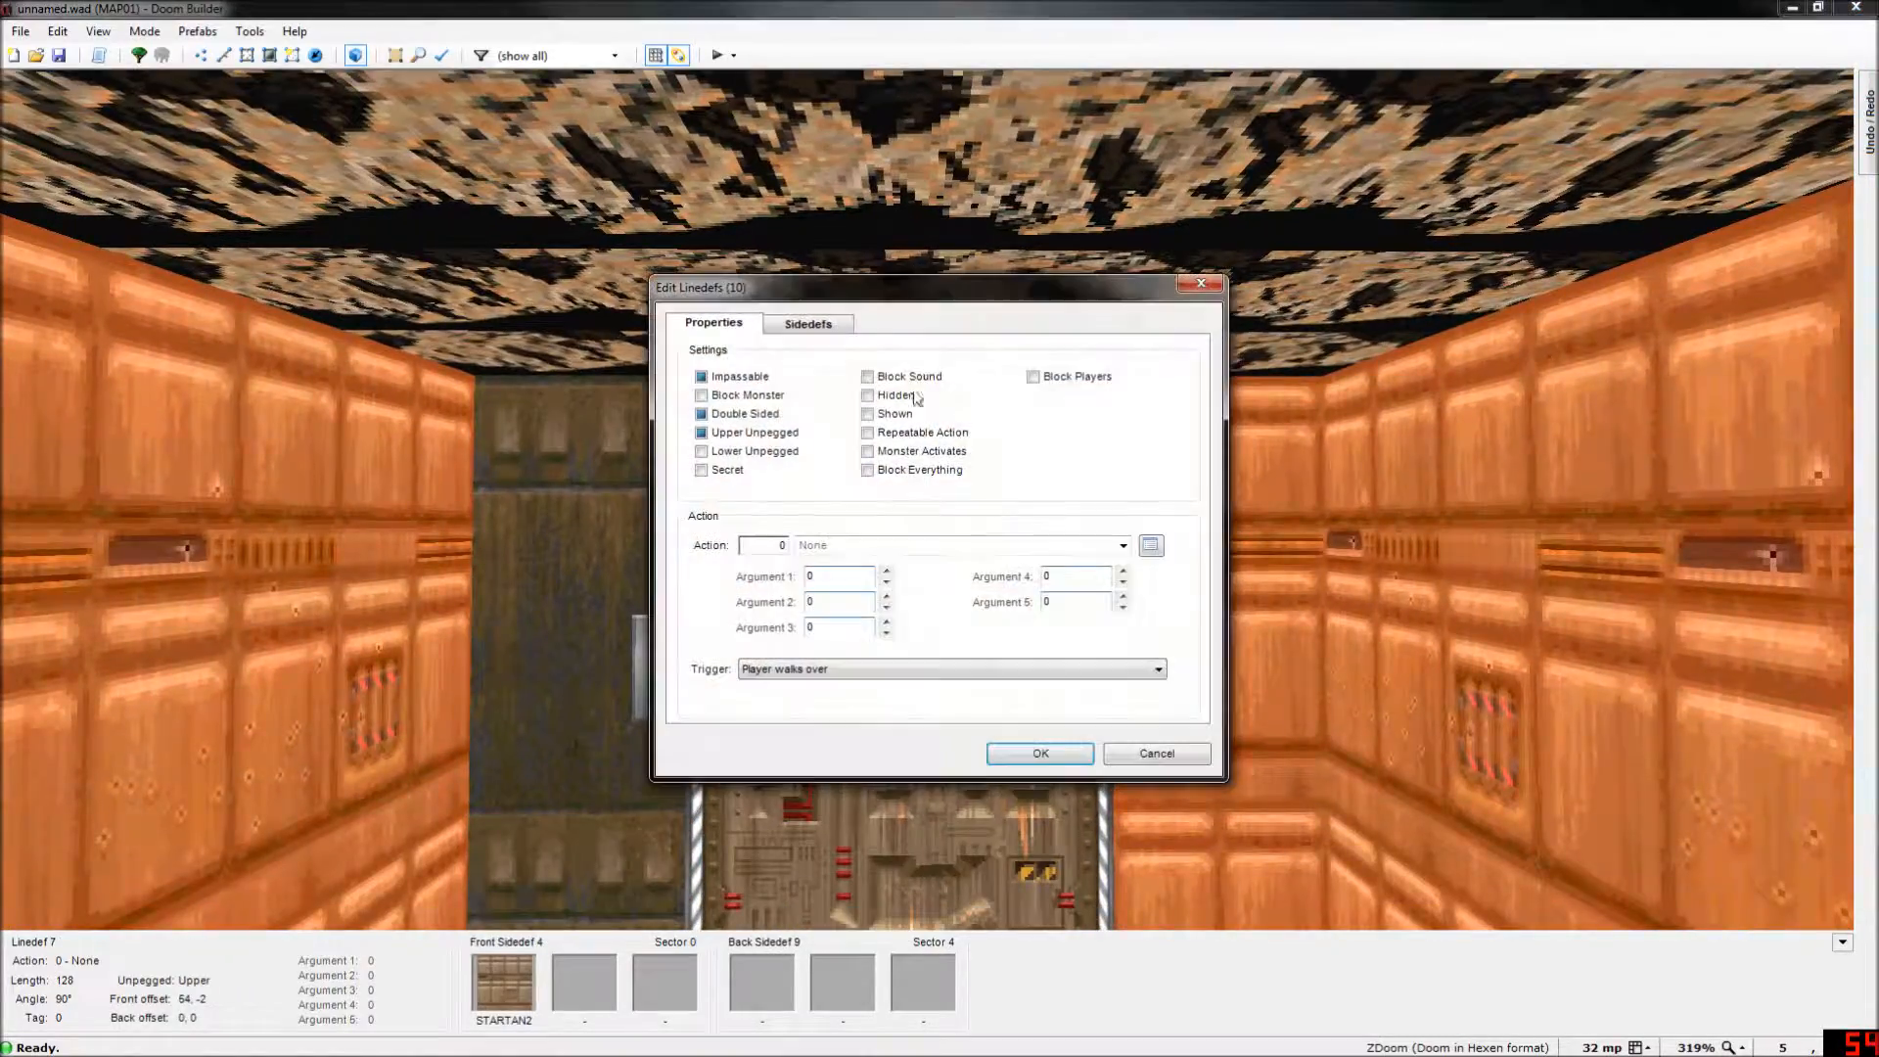
left_click(812, 324)
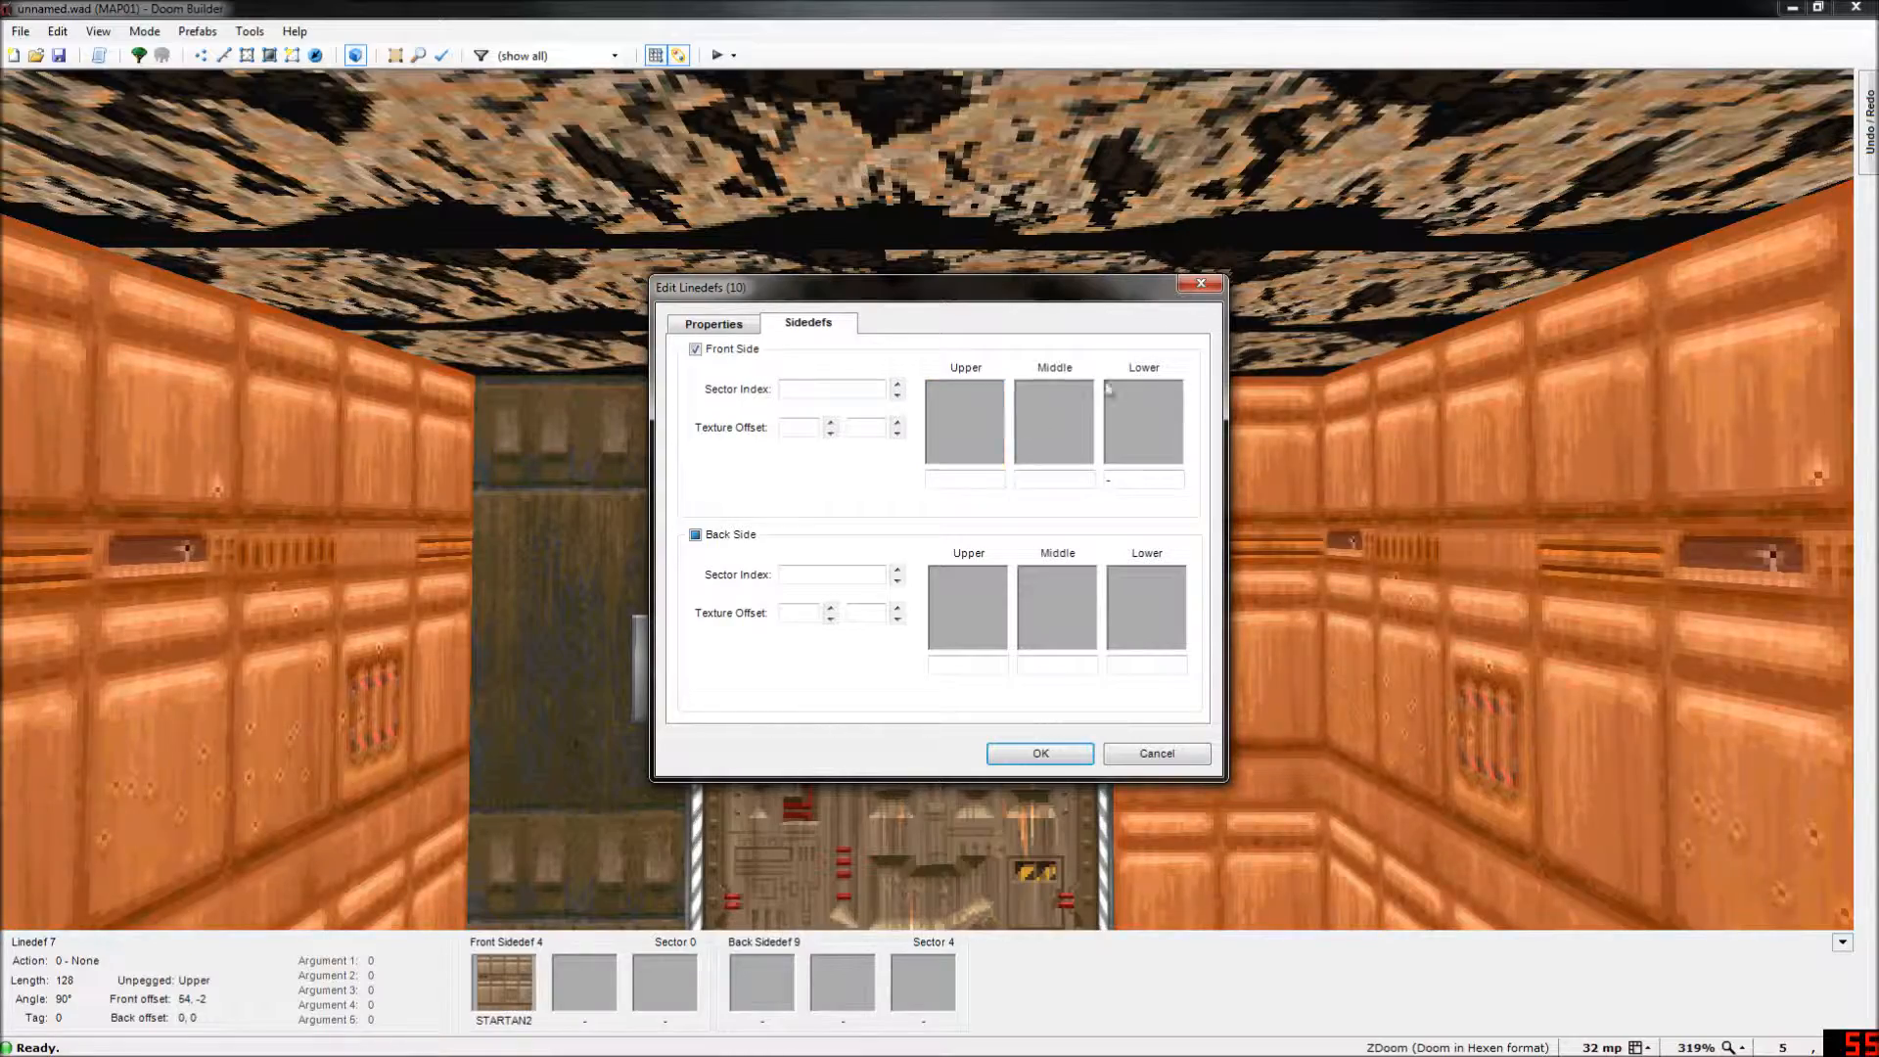
key("Escape")
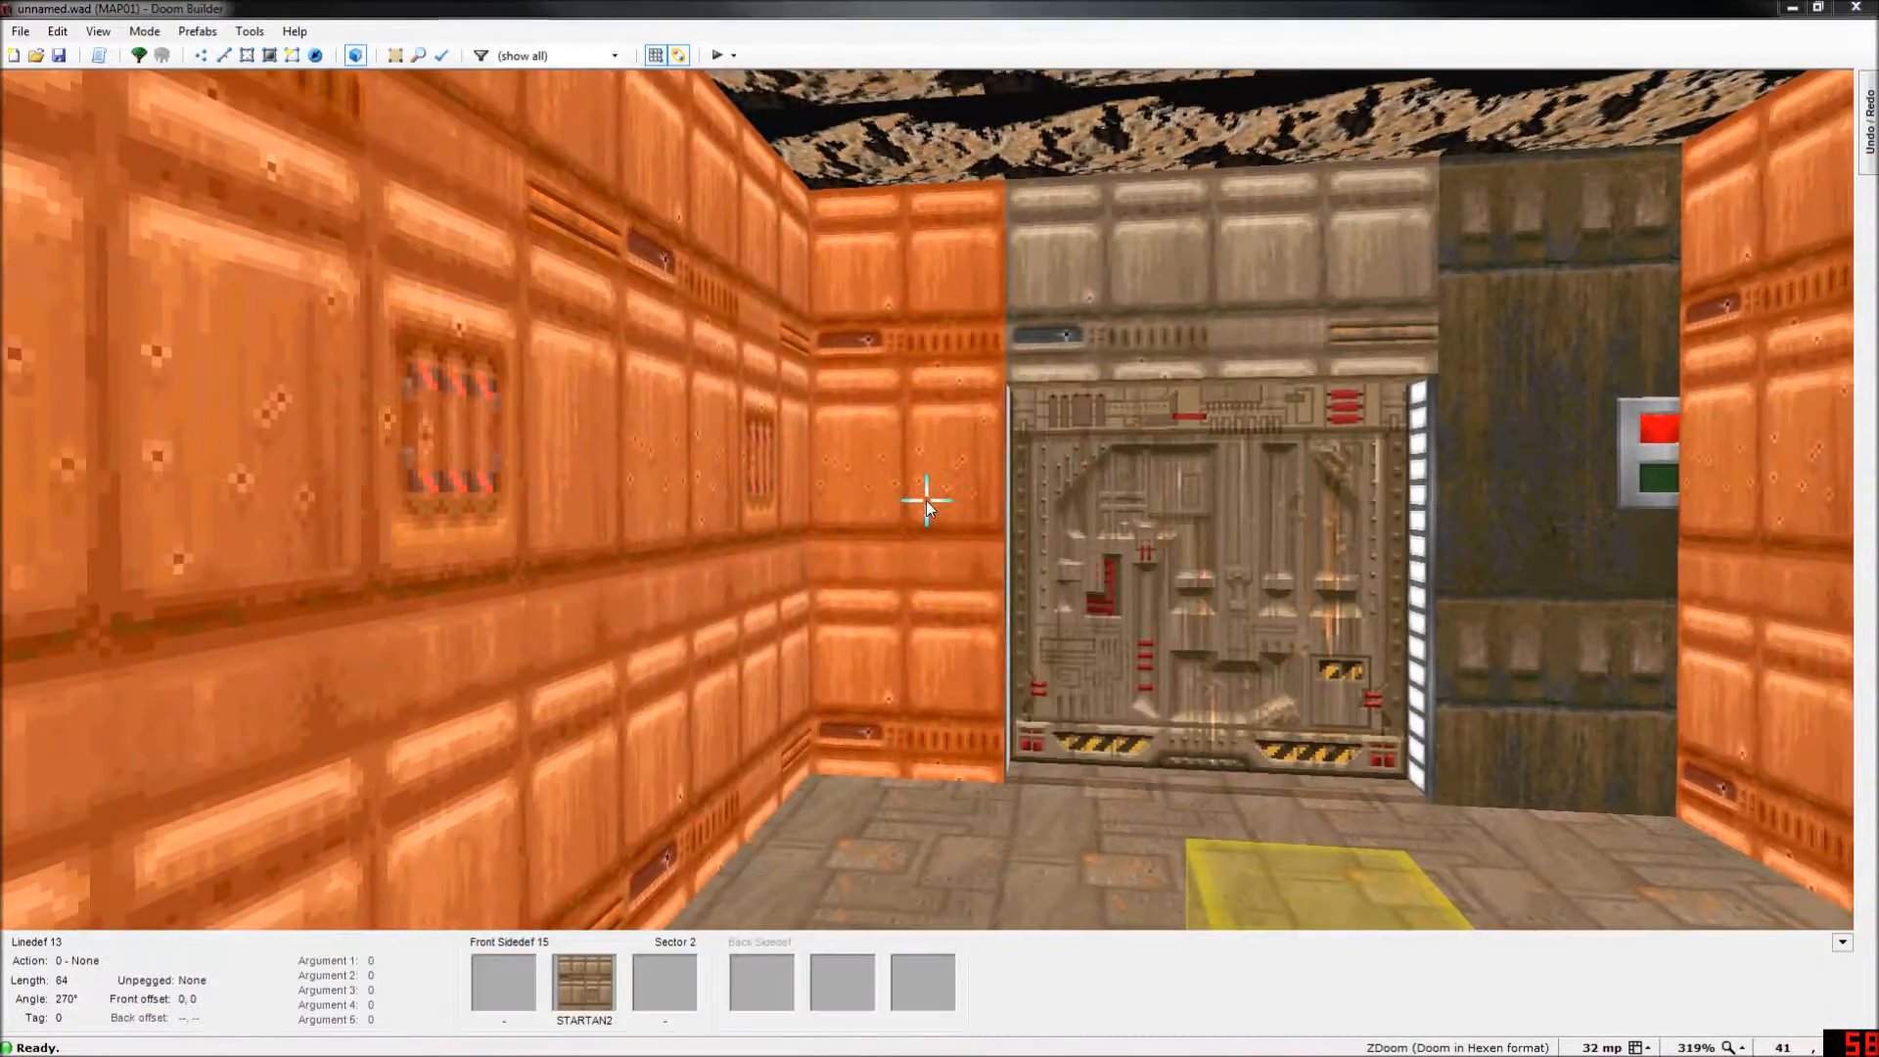
Leave out the sections above the door and set the front middle texture of the eight remaining selected walls to BROWN96.
right_click(926, 501)
left_click(808, 323)
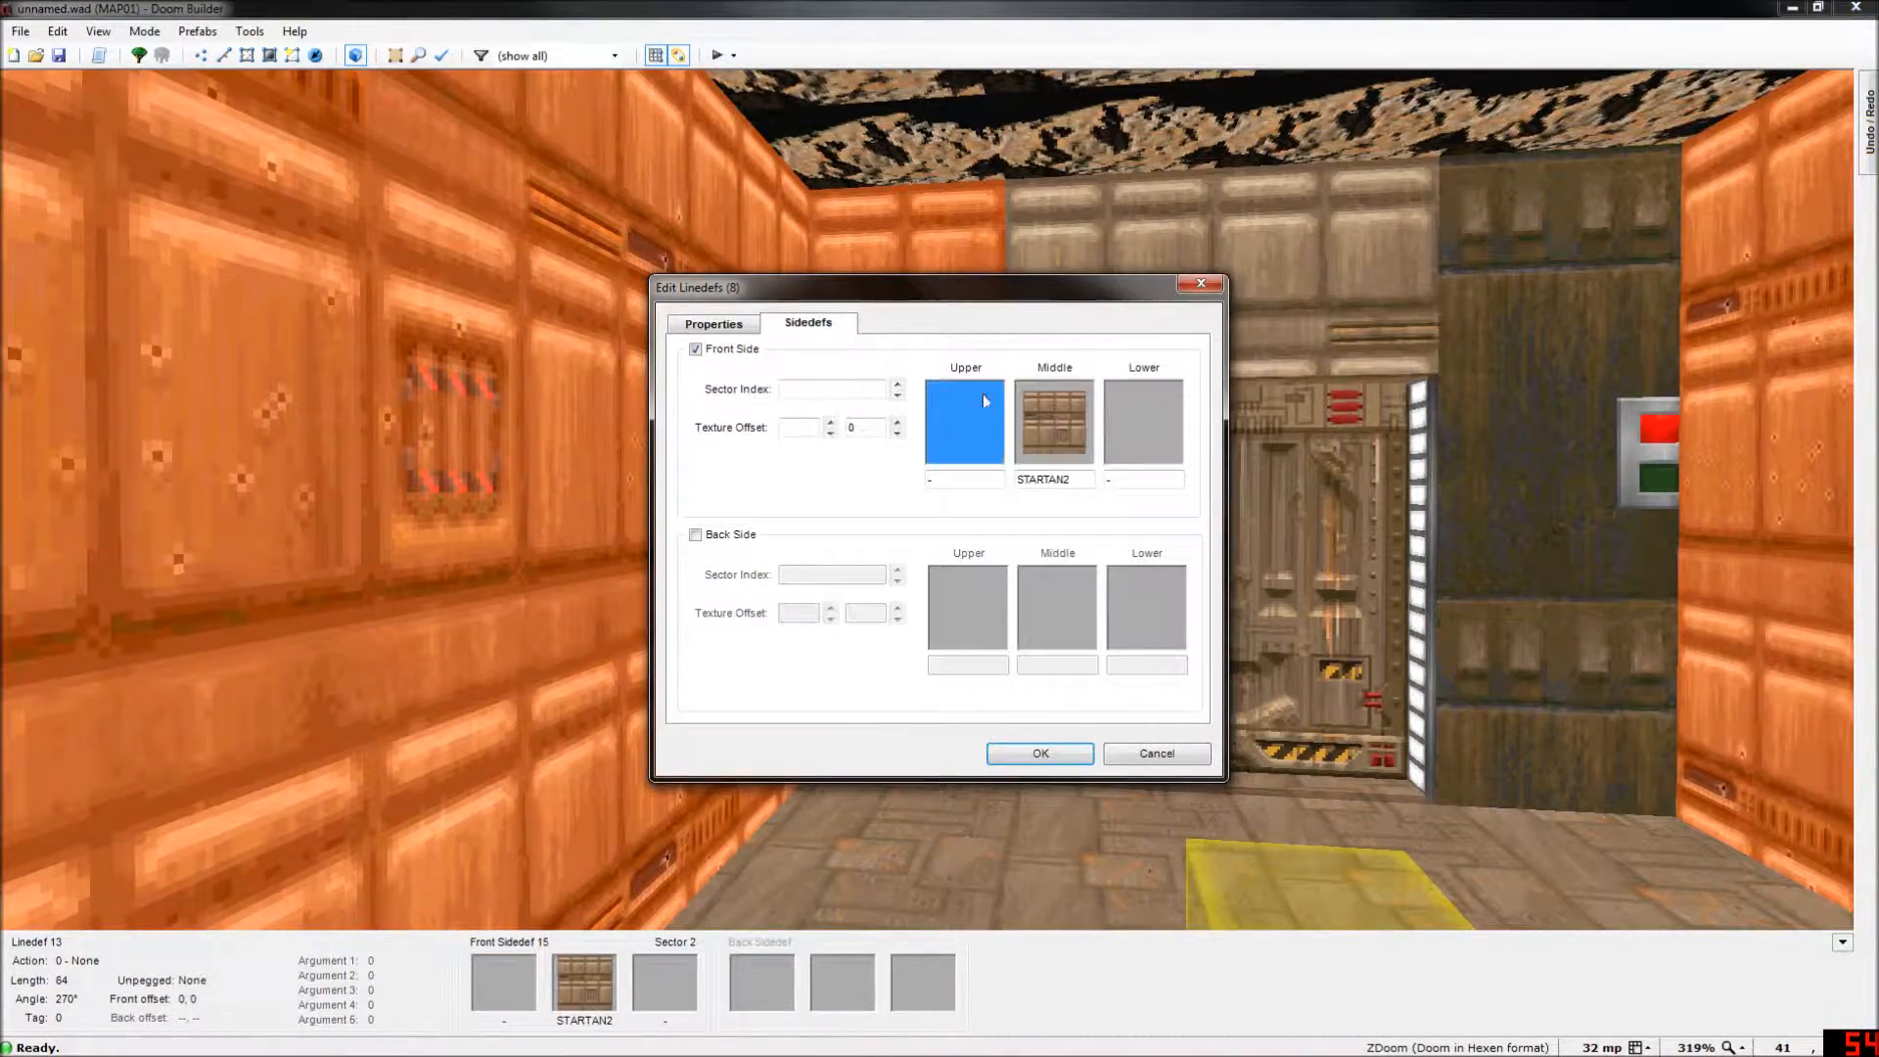
left_click(973, 411)
type("BR")
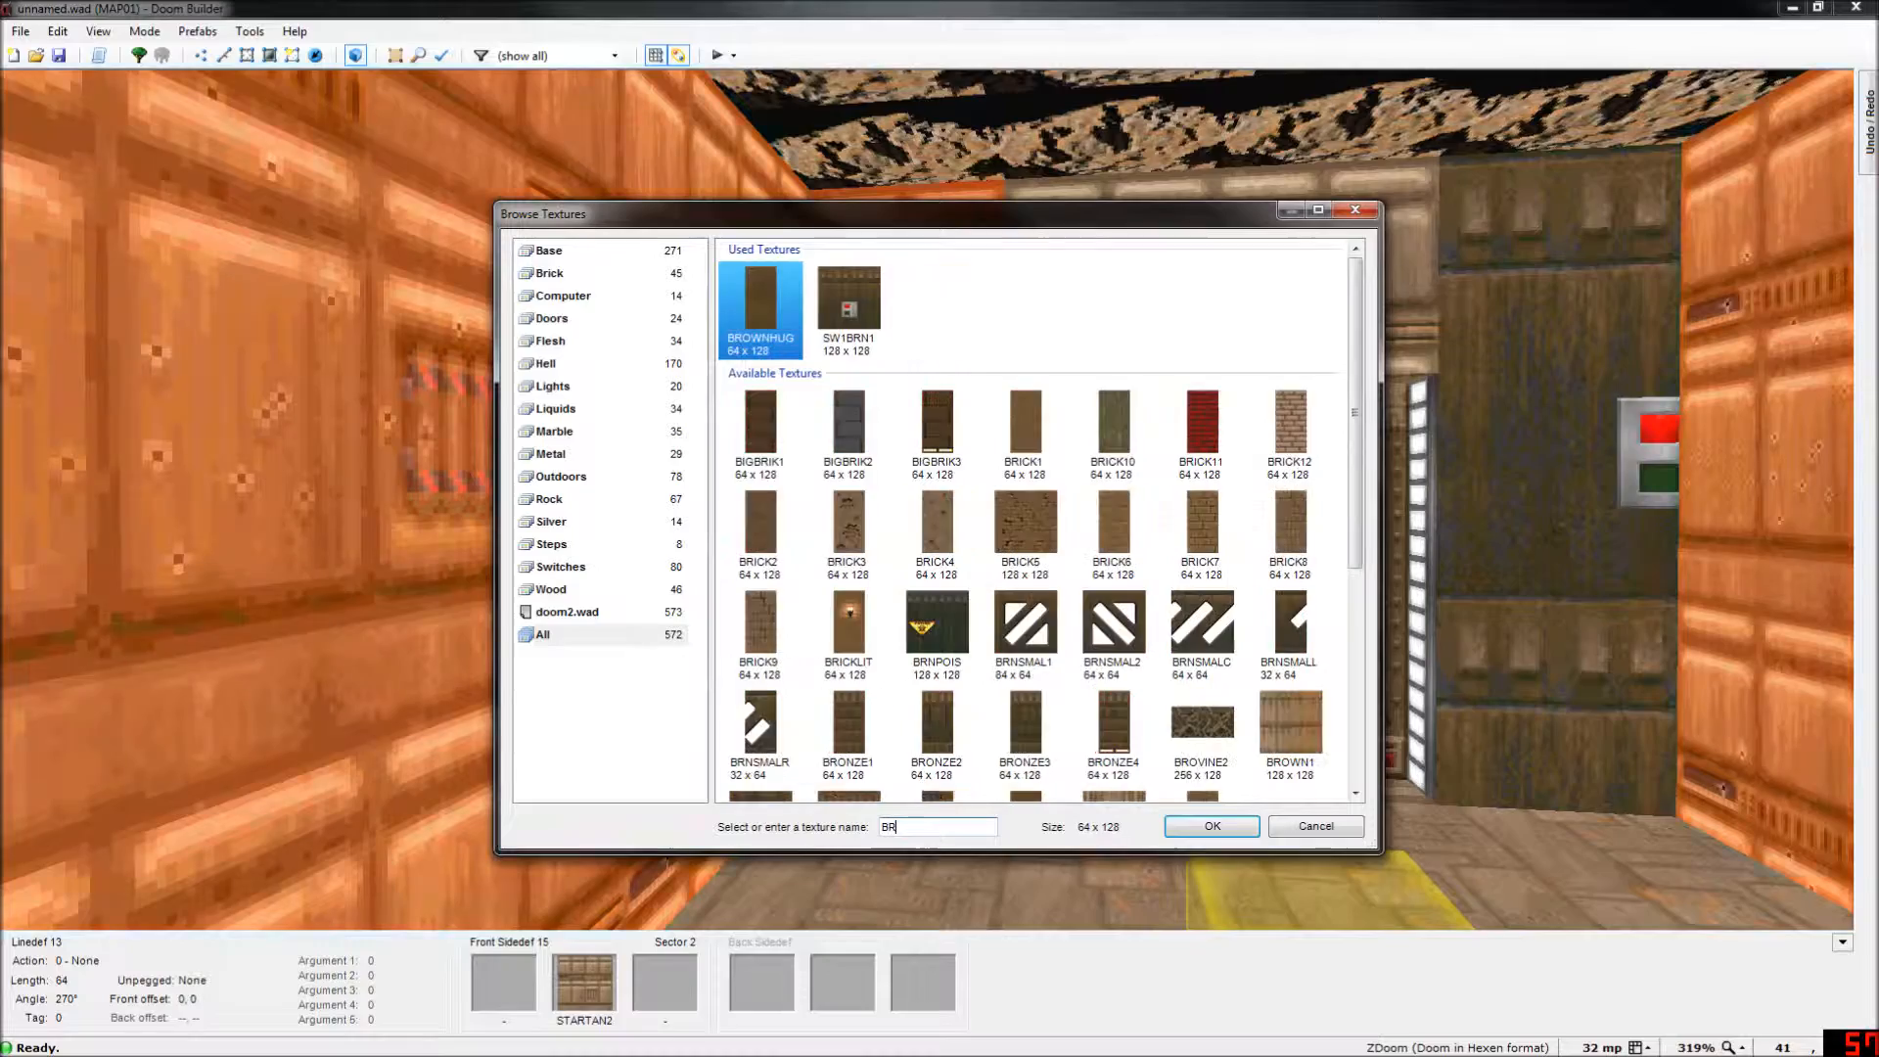
type("O")
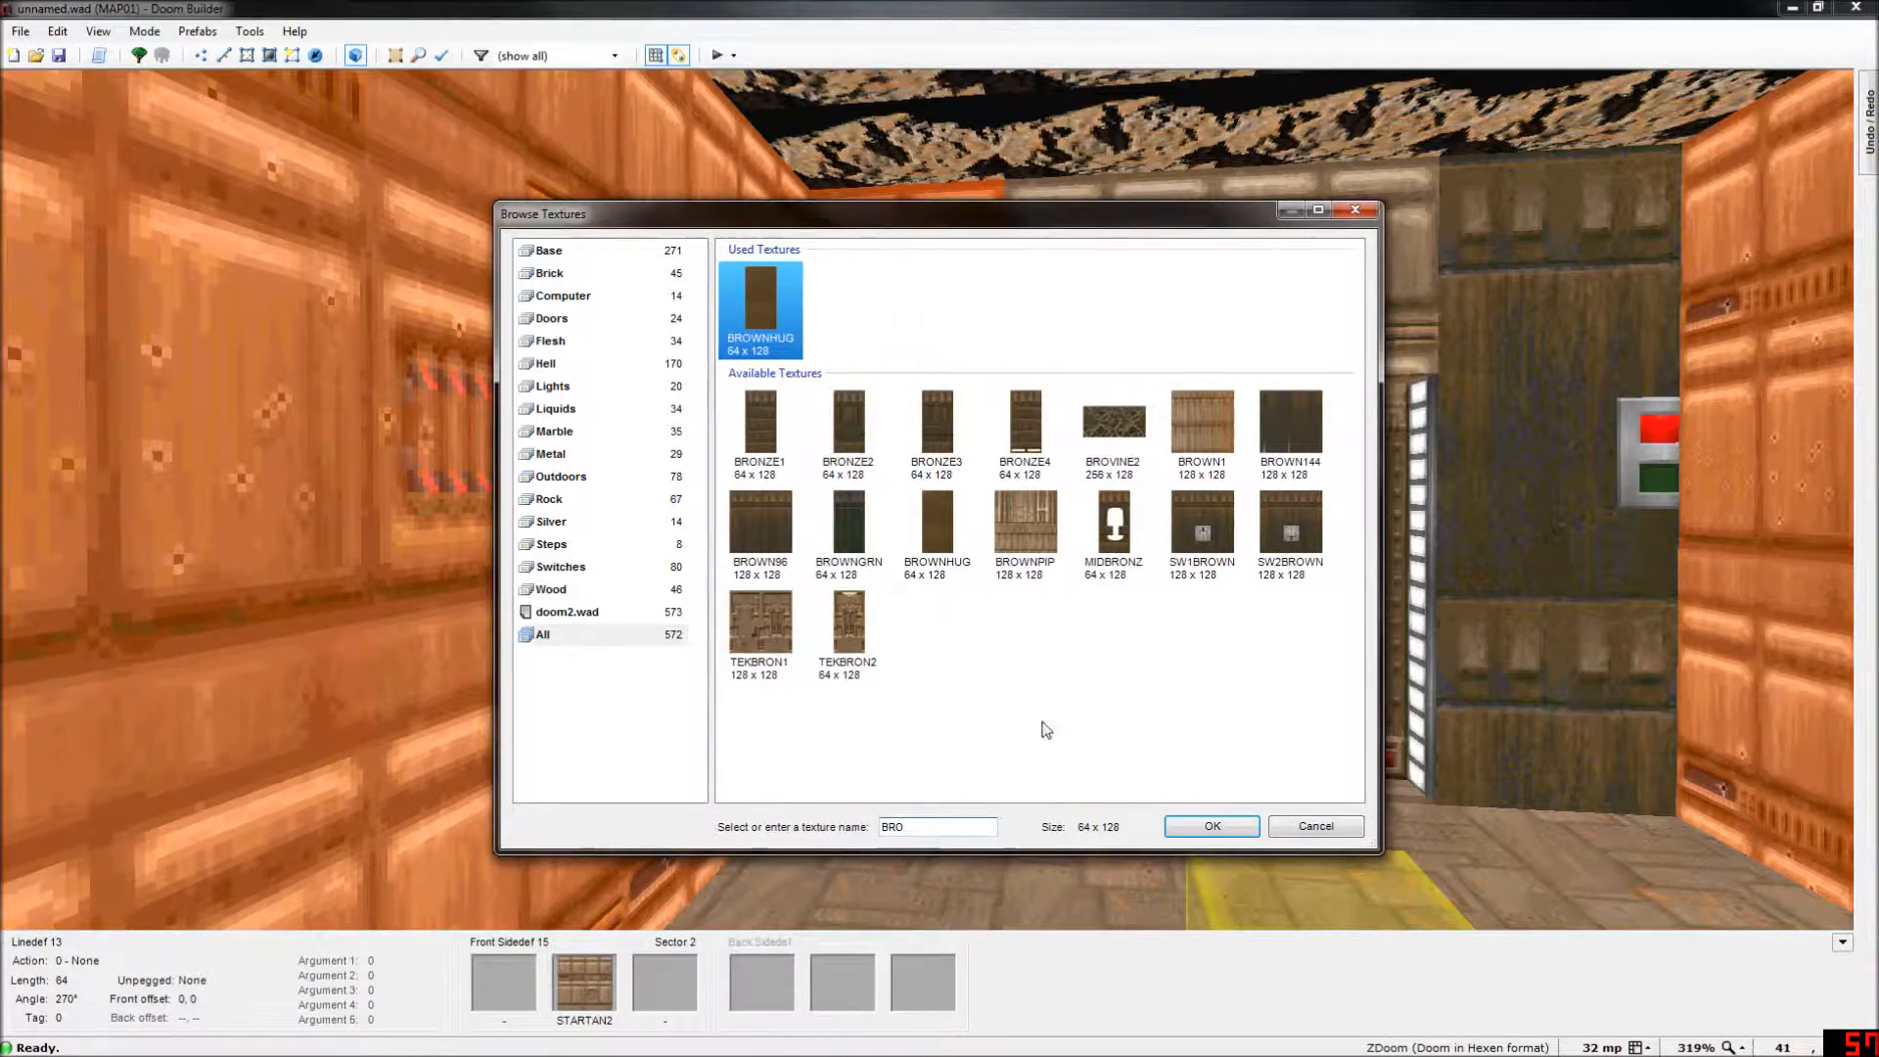
double_click(783, 529)
left_click(1071, 759)
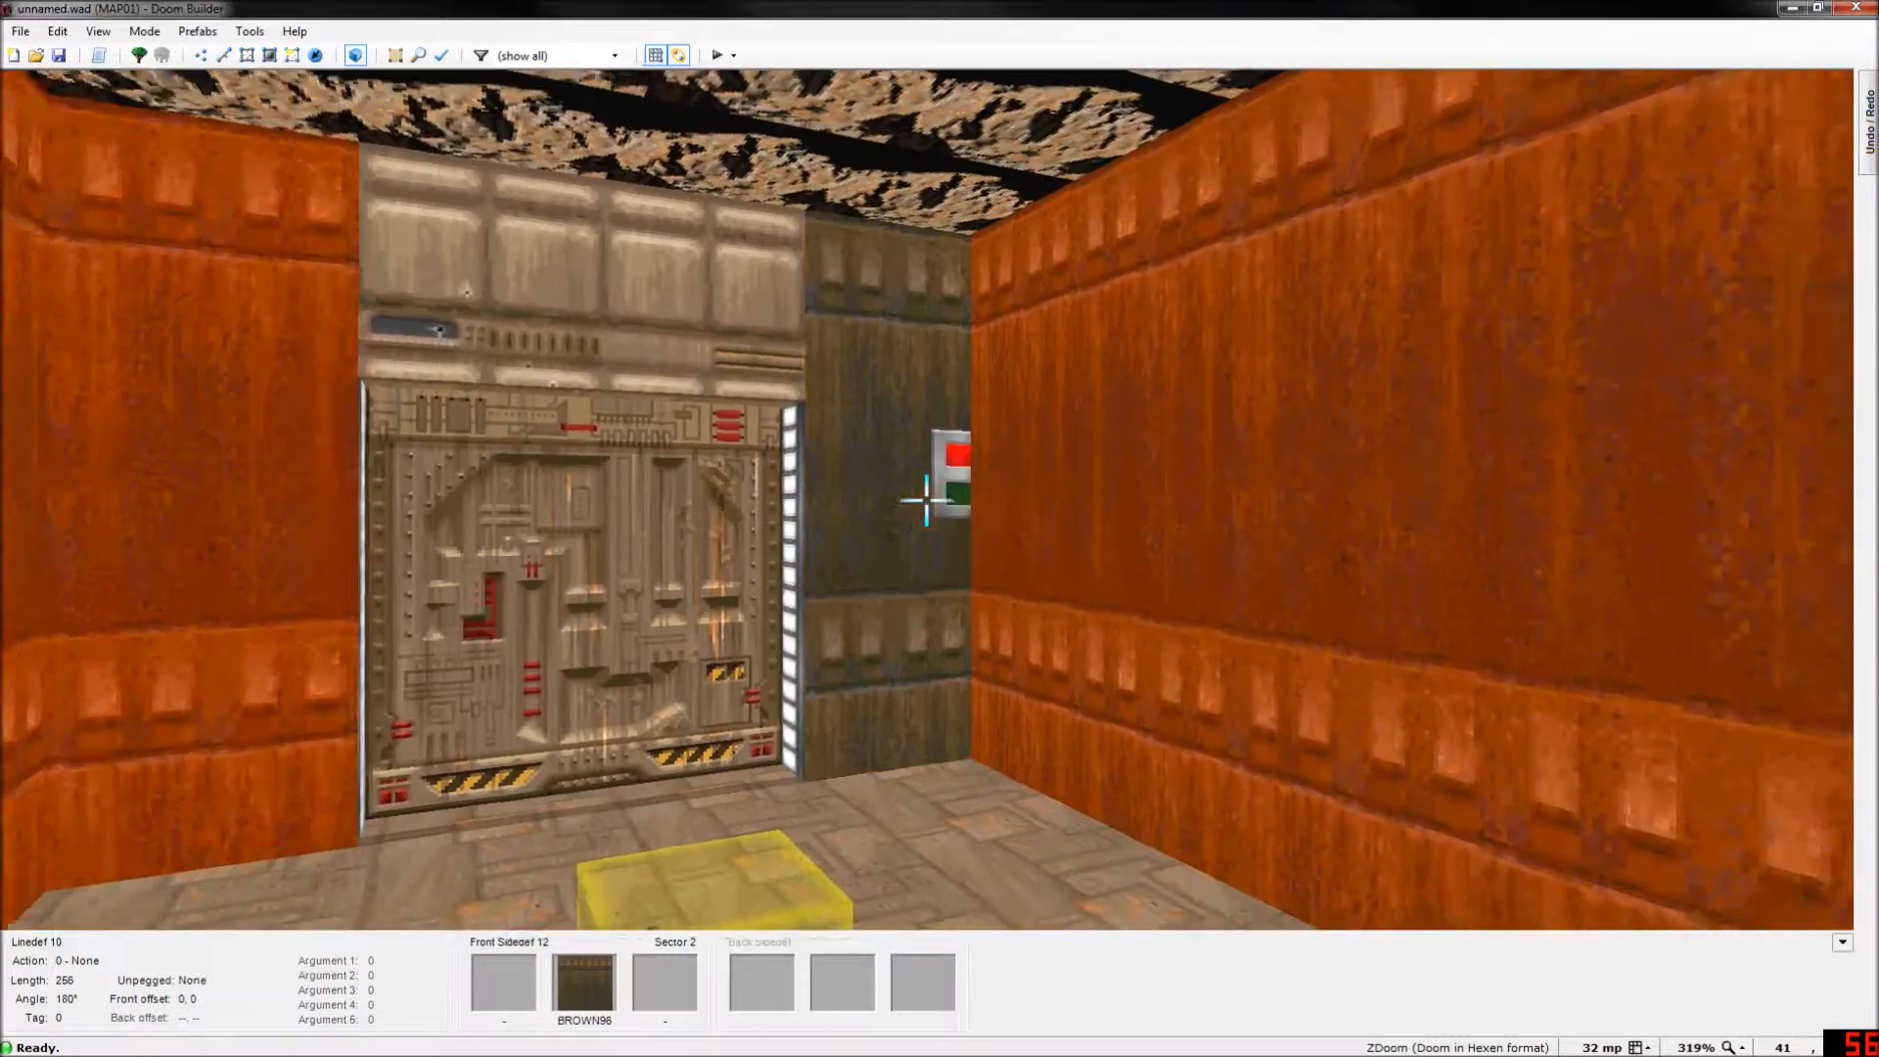
Add the switch walls to the selection and shift the selected walls' texture offsets to 31, -22.
left_click(926, 500)
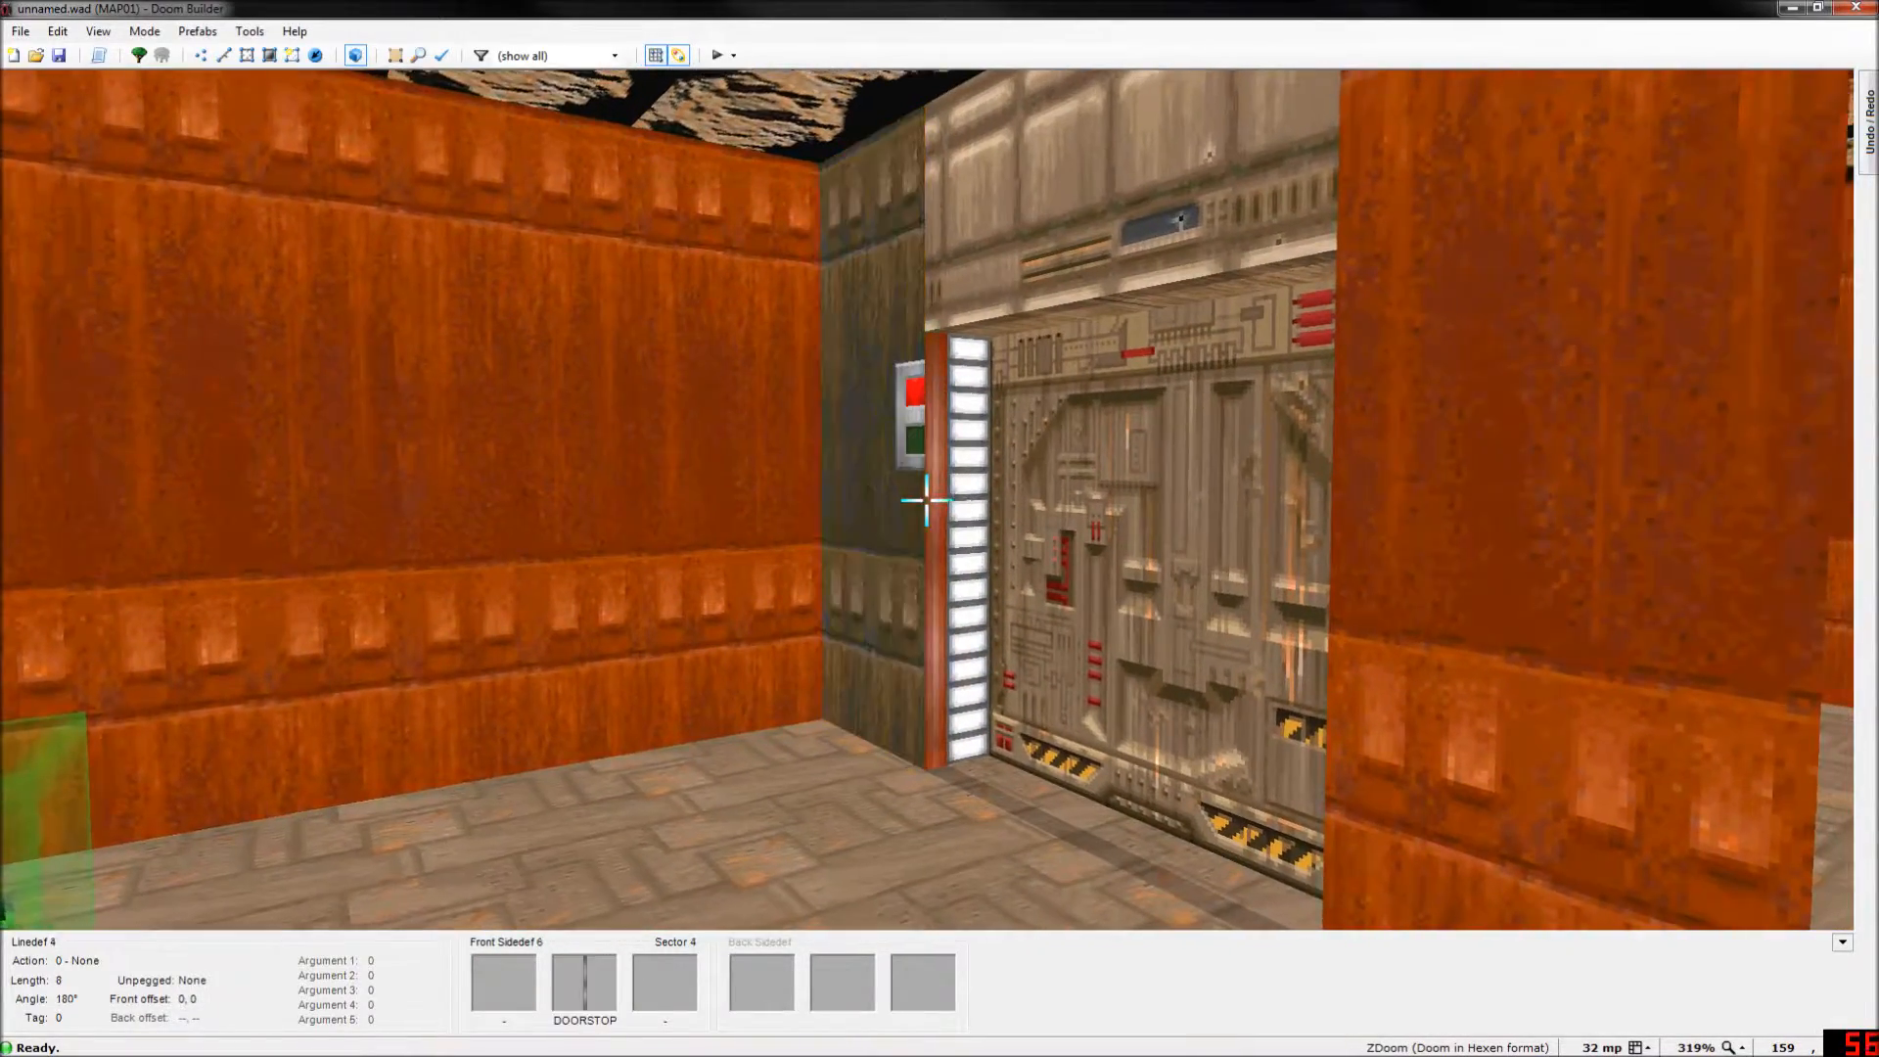
key("Left")
key("Left")
key("Left")
key("Left")
key("Left")
key("Left")
key("Left")
key("Left")
key("Left")
key("Left")
key("Left")
key("Left")
key("Left")
key("Left")
key("Left")
key("Left")
key("Left")
key("Left")
key("Left")
key("Left")
key("Down")
key("Down")
key("Down")
key("Down")
key("Down")
key("Down")
key("Down")
key("Down")
key("Down")
key("Down")
key("Down")
key("Down")
key("Down")
key("Down")
key("Down")
key("Down")
key("Down")
key("Down")
key("Down")
key("Down")
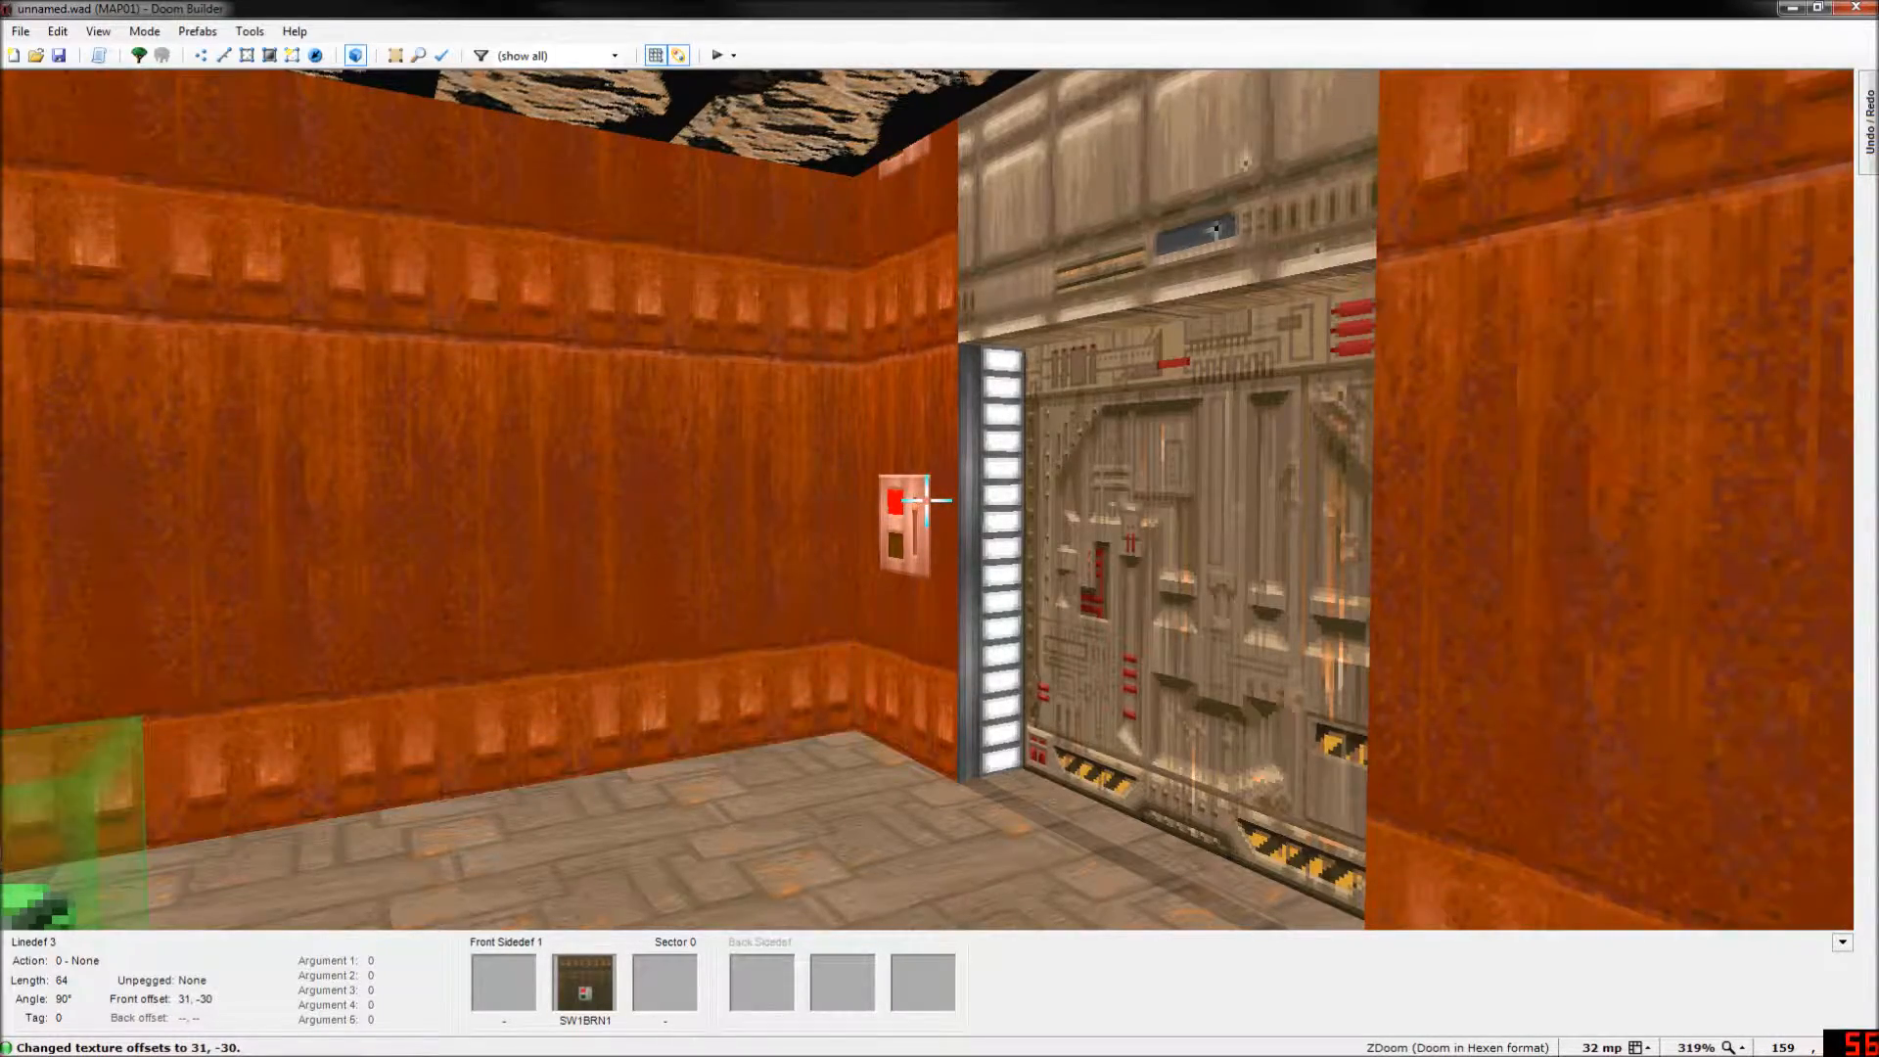
key("Up")
key("Up")
key("Up")
key("Up")
key("Up")
key("Up")
key("Up")
key("Down")
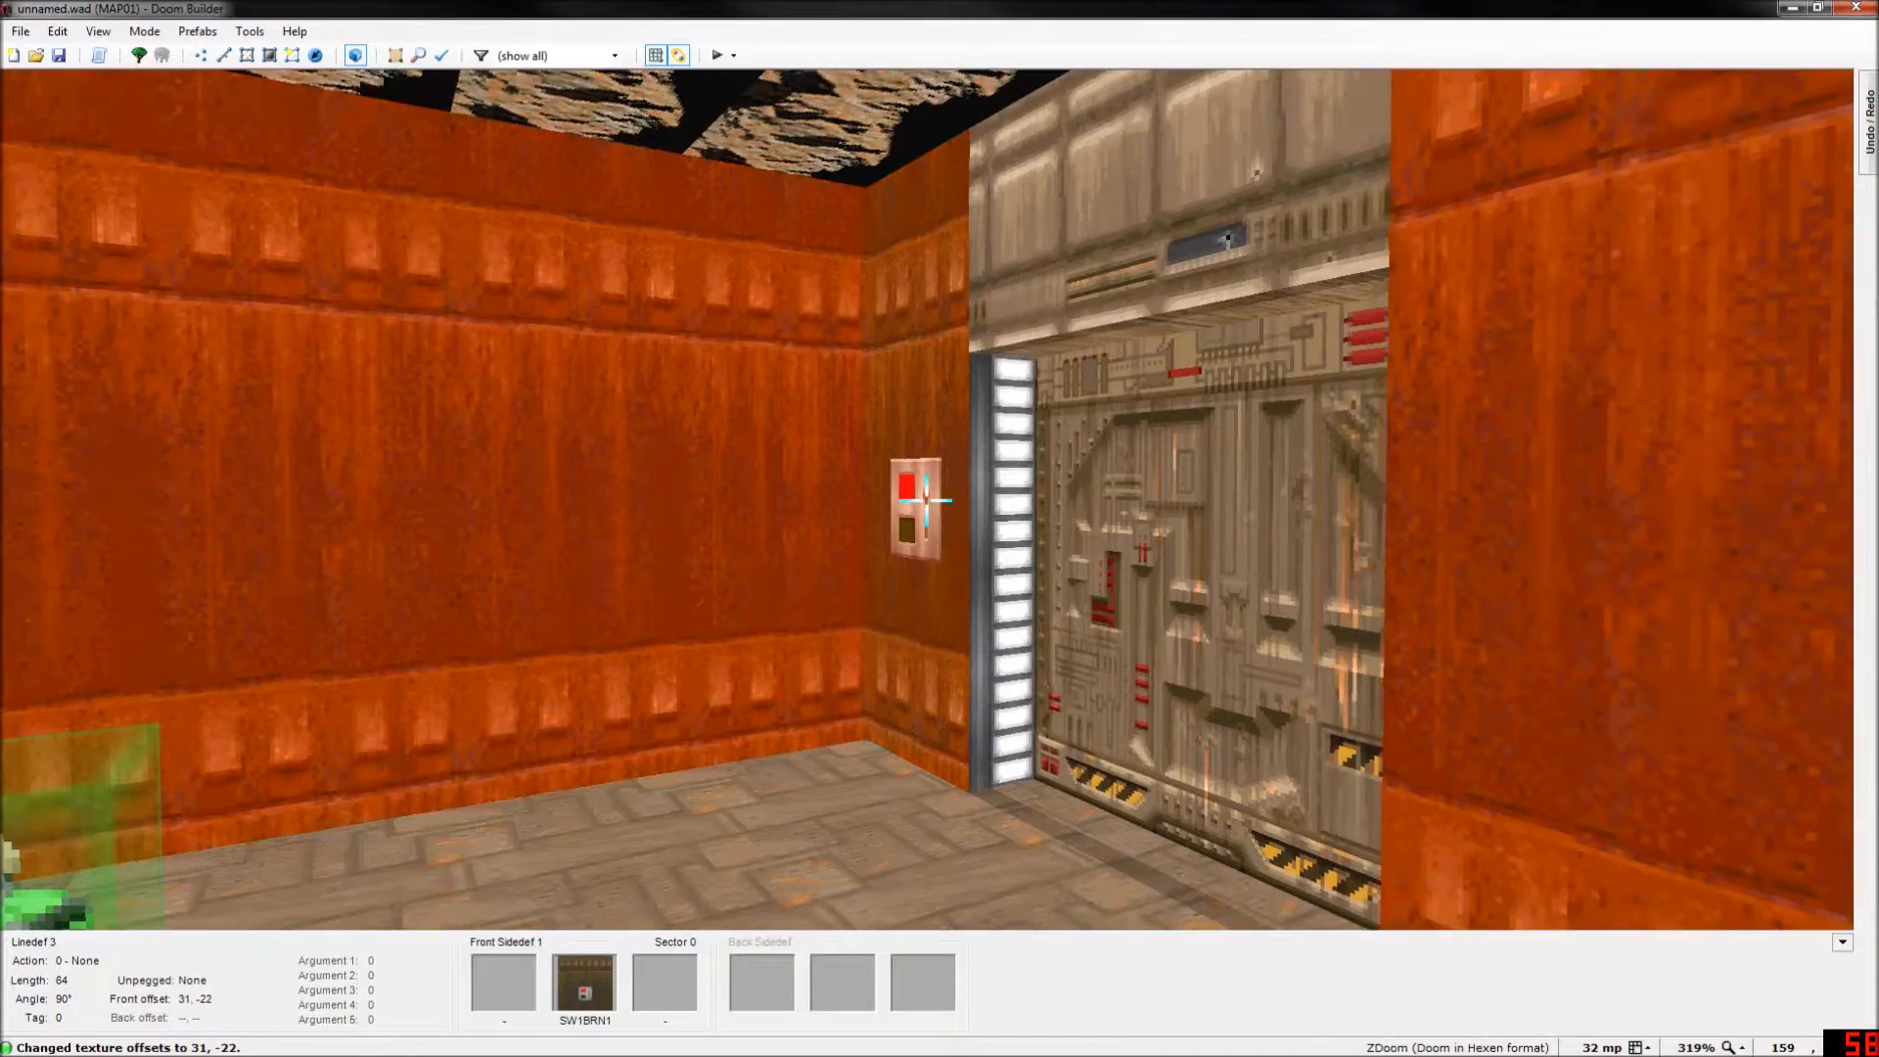
Select the wall sections above the door in both rooms and set their front upper texture to BROWN96.
key("w")
key("w")
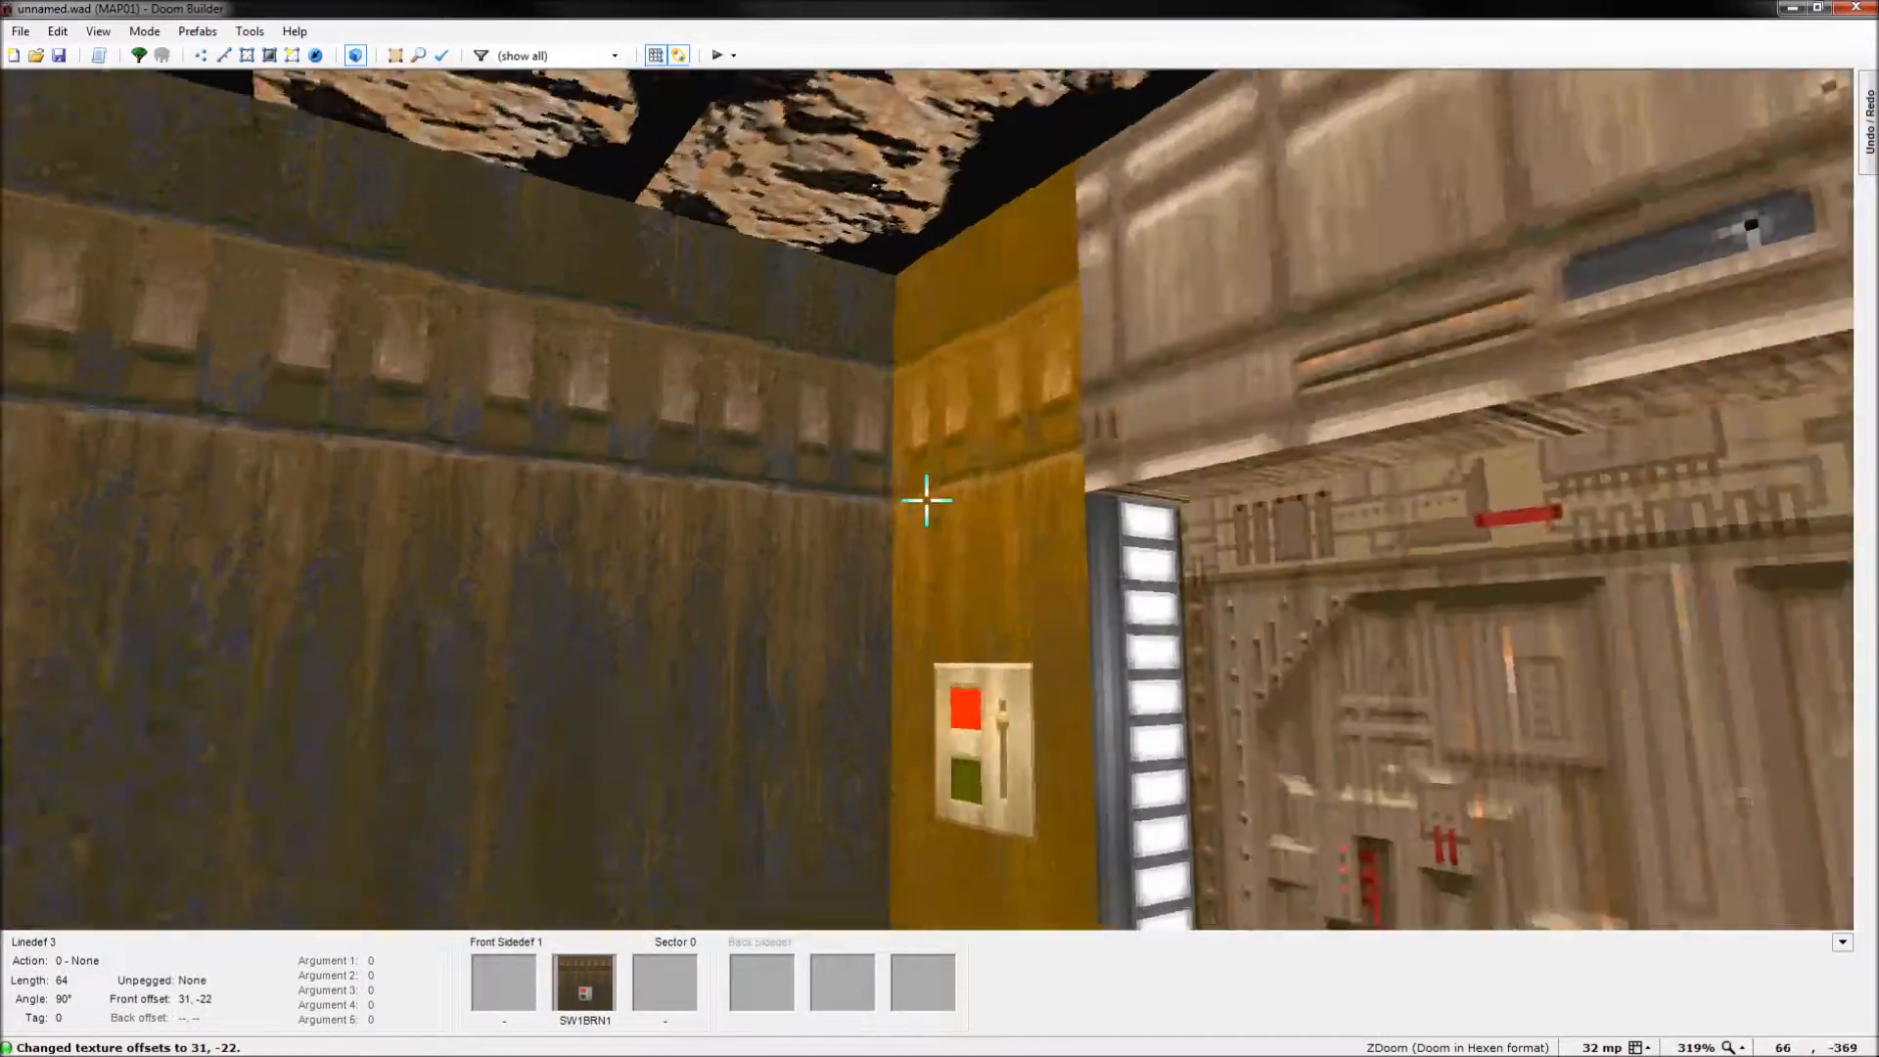
key("d")
key("e")
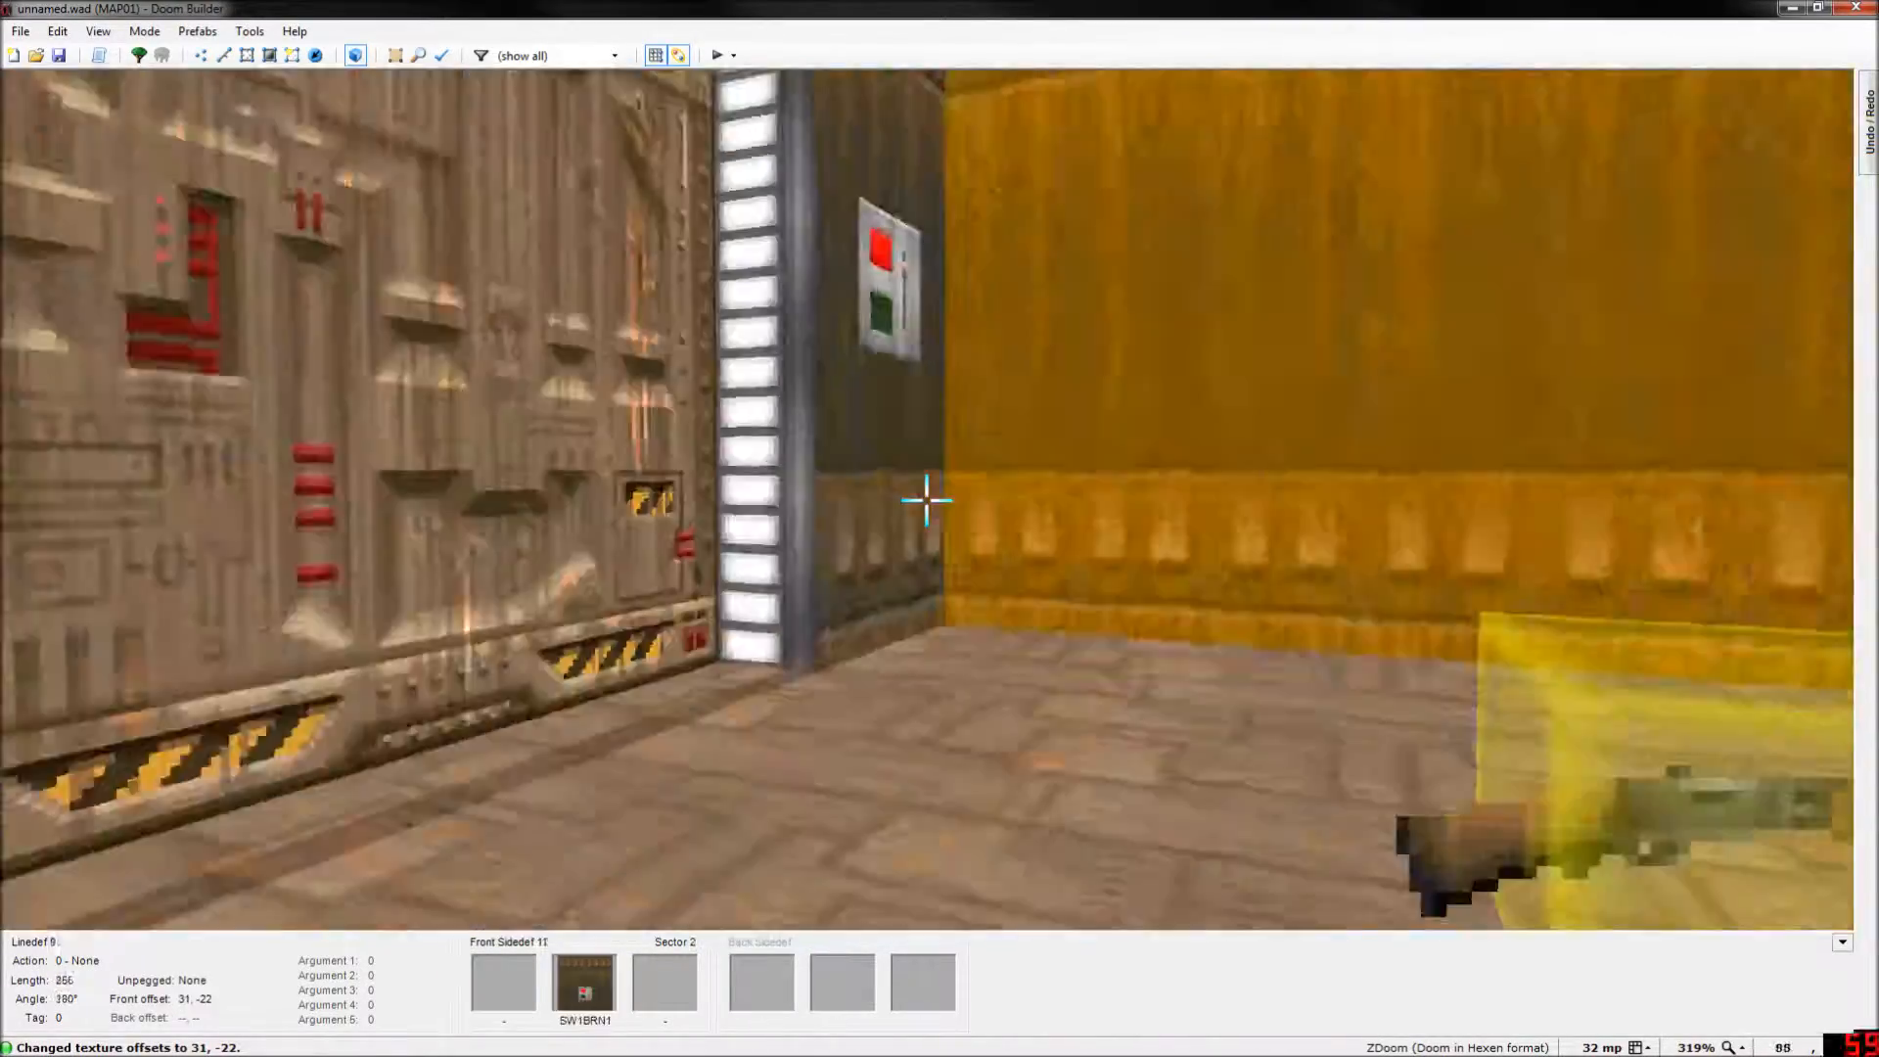
key("d")
key("e")
left_click(925, 500)
key("e")
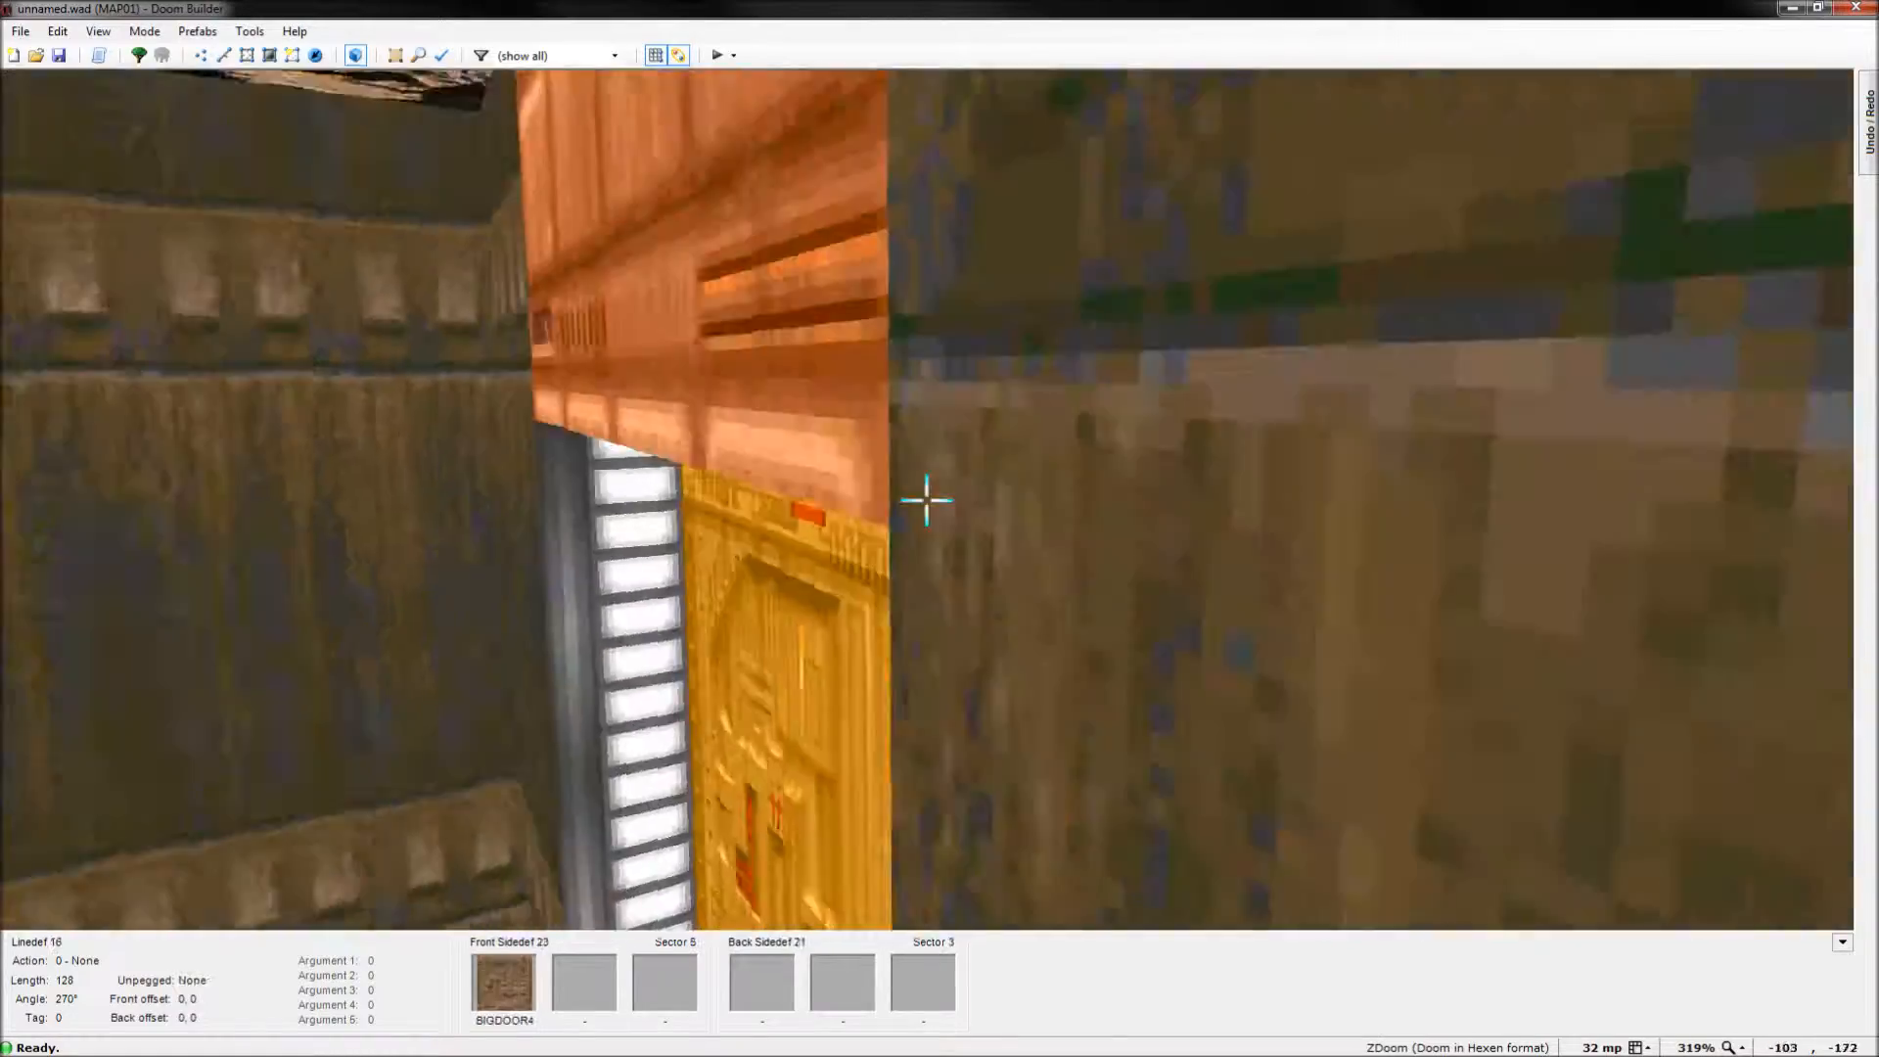
key("d")
right_click(926, 501)
left_click(809, 320)
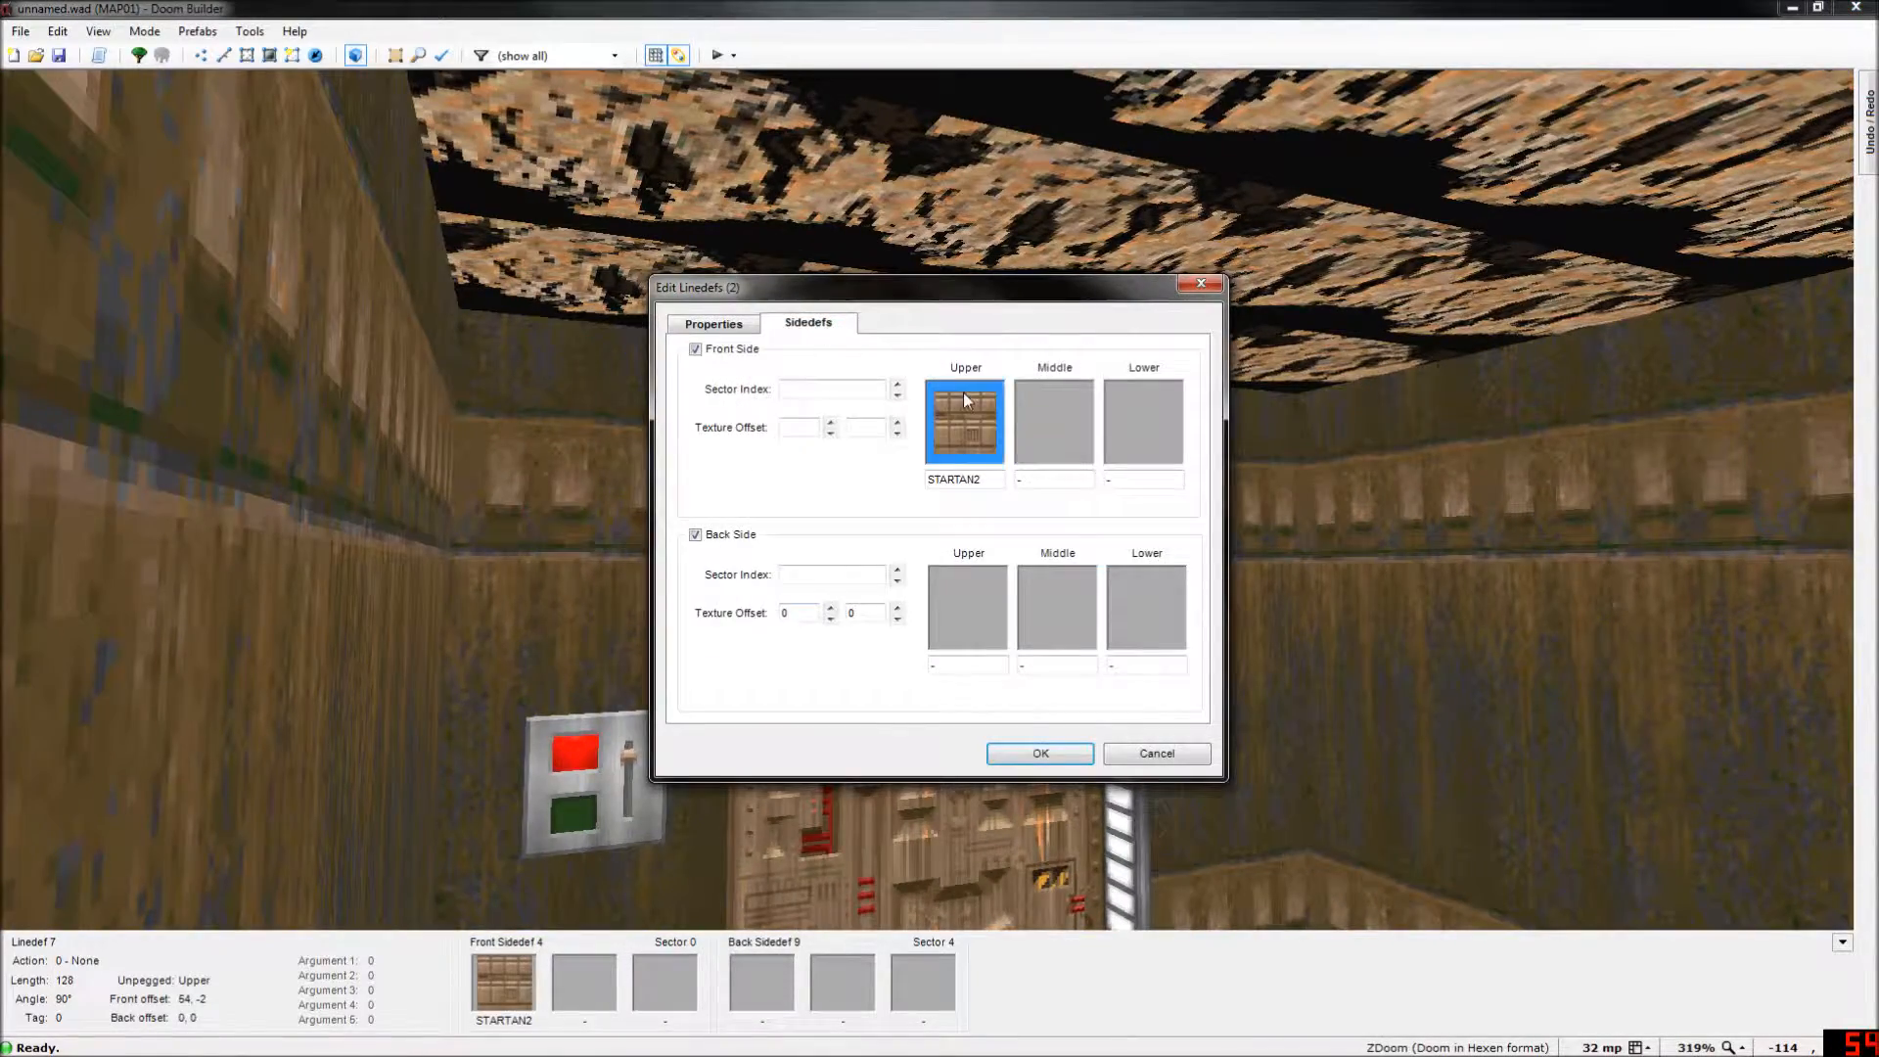
left_click(976, 407)
double_click(861, 315)
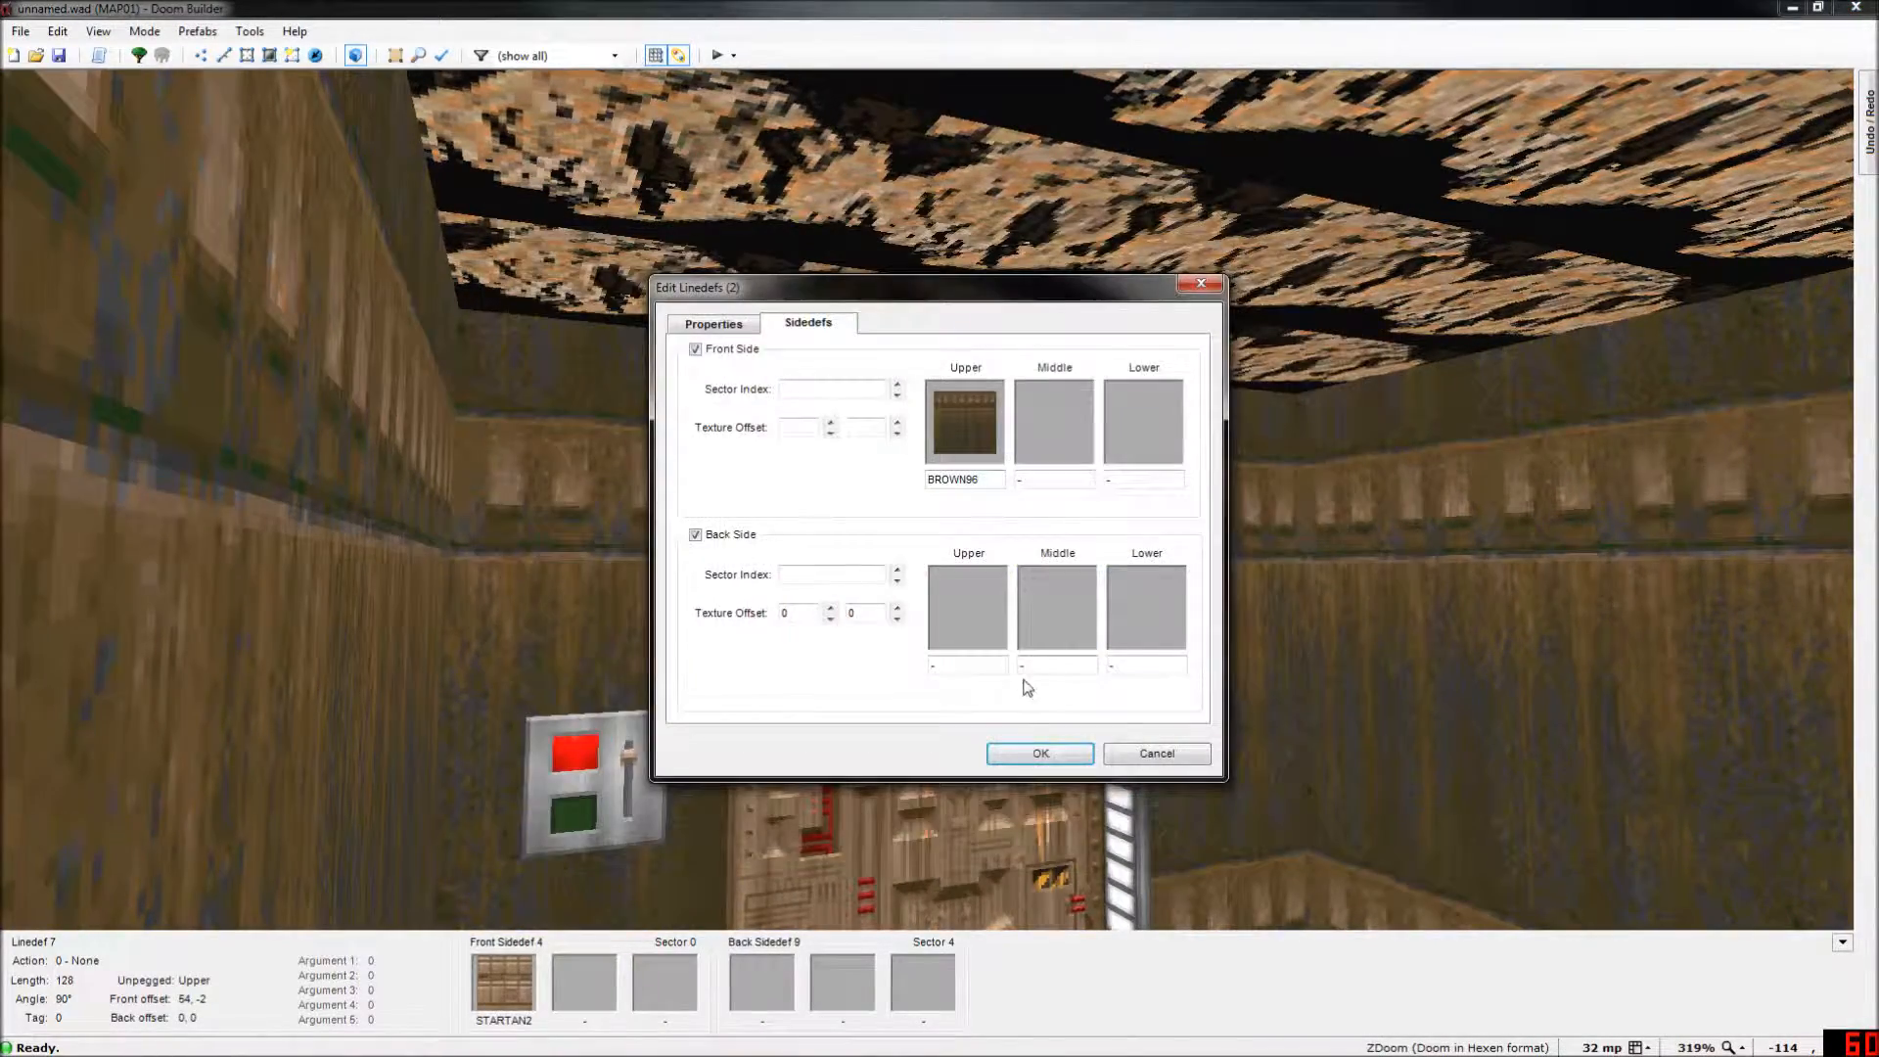
left_click(1040, 757)
Shift the texture of both sections above the door vertically to line its bands up with the adjoining walls.
key("s")
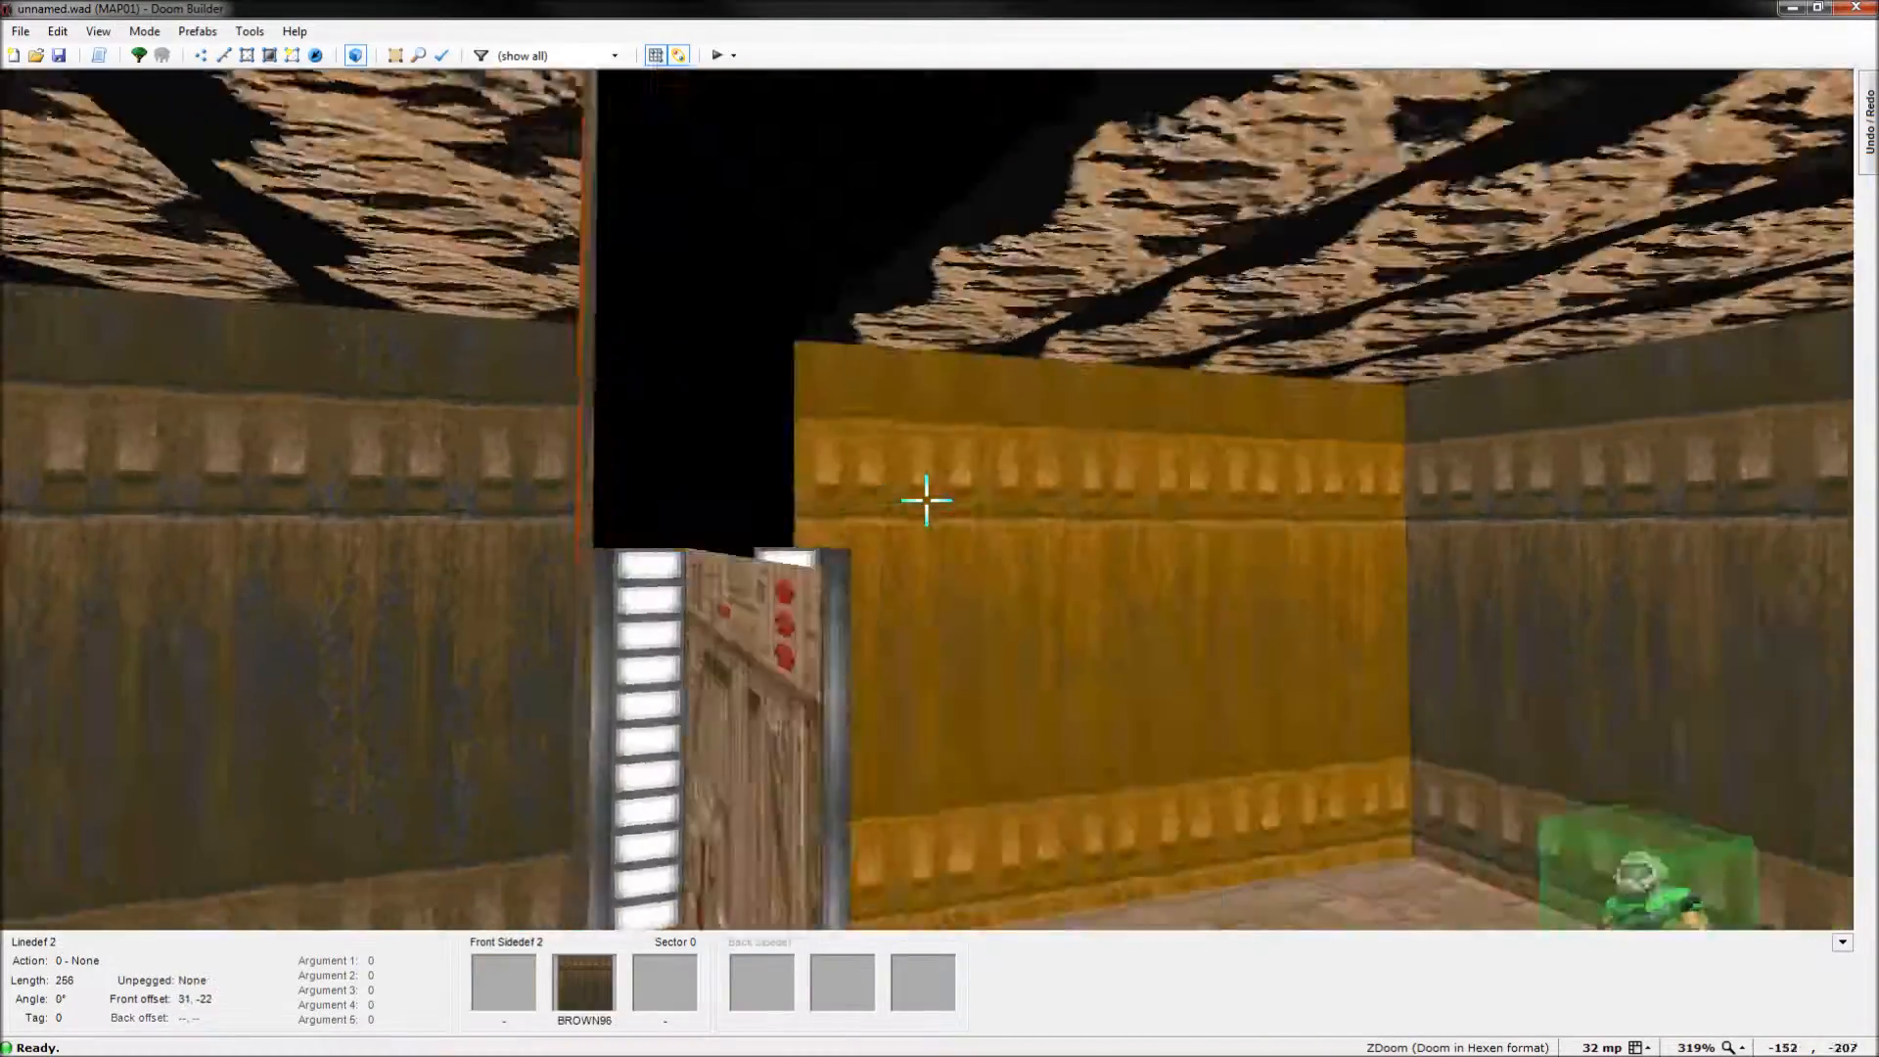
key("Down")
key("Down")
key("Down")
key("Down")
key("Down")
key("Down")
key("Down")
key("Down")
key("Down")
key("Down")
key("Down")
key("Down")
key("Down")
key("Down")
key("Down")
key("Down")
key("Down")
key("Down")
key("Down")
key("Down")
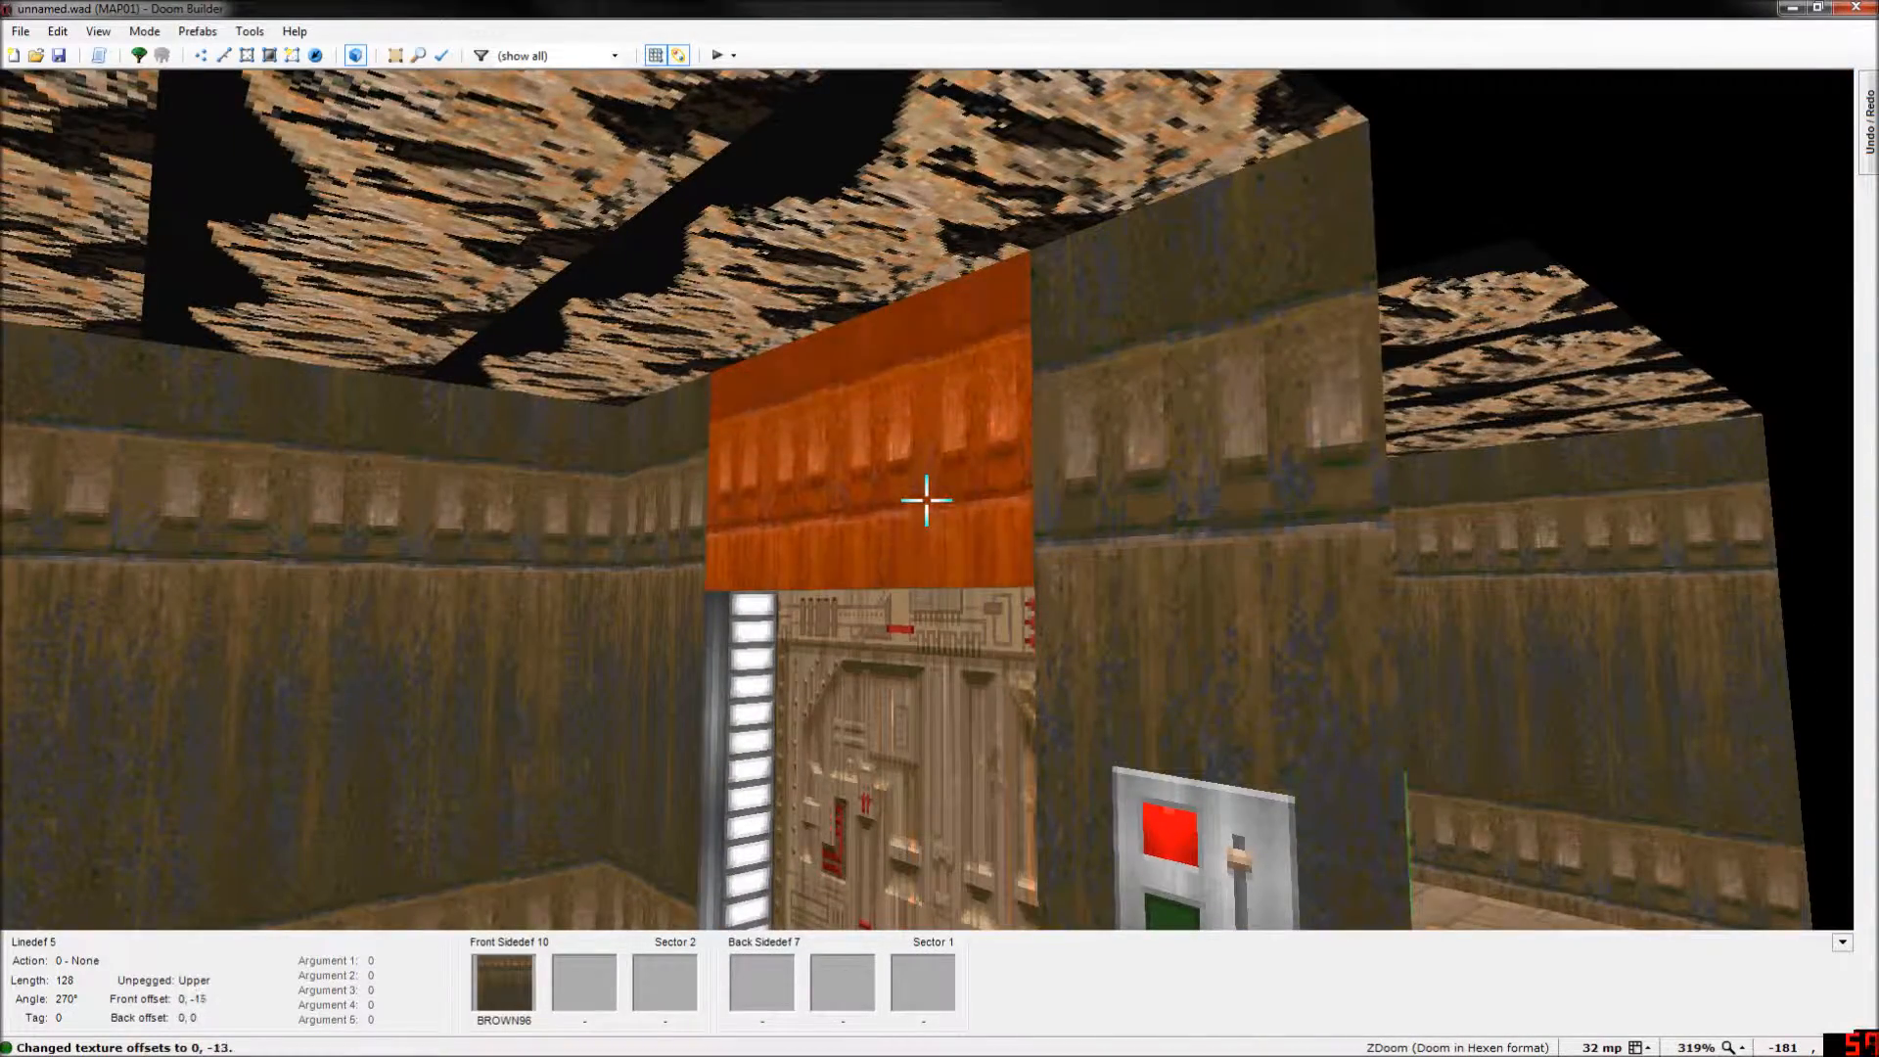
Draw a rectangle four squares by one on a finer grid in front of the switch wall and raise its floor into a block.
key("q")
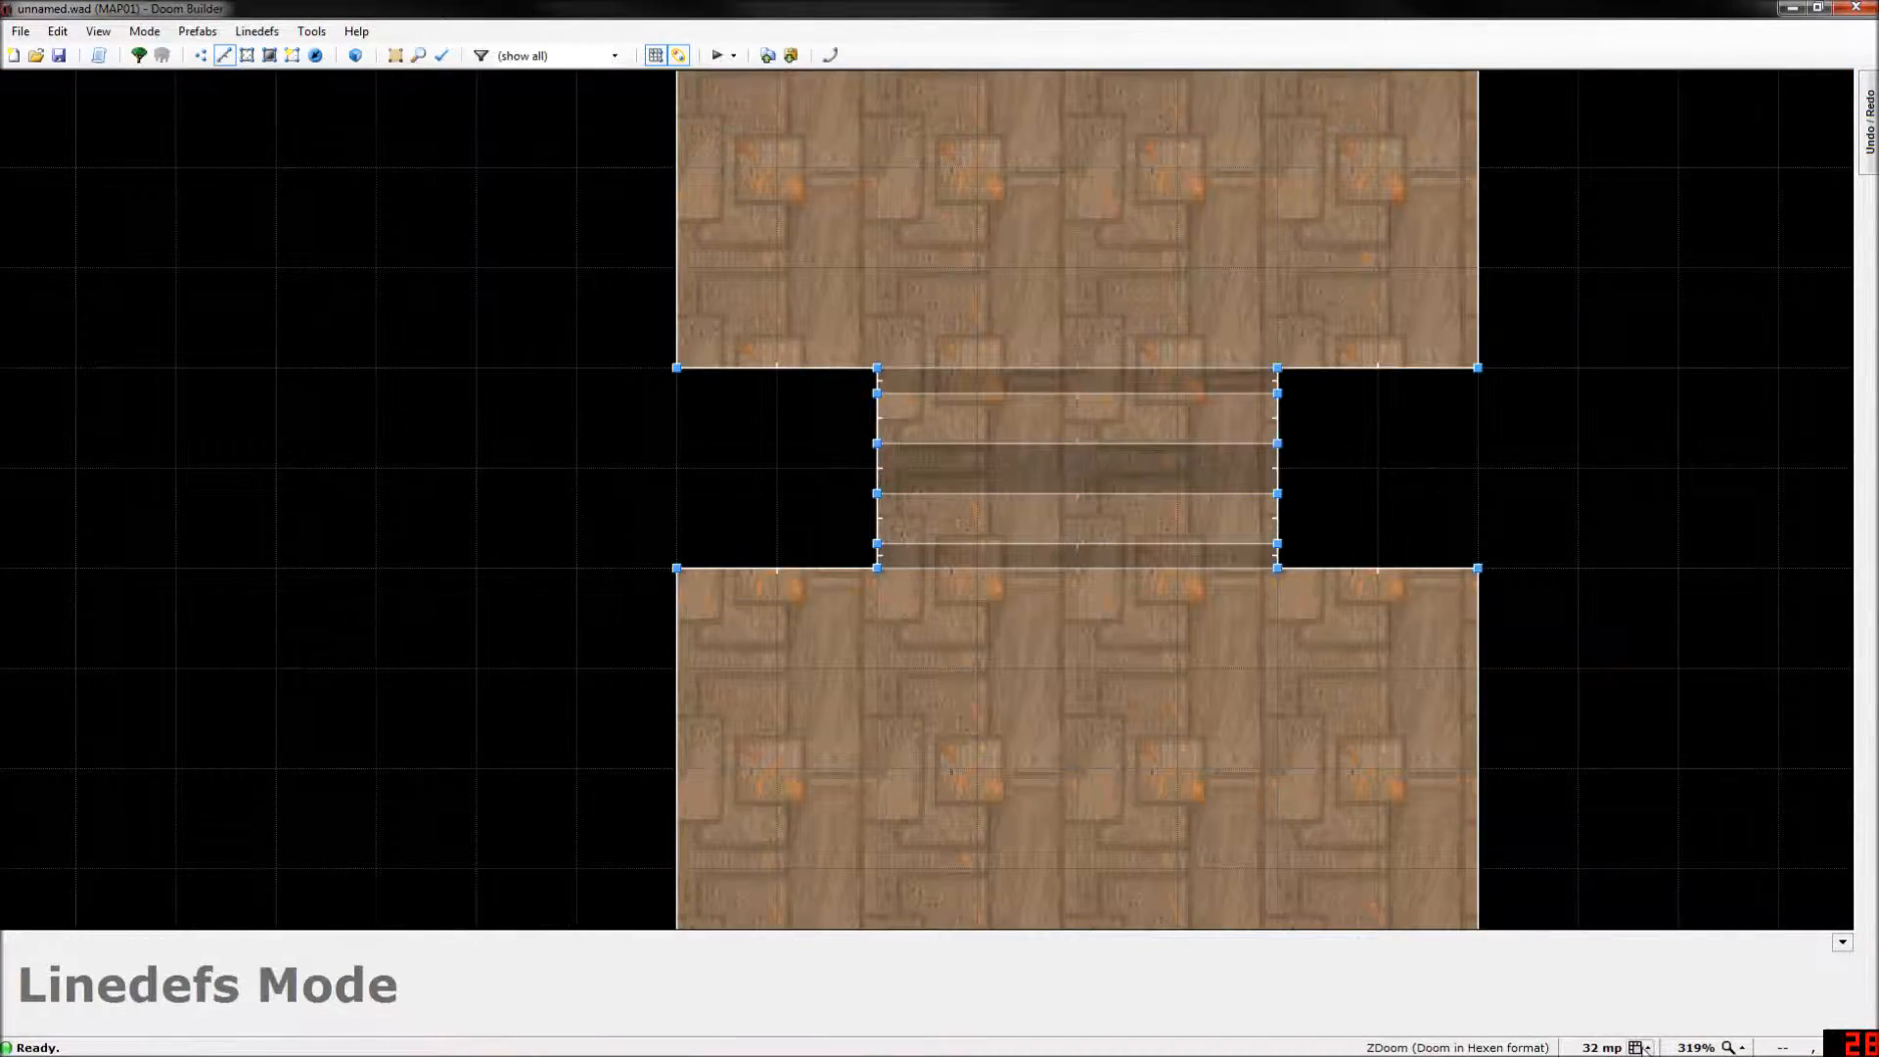
left_click(1606, 976)
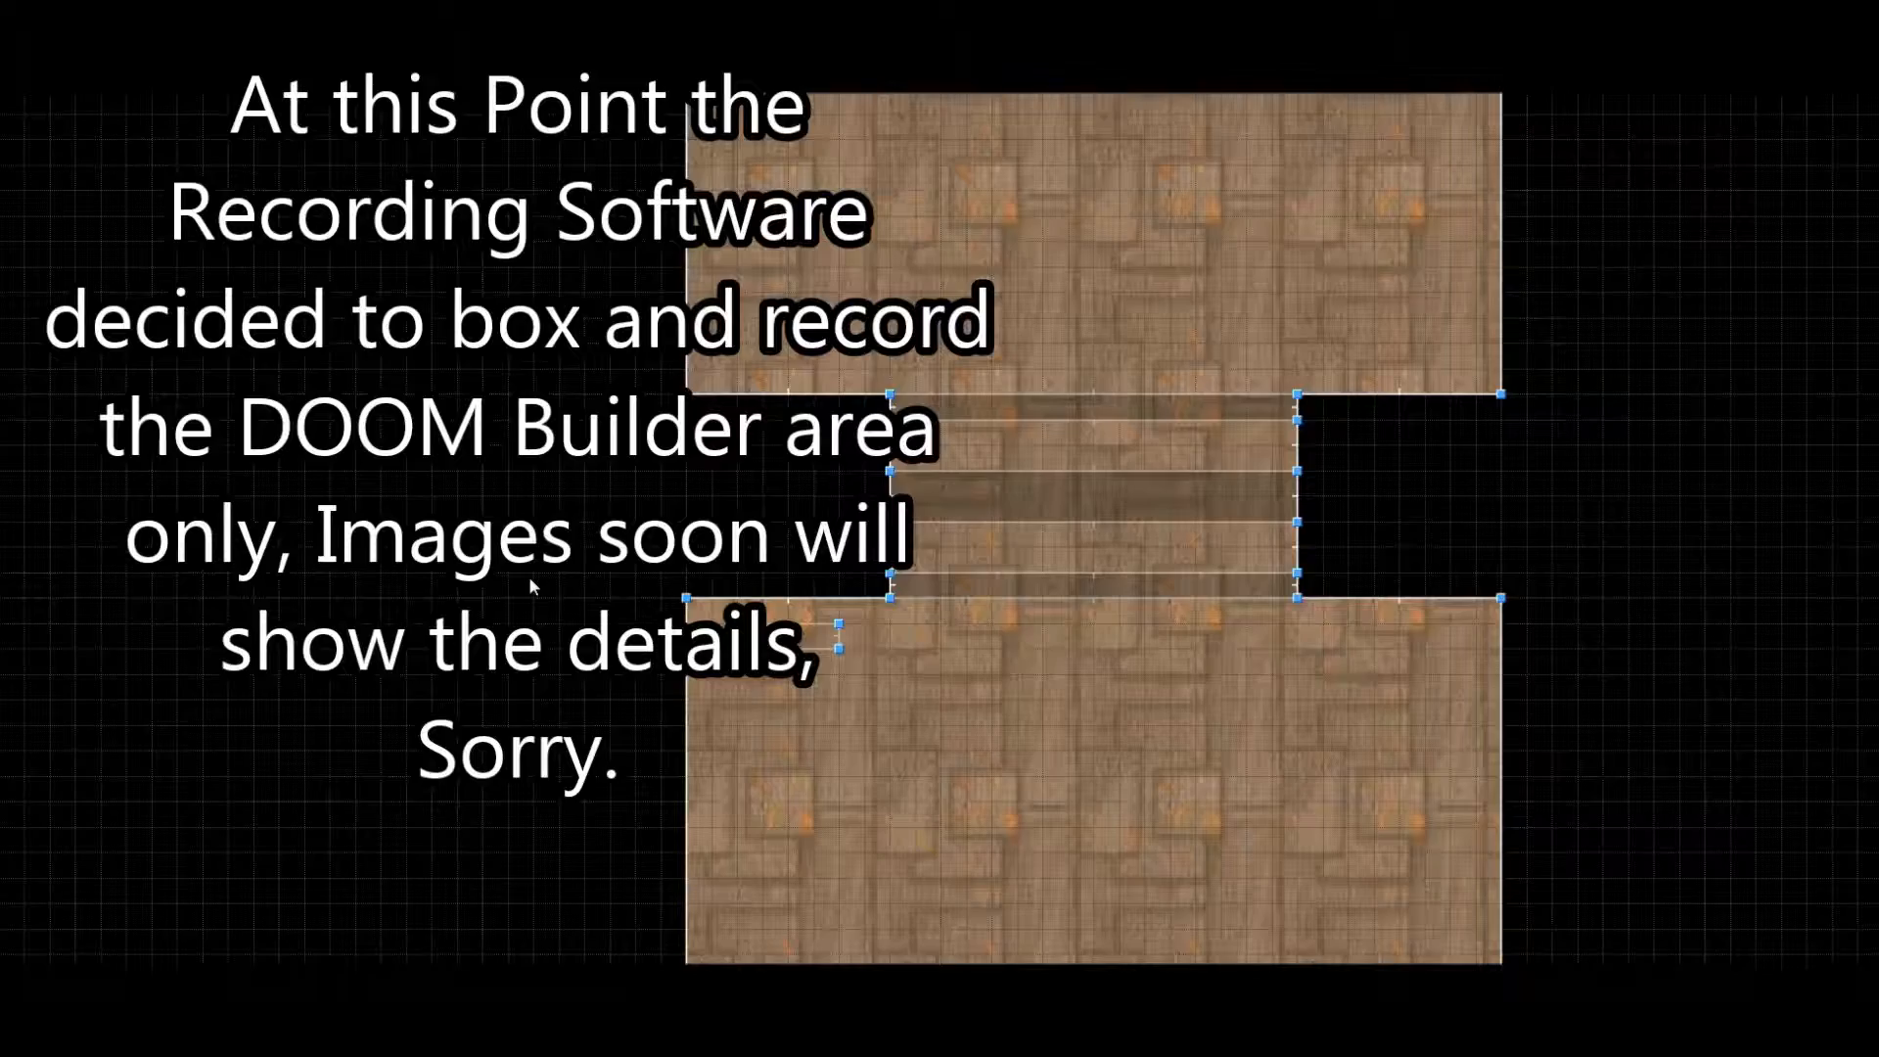
key("w")
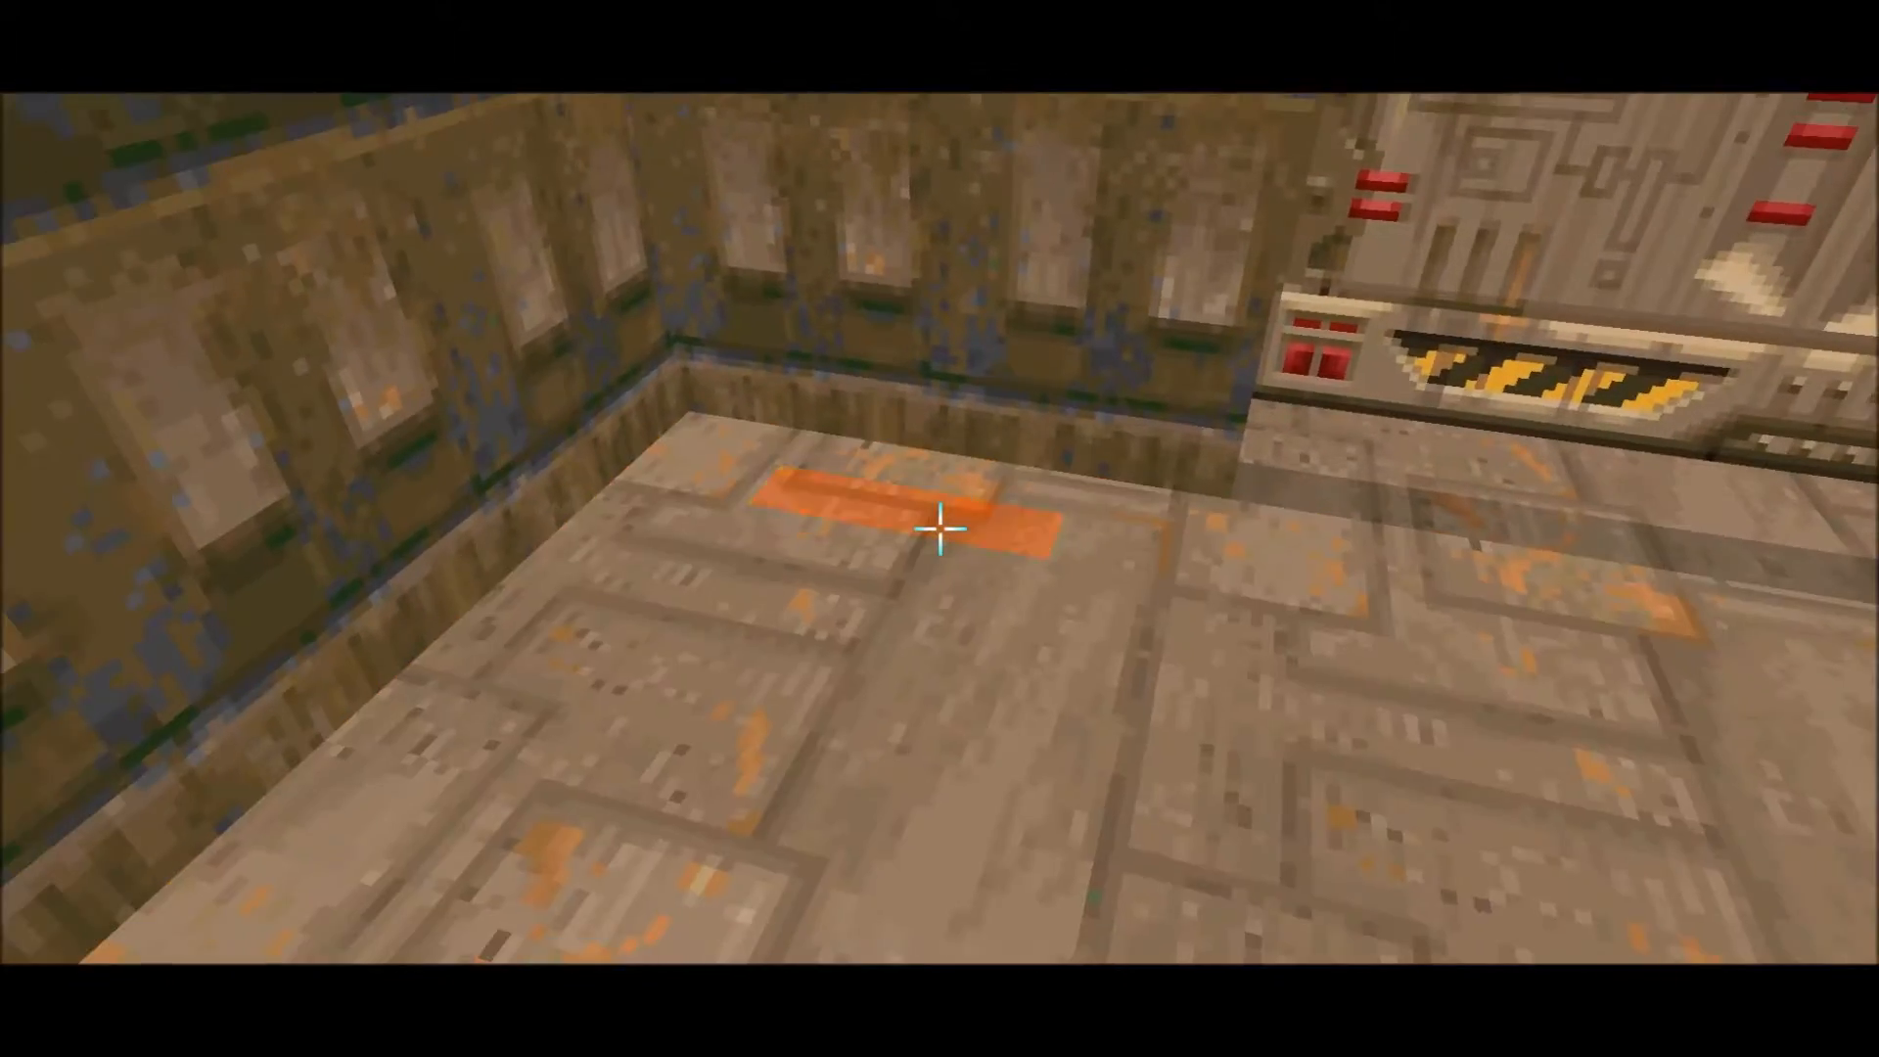
scroll(940, 529, "up", 4)
scroll(940, 528, "up", 2)
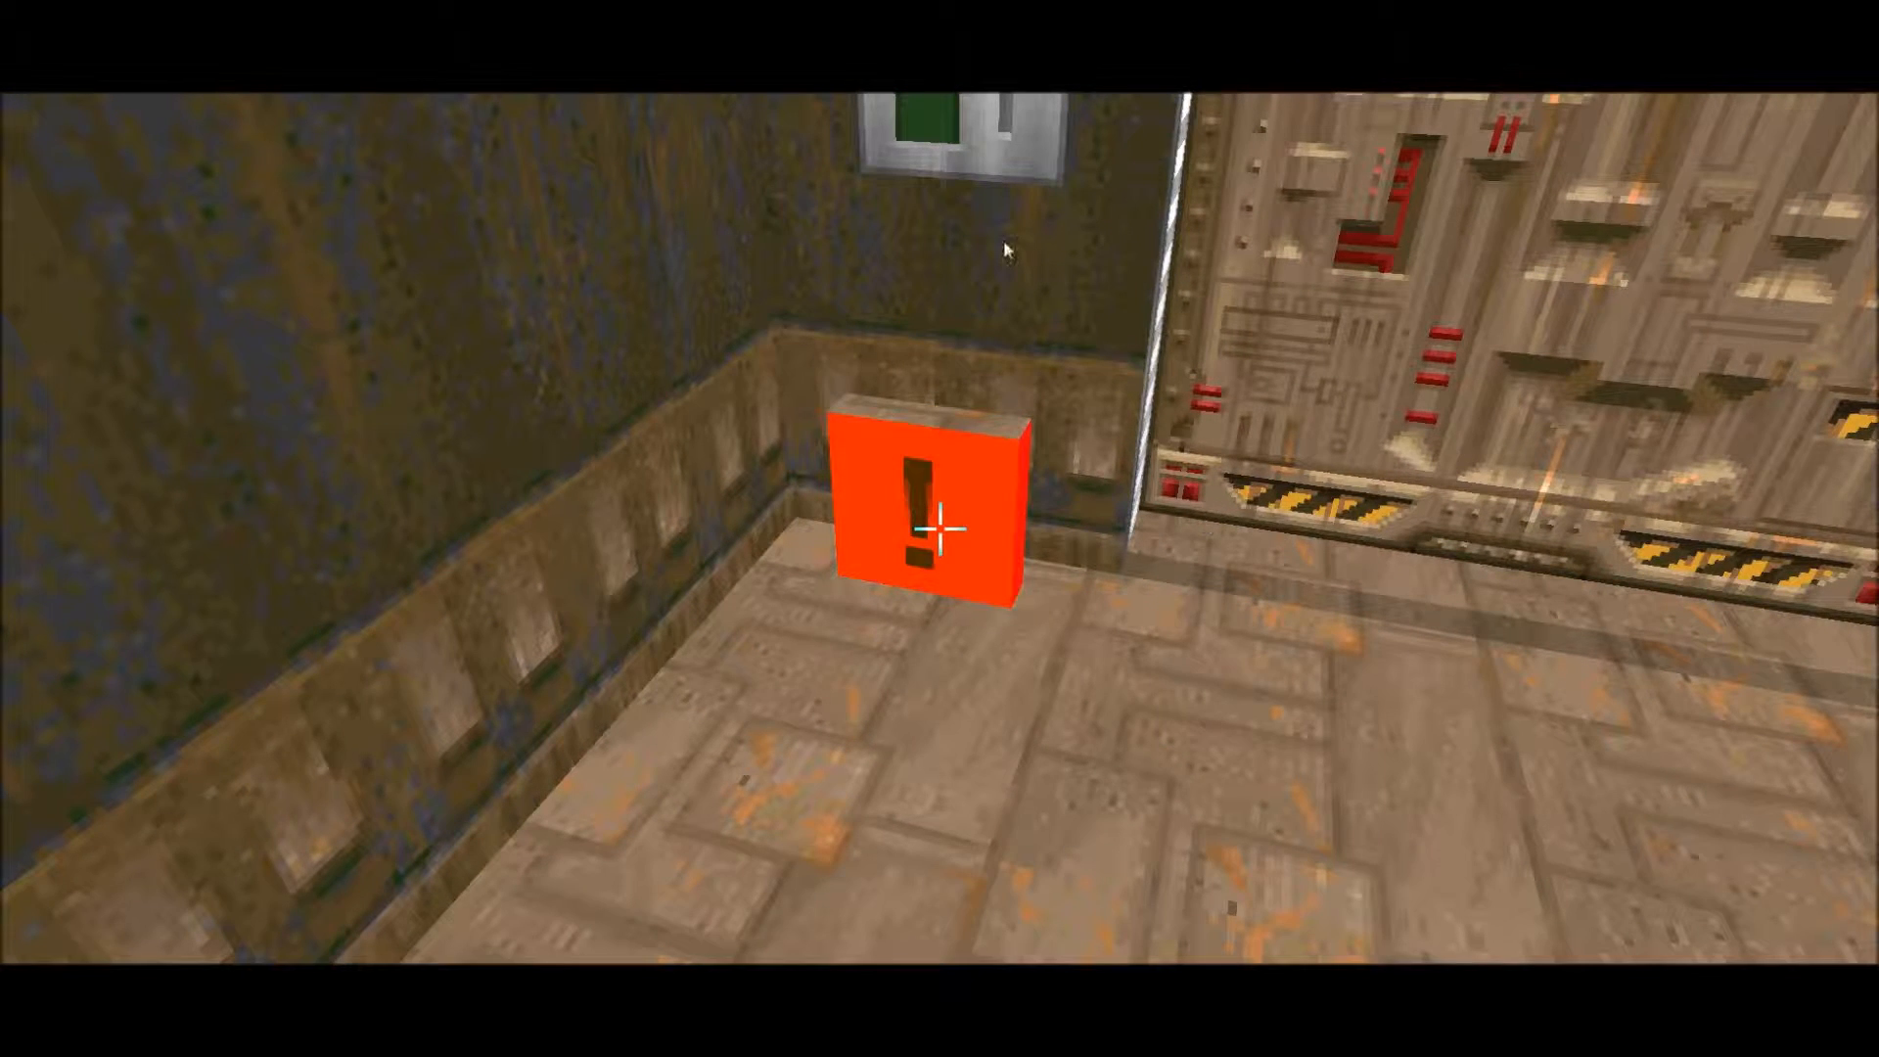
Apply the switch texture to the block's front face and shift its offset to fit the switch within the face.
key("ctrl+v")
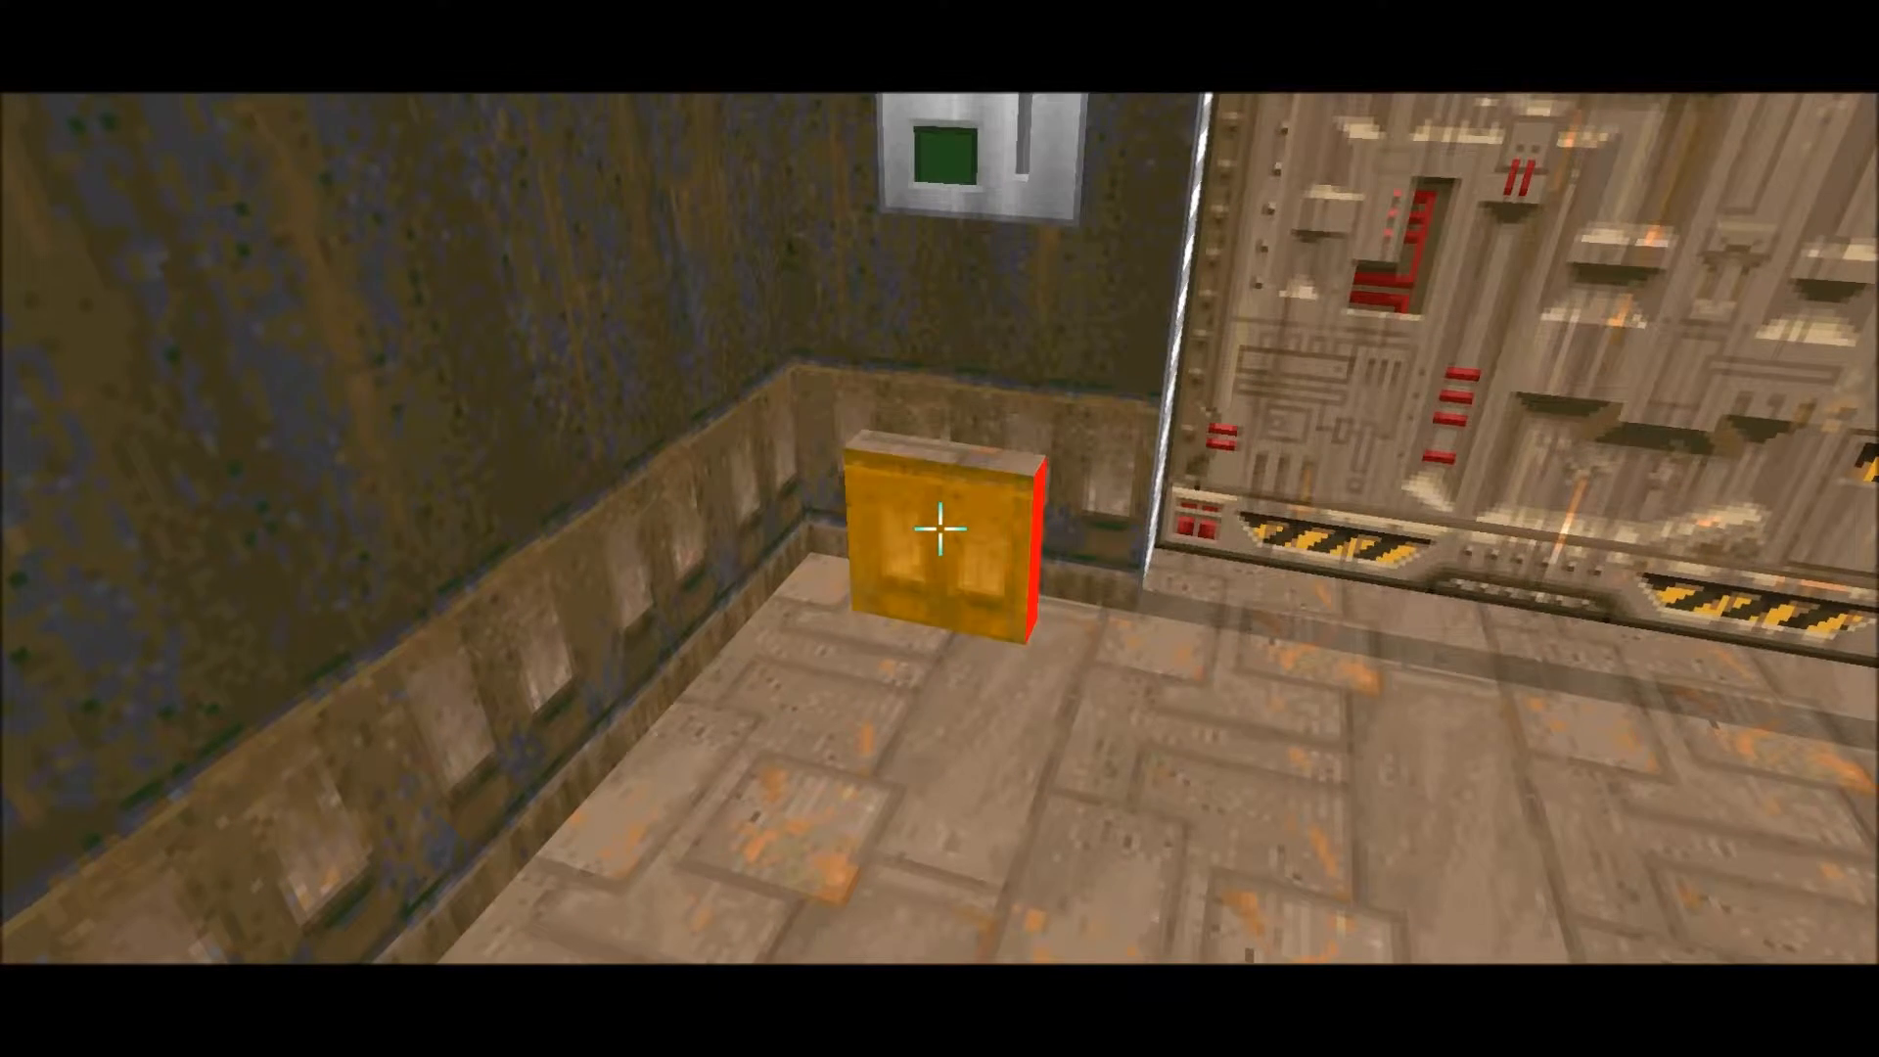
key("shift+Left")
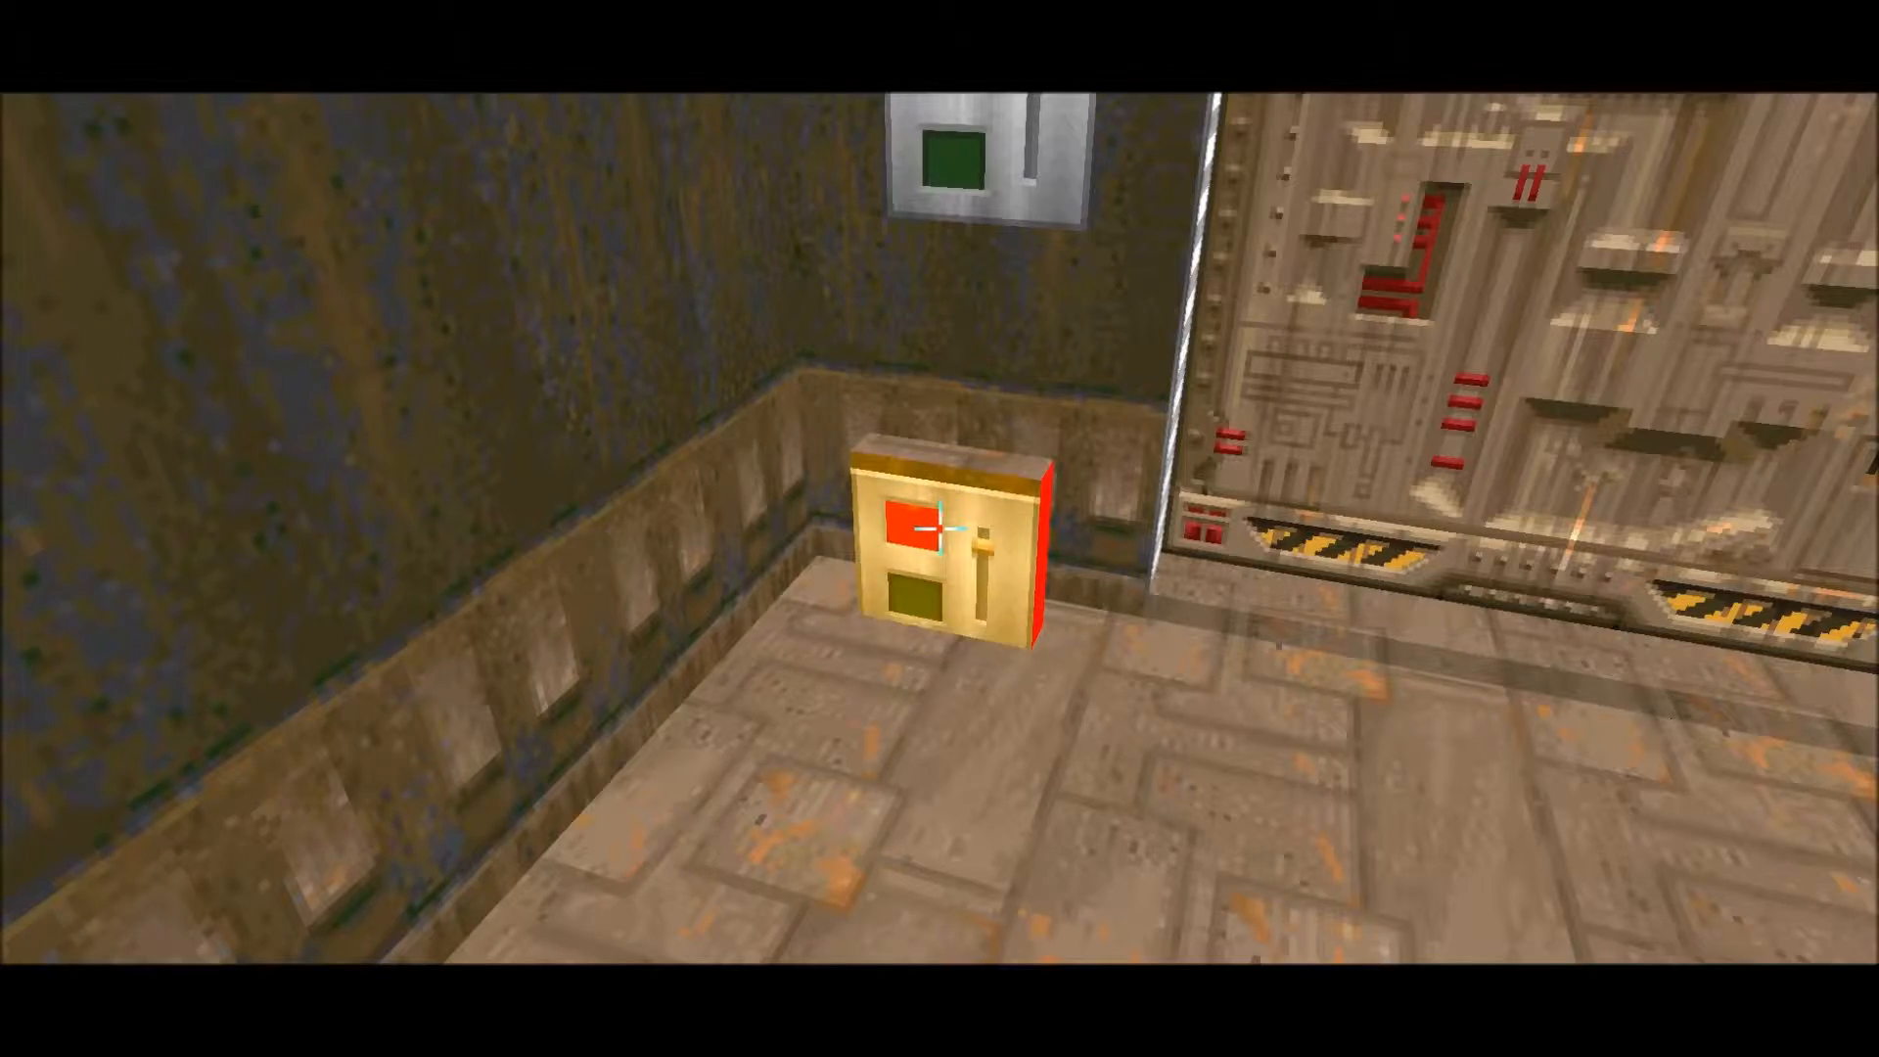
Examine the new switch block beside the door and compare it with the wall switch from several viewpoints.
key("d")
key("f")
key("s")
key("d")
key("f")
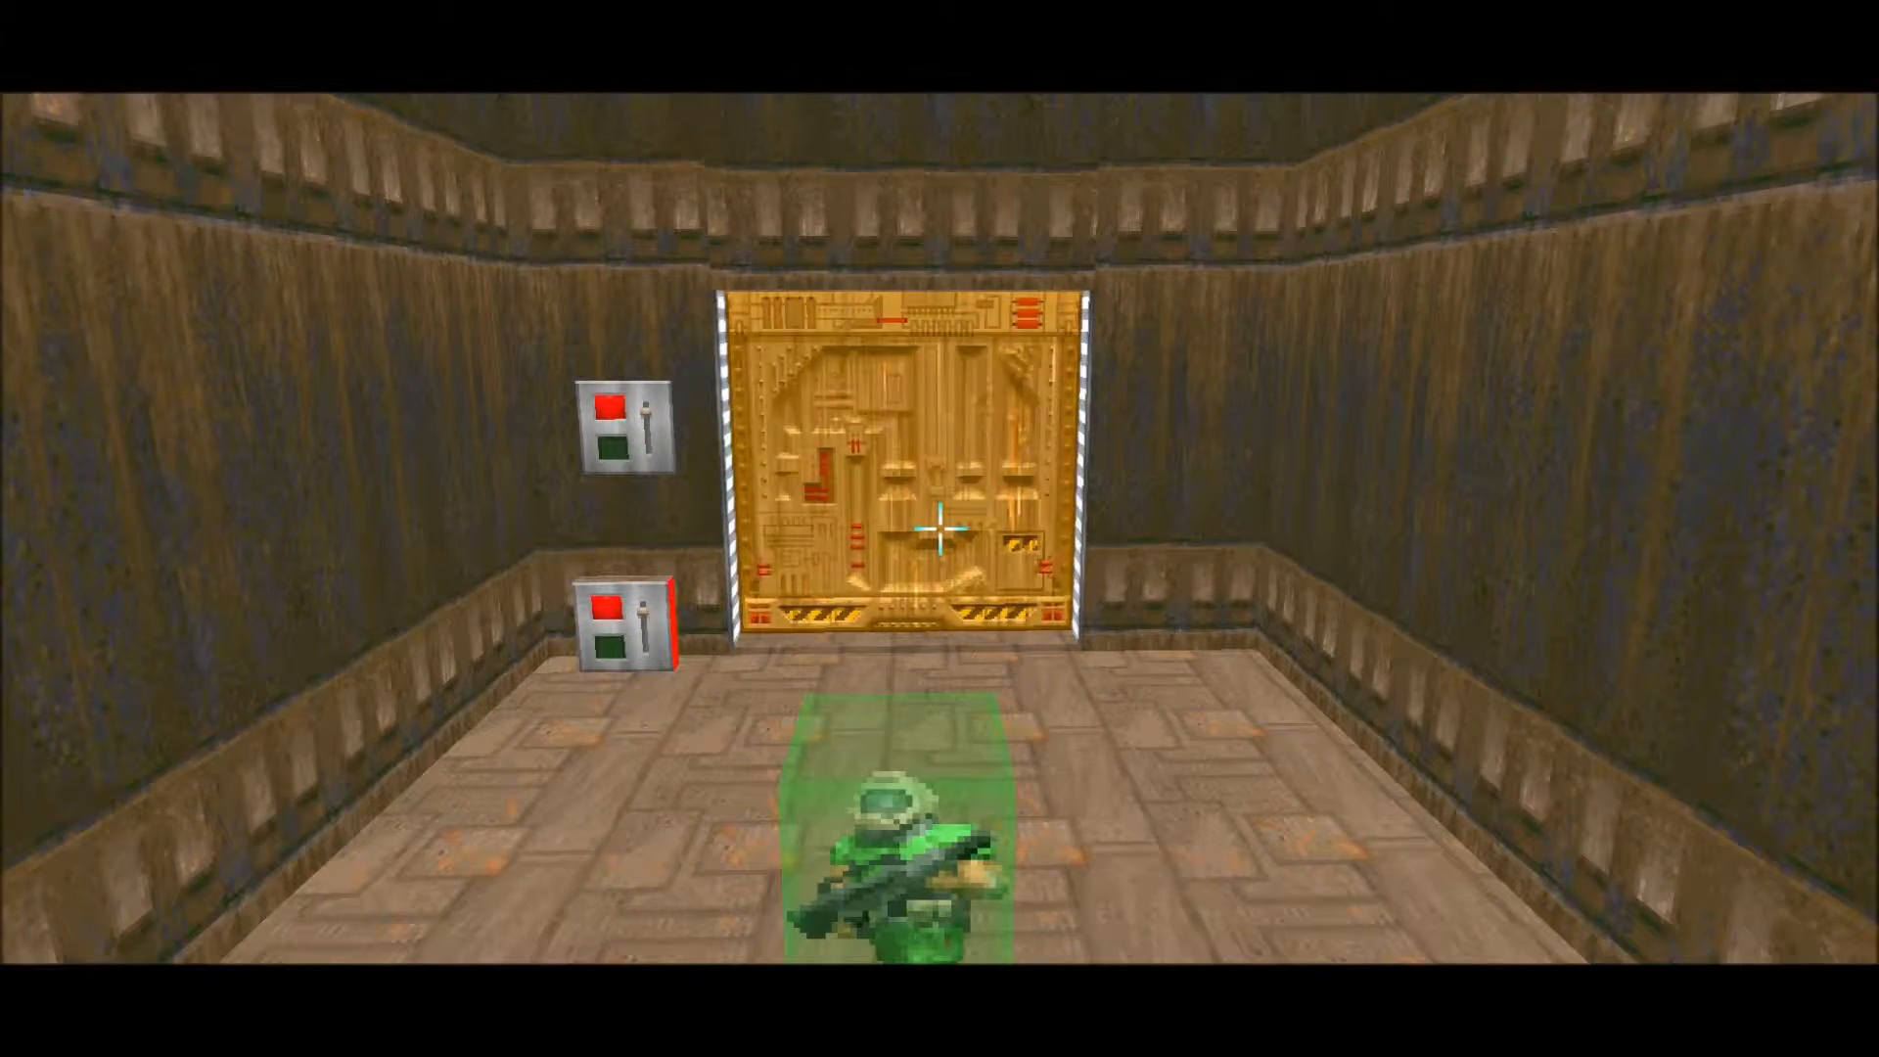
key("s")
key("e")
key("f")
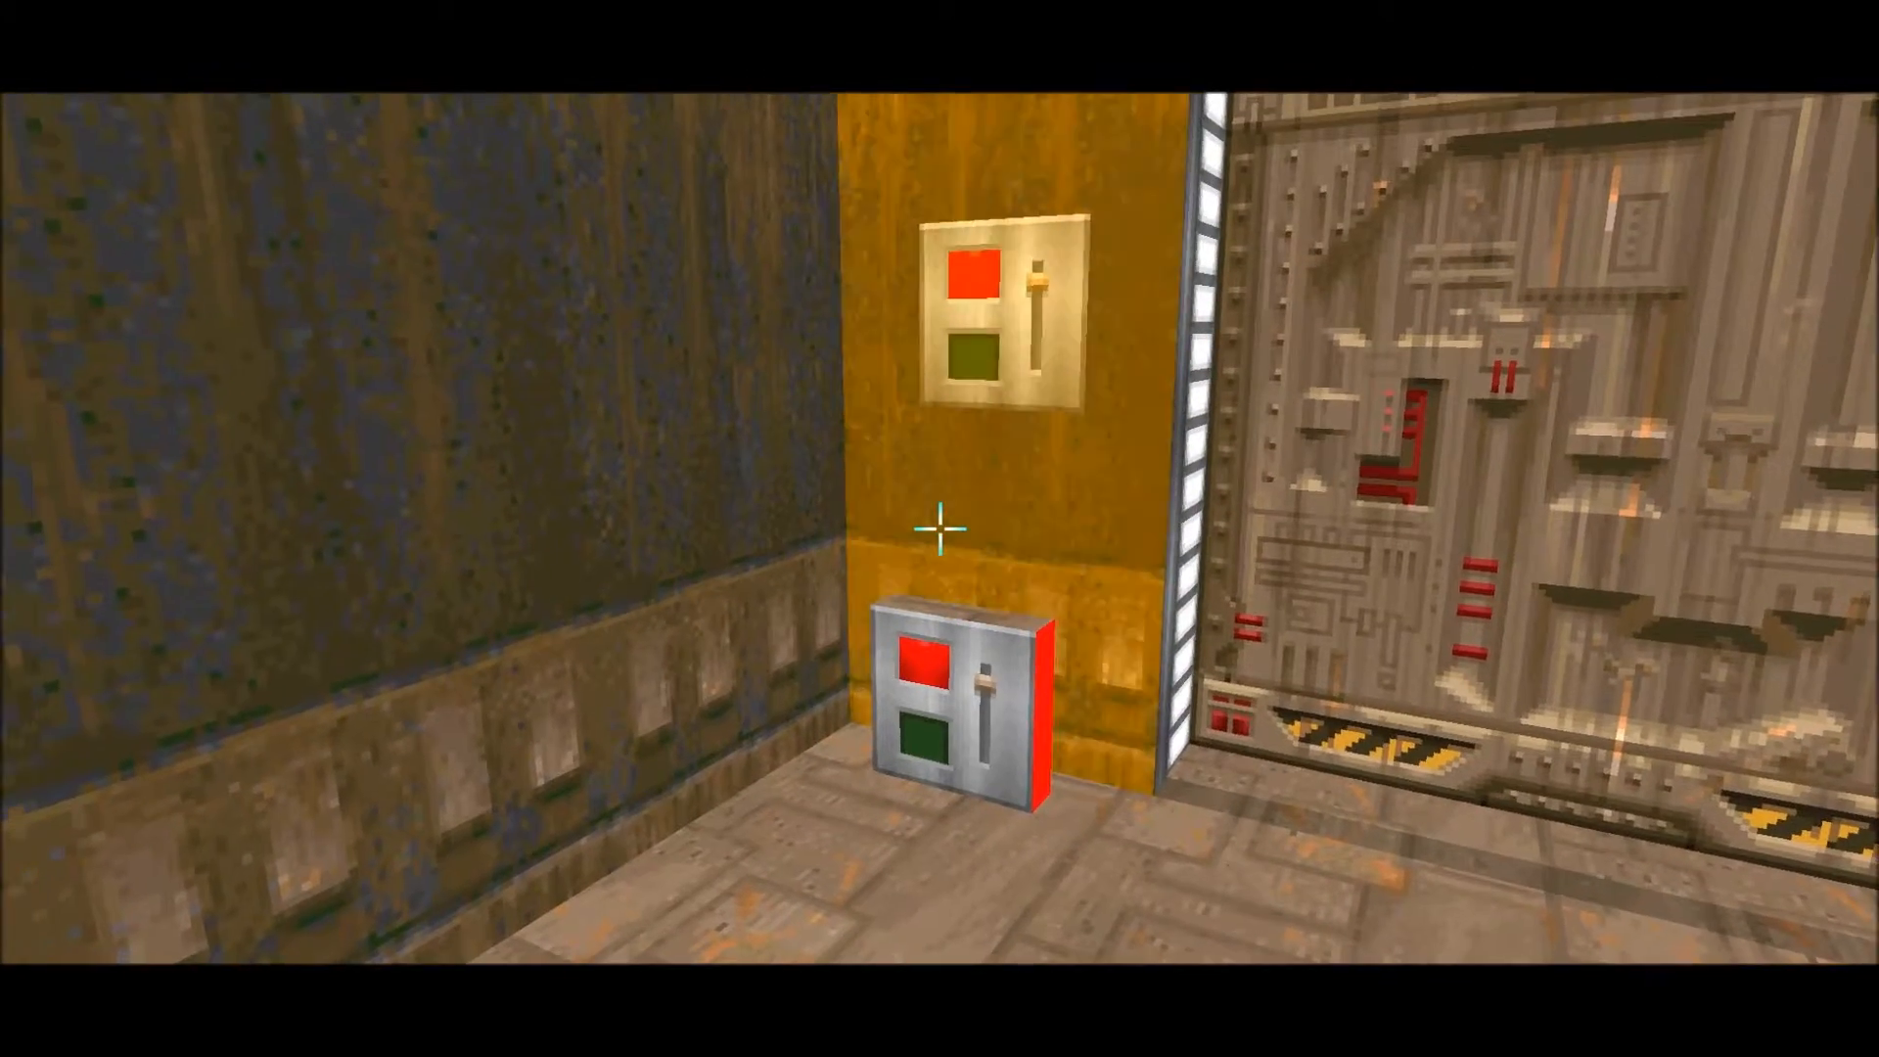
key("d")
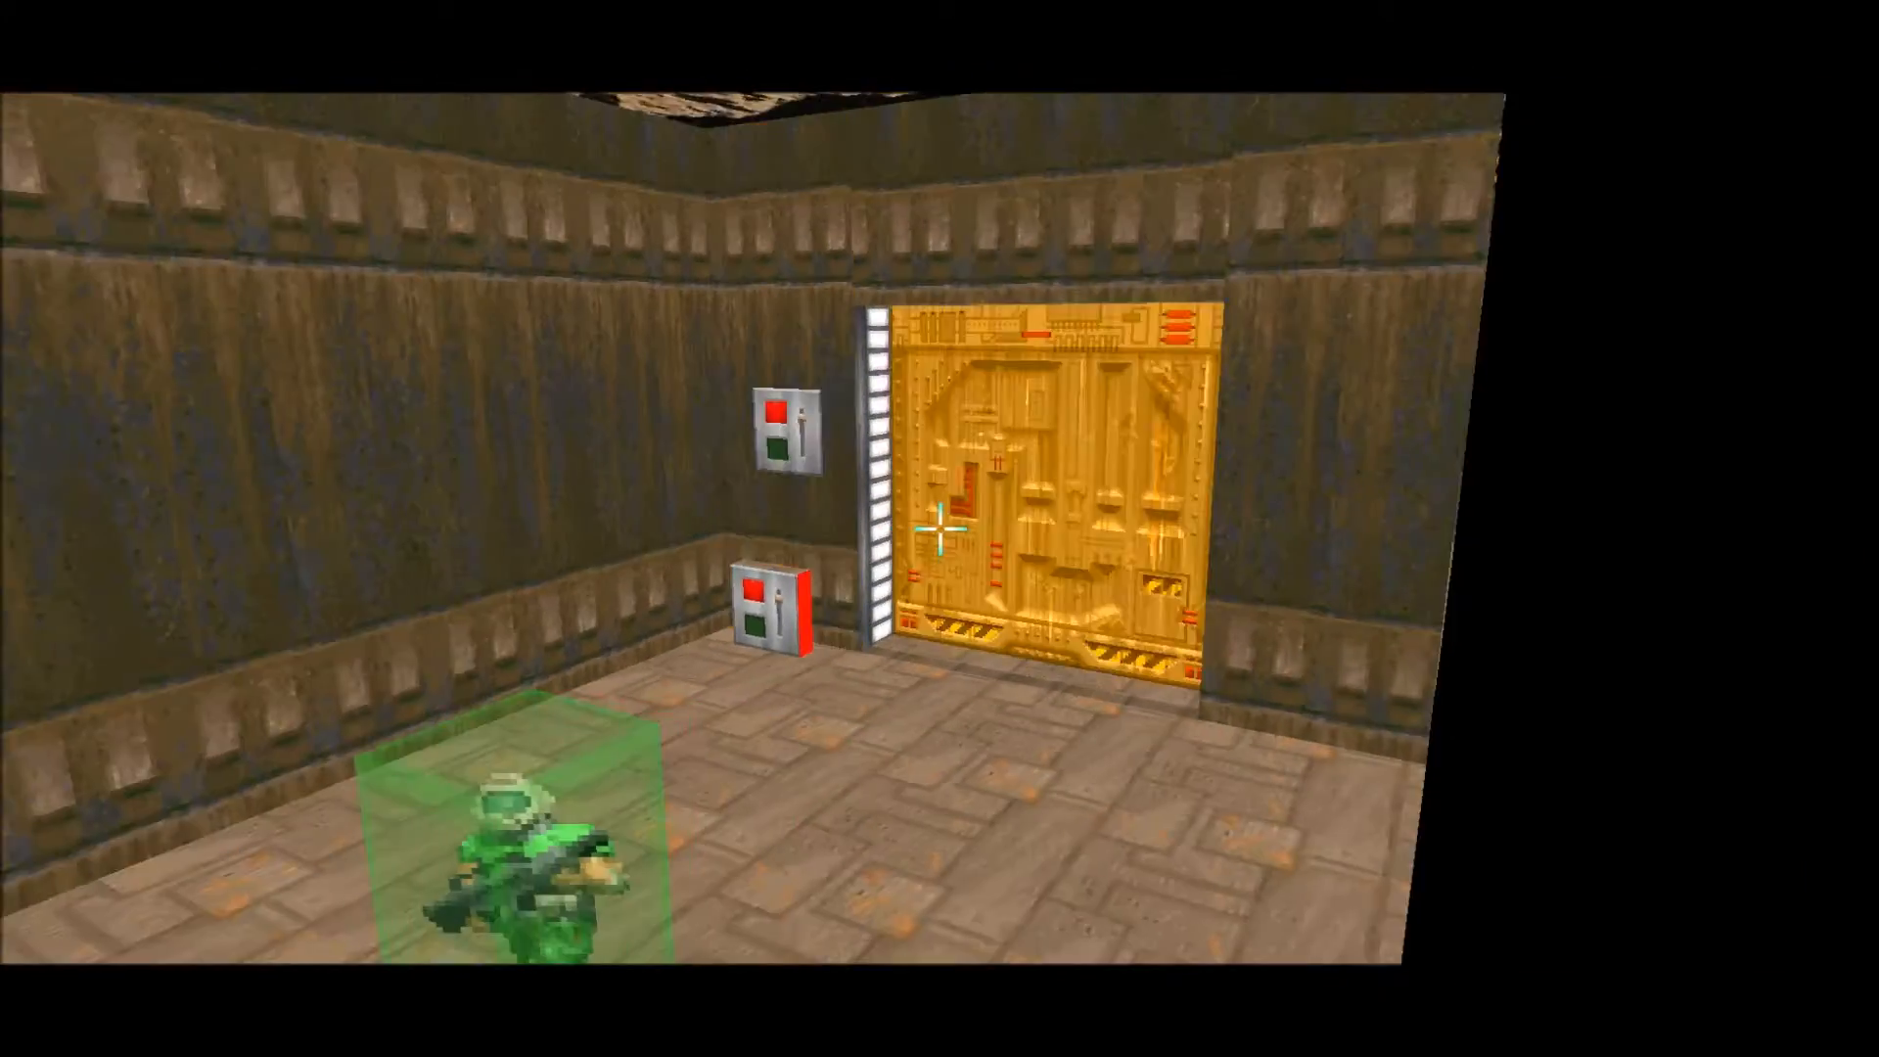
key("e")
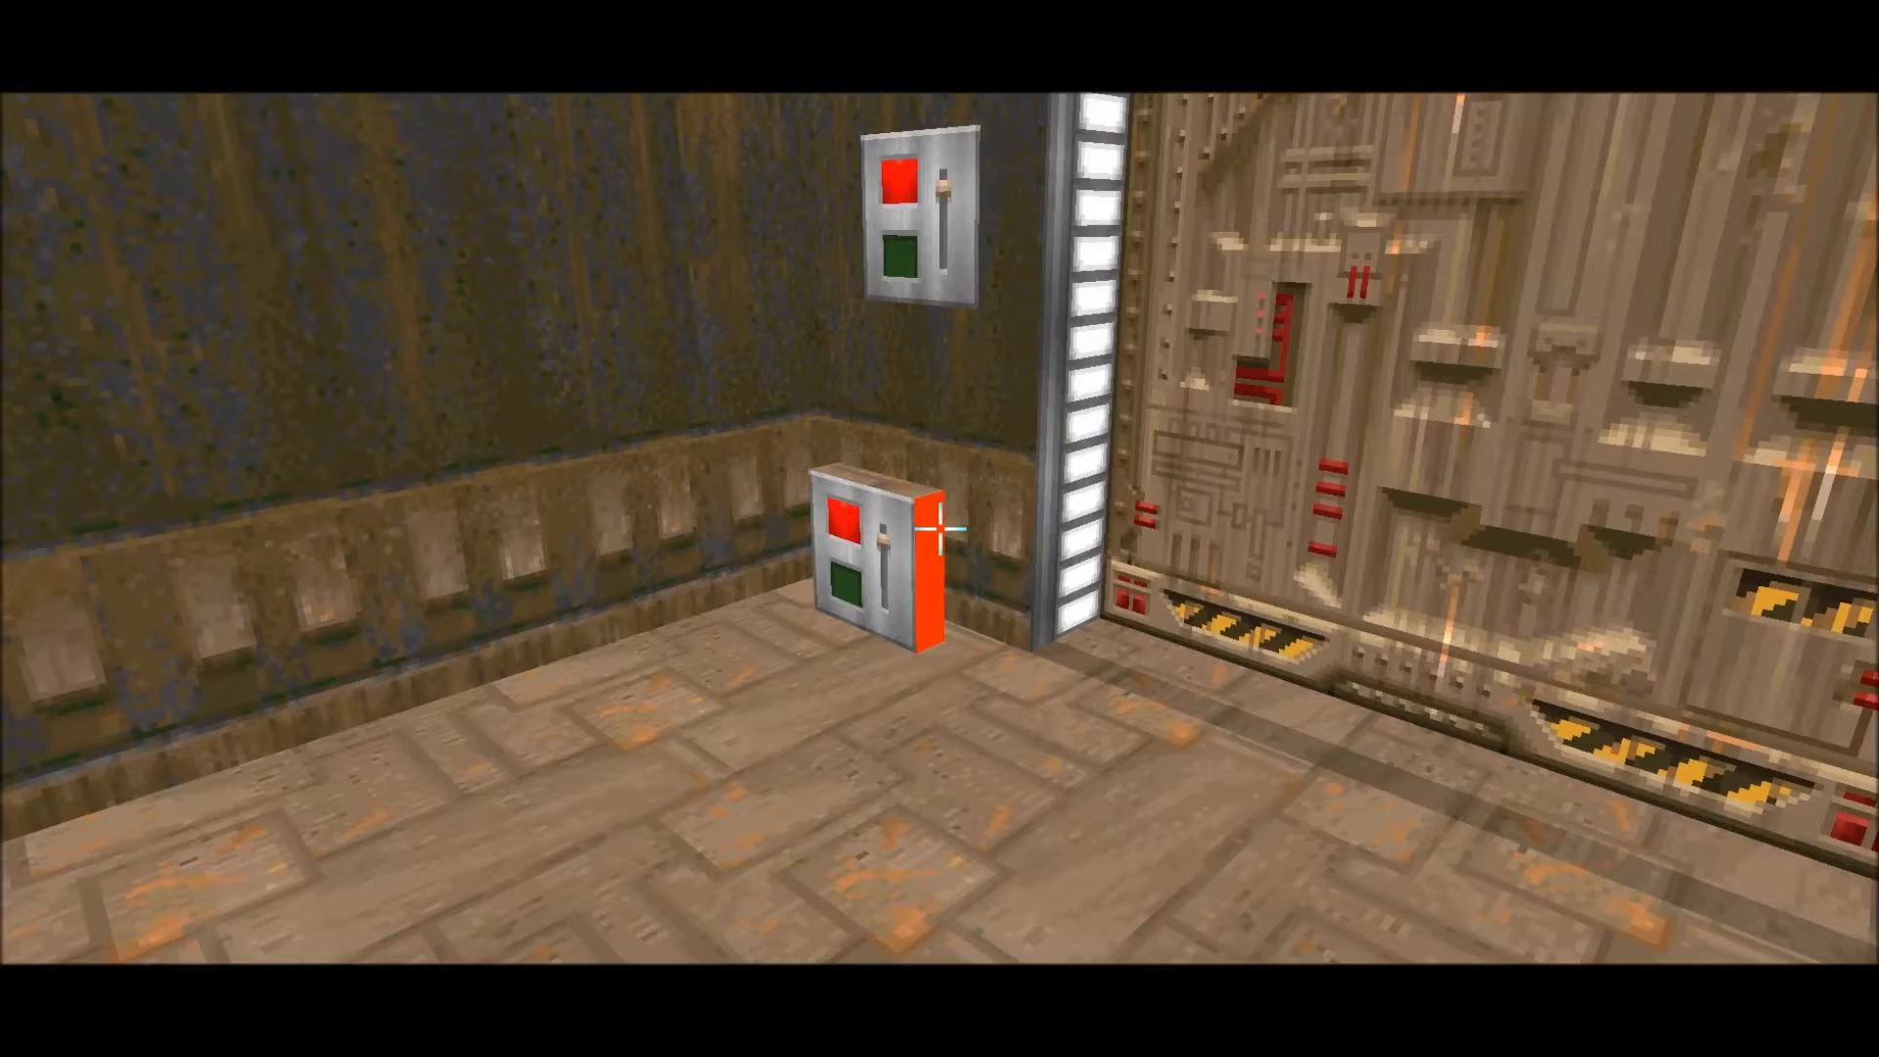
Apply a plain grey metal texture to the switch block's untextured side and back faces.
key("s")
key("e")
key("s")
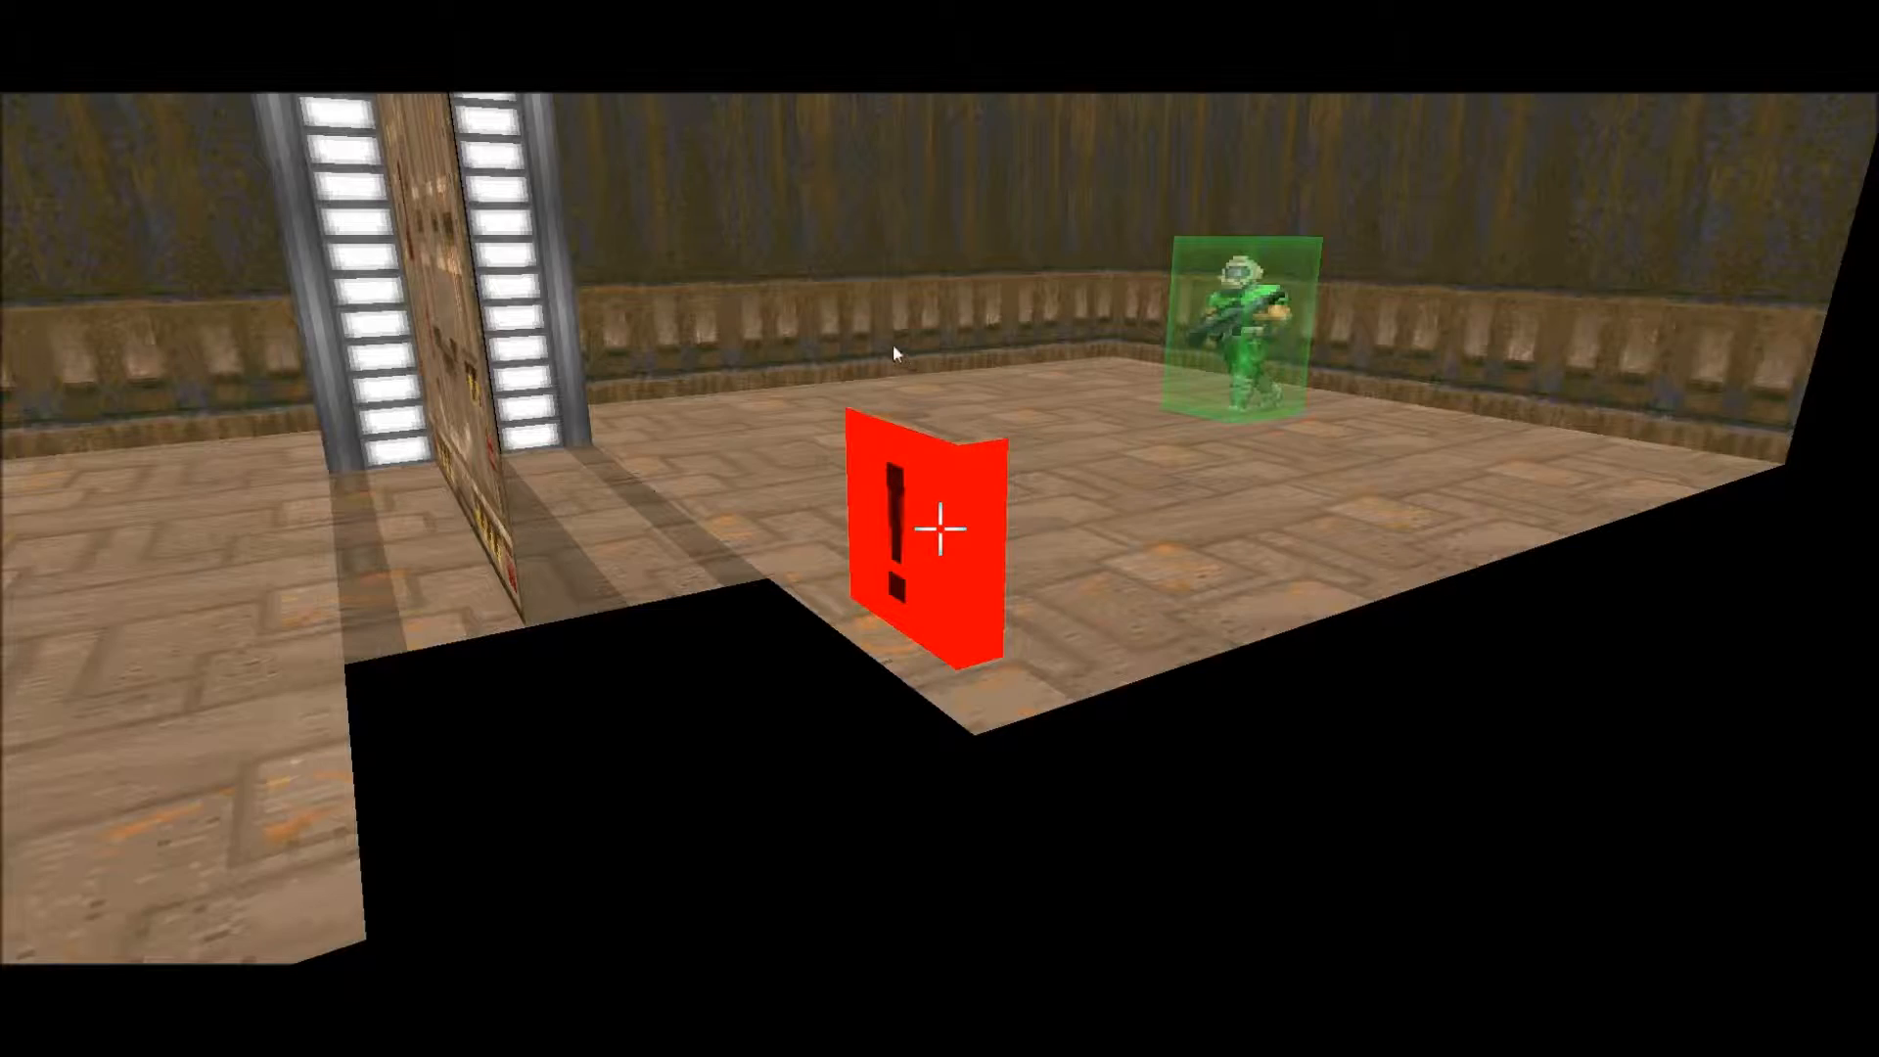
left_click(1085, 775)
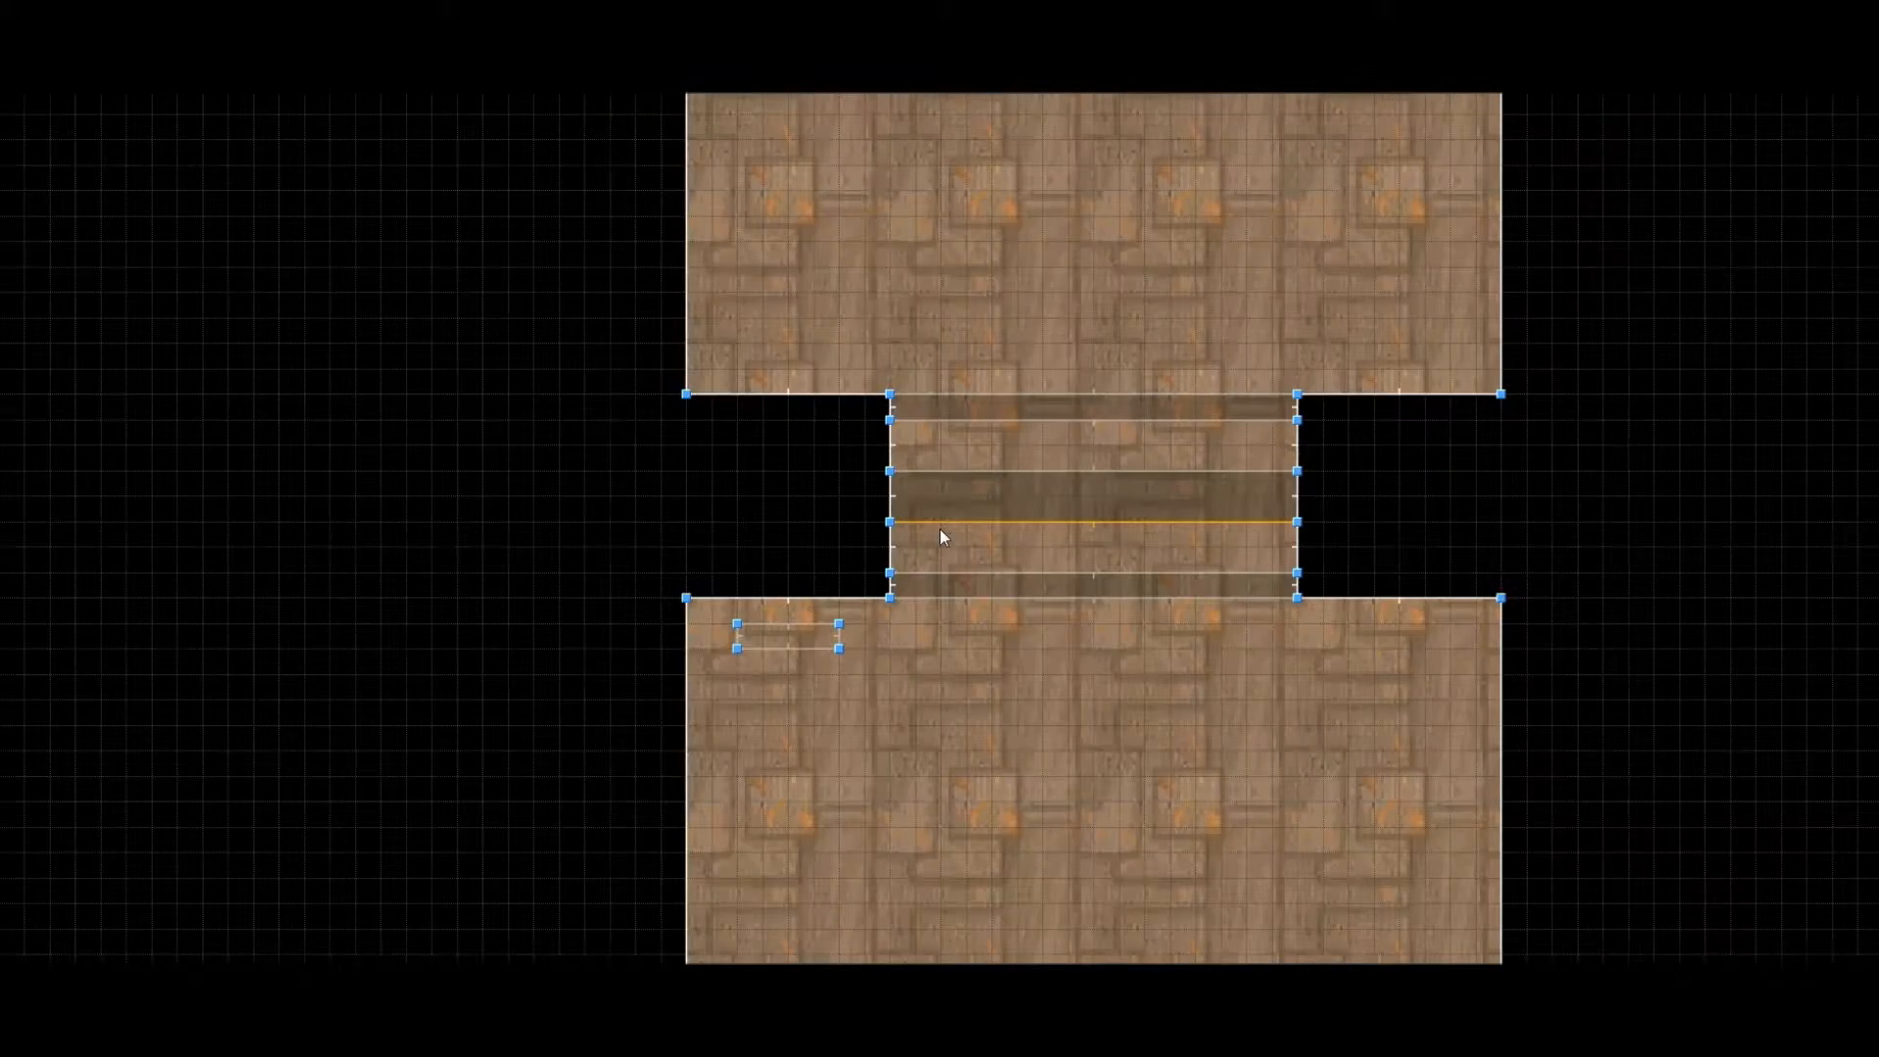
scroll(979, 617, "up", 5)
scroll(762, 634, "down", 4)
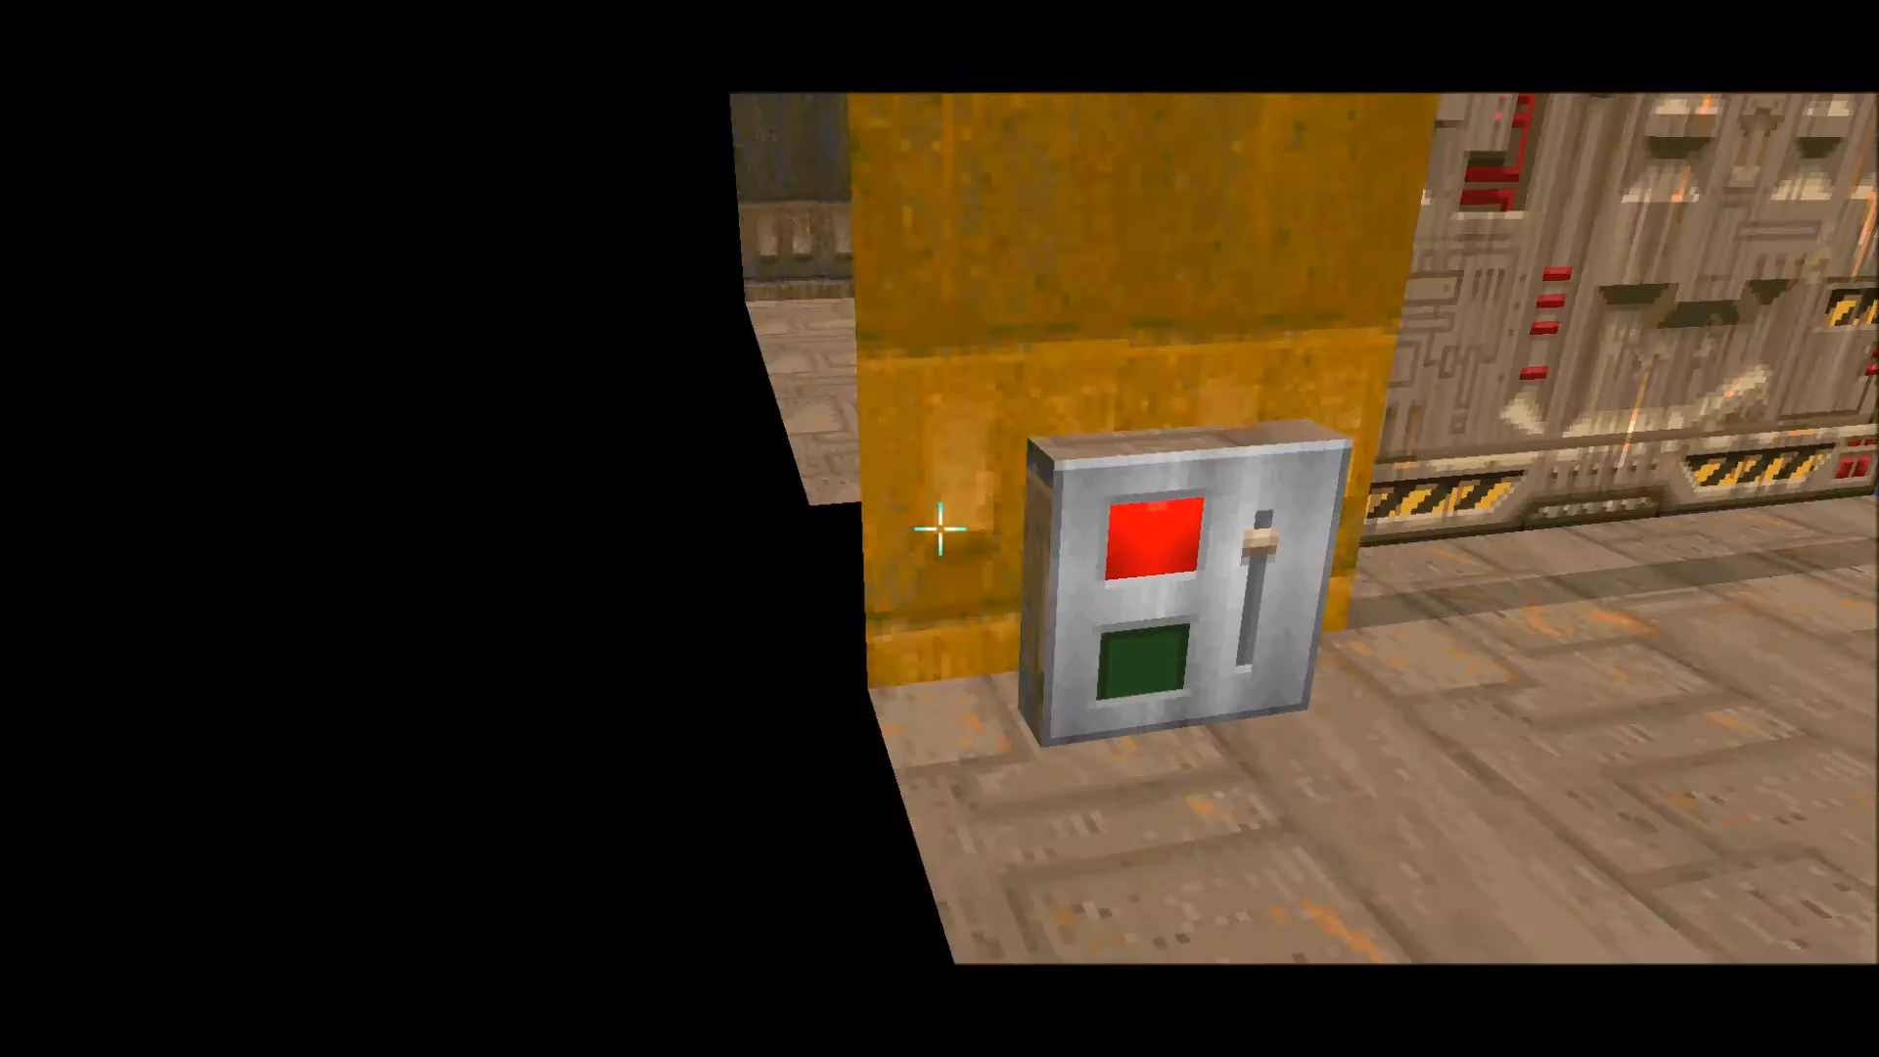
Select the switch walls on both sides of the door and edit their line properties together.
key("s")
key("f")
key("f")
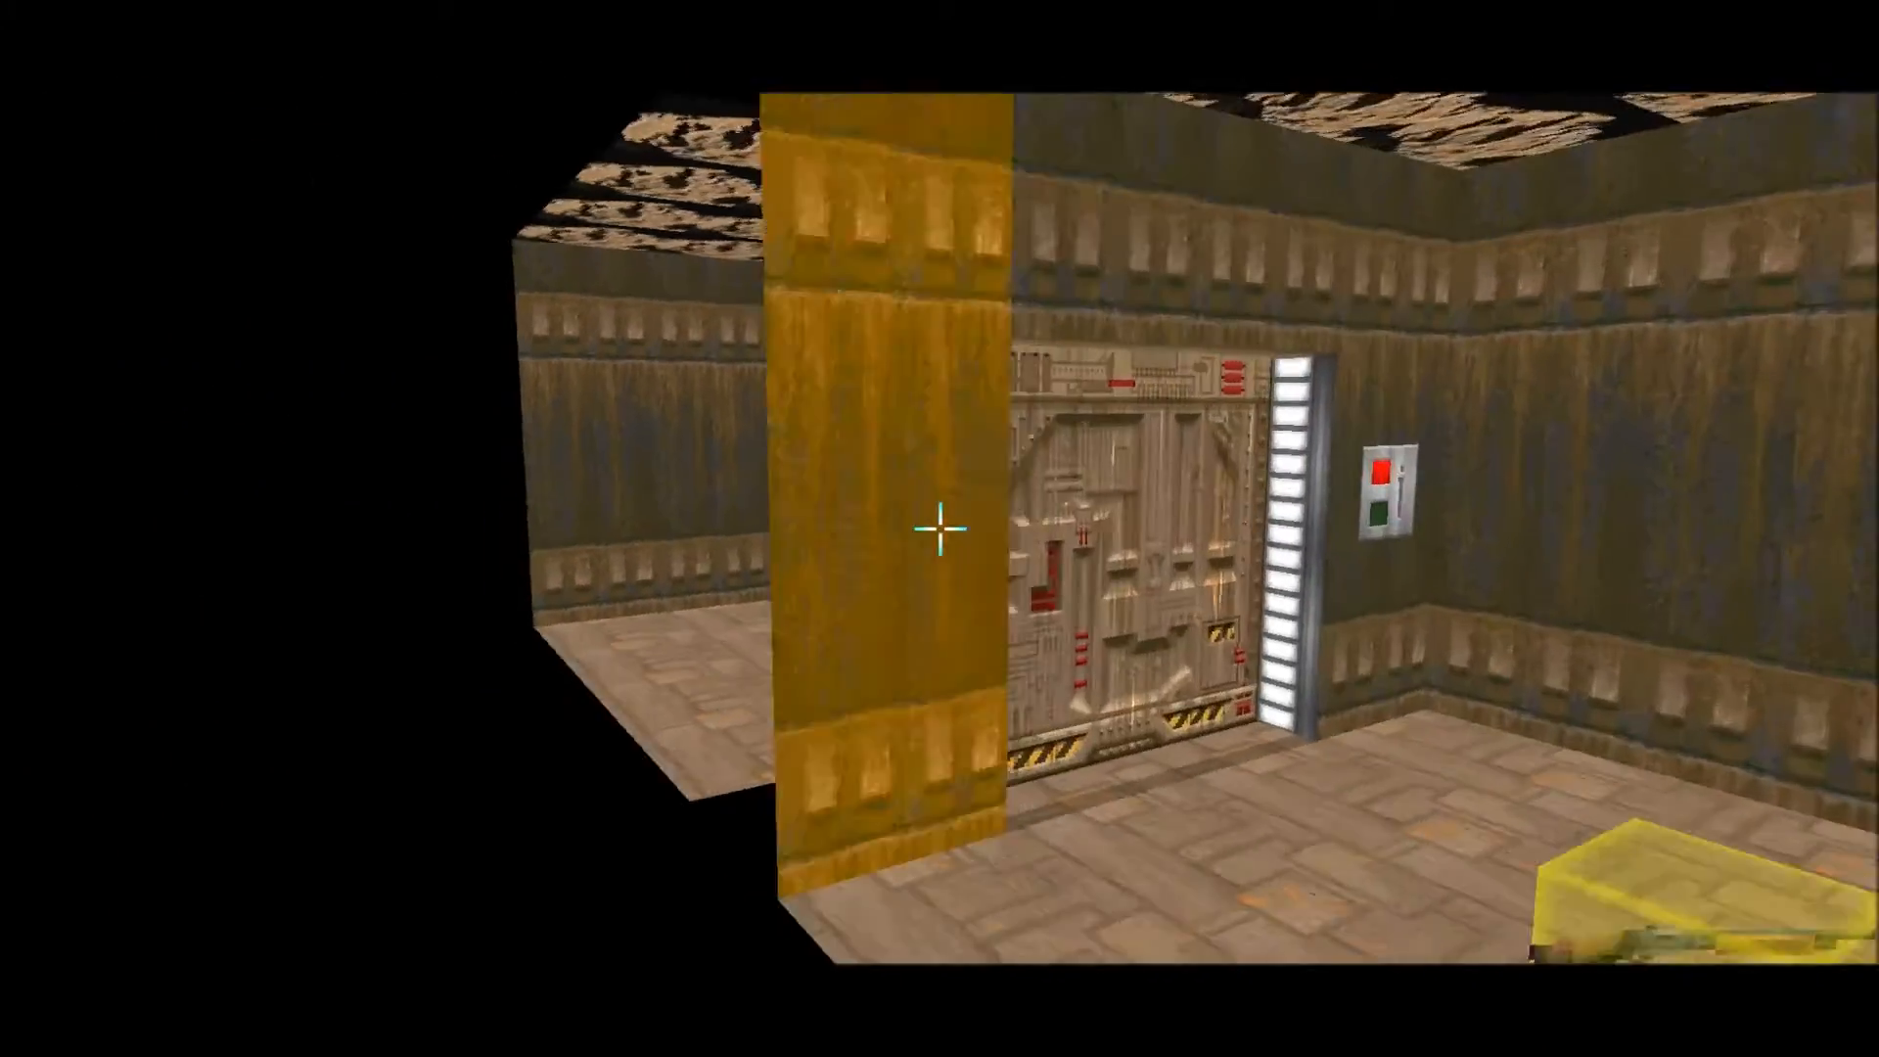
key("e")
key("d")
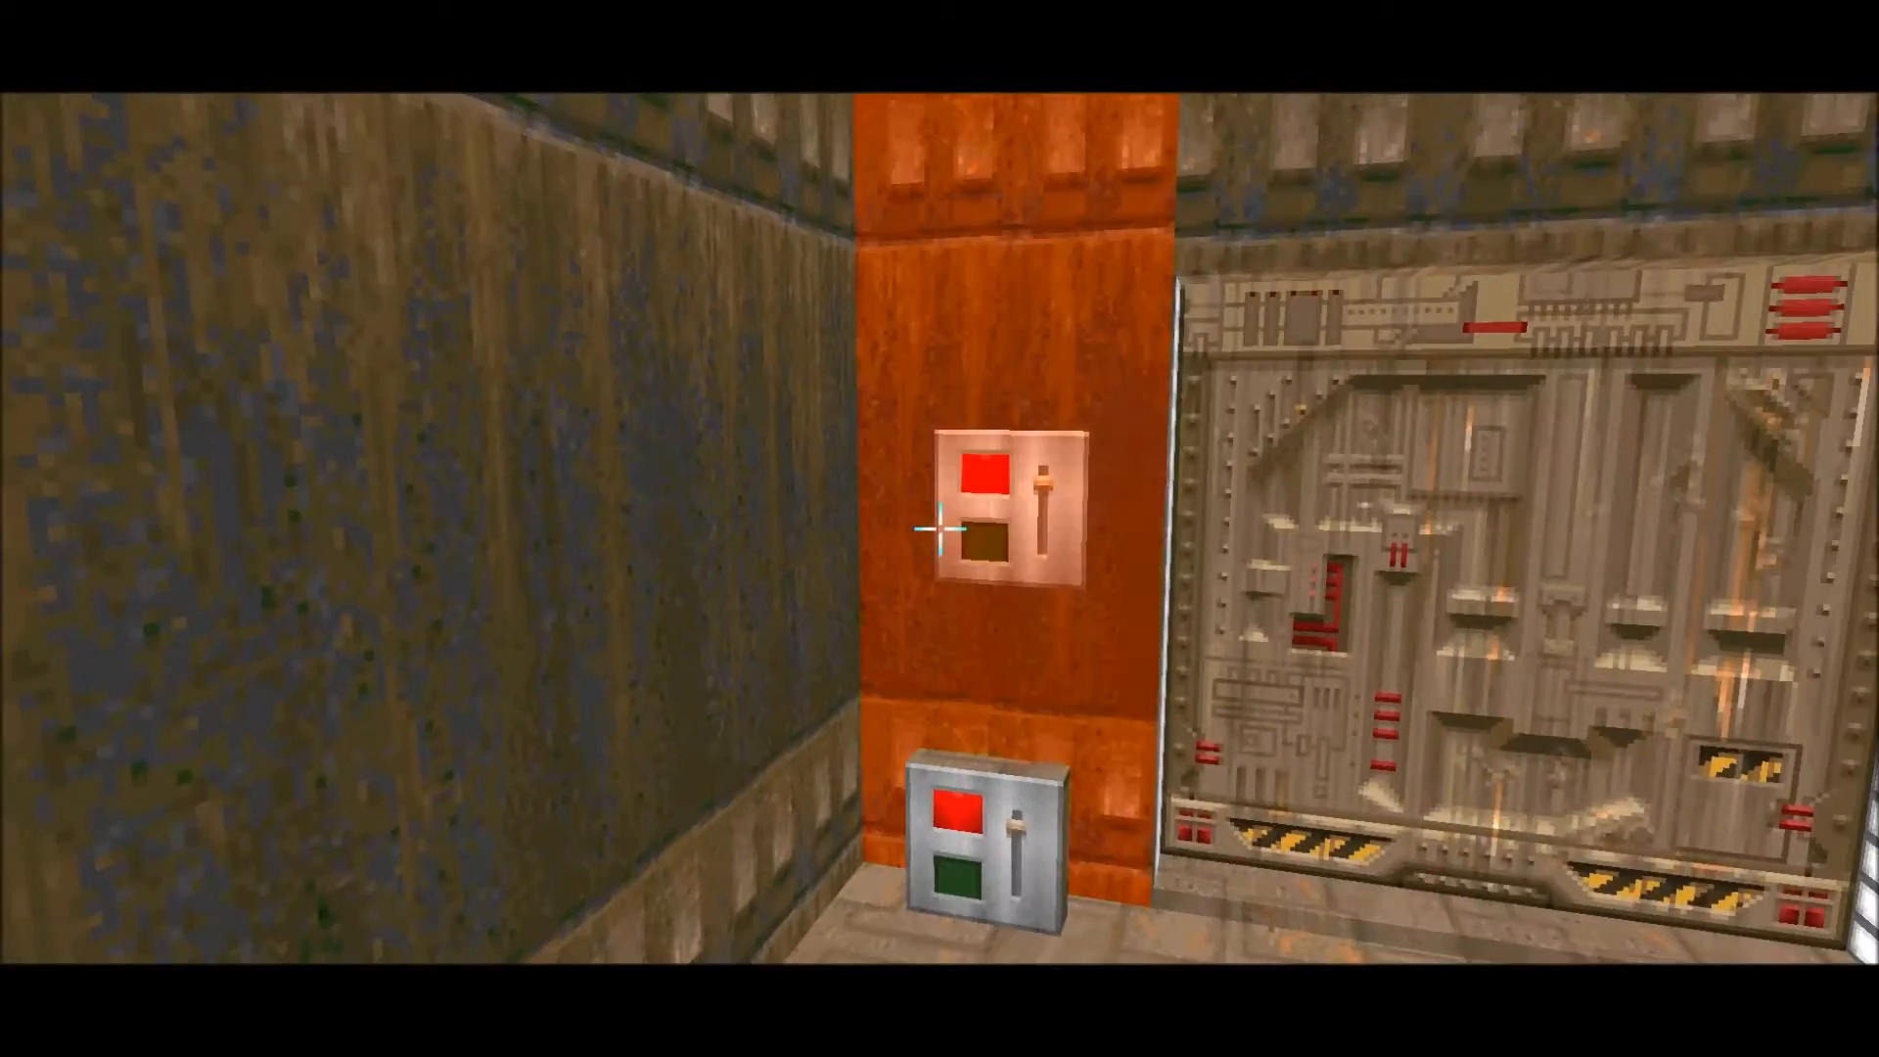
key("e")
left_click(939, 528)
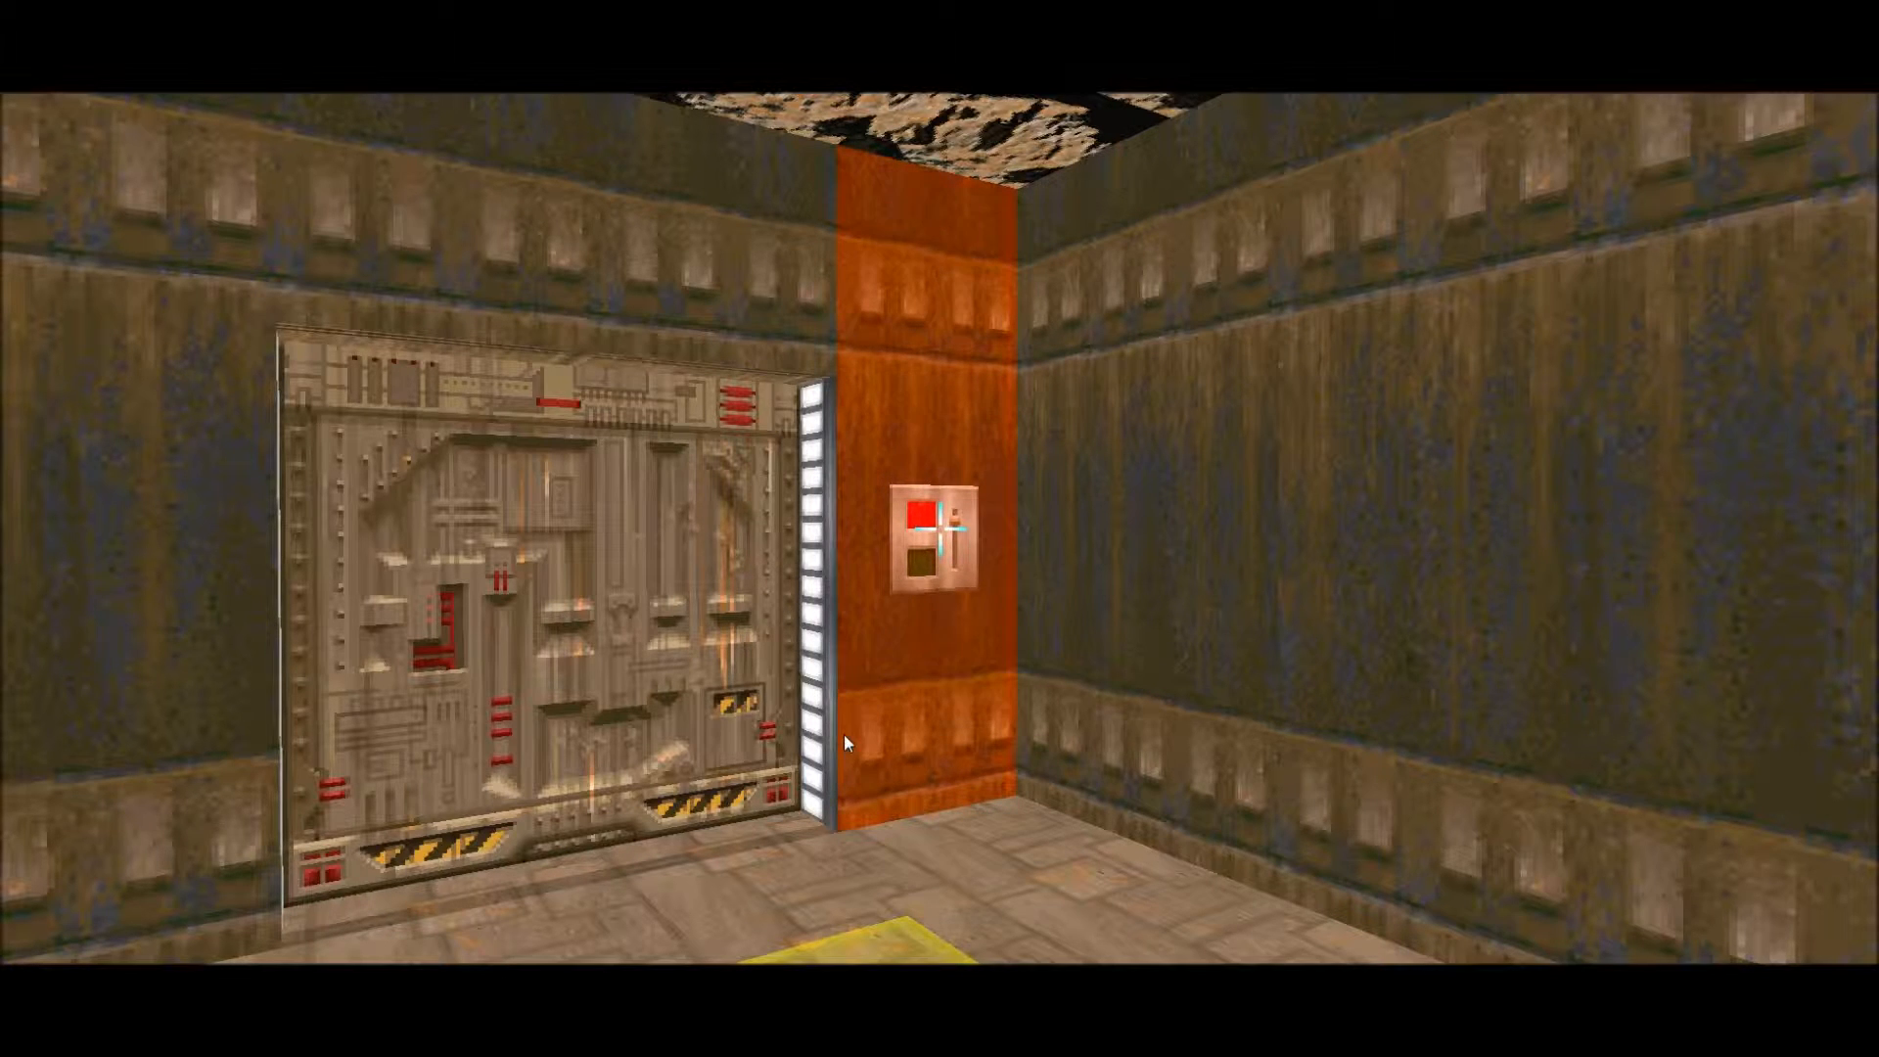
left_click(1084, 779)
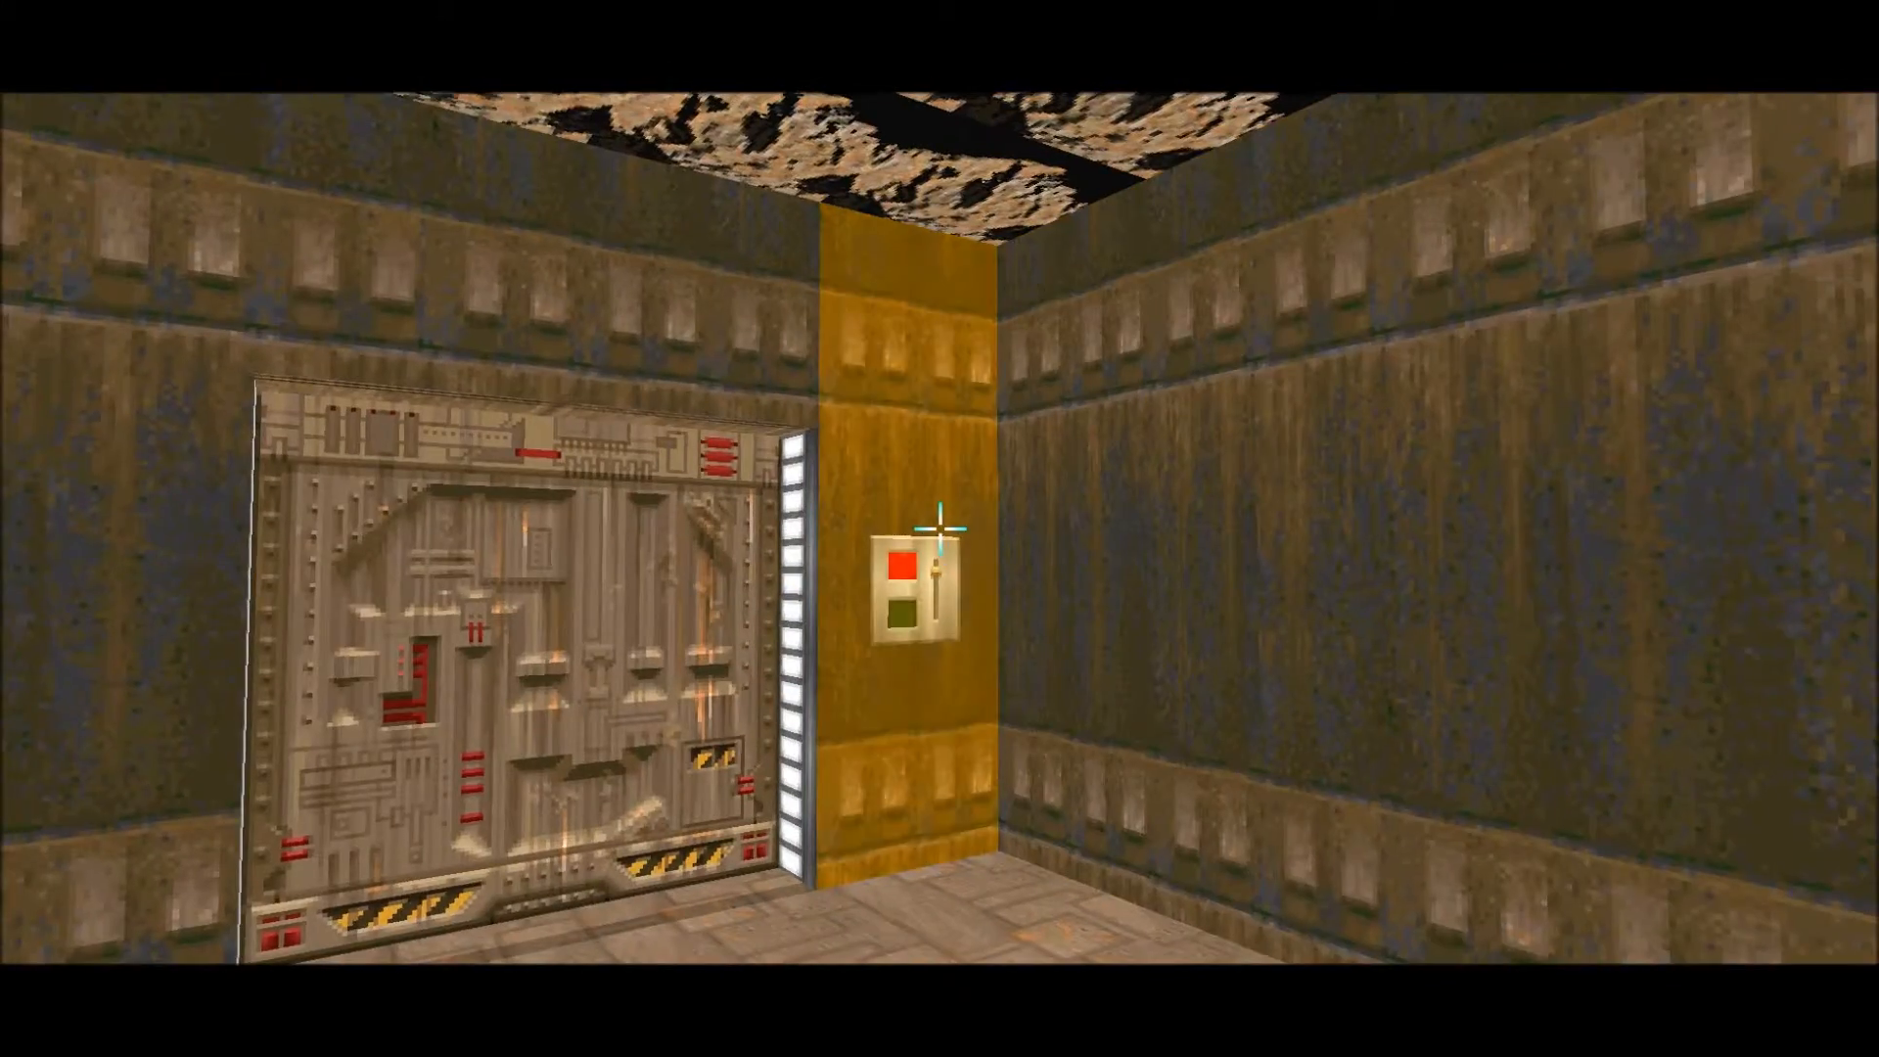
Lower the top of the switch block beside the door to about half its height.
key("q")
key("q")
key("q")
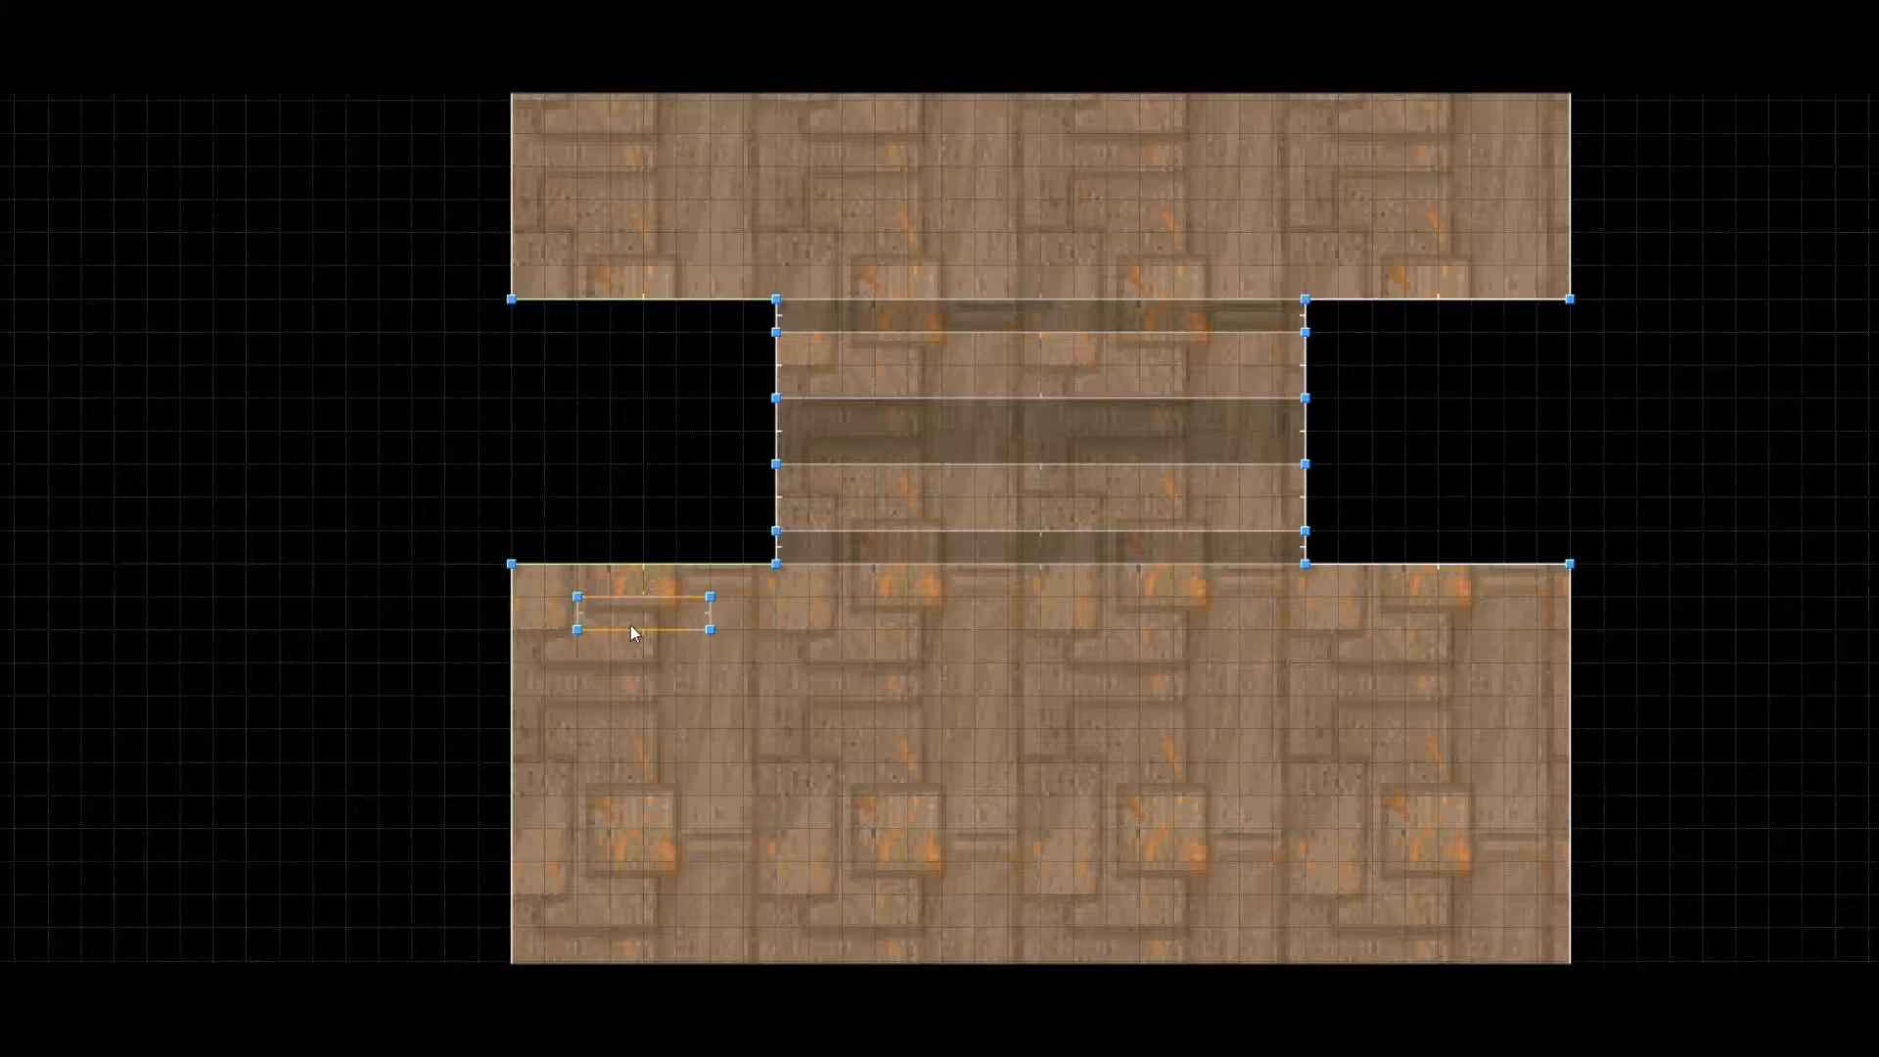
key("q")
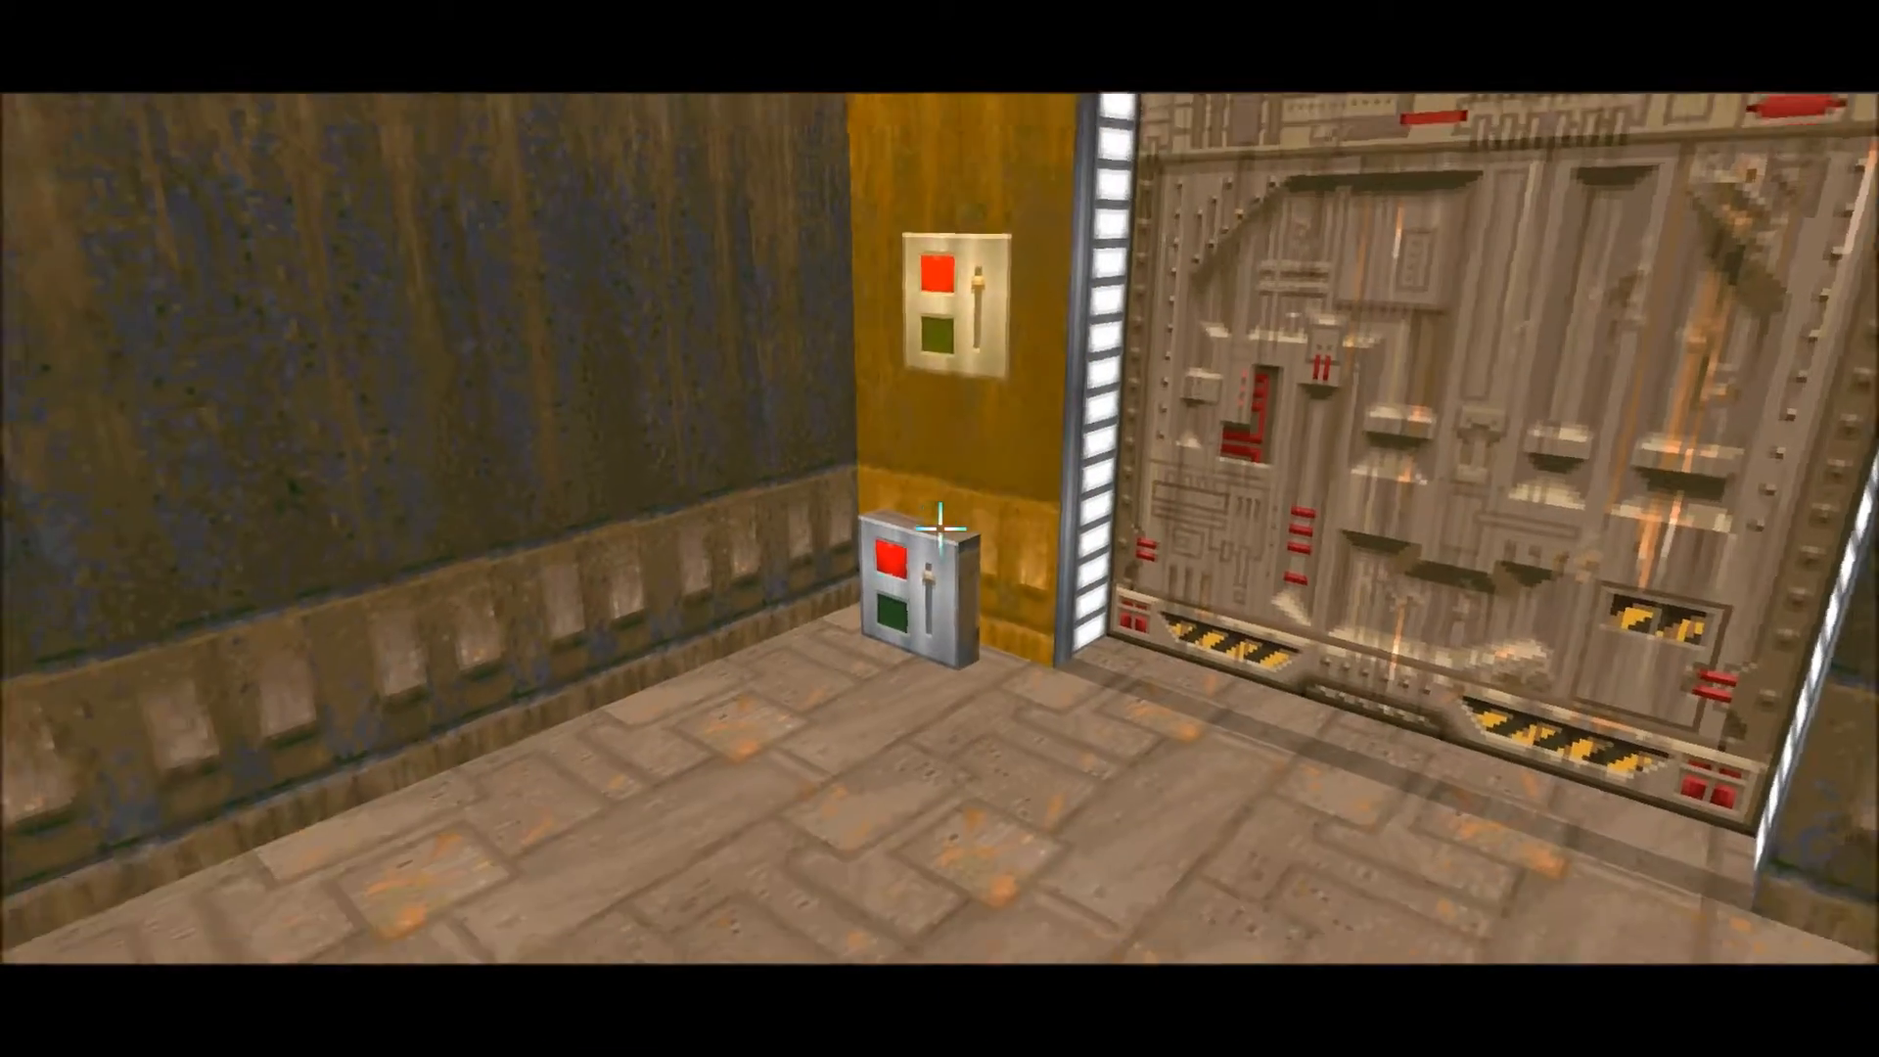
key("w")
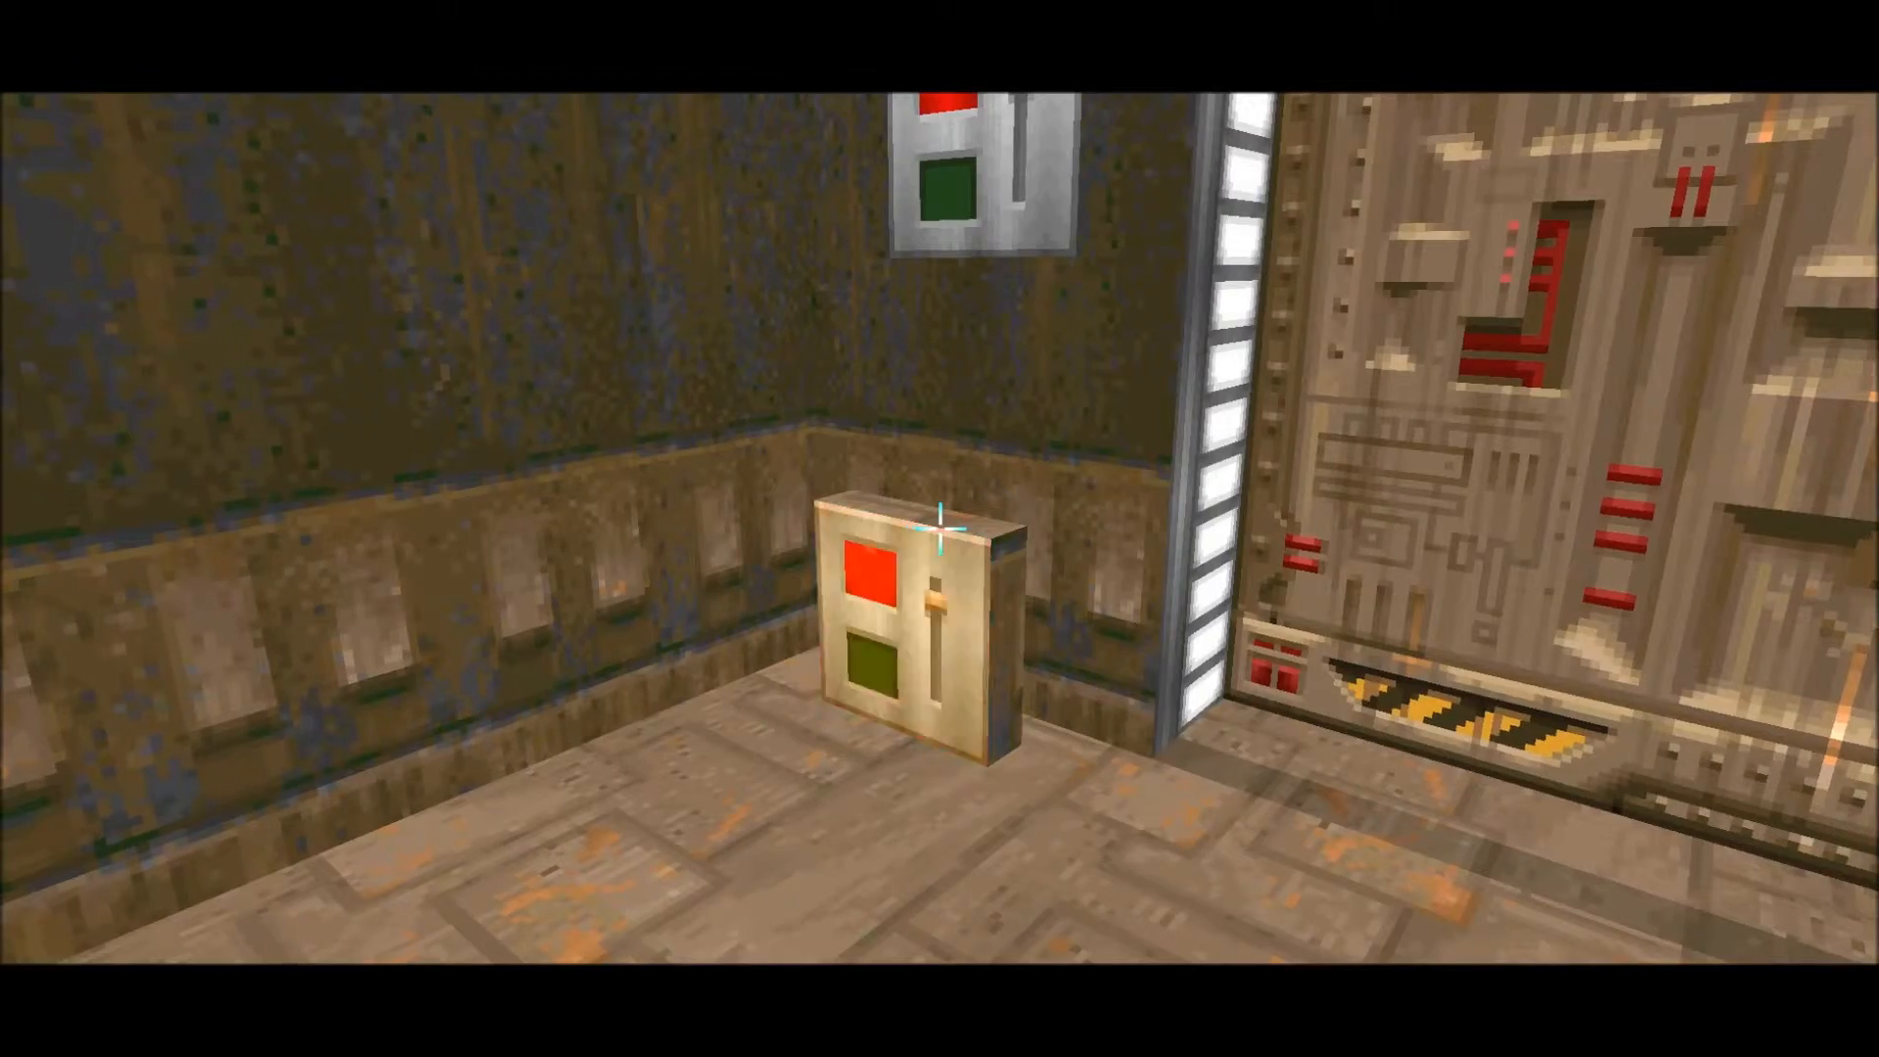
scroll(940, 529, "down", 2)
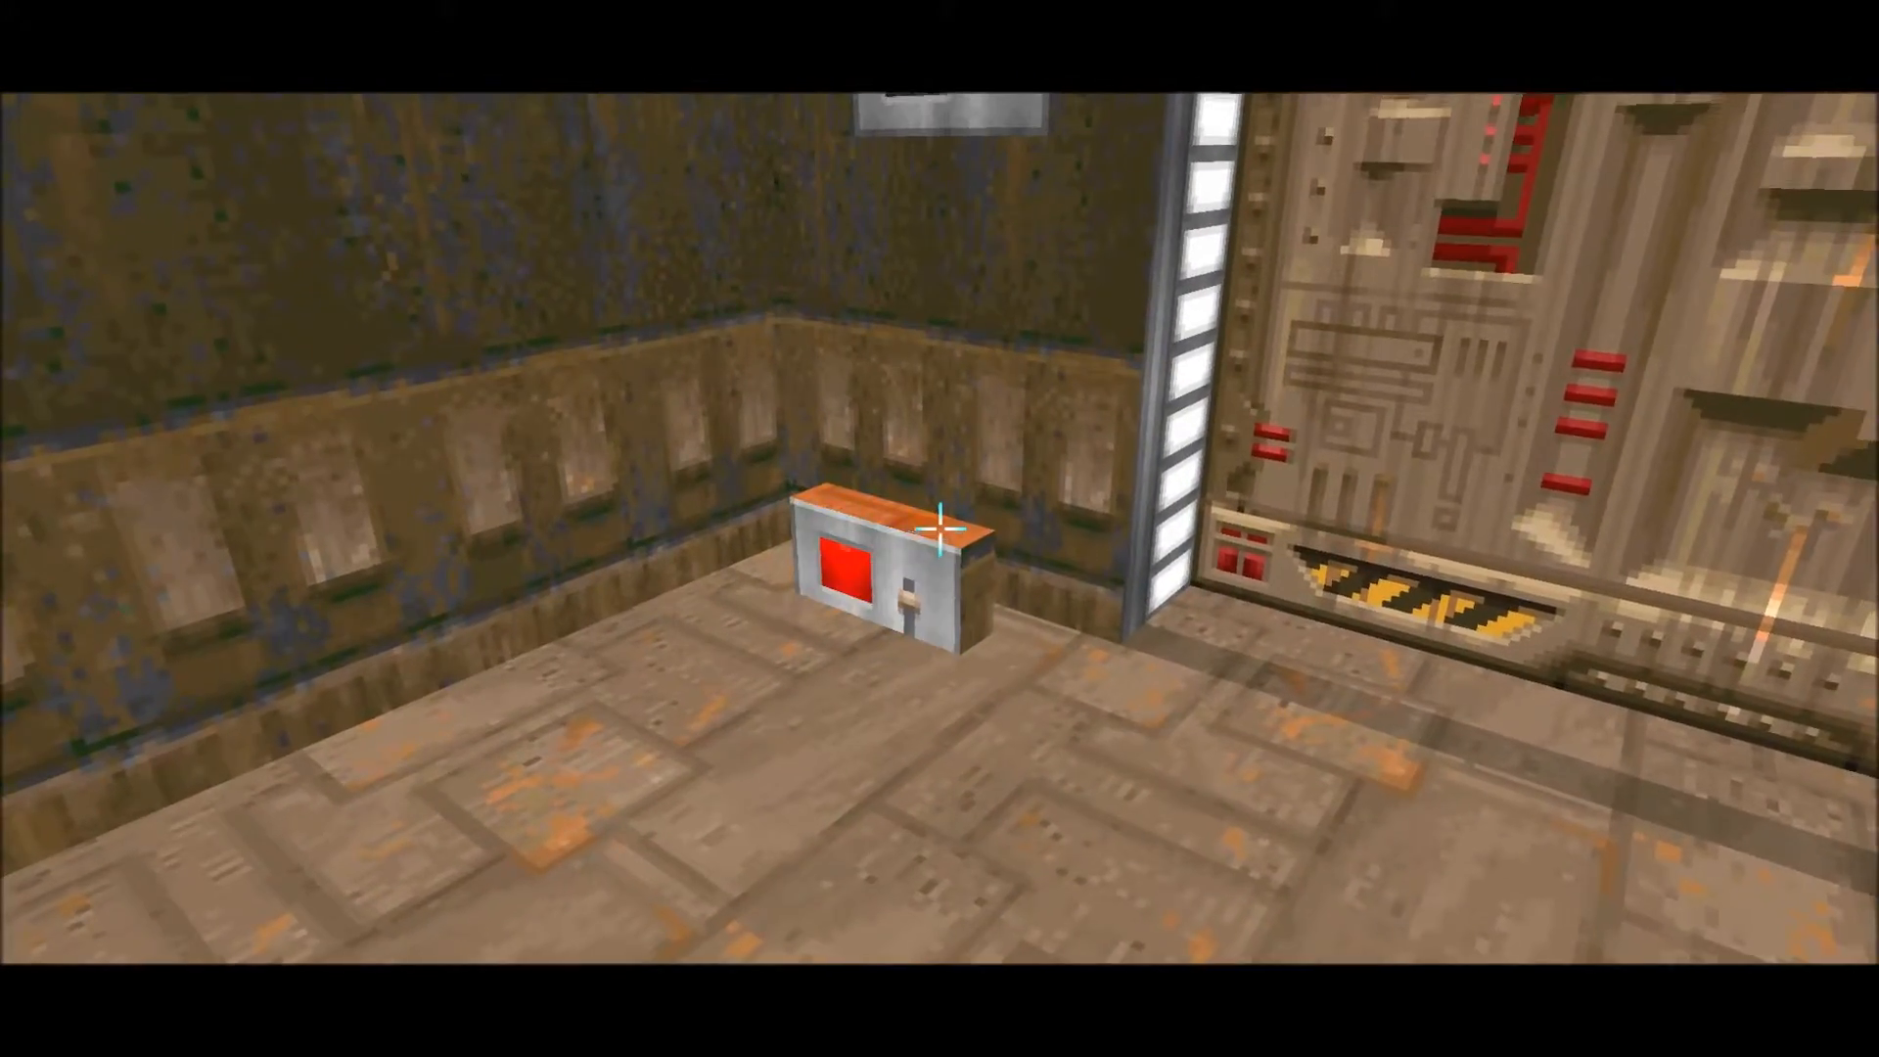
key("s")
key("q")
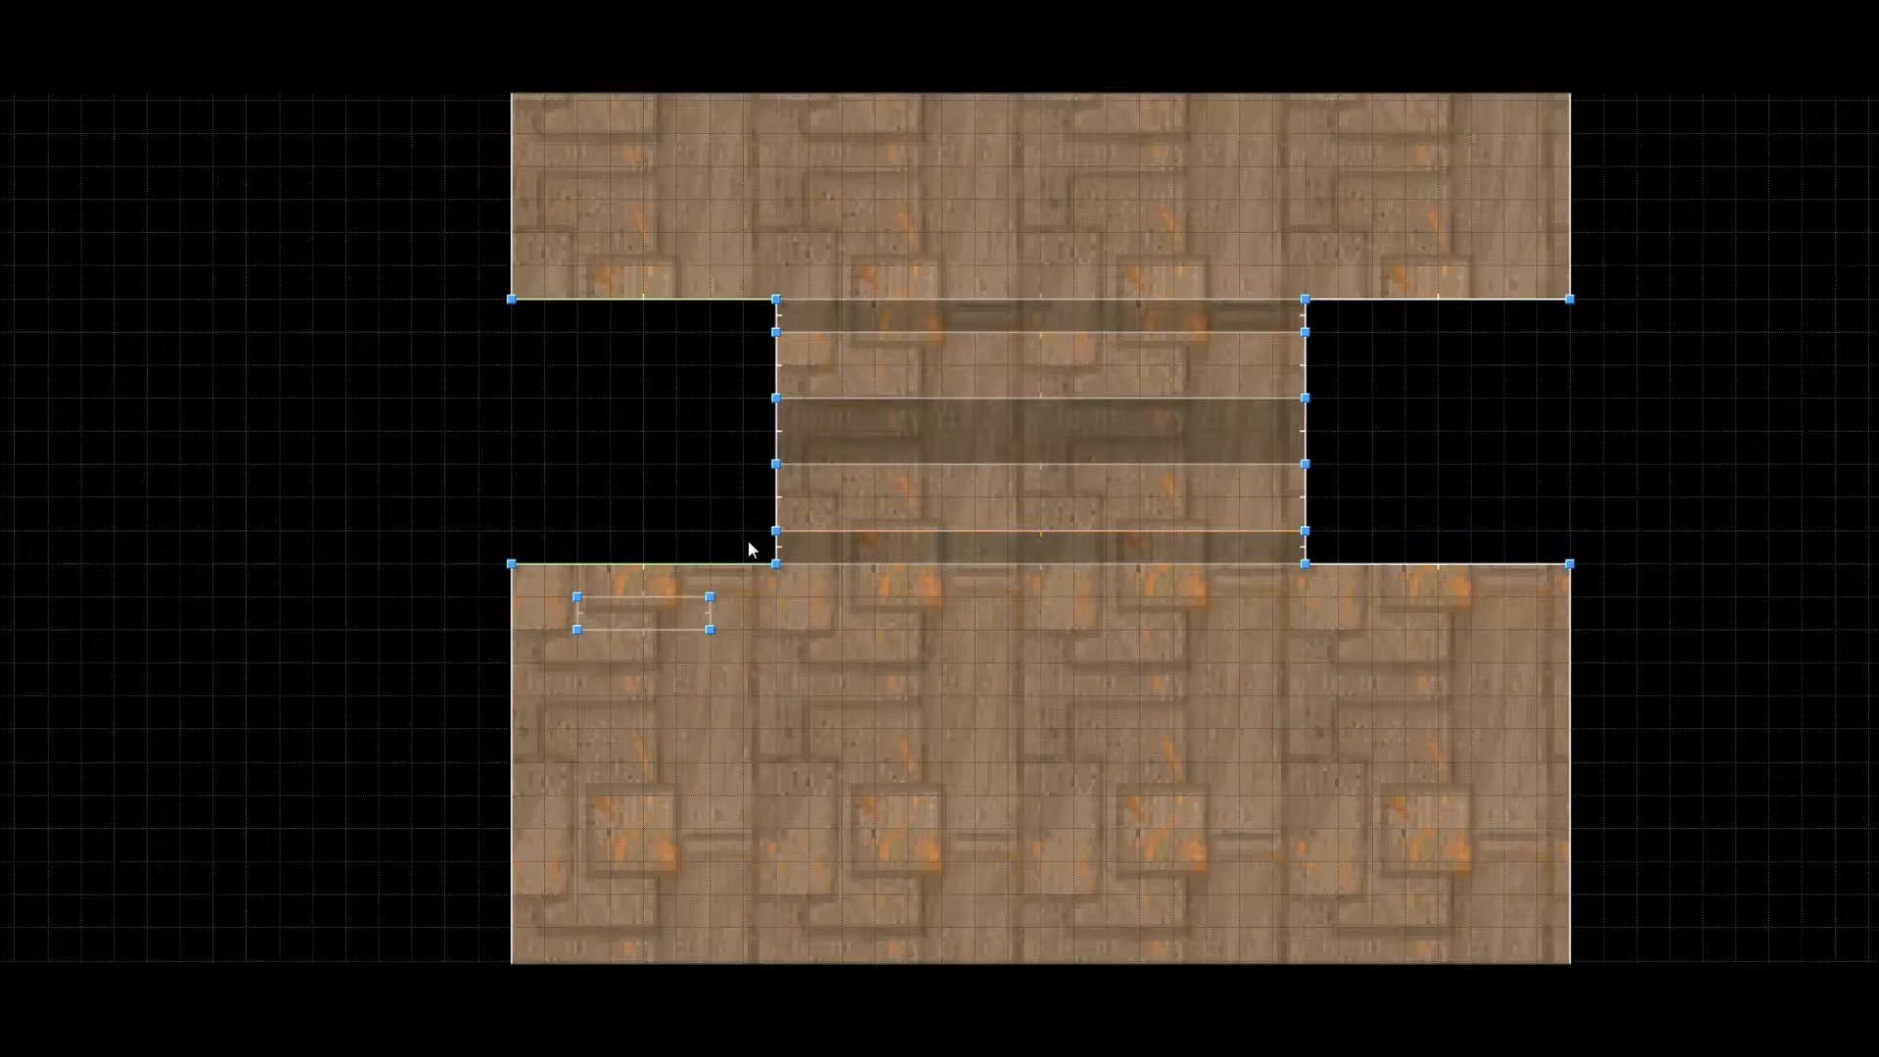
Open the properties of the door sector between the rooms and of the door's front face.
left_click(968, 456)
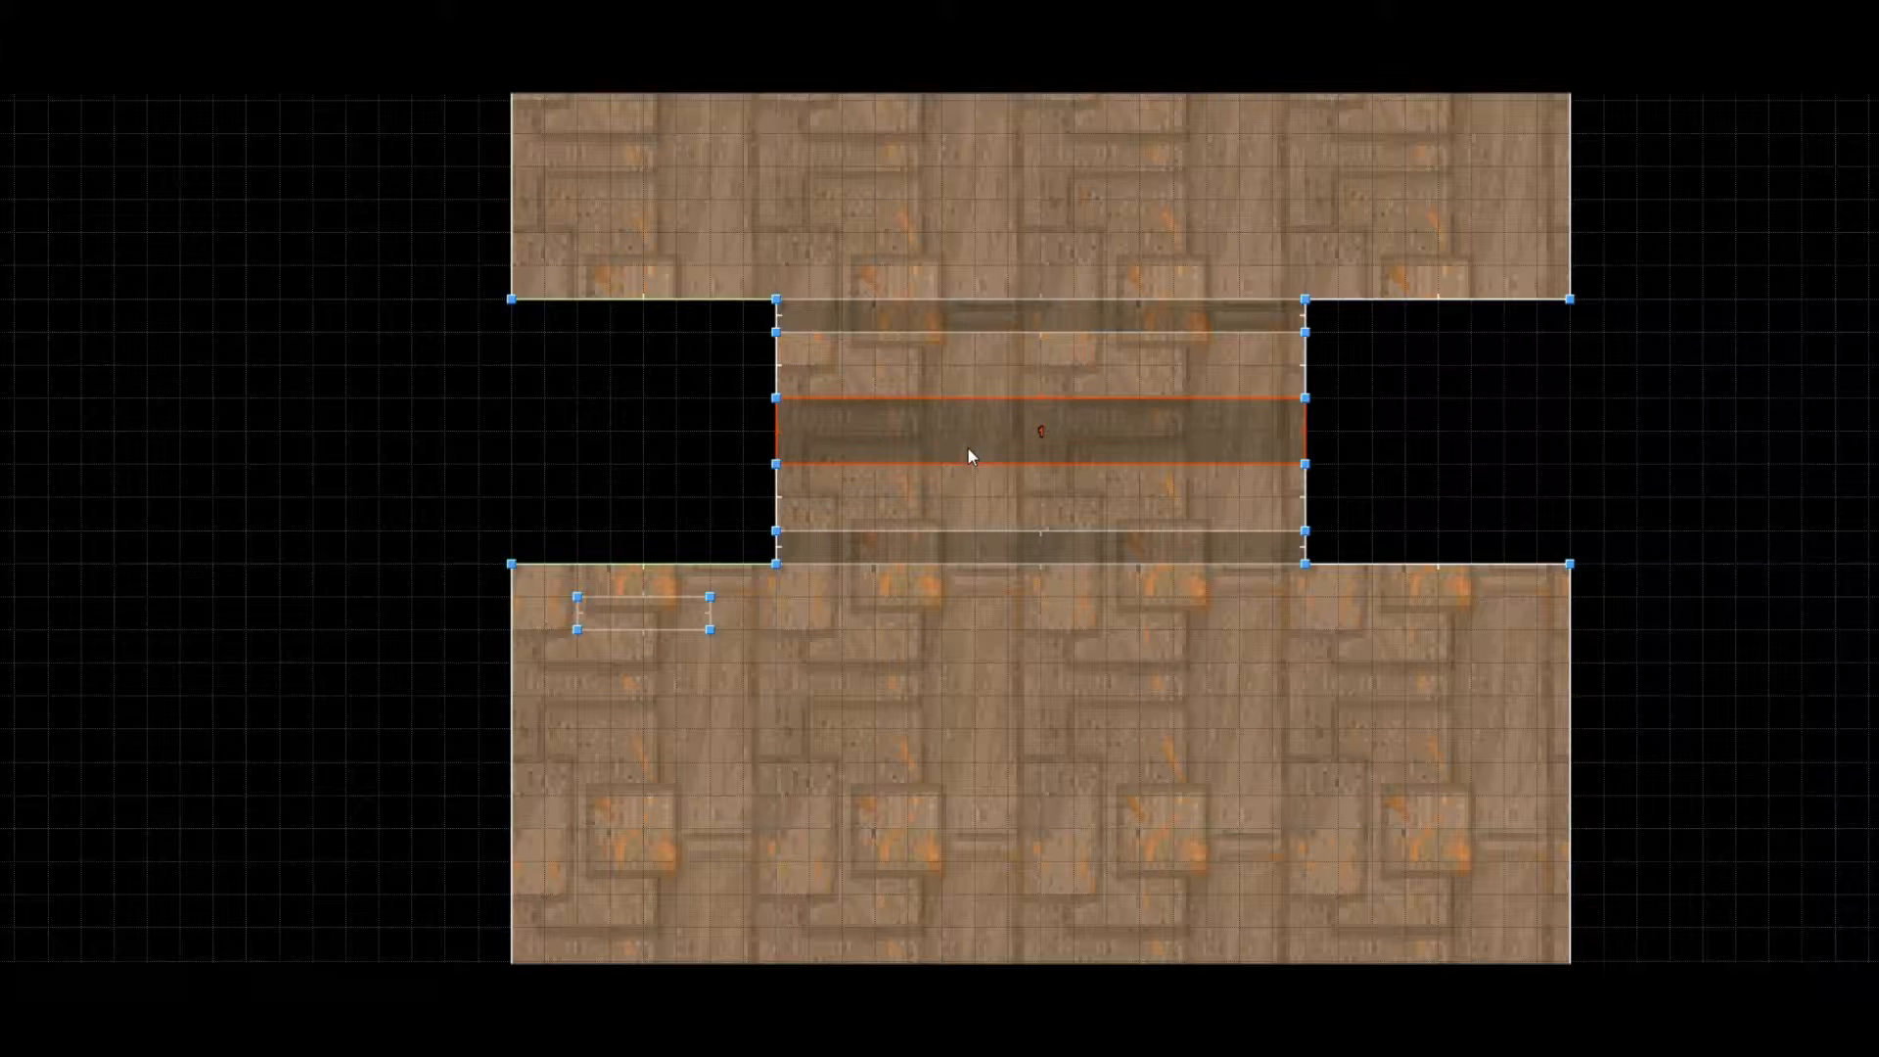
left_click(967, 448)
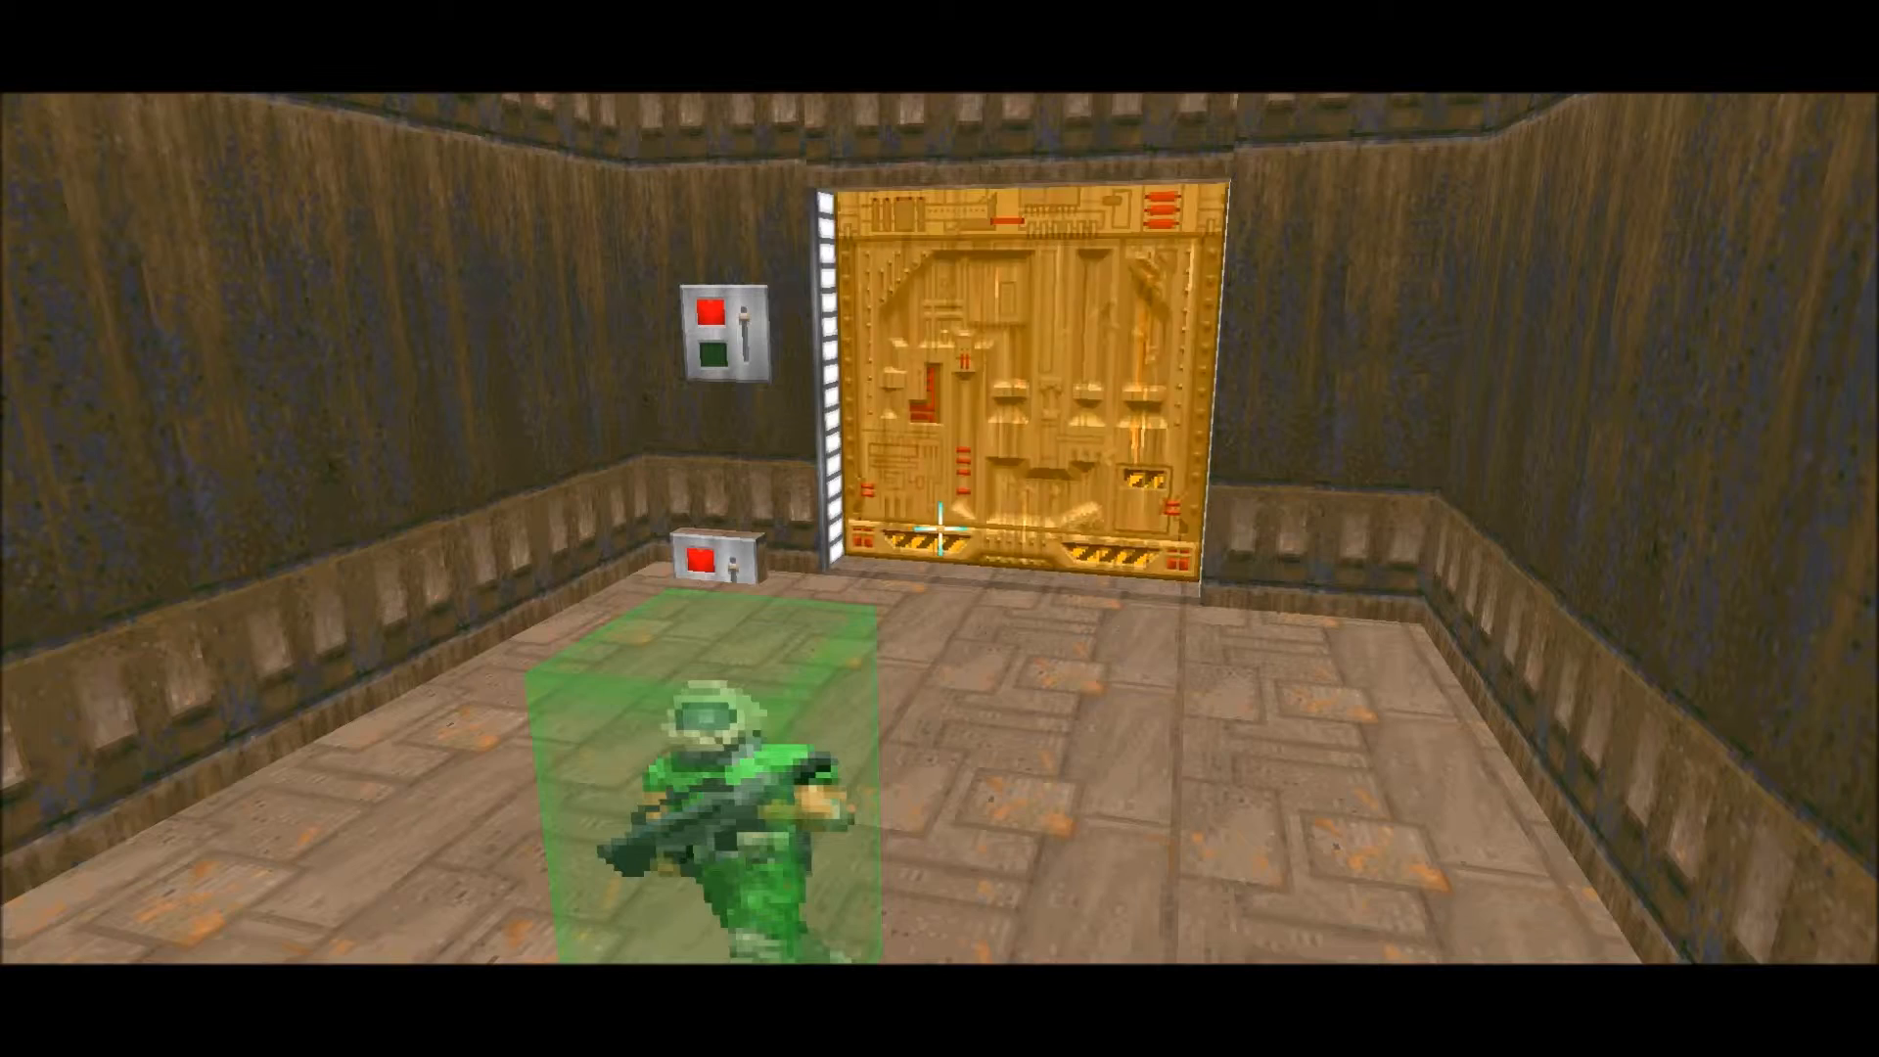
right_click(947, 549)
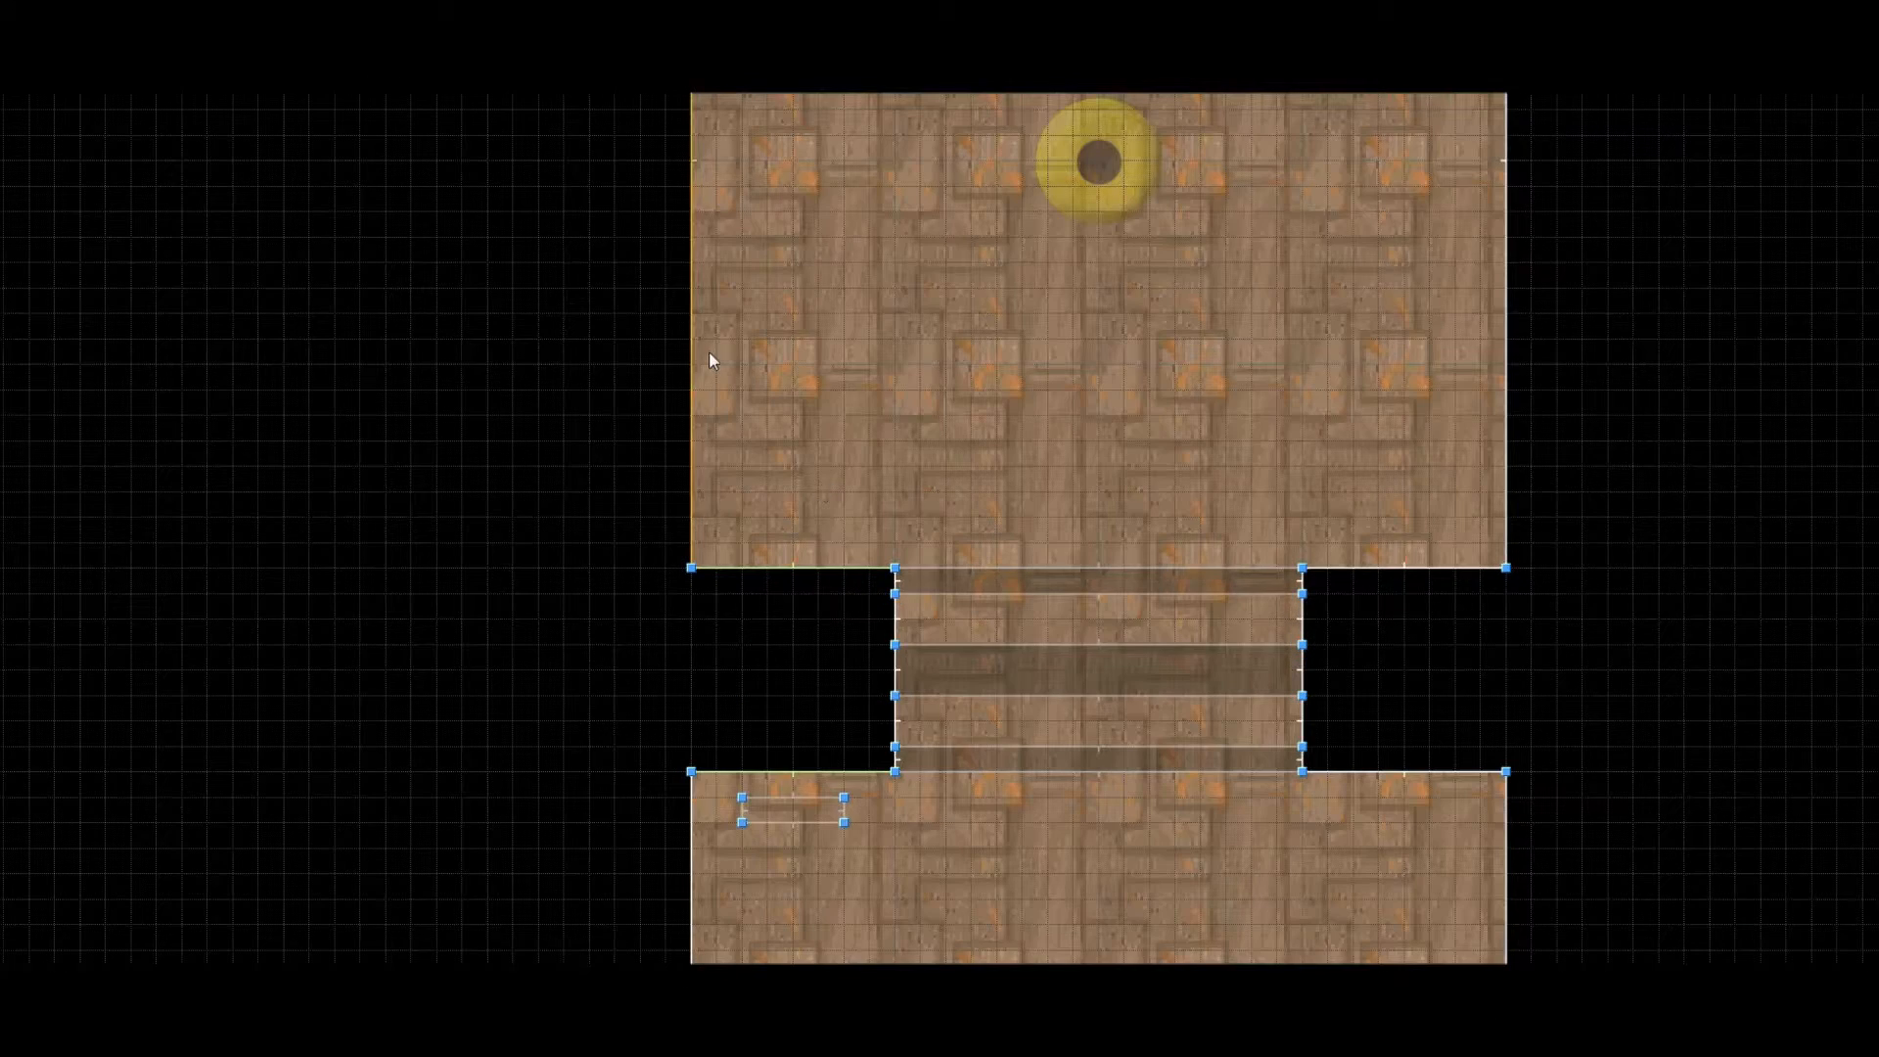
Draw a line across the full width of the far room, eight grid squares from the doorway, and edit its properties.
right_click(691, 364)
key("ctrl+d")
left_click(1507, 365)
right_click(1506, 364)
key("ctrl+d")
left_click(1507, 365)
left_click(690, 364)
right_click(691, 364)
right_click(1078, 364)
left_click(1078, 364)
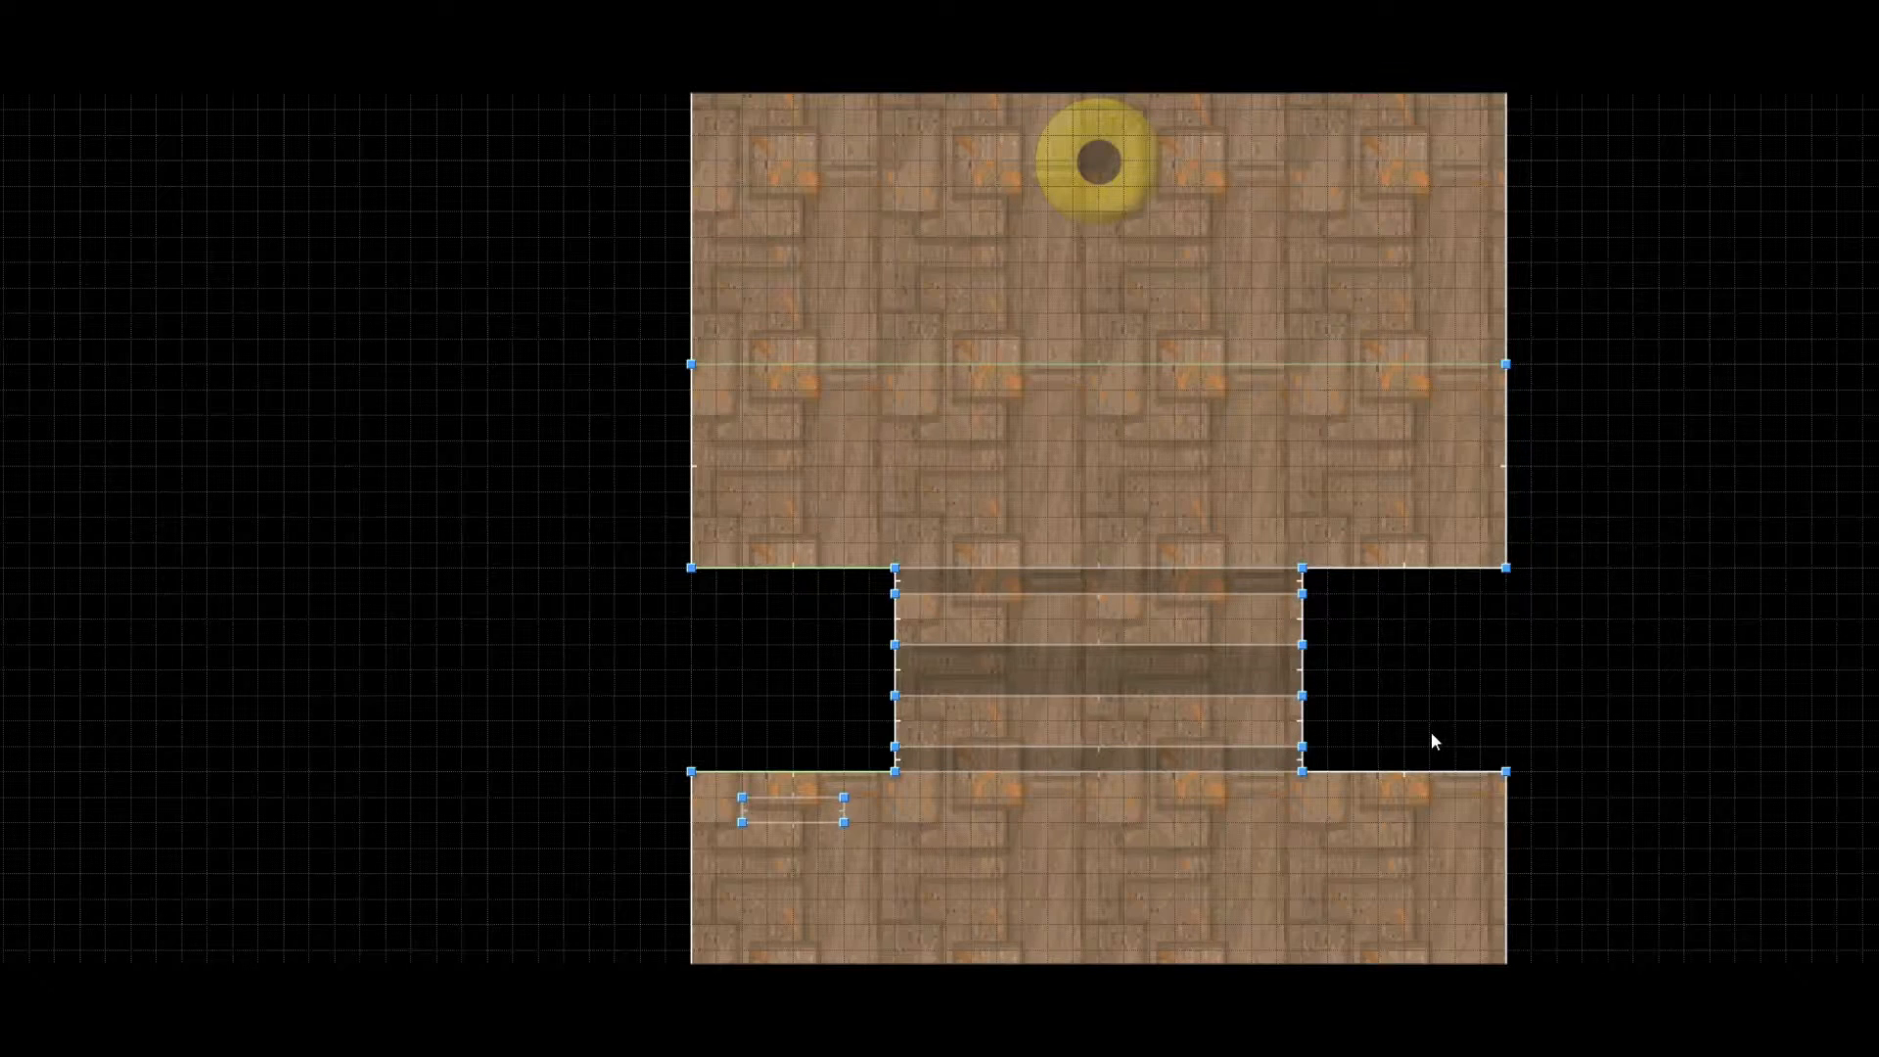
Examine the door, its side light strips and the nearby switches from several viewpoints in the start room.
left_click(810, 613)
key("w")
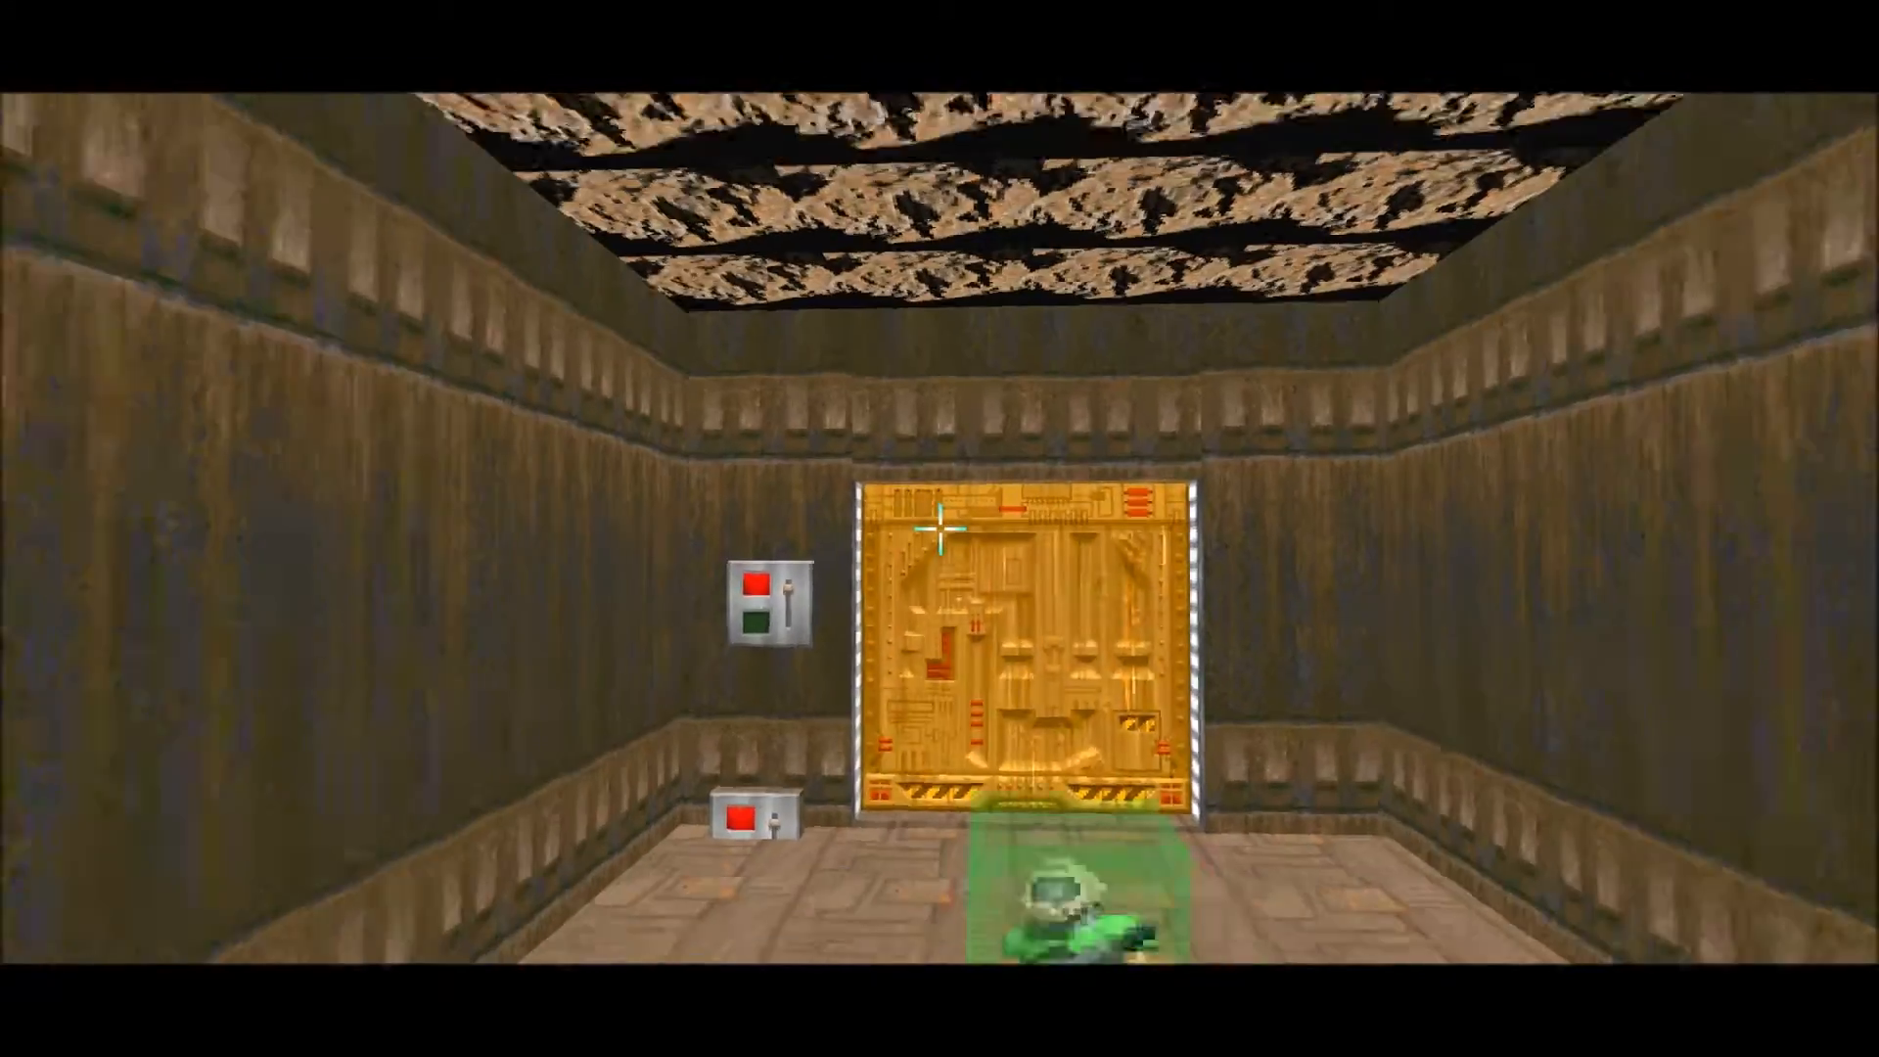
key("d")
key("f")
key("e")
key("w")
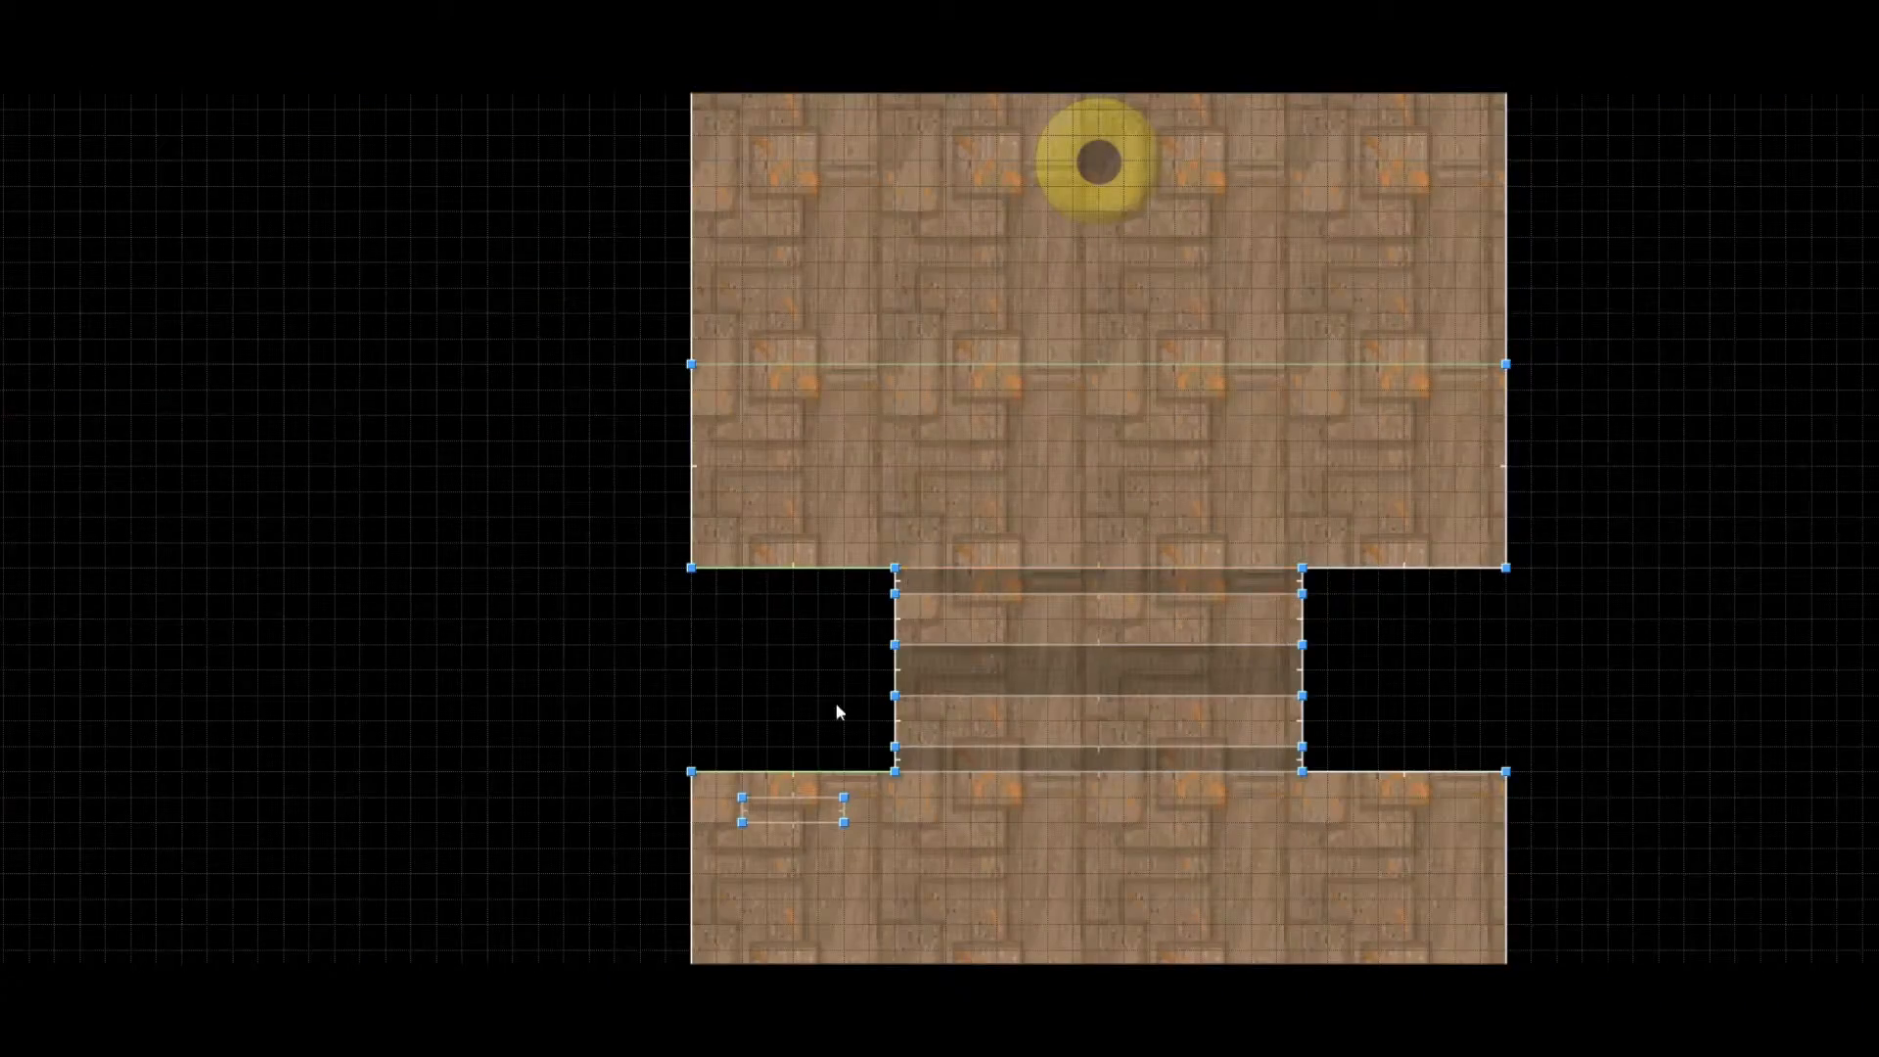
key("w")
key("d")
key("f")
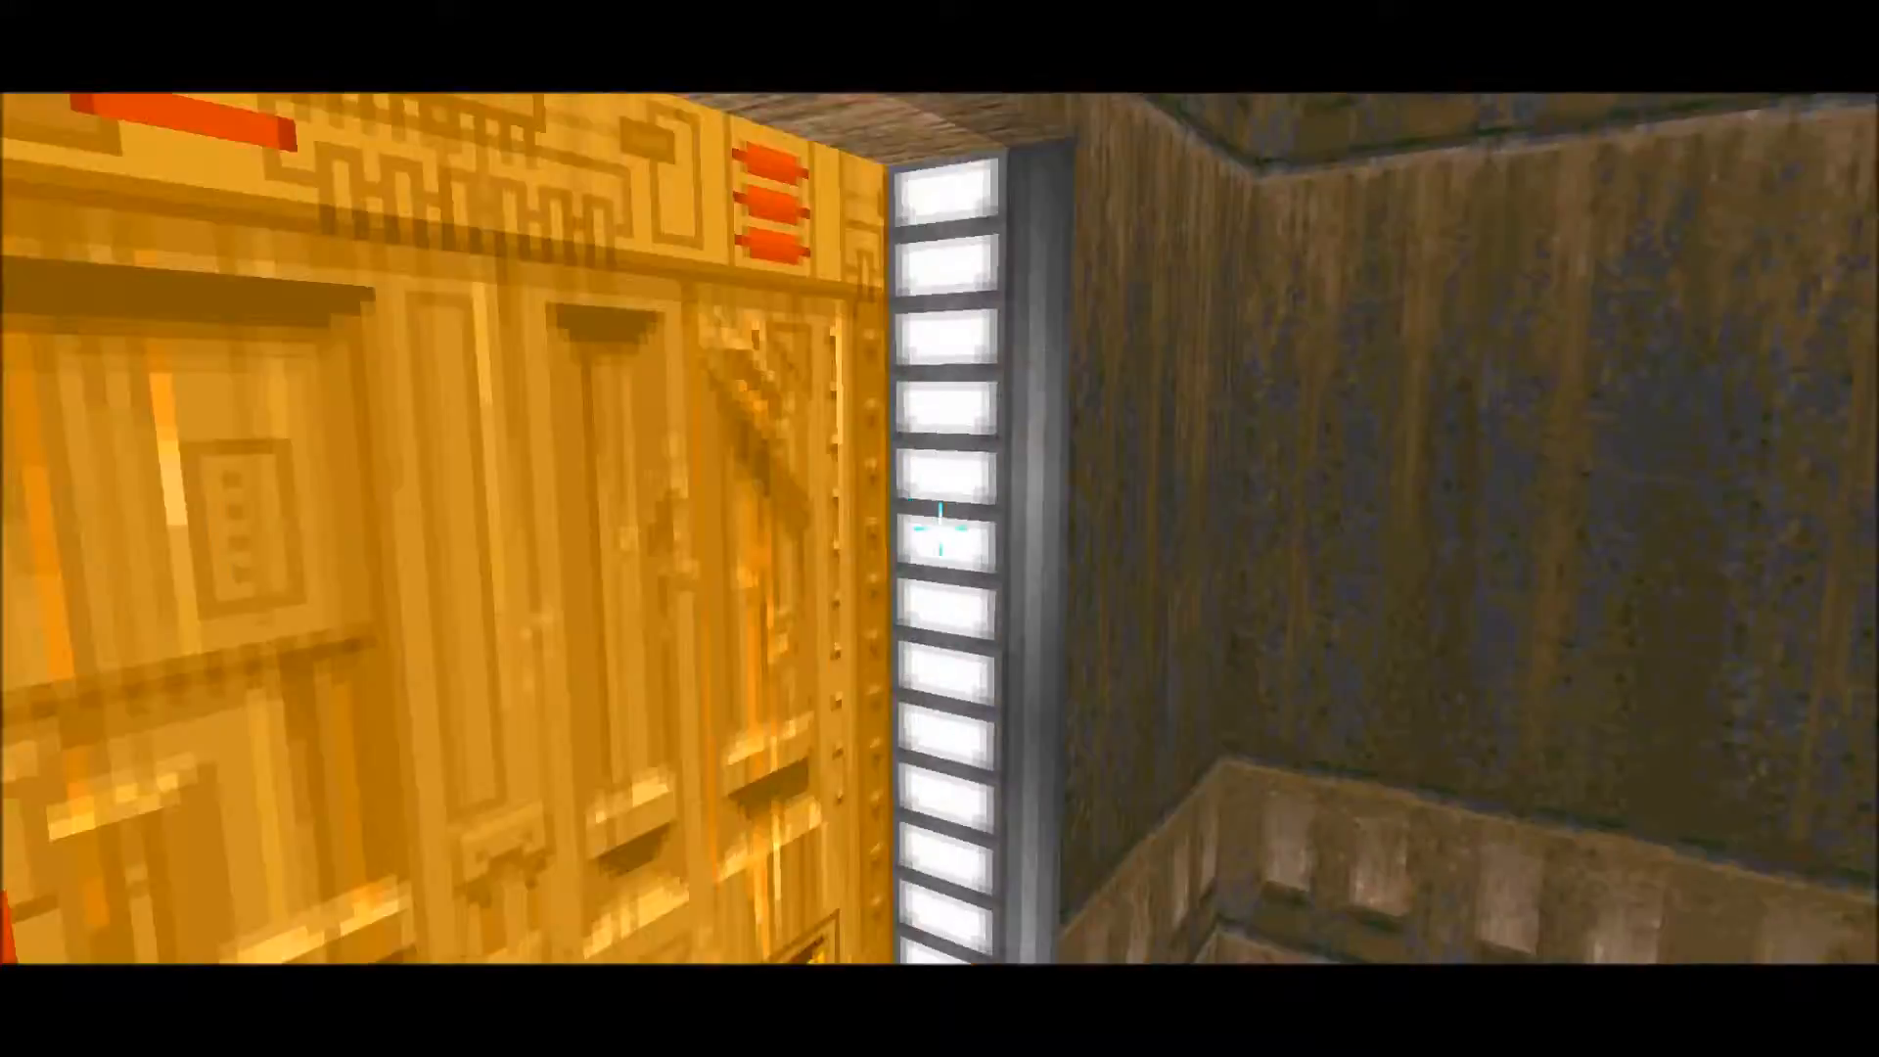
key("d")
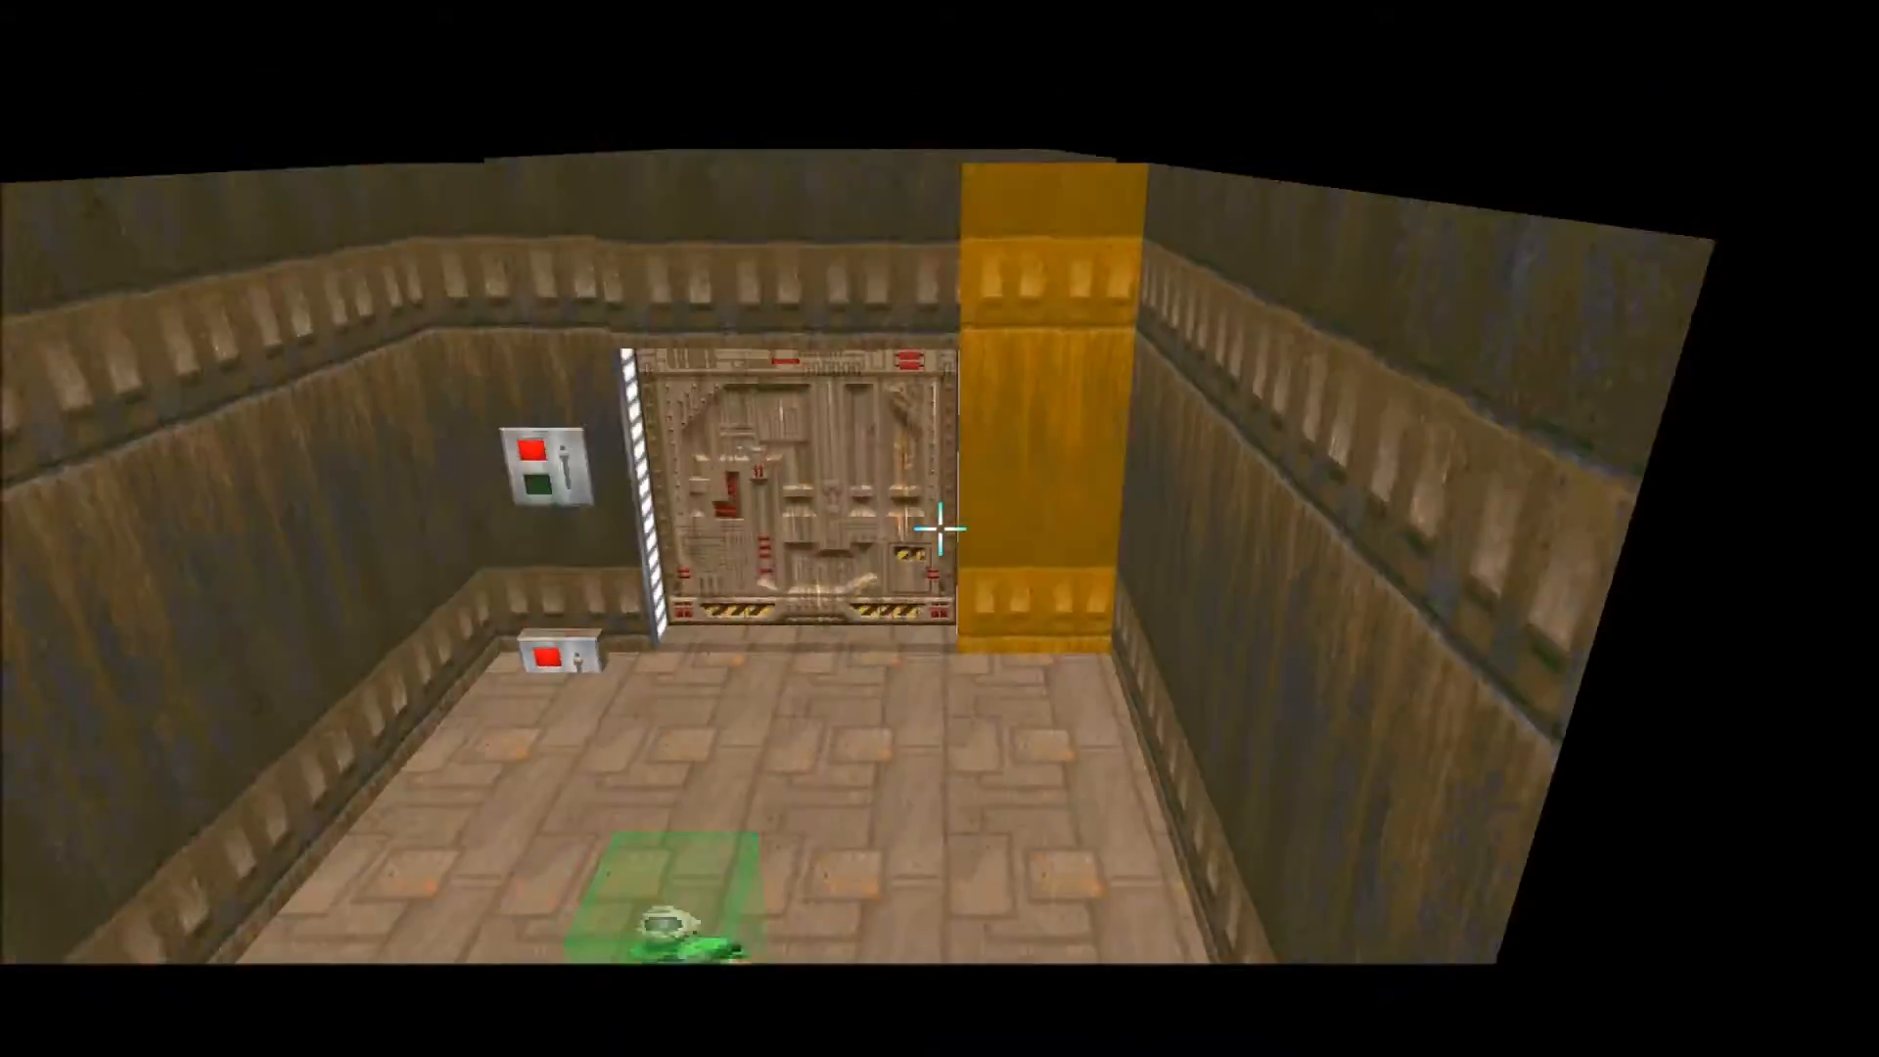
key("f")
key("s")
key("s")
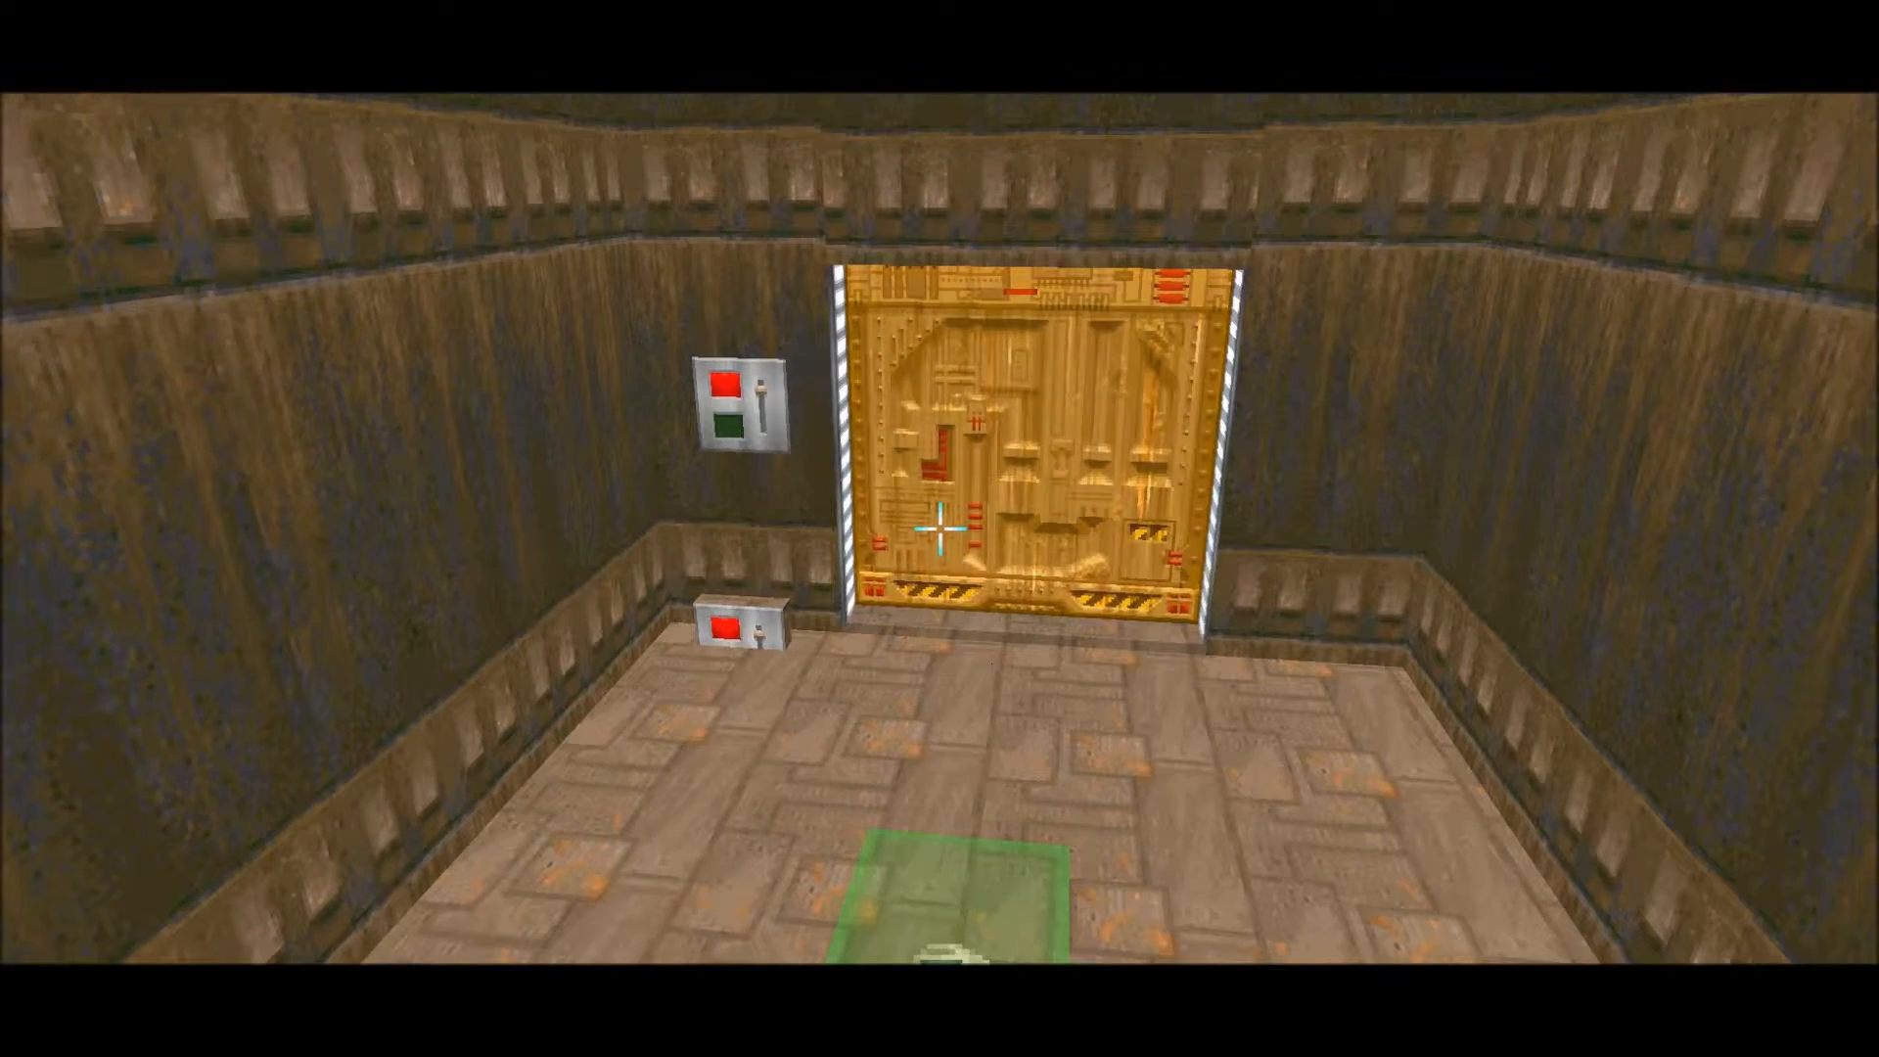
key("w")
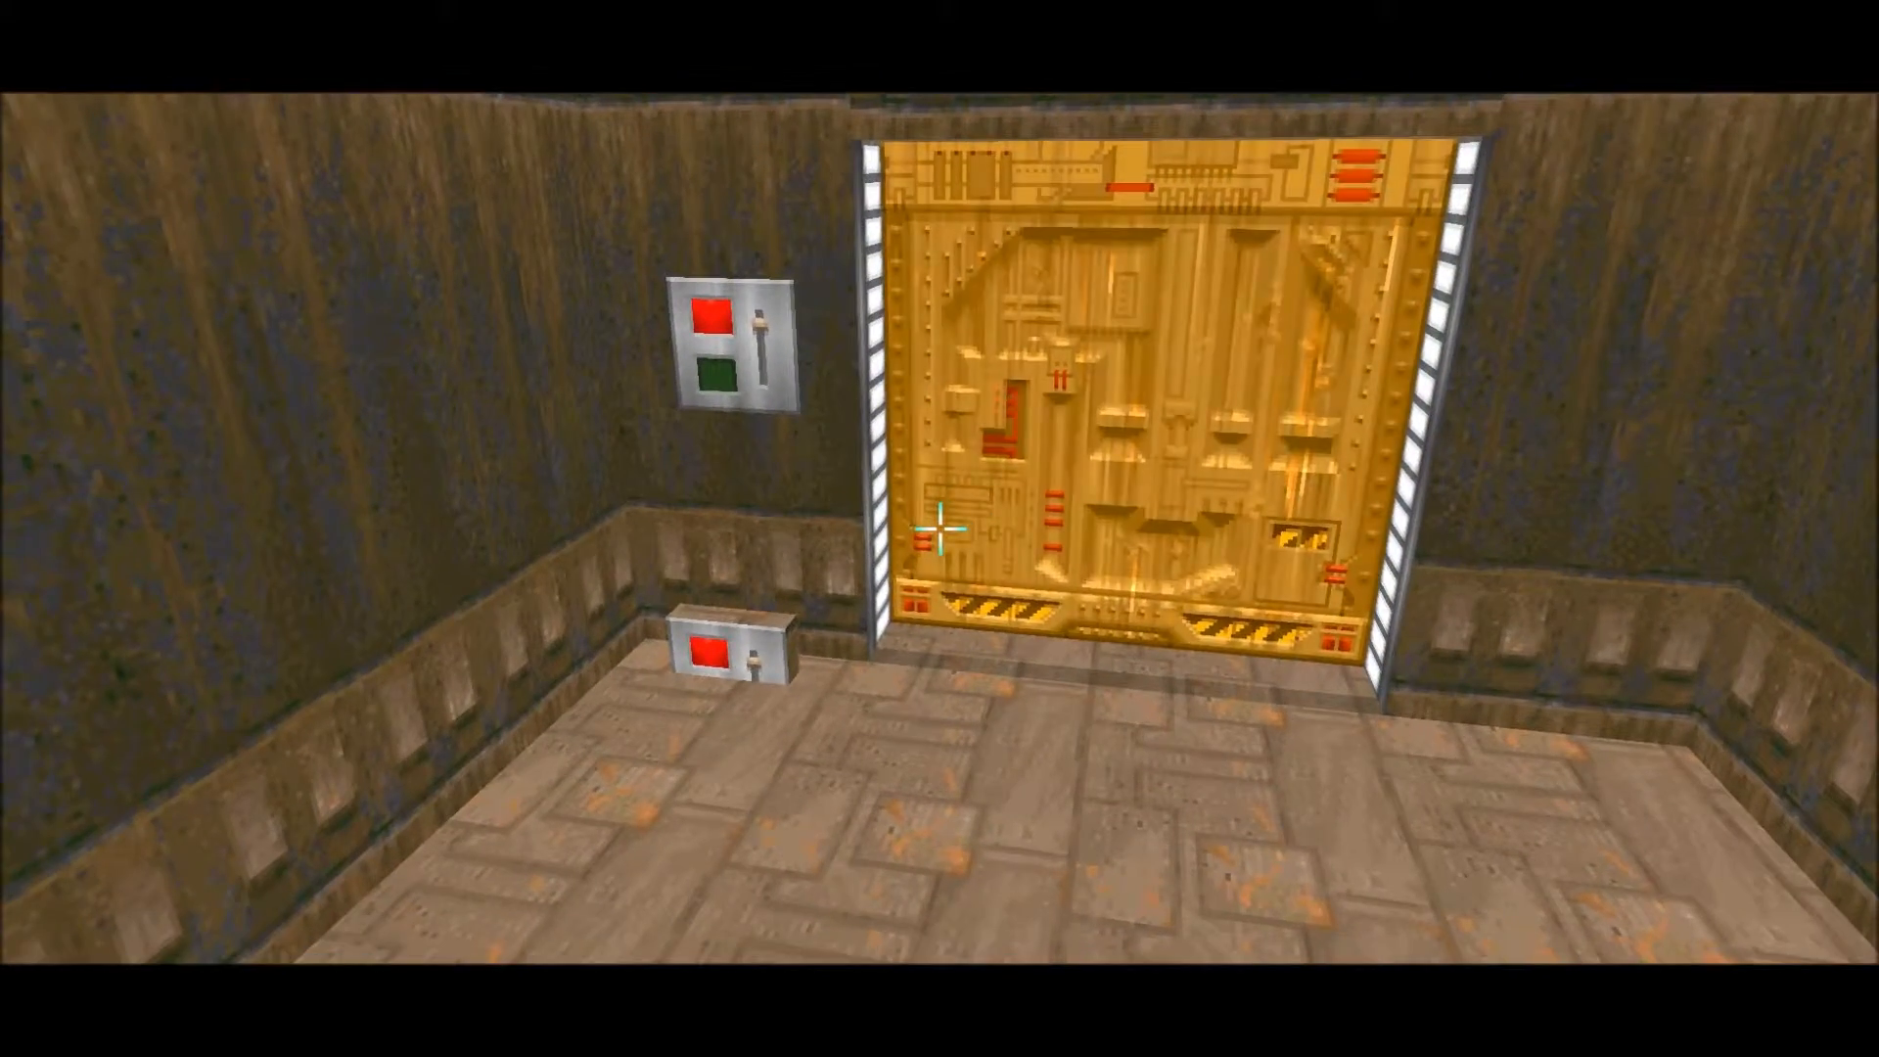
Playtest the map, opening the door with the start room's wall switch and collecting the shotgun in the far room.
key("q")
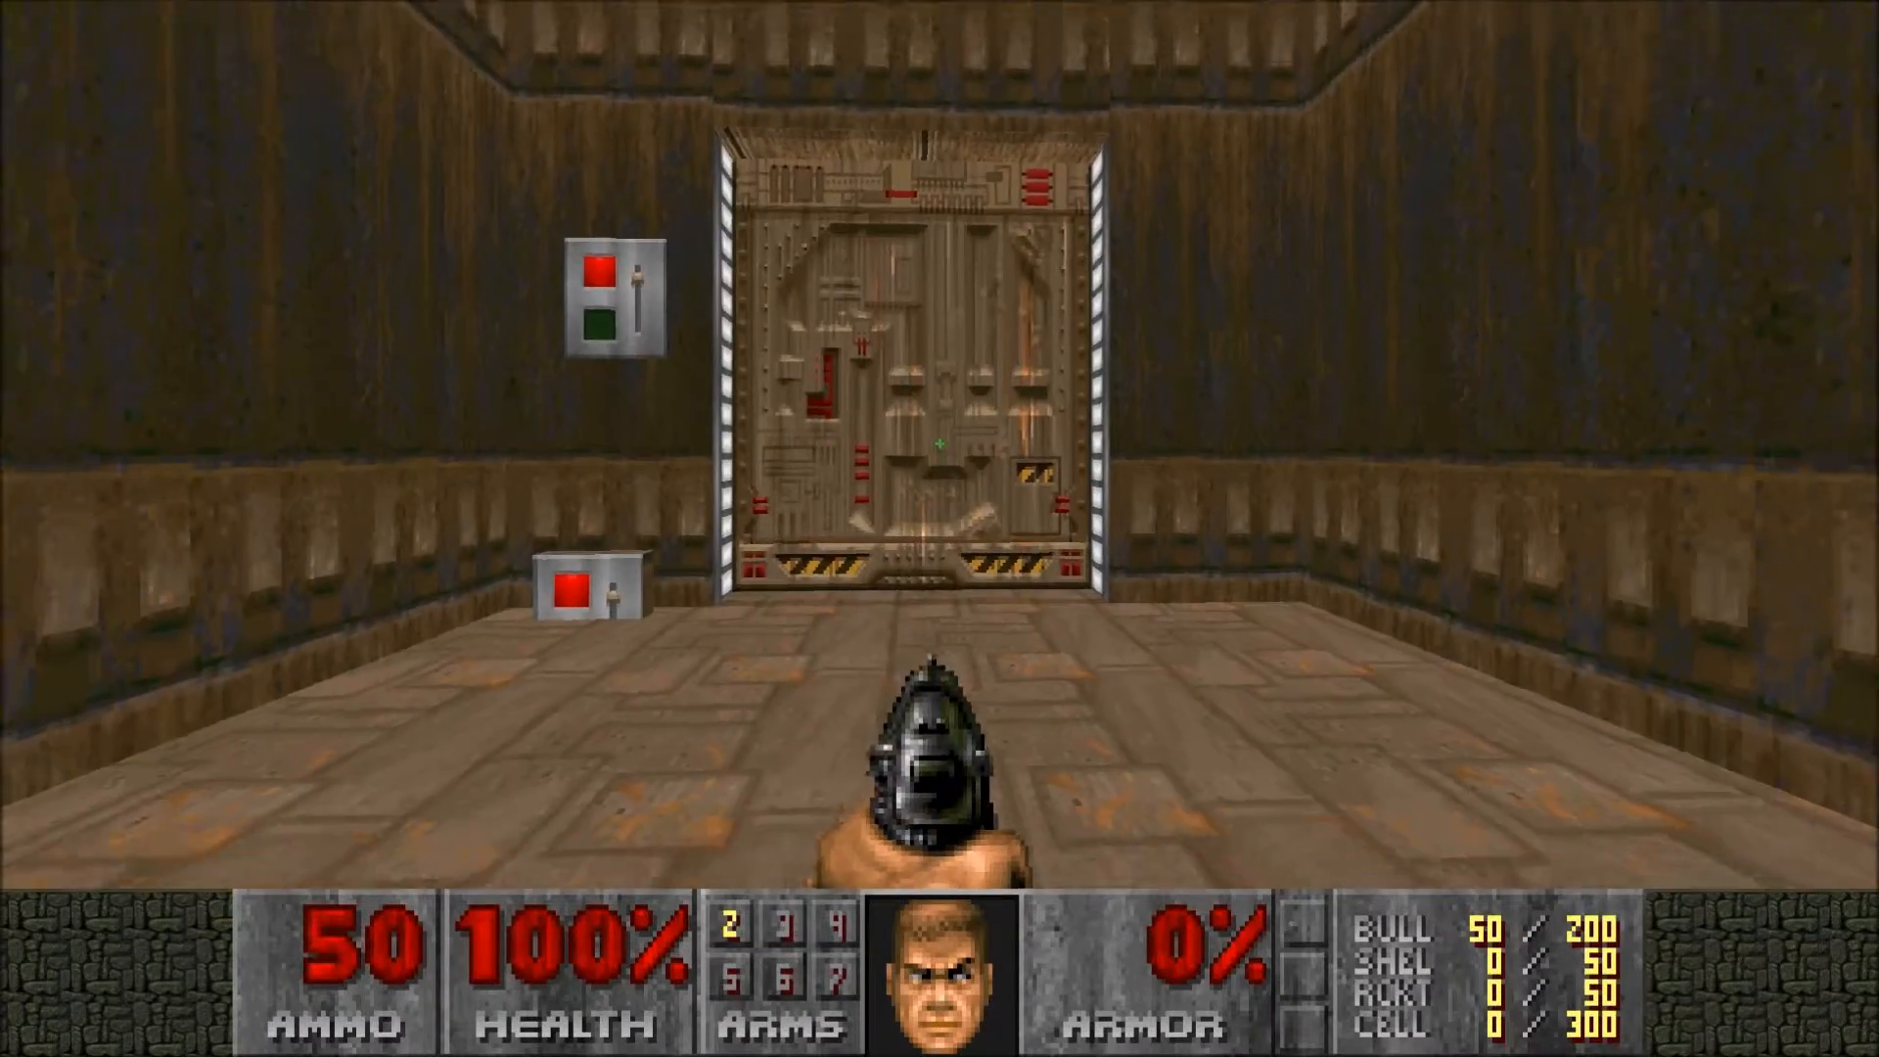
left_click(939, 445)
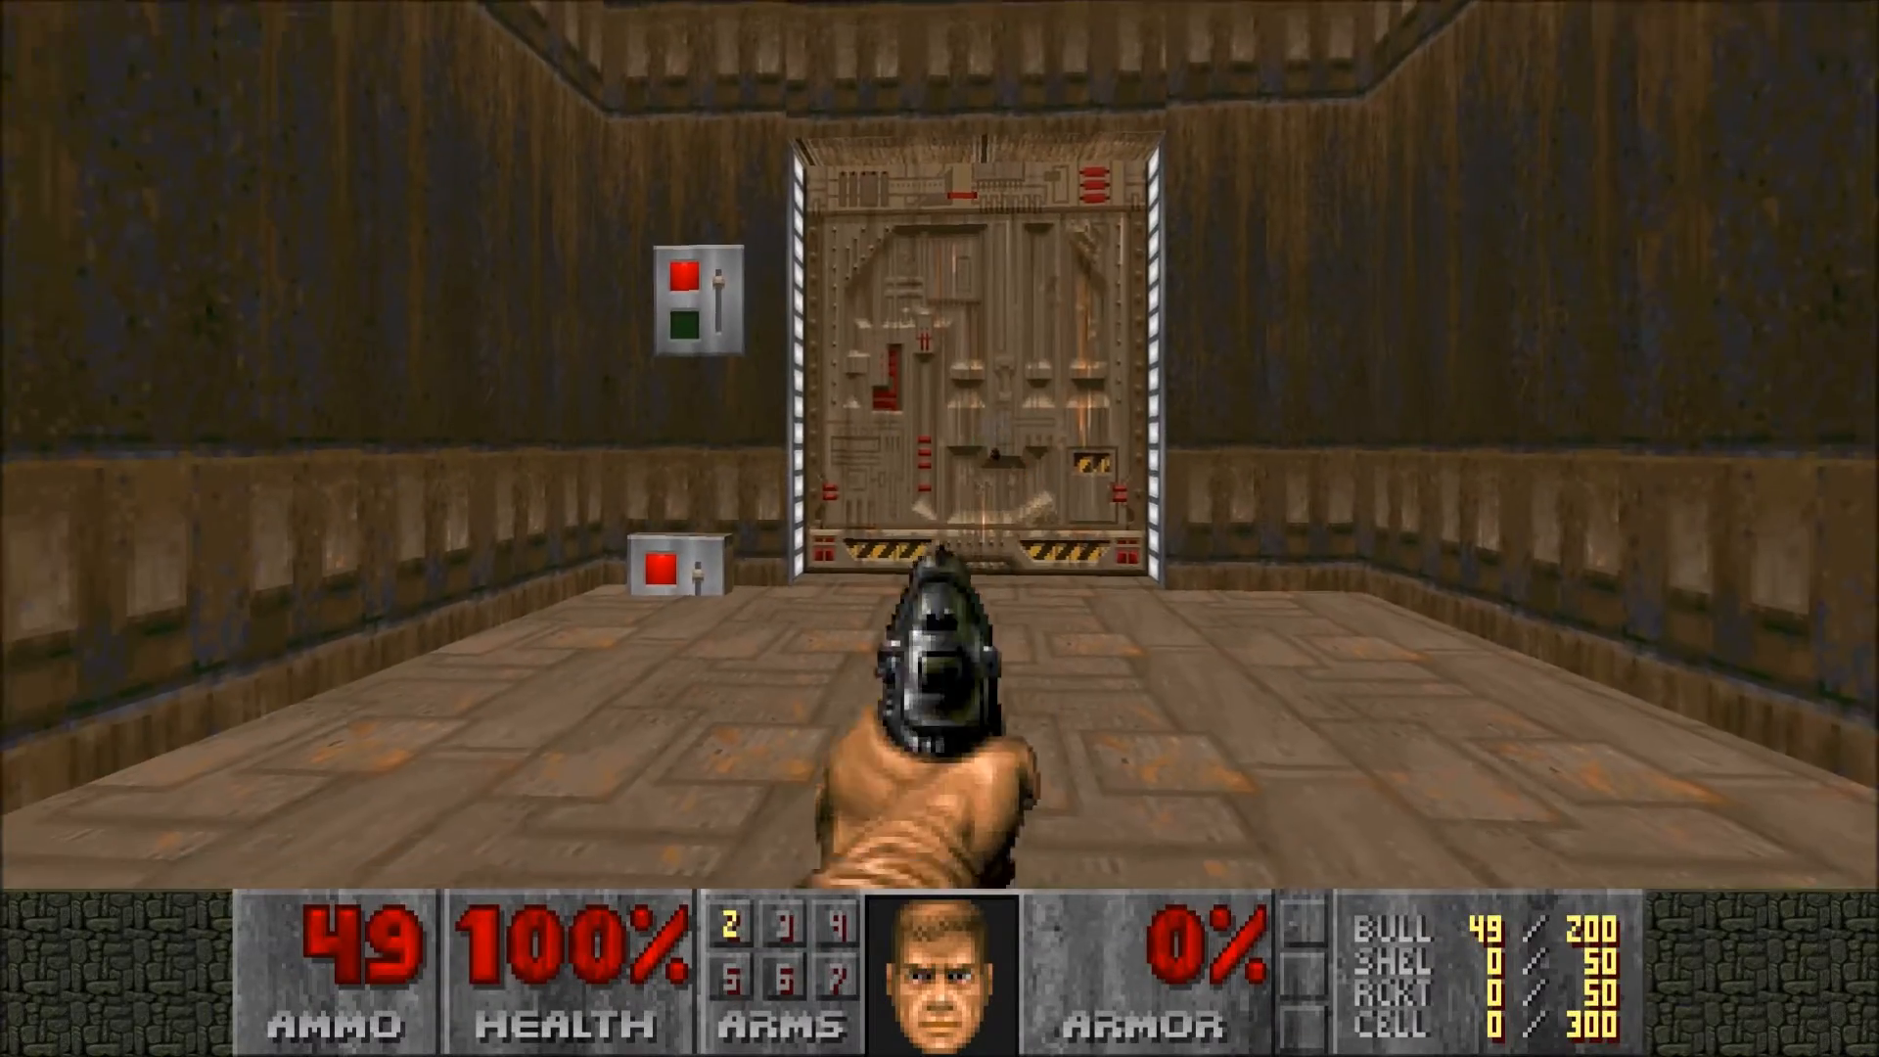
key("w")
key("w")
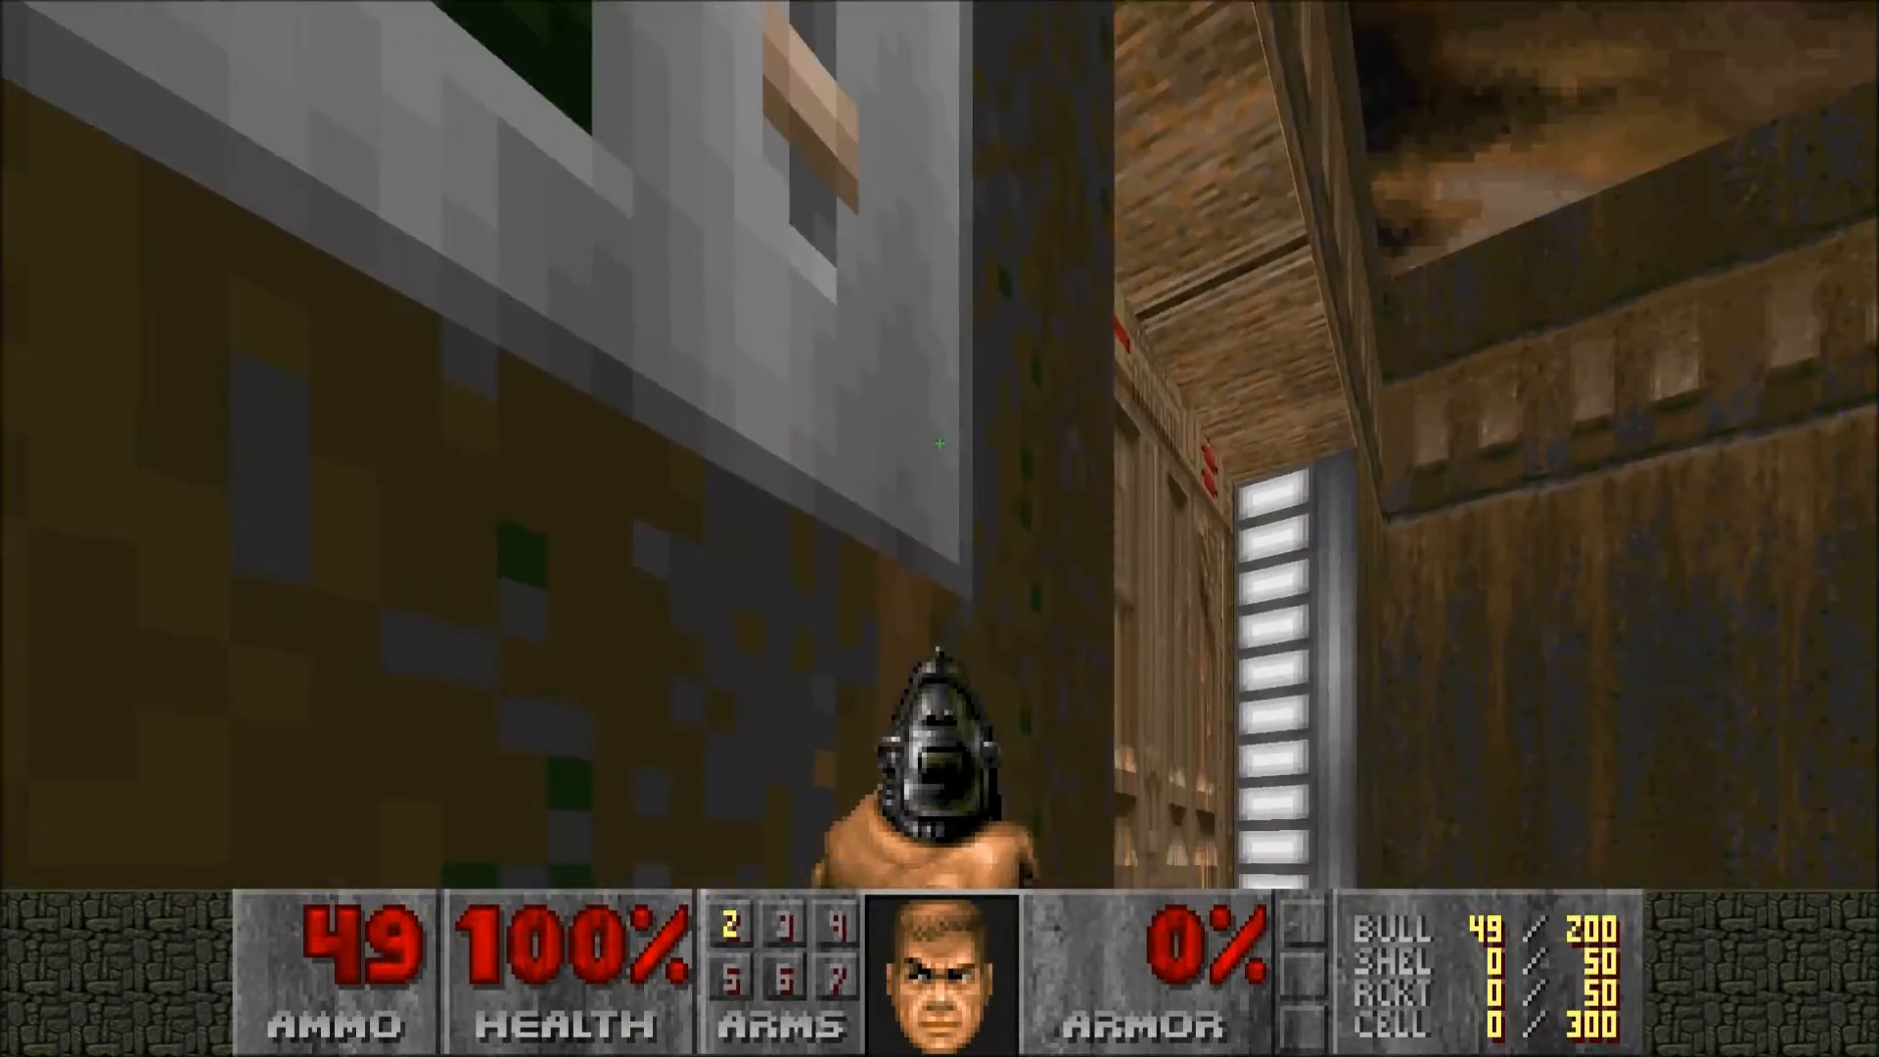
key("w")
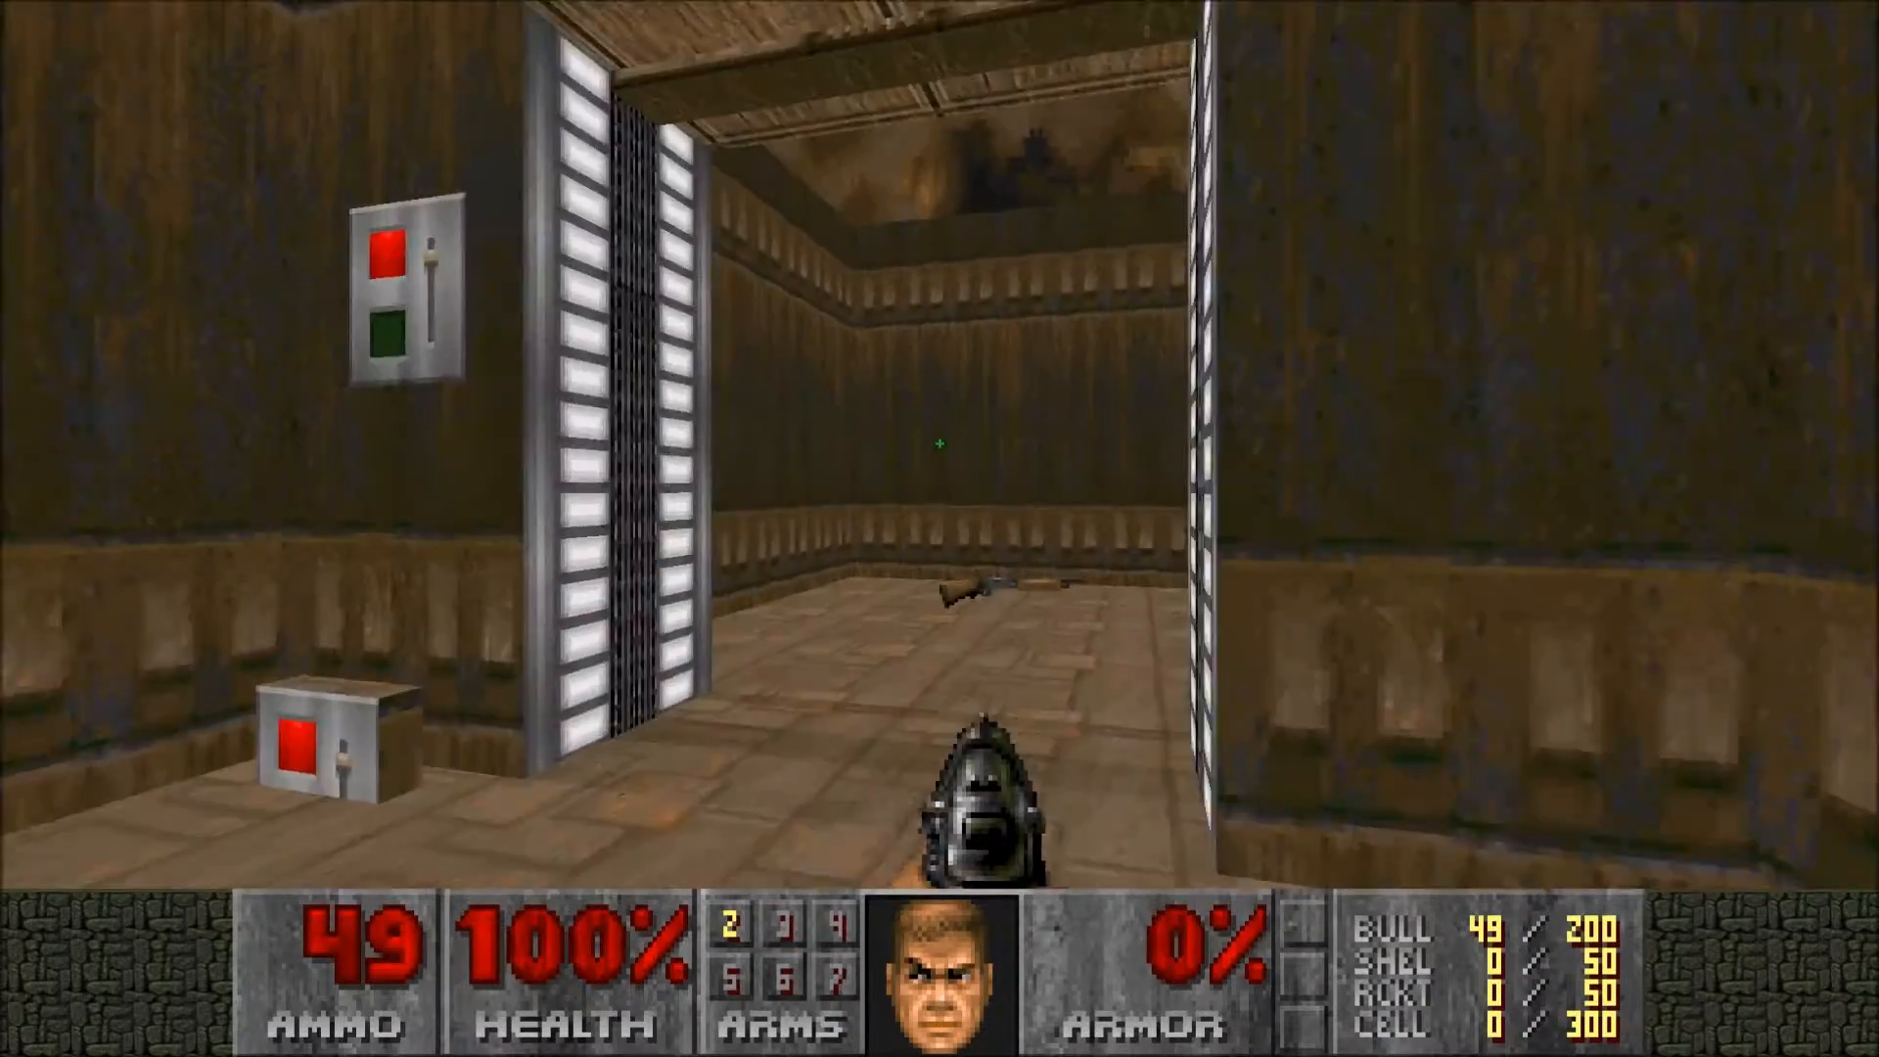
key("a")
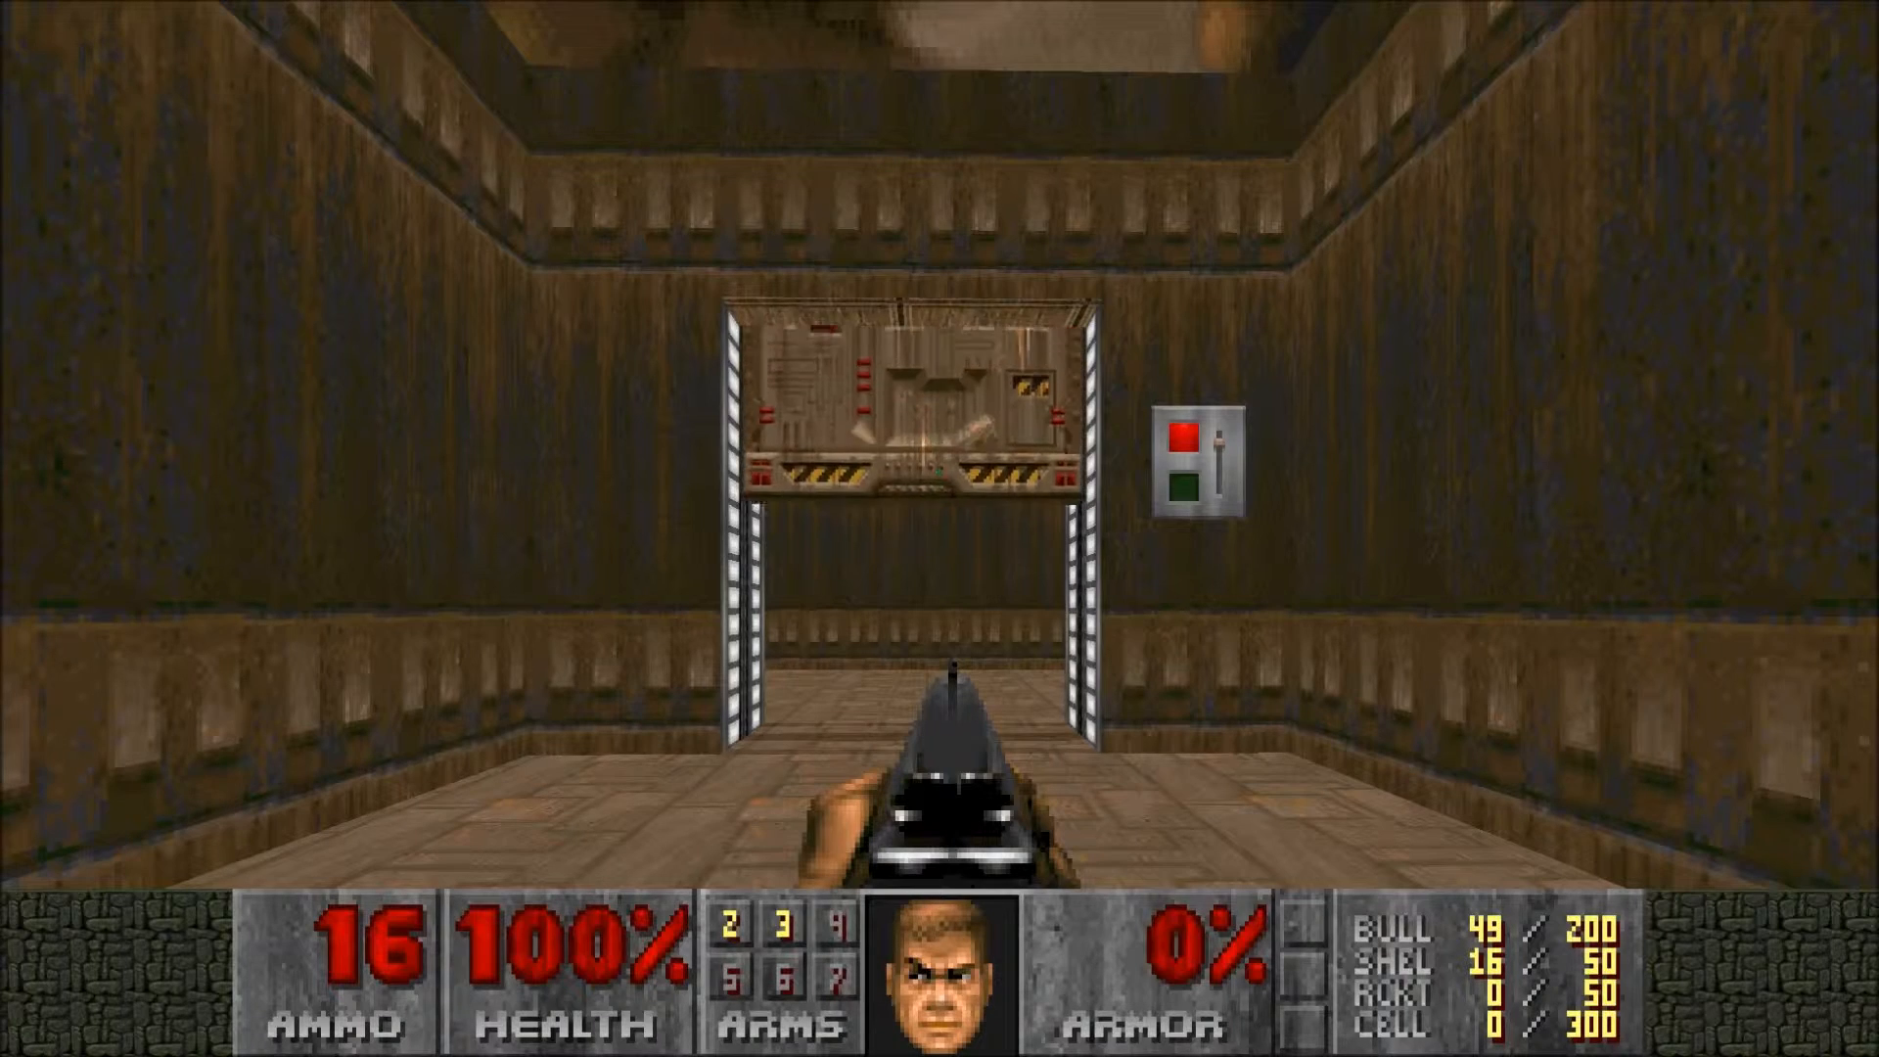
Test the door from the far room's side and go back through it into the start room.
key("w")
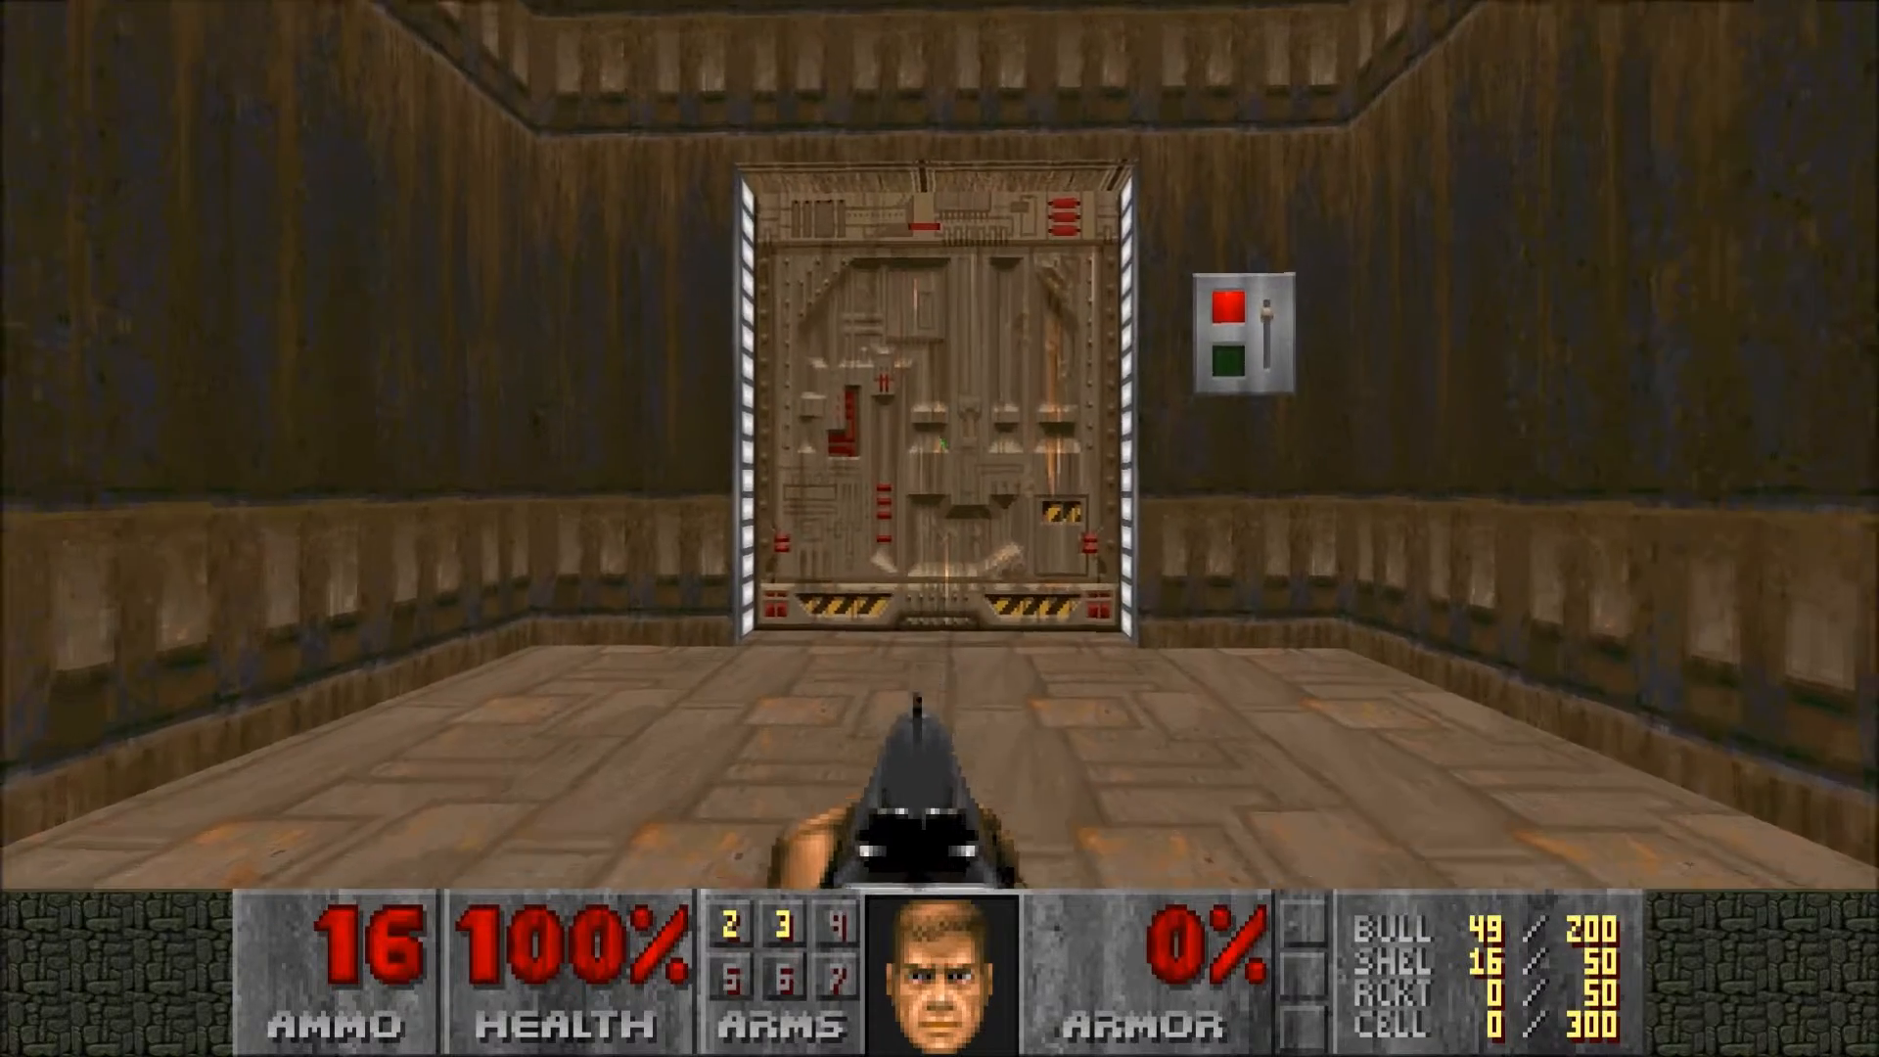
key("w")
key("s")
key("d")
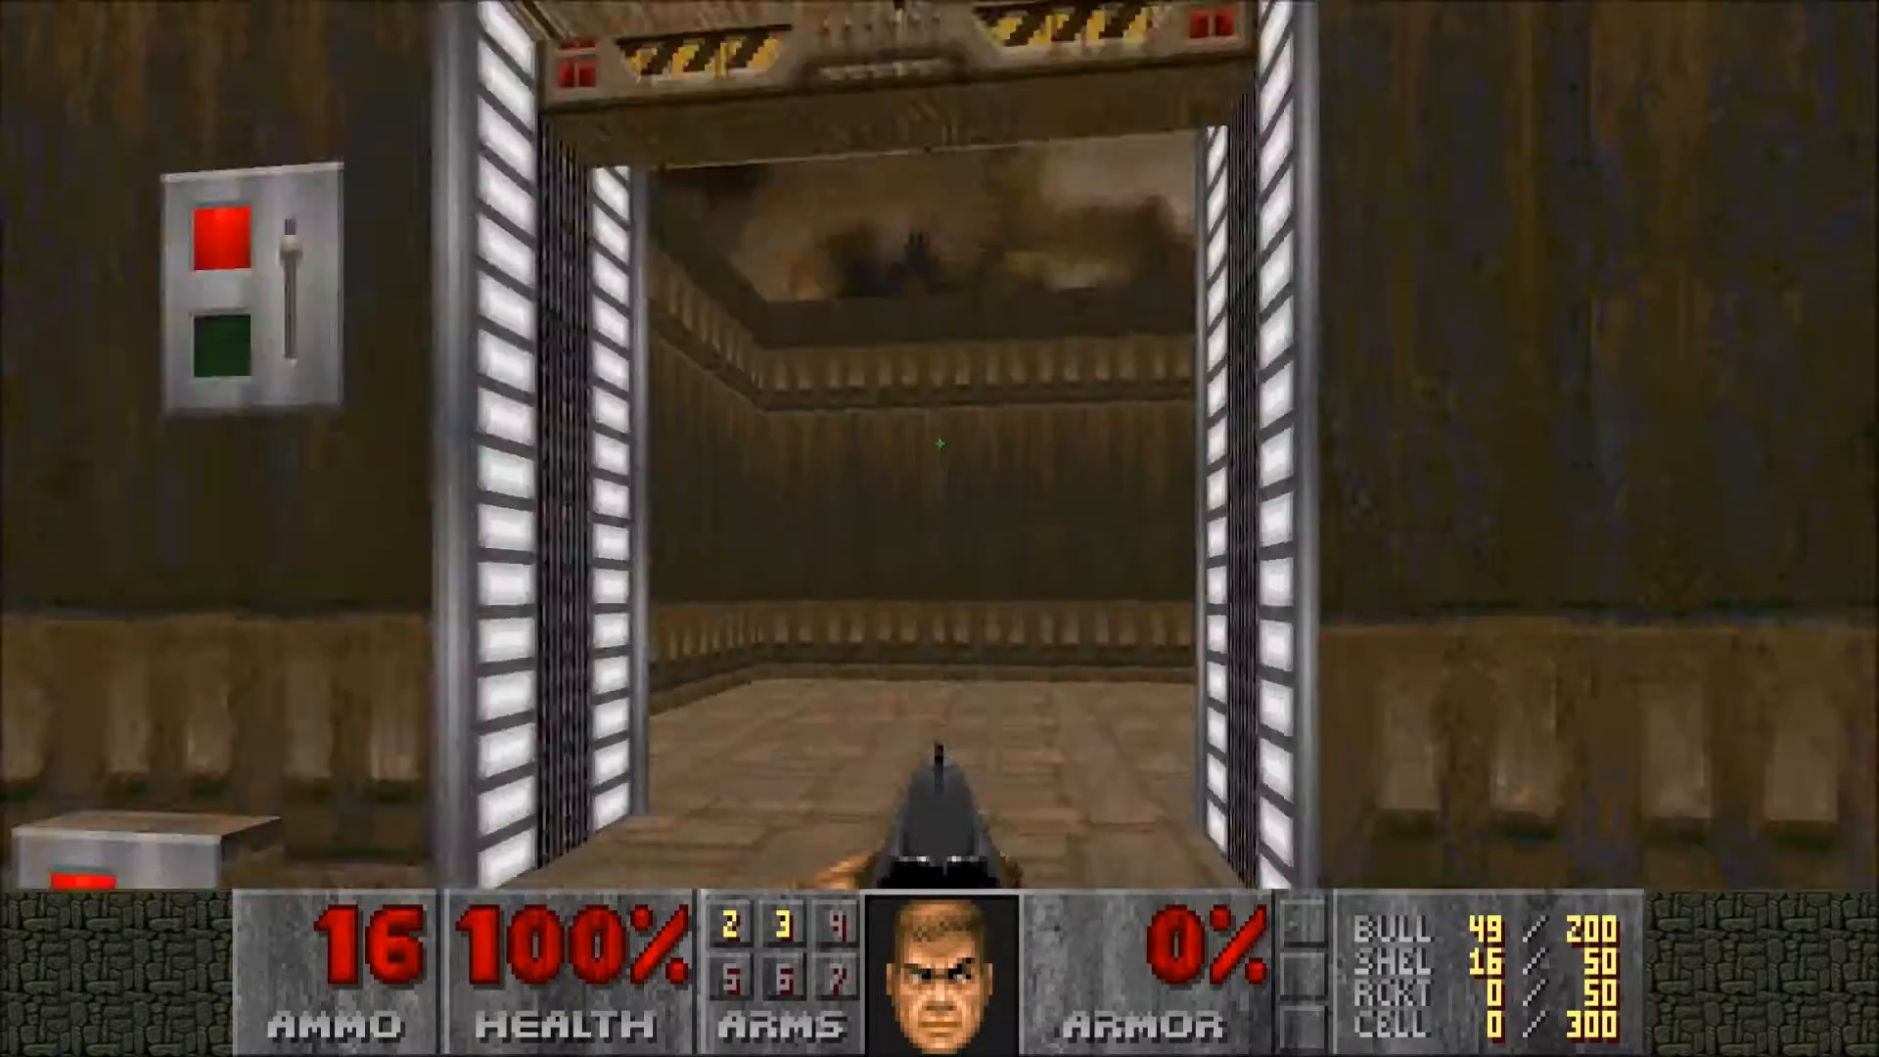
key("a")
key("a")
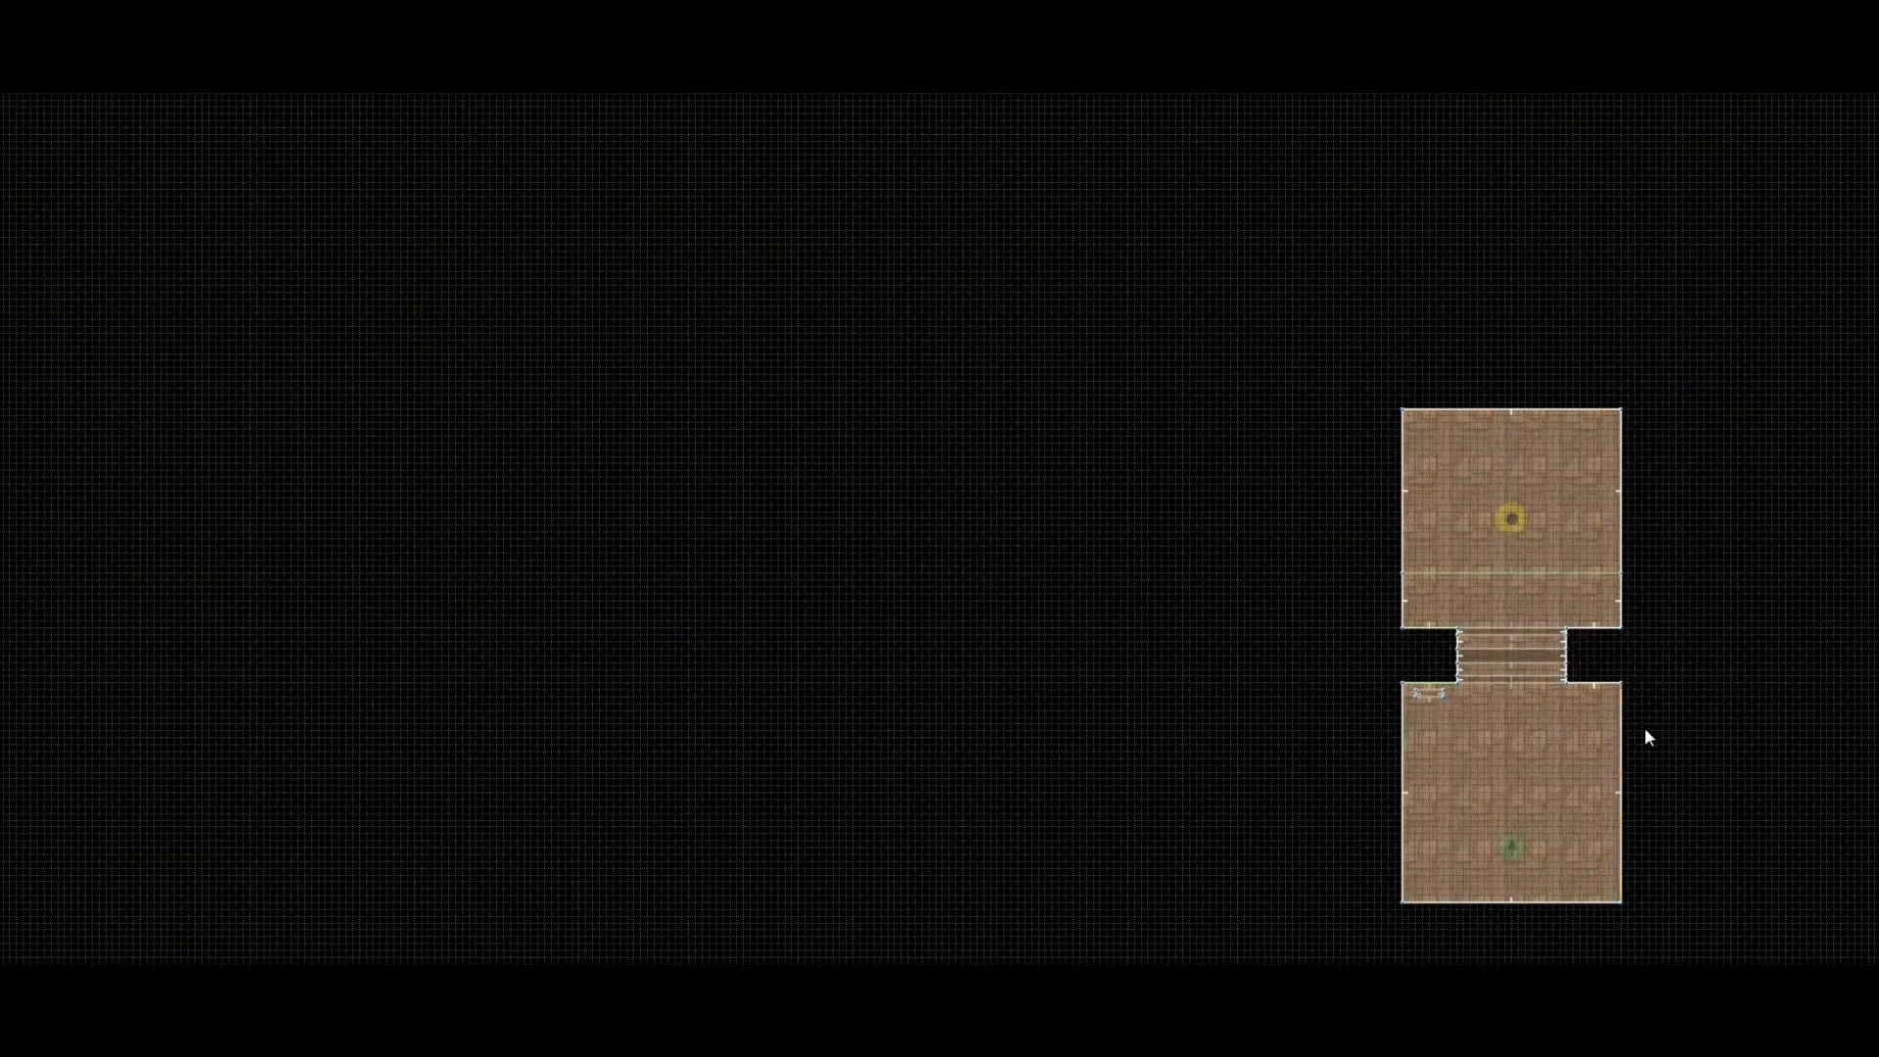
Review the two-room layout in the map plan and check the door from the far room in the 3D view.
key("Right")
key("Right")
key("Right")
key("Right")
key("Right")
key("Right")
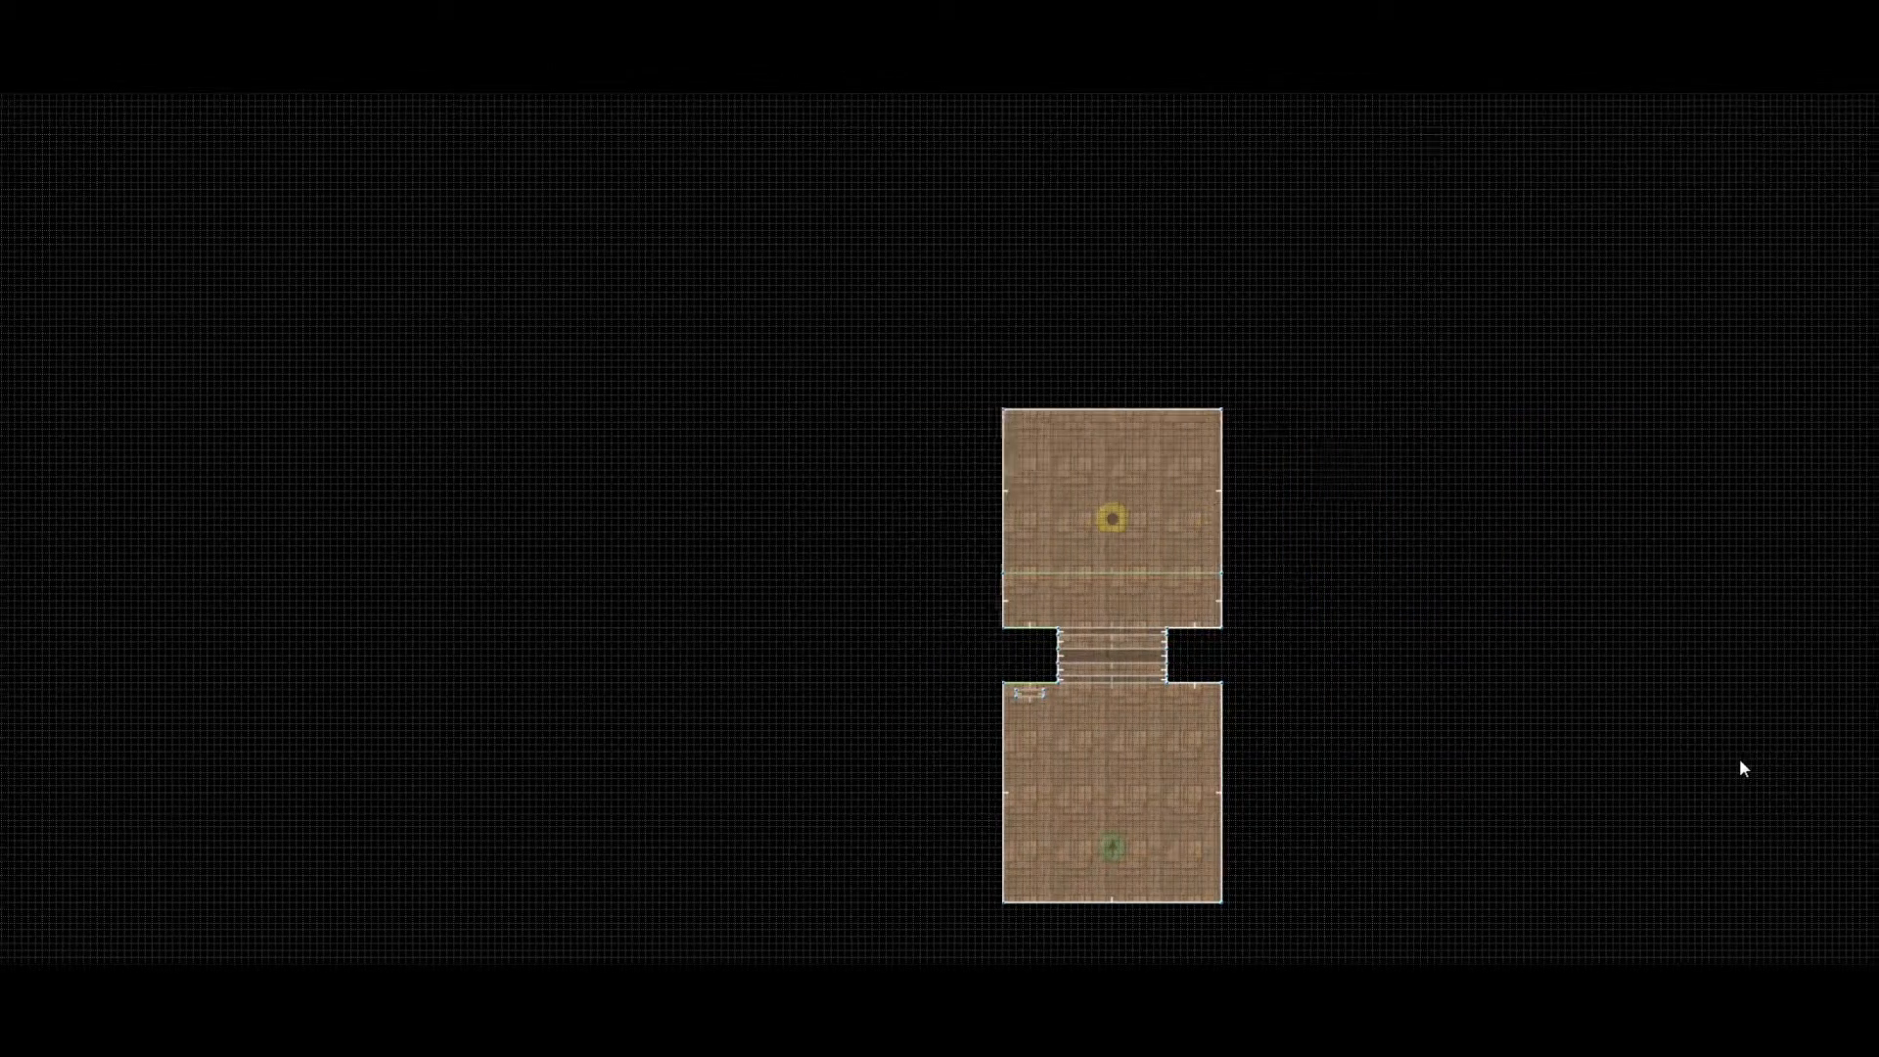
scroll(1409, 778, "up", 3)
key("Left")
key("Left")
key("Left")
scroll(1113, 748, "down", 2)
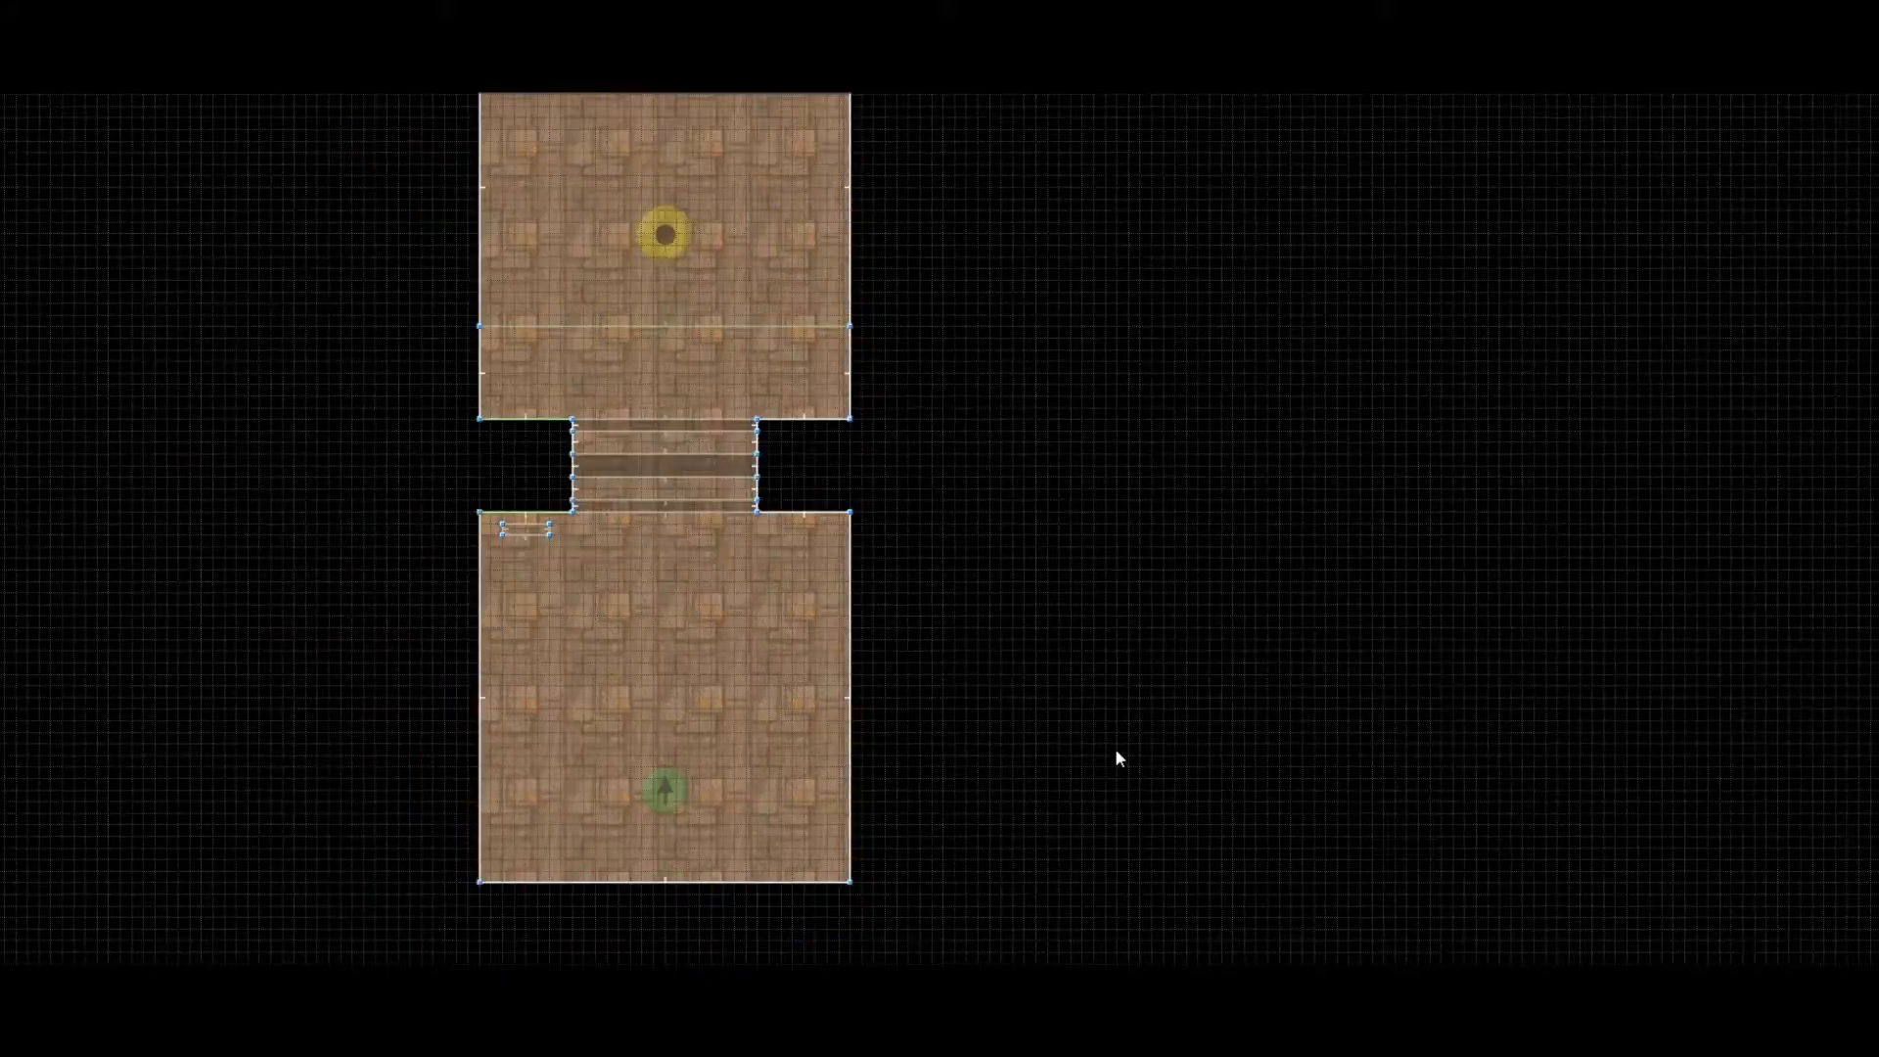
key("Down")
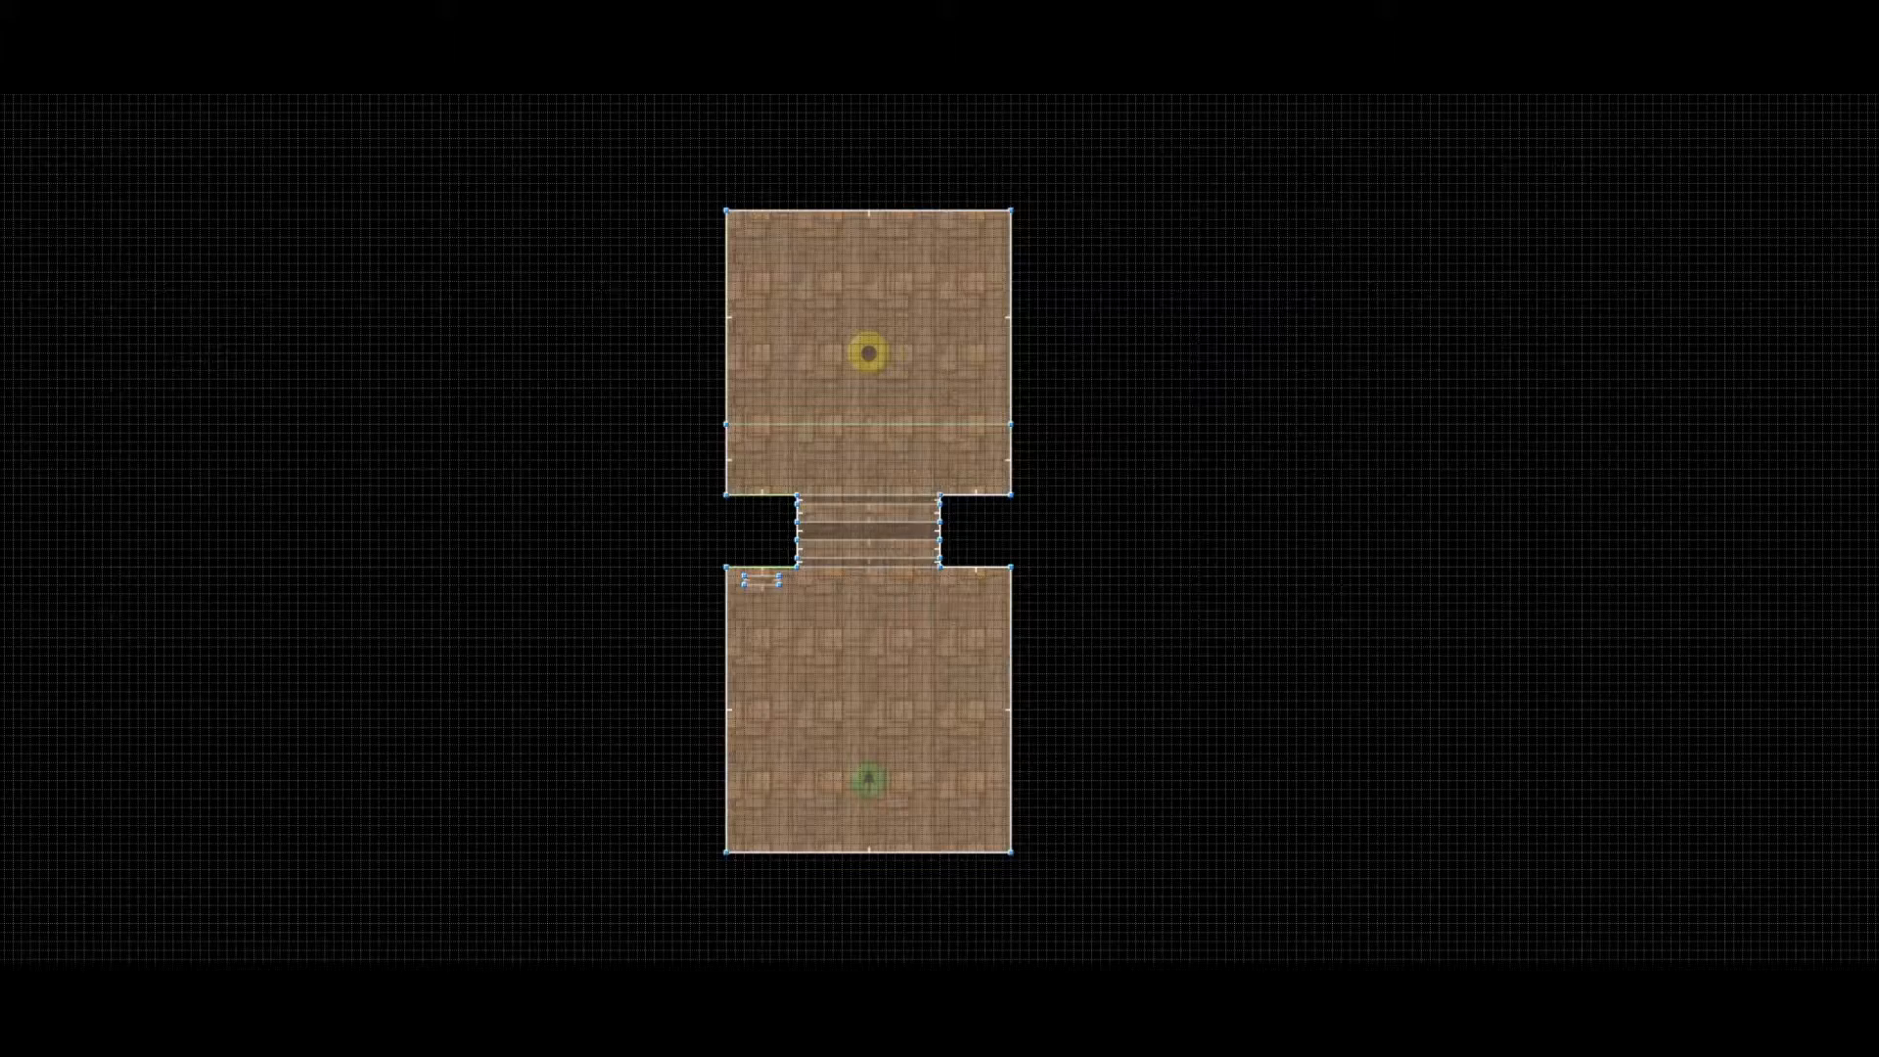
scroll(760, 646, "up", 1)
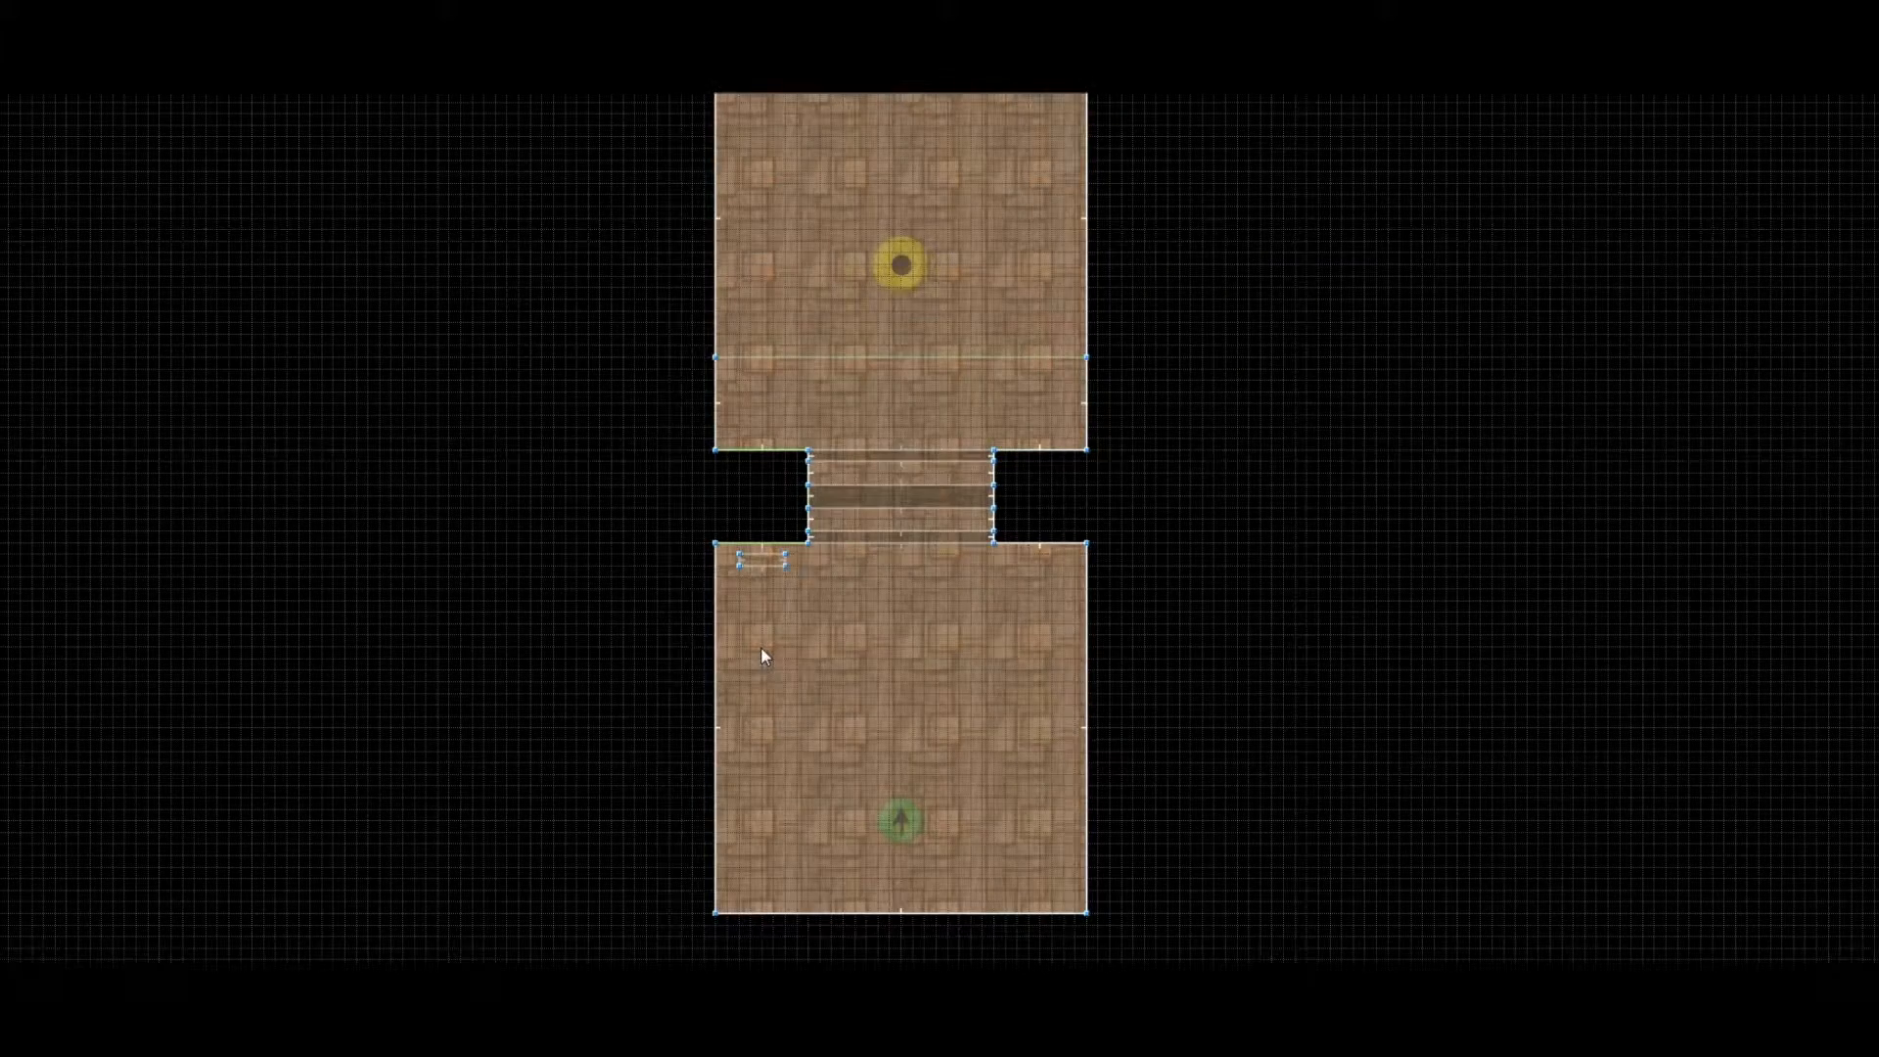
key("w")
key("f")
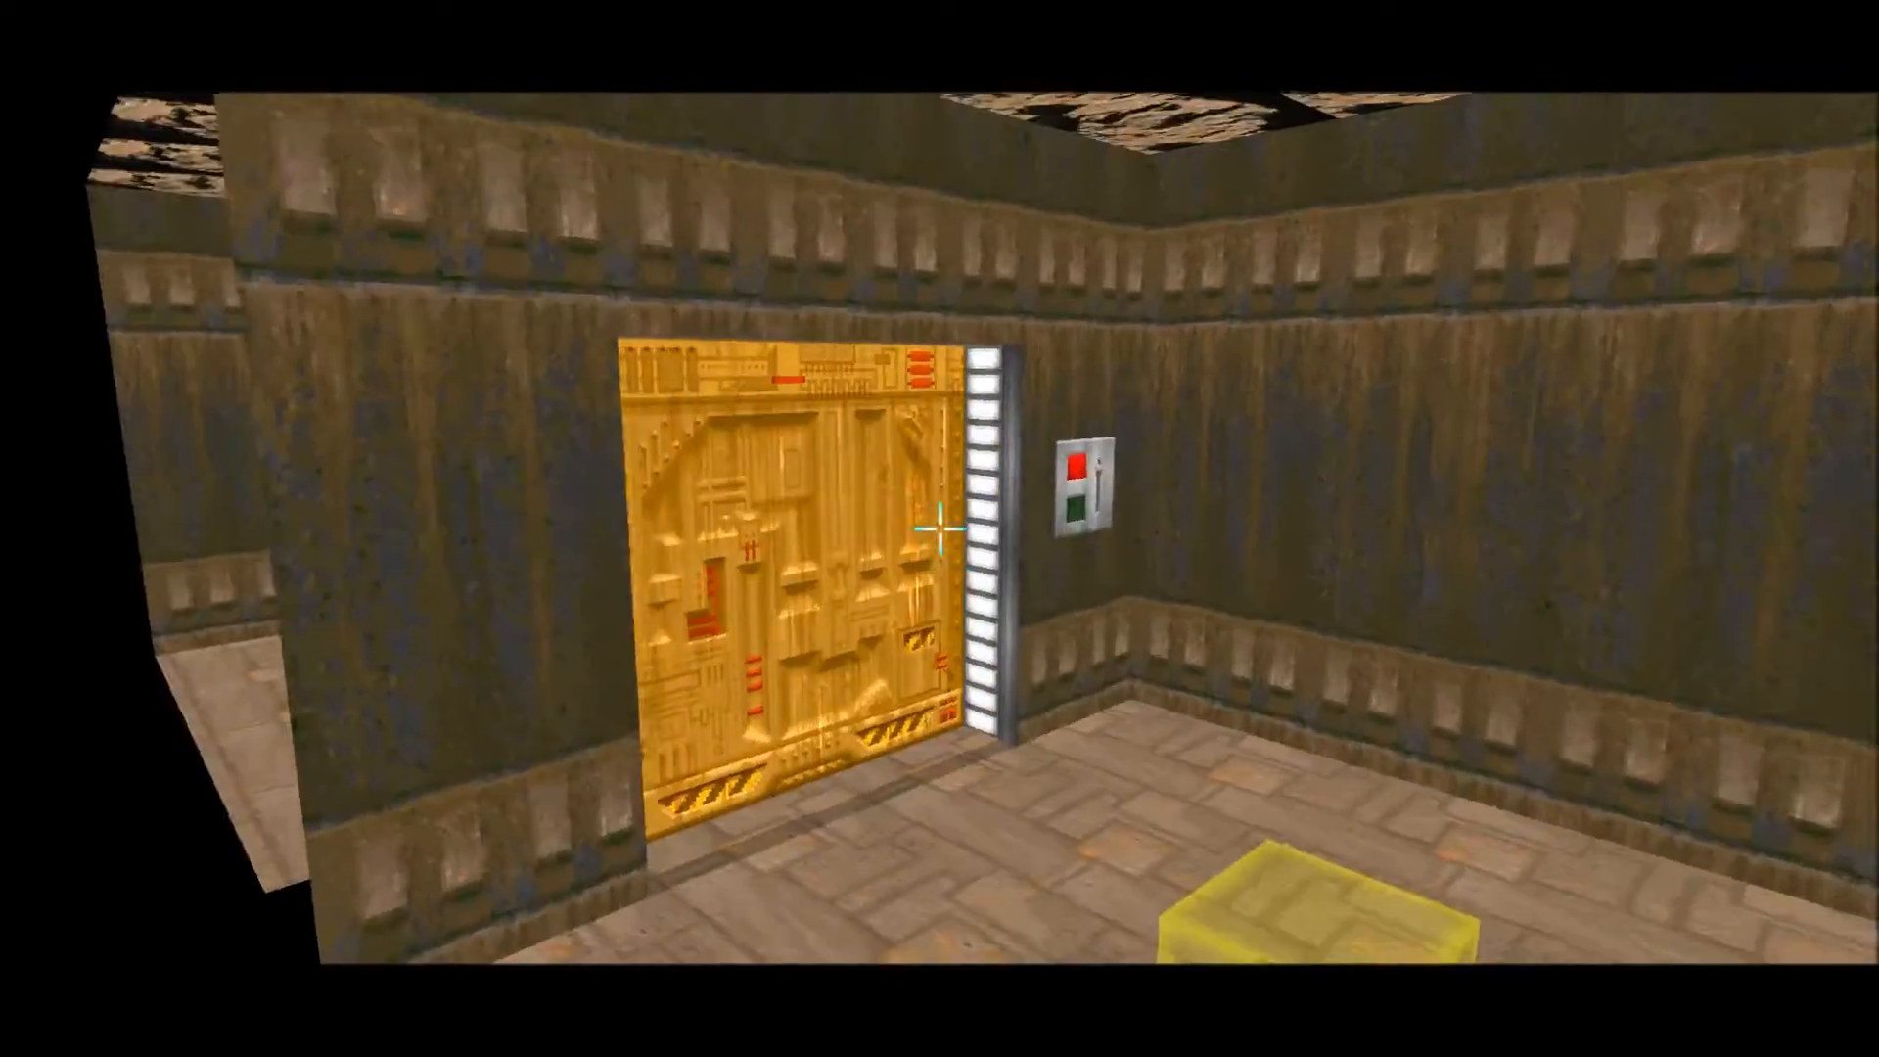
key("s")
key("w")
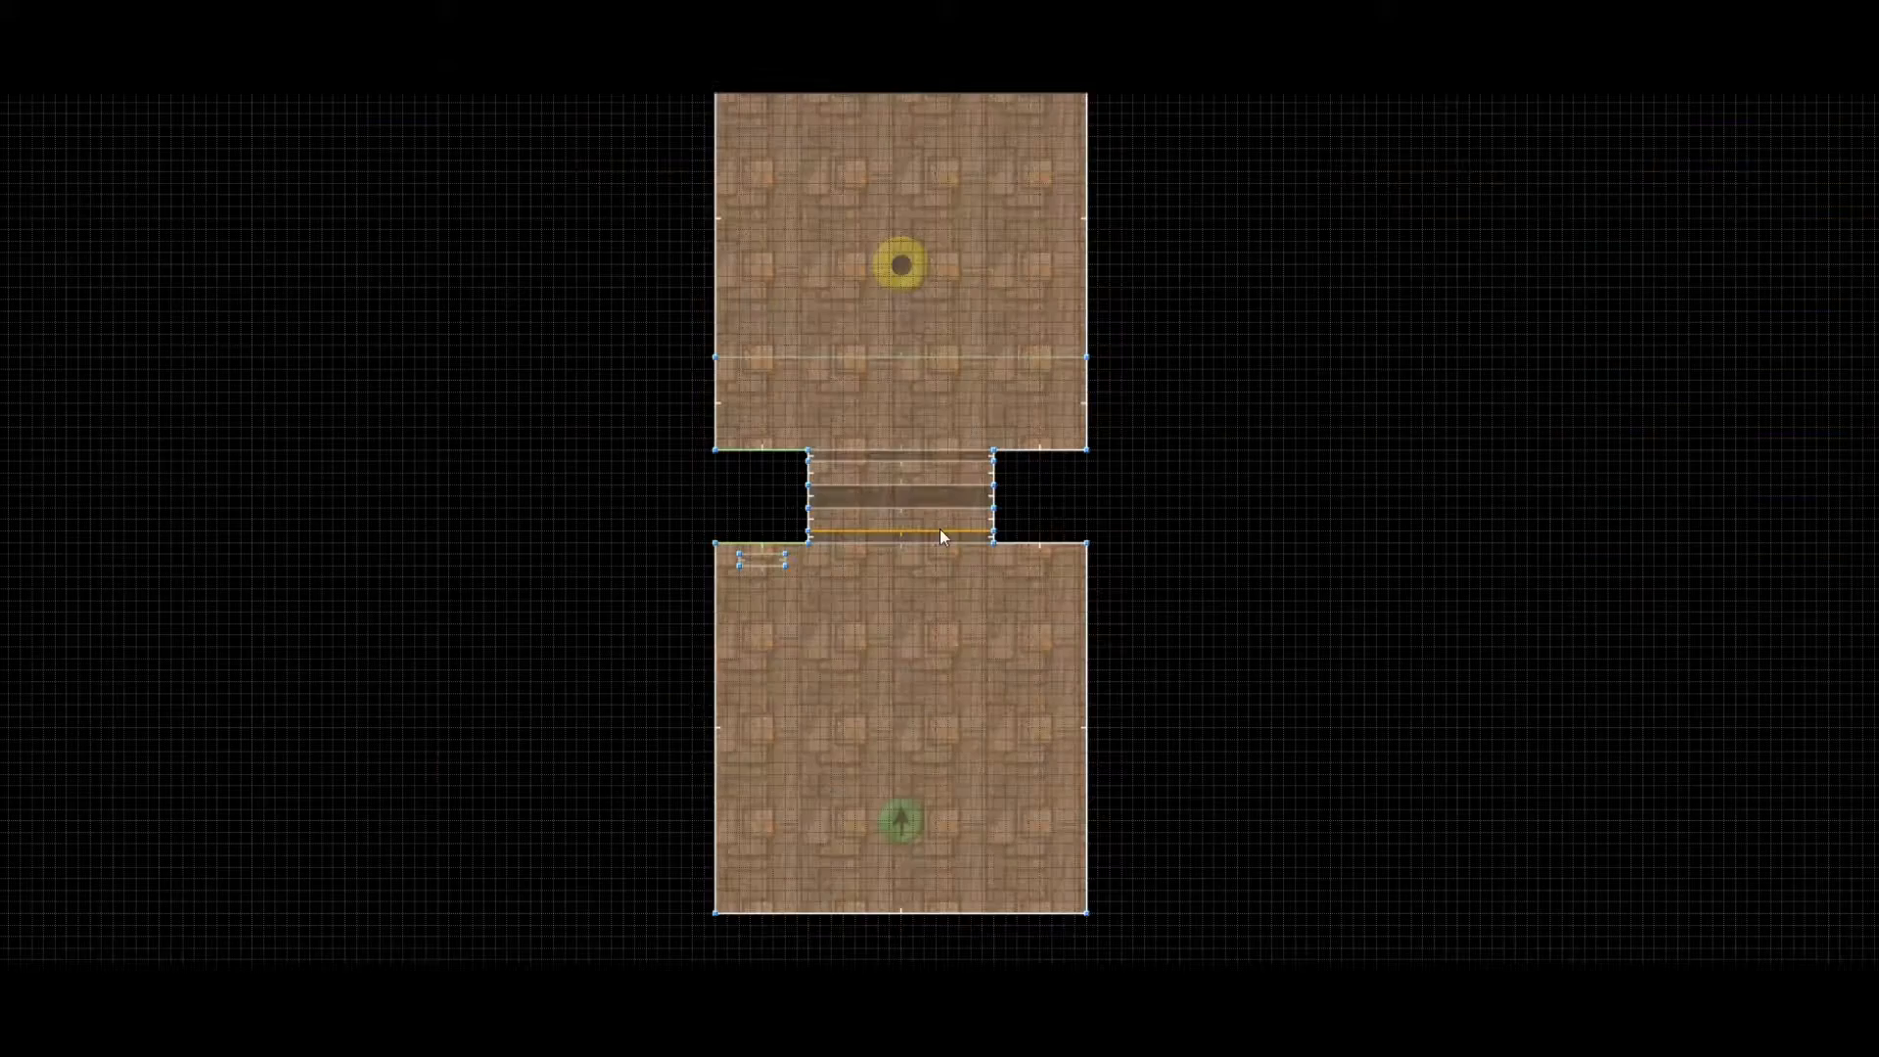